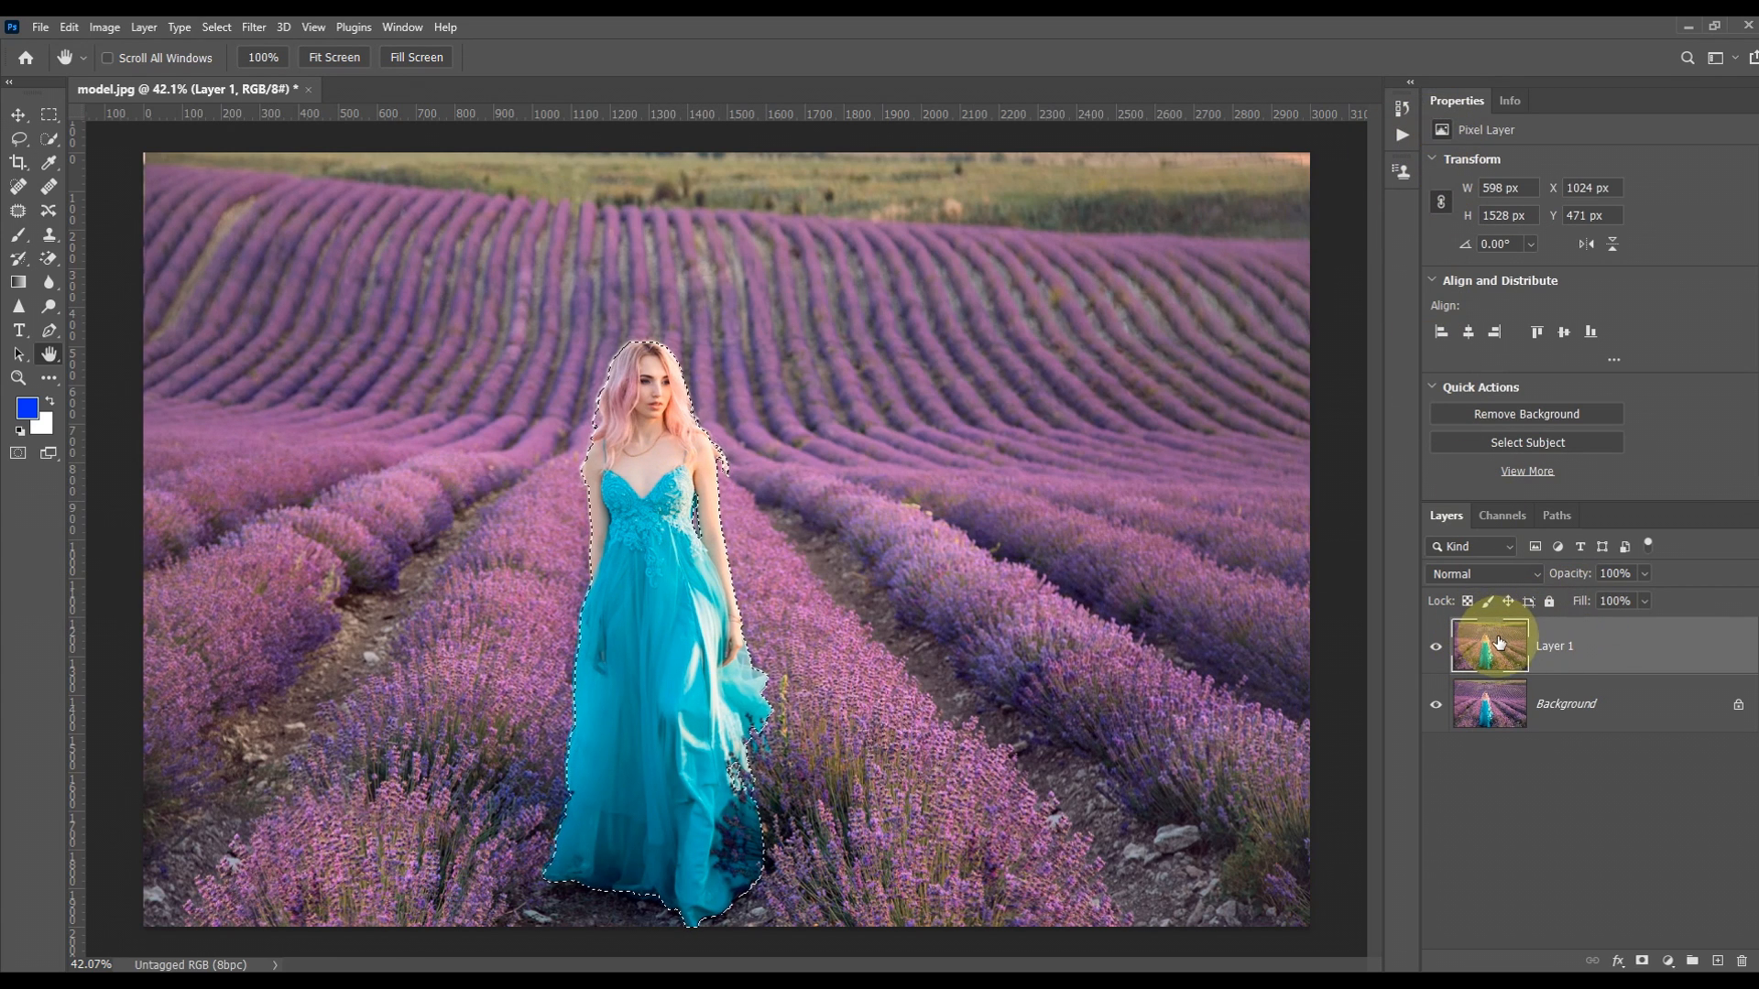
- Add a layer mask to Layer 1 from the active selection of the woman and hide the Background layer
{"action": "left_click", "coordinate": [1643, 962]}
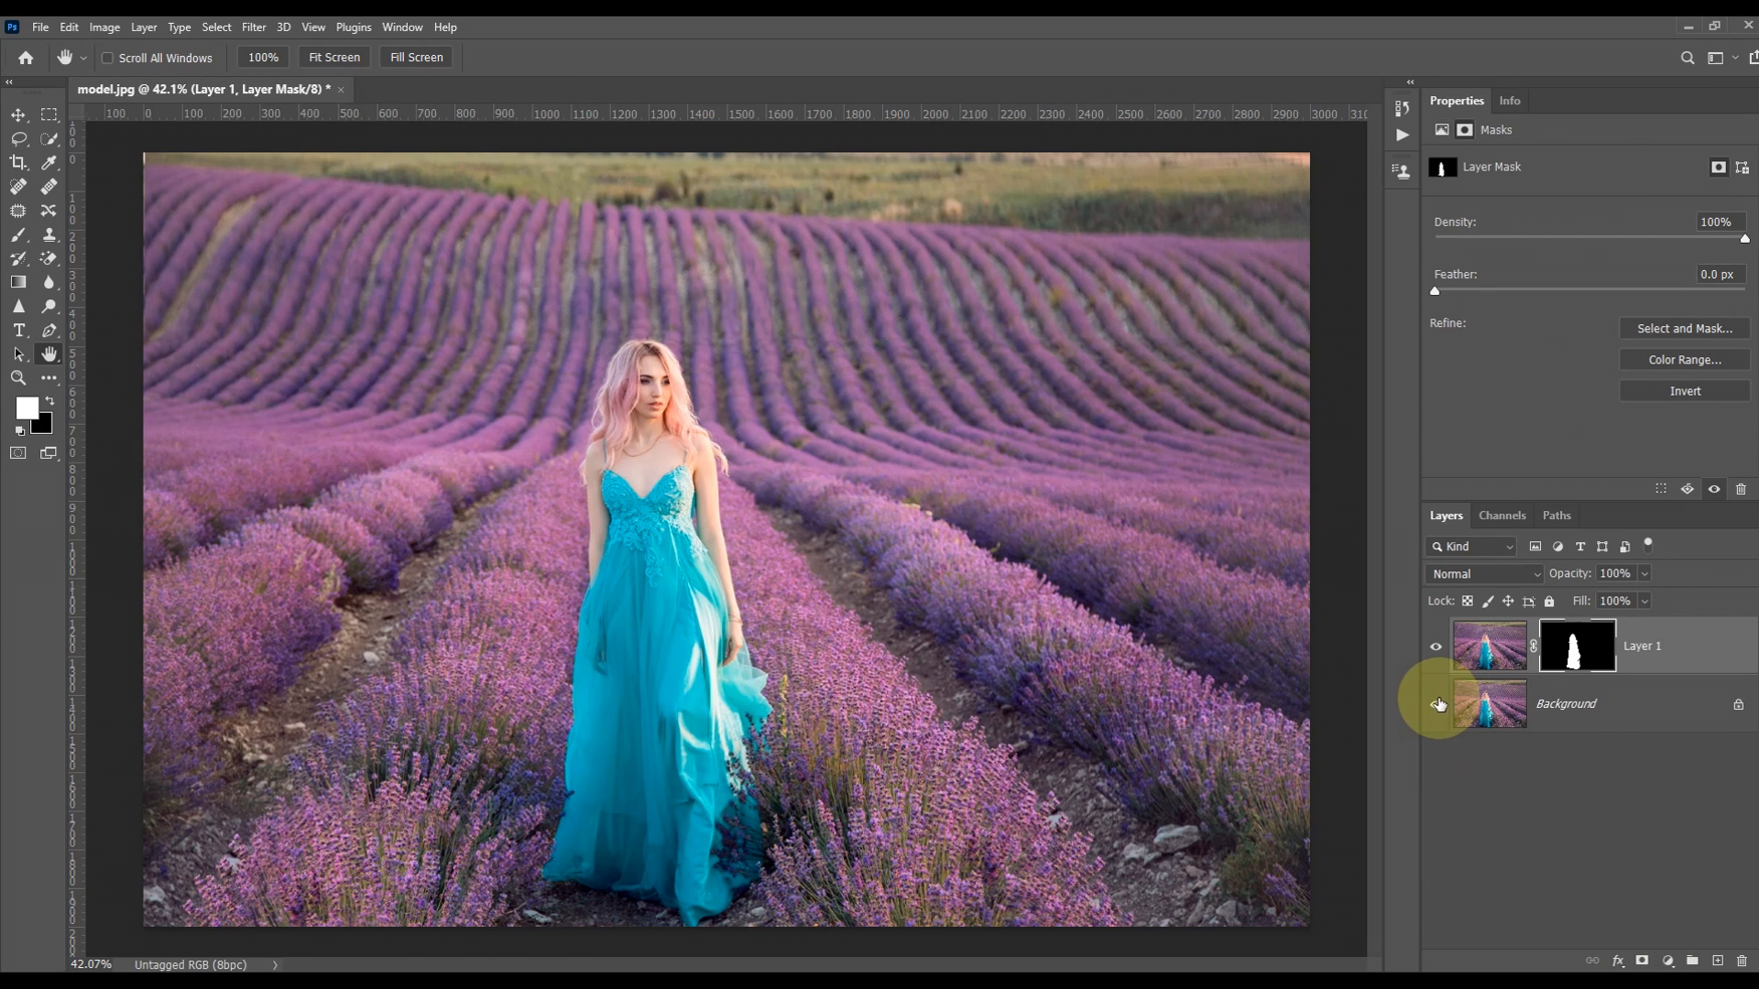
{"action": "left_click", "coordinate": [1436, 703]}
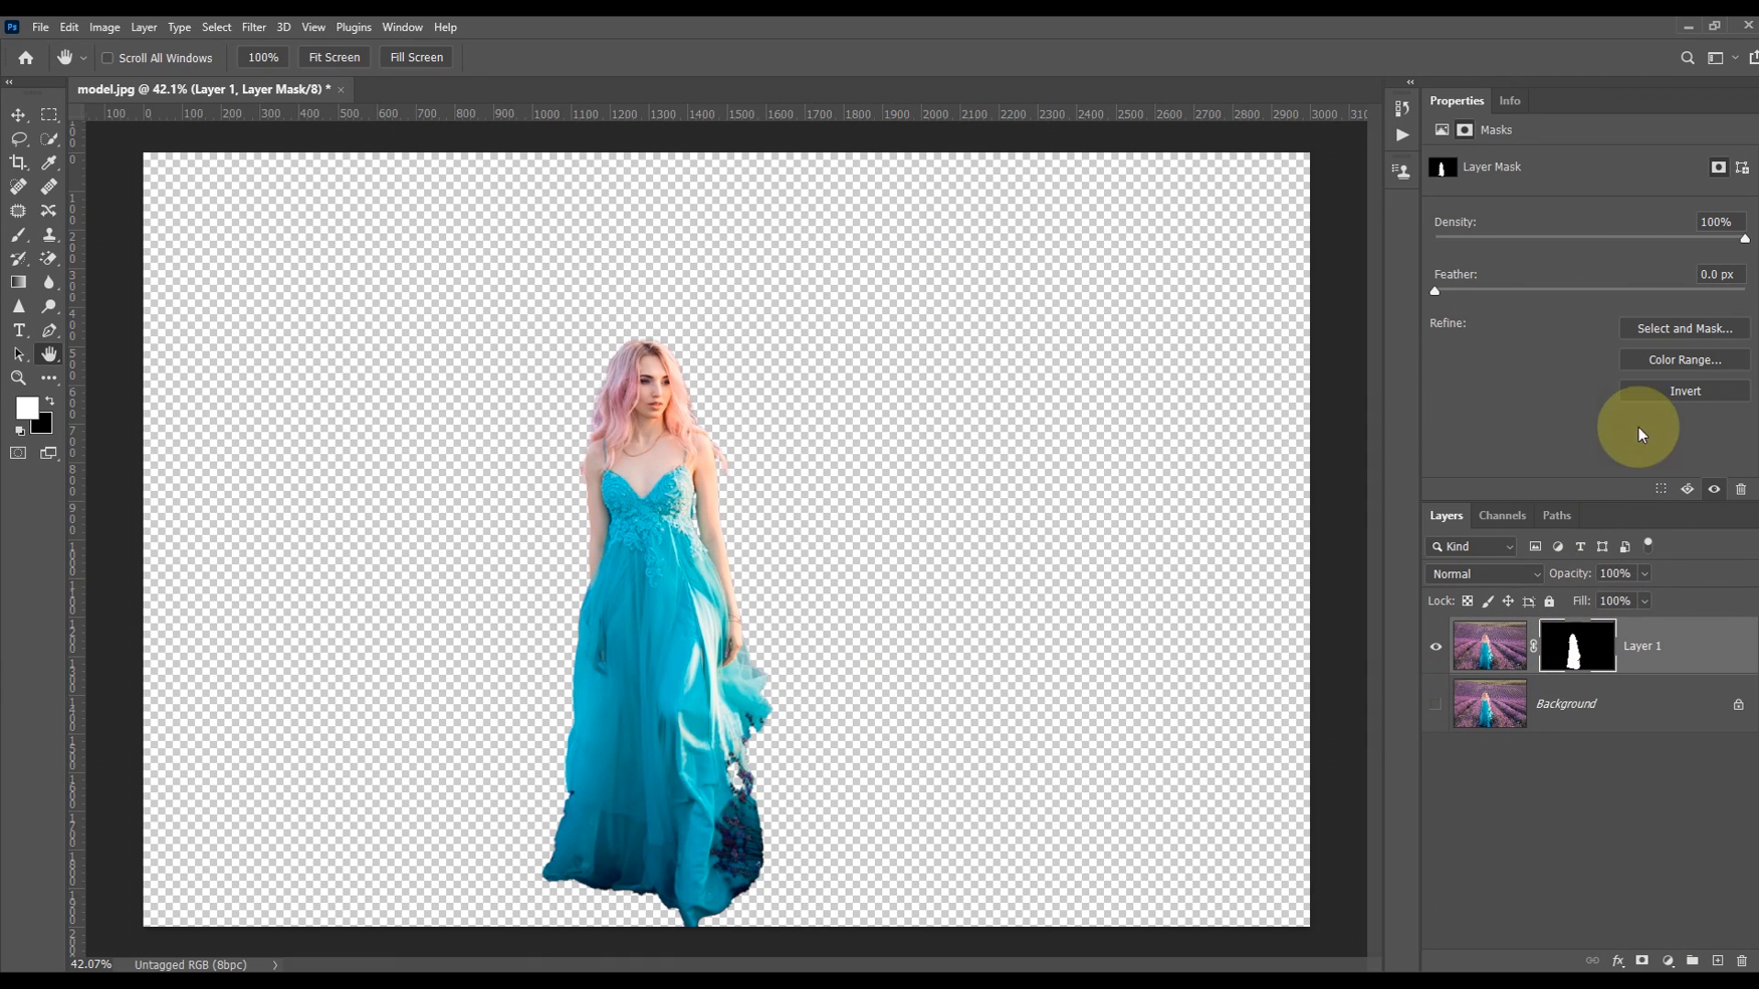
- Open Layer 1's mask in Select and Mask and brush the dress's lower edges with the Refine Edge Brush
{"action": "left_click", "coordinate": [1665, 329]}
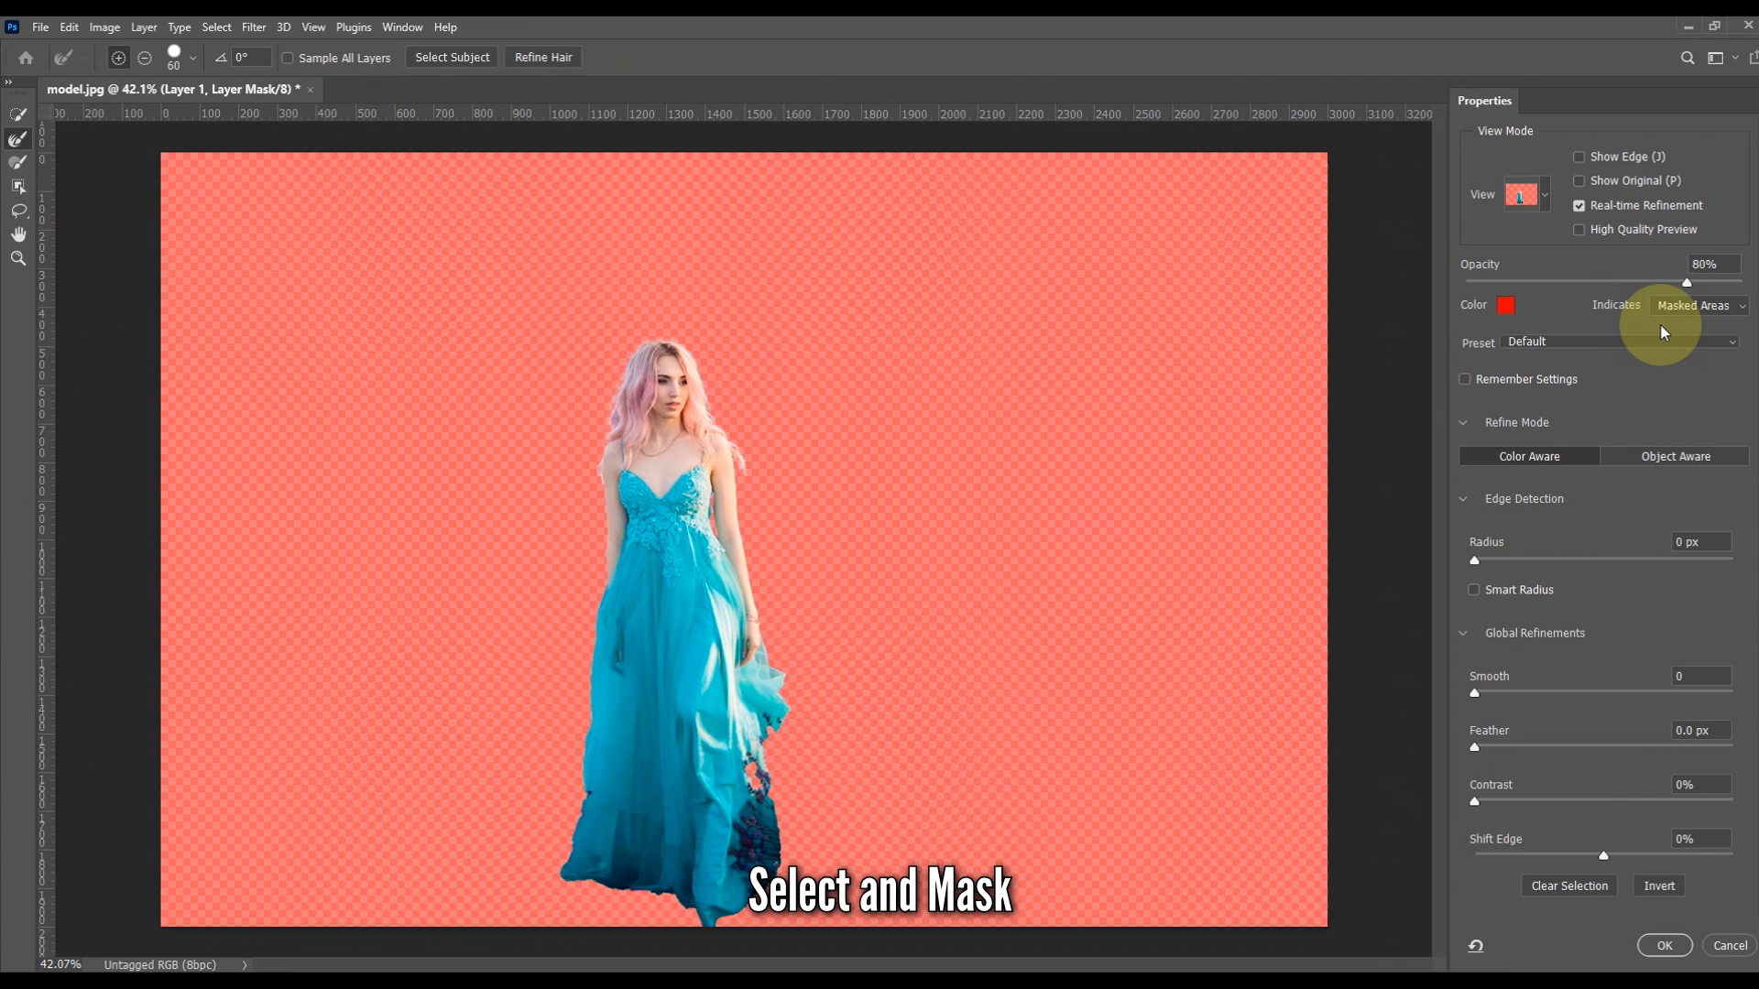
{"action": "scroll", "coordinate": [673, 371], "scroll_direction": "up", "scroll_amount": 6}
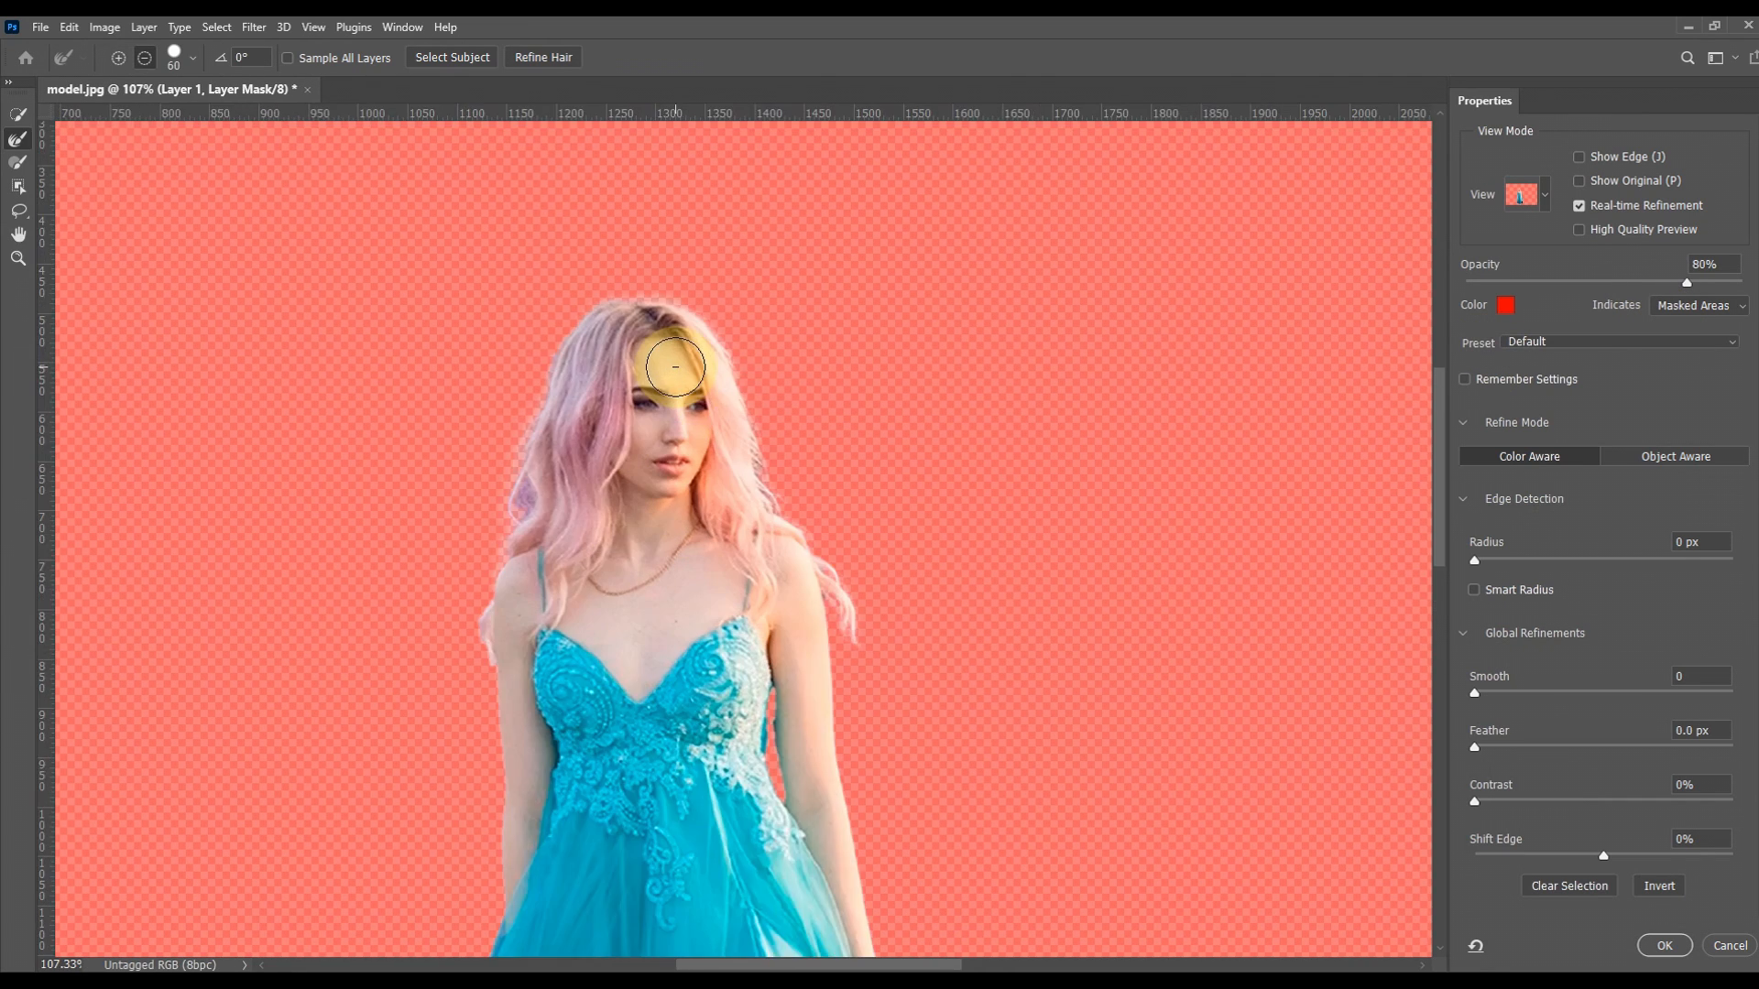
{"action": "scroll", "coordinate": [677, 366], "scroll_direction": "down", "scroll_amount": 1}
{"action": "left_click_drag", "start_coordinate": [749, 625], "coordinate": [756, 329]}
{"action": "scroll", "coordinate": [756, 329], "scroll_direction": "down", "scroll_amount": 10}
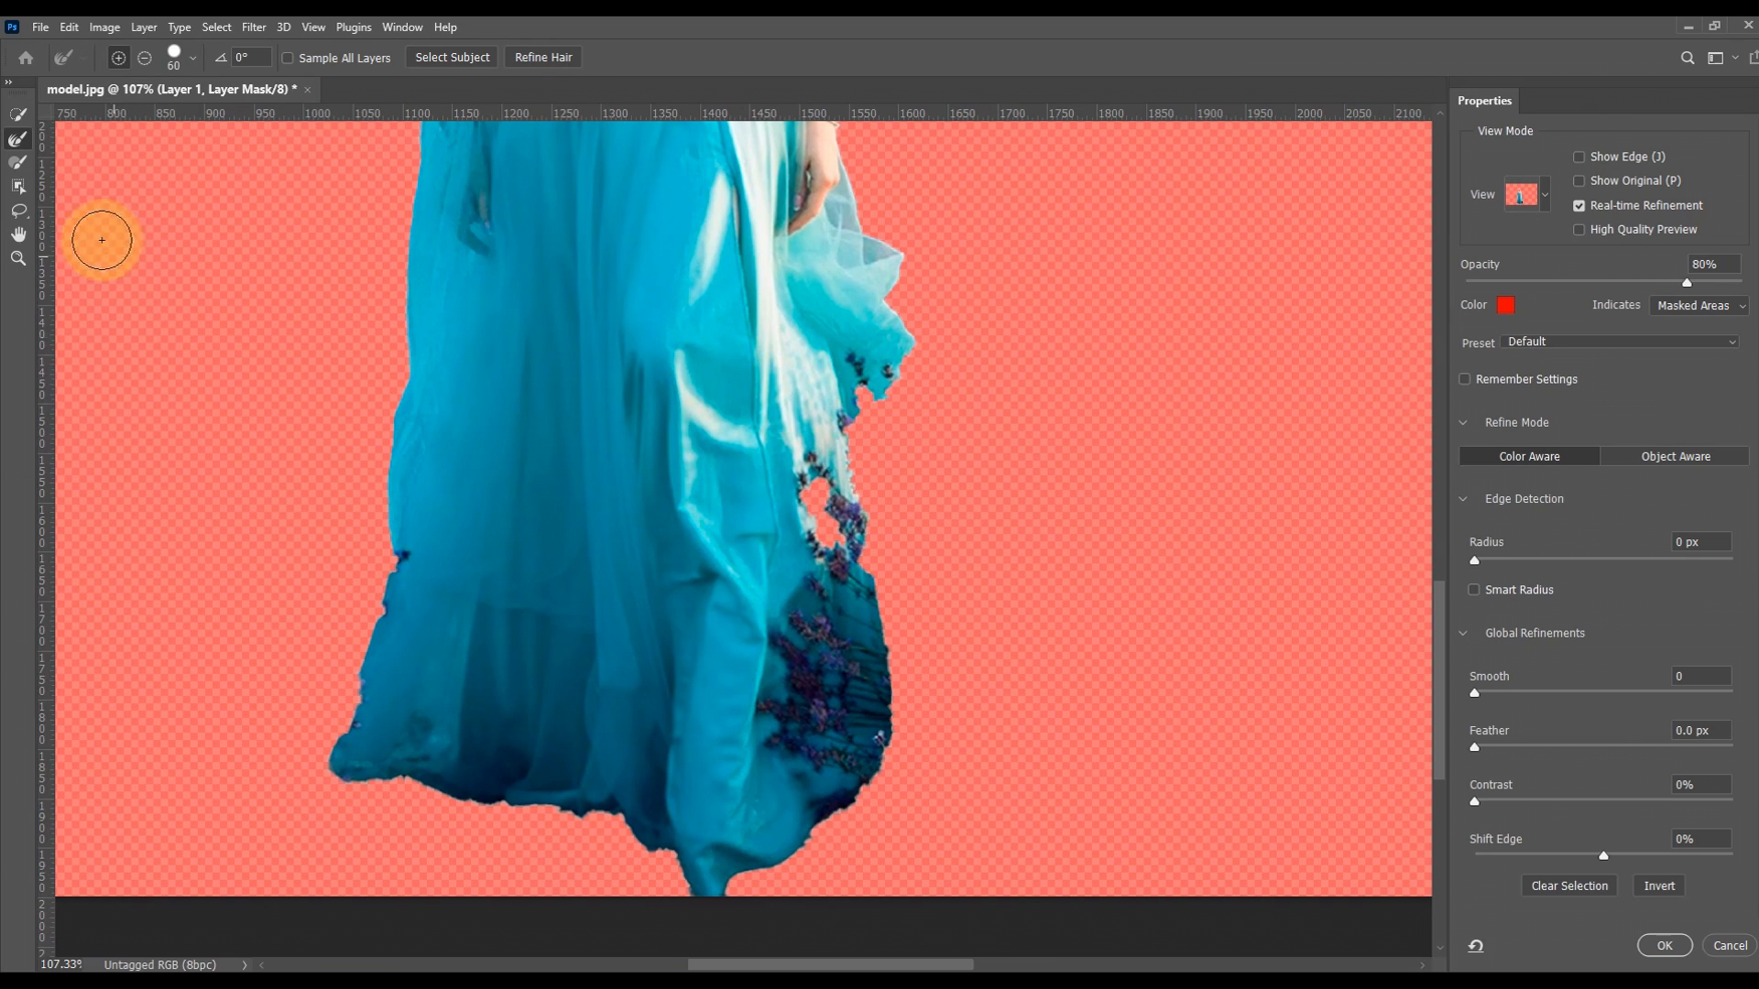
{"action": "left_click", "coordinate": [18, 138]}
{"action": "mouse_move", "coordinate": [876, 570]}
{"action": "left_mouse_down"}
{"action": "mouse_move", "coordinate": [881, 381]}
{"action": "mouse_move", "coordinate": [908, 360]}
{"action": "mouse_move", "coordinate": [856, 427]}
{"action": "mouse_move", "coordinate": [860, 515]}
{"action": "mouse_move", "coordinate": [833, 503]}
{"action": "mouse_move", "coordinate": [883, 620]}
{"action": "mouse_move", "coordinate": [884, 760]}
{"action": "mouse_move", "coordinate": [773, 879]}
{"action": "mouse_move", "coordinate": [692, 906]}
{"action": "mouse_move", "coordinate": [648, 854]}
{"action": "mouse_move", "coordinate": [590, 828]}
{"action": "mouse_move", "coordinate": [430, 812]}
{"action": "mouse_move", "coordinate": [341, 776]}
{"action": "mouse_move", "coordinate": [367, 614]}
{"action": "mouse_move", "coordinate": [398, 556]}
{"action": "mouse_move", "coordinate": [381, 514]}
{"action": "mouse_move", "coordinate": [386, 467]}
{"action": "left_mouse_up"}
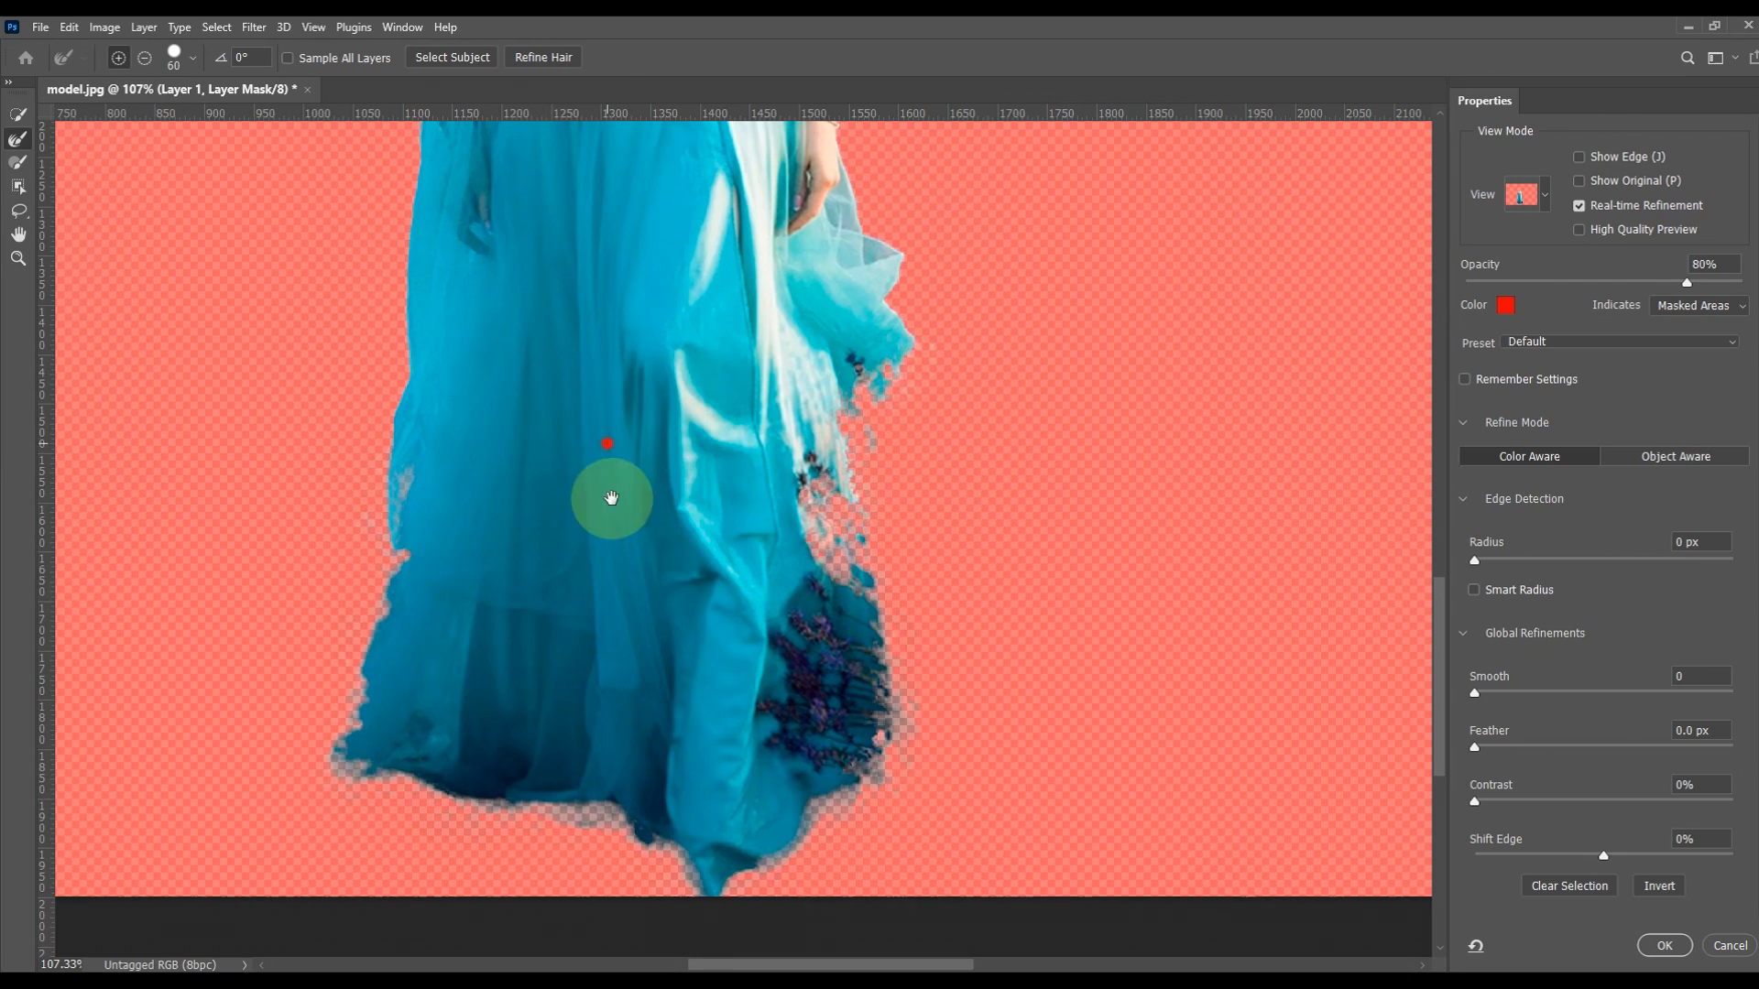
- Refine the mask edge around the woman's hair with the Refine Edge Brush
{"action": "left_click_drag", "start_coordinate": [612, 447], "coordinate": [703, 824]}
{"action": "left_click_drag", "start_coordinate": [656, 536], "coordinate": [676, 825]}
{"action": "left_click_drag", "start_coordinate": [699, 520], "coordinate": [701, 621]}
{"action": "left_click_drag", "start_coordinate": [771, 334], "coordinate": [719, 353]}
- Examine the mask around the hair, shoulders and arms in Black & White view, and return to Overlay view
{"action": "left_click", "coordinate": [1516, 193]}
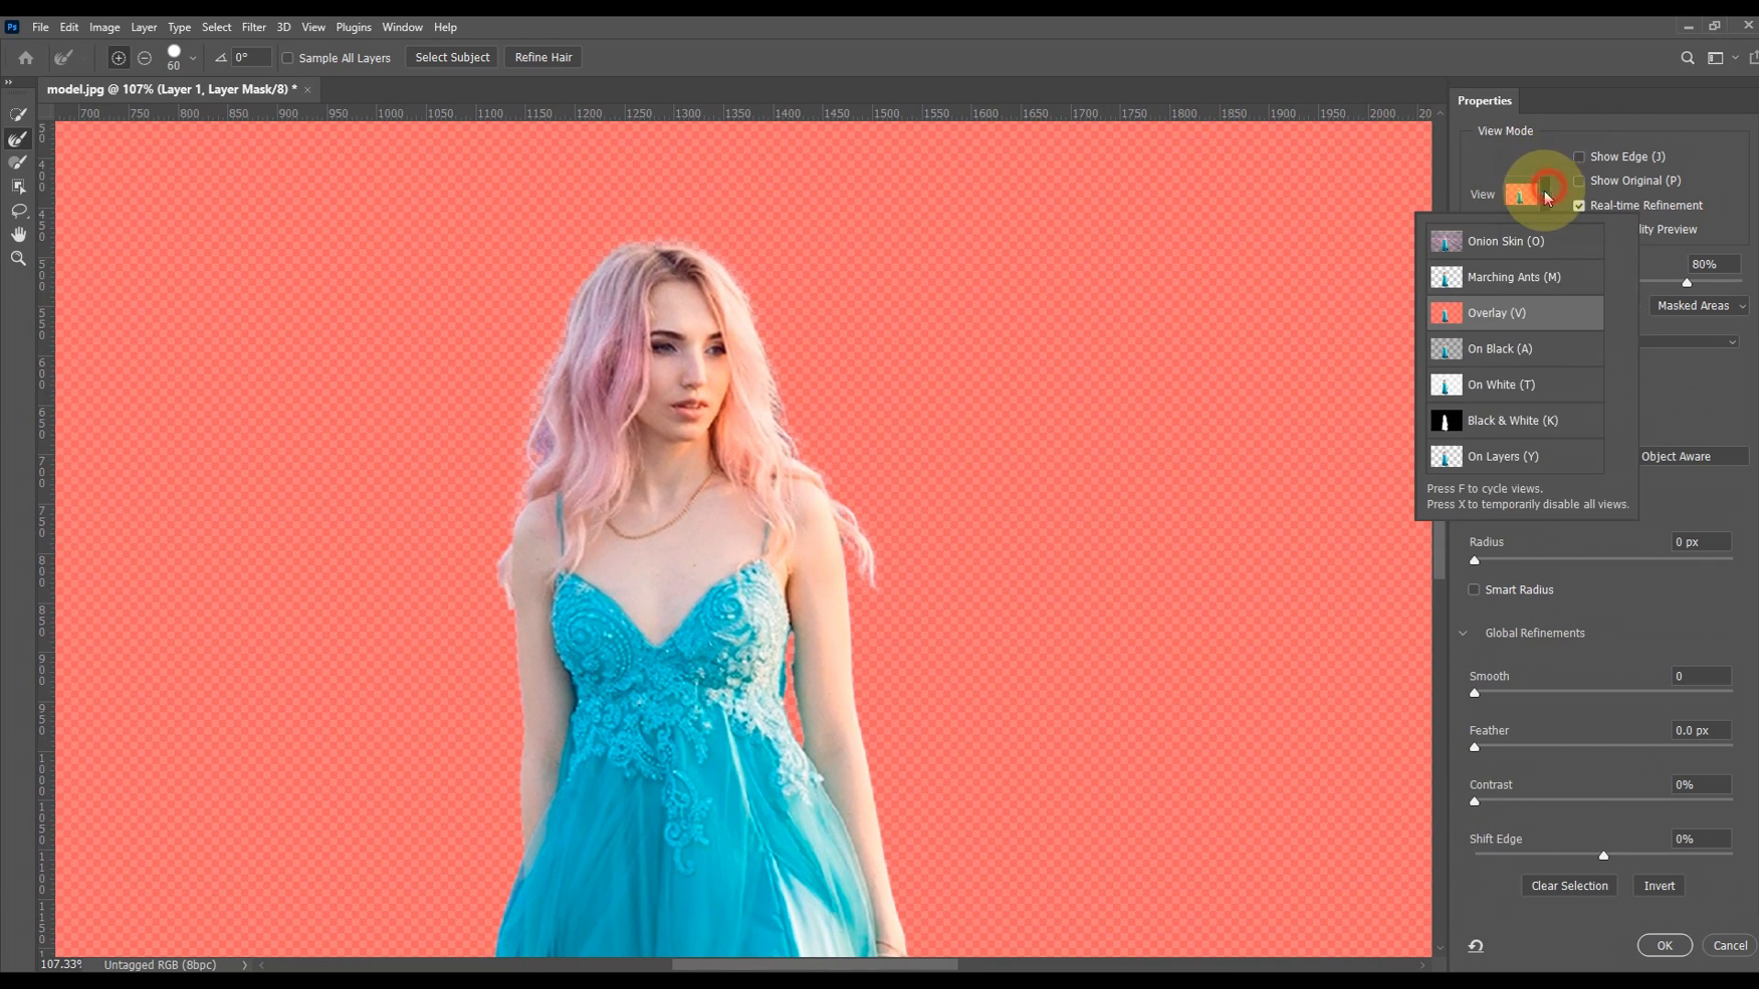
{"action": "left_click", "coordinate": [1521, 420]}
{"action": "left_click_drag", "start_coordinate": [931, 626], "coordinate": [962, 444]}
{"action": "left_click_drag", "start_coordinate": [969, 380], "coordinate": [967, 457]}
{"action": "left_click_drag", "start_coordinate": [1000, 600], "coordinate": [1012, 659]}
{"action": "left_click_drag", "start_coordinate": [1016, 428], "coordinate": [1088, 441]}
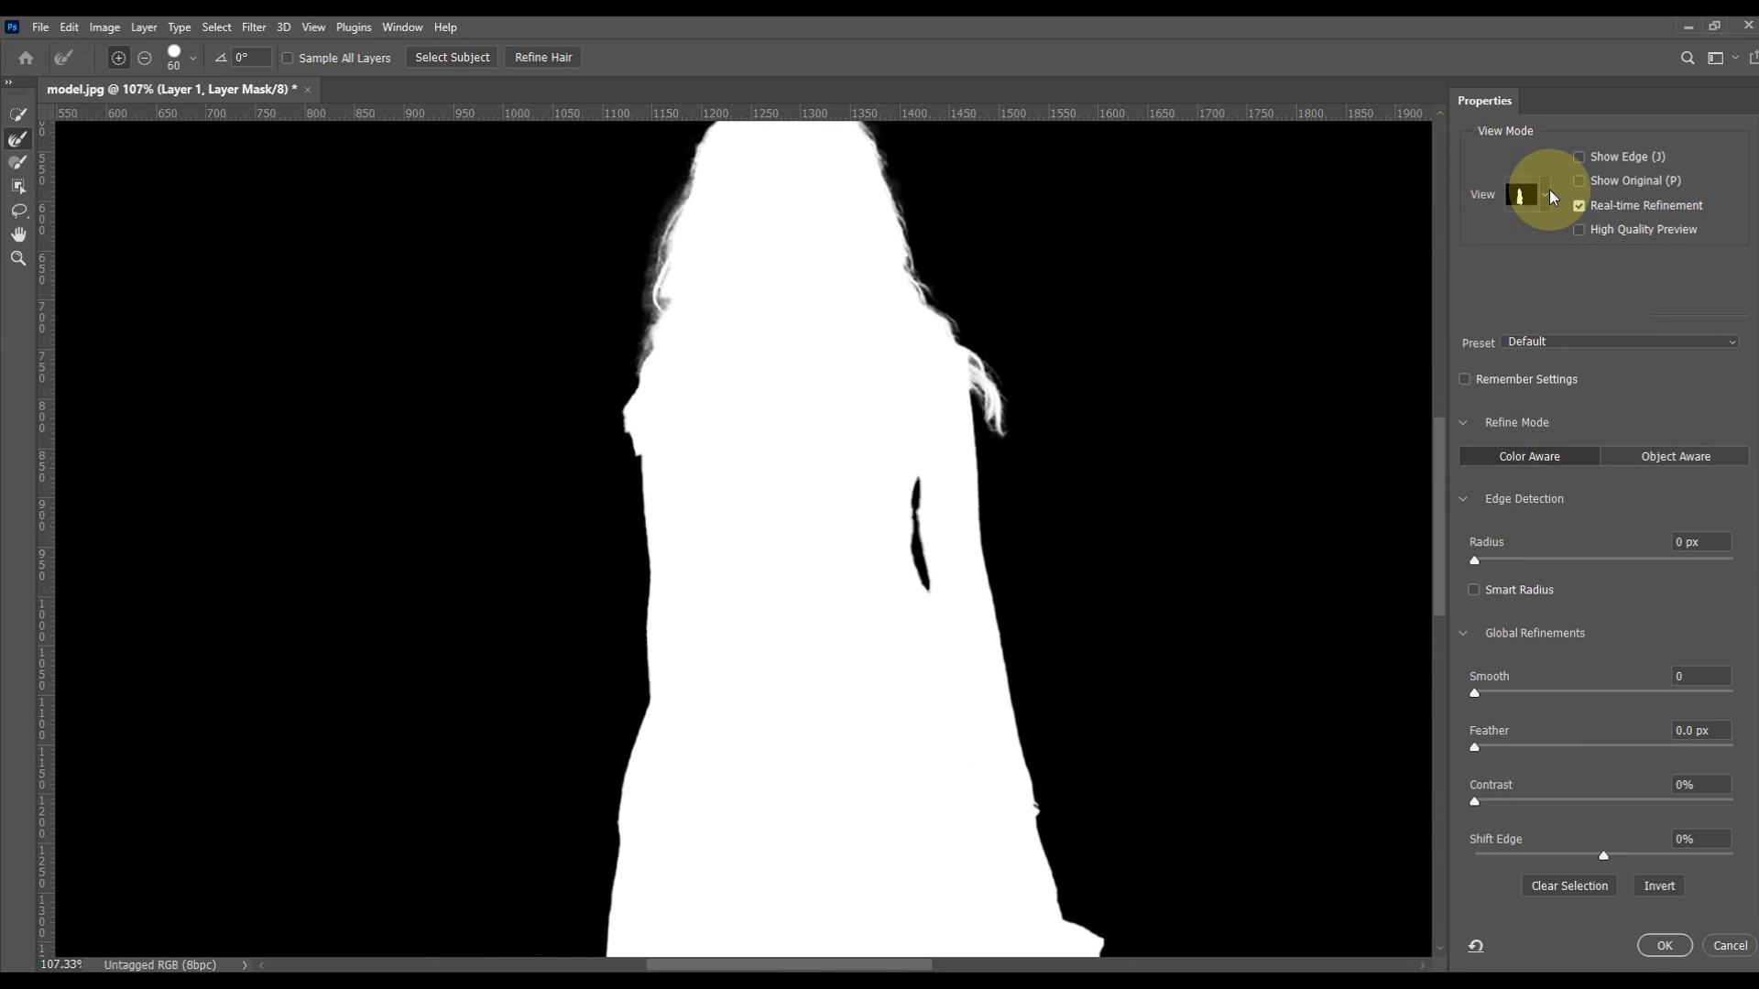
{"action": "left_click", "coordinate": [1516, 194]}
{"action": "left_click", "coordinate": [1521, 315]}
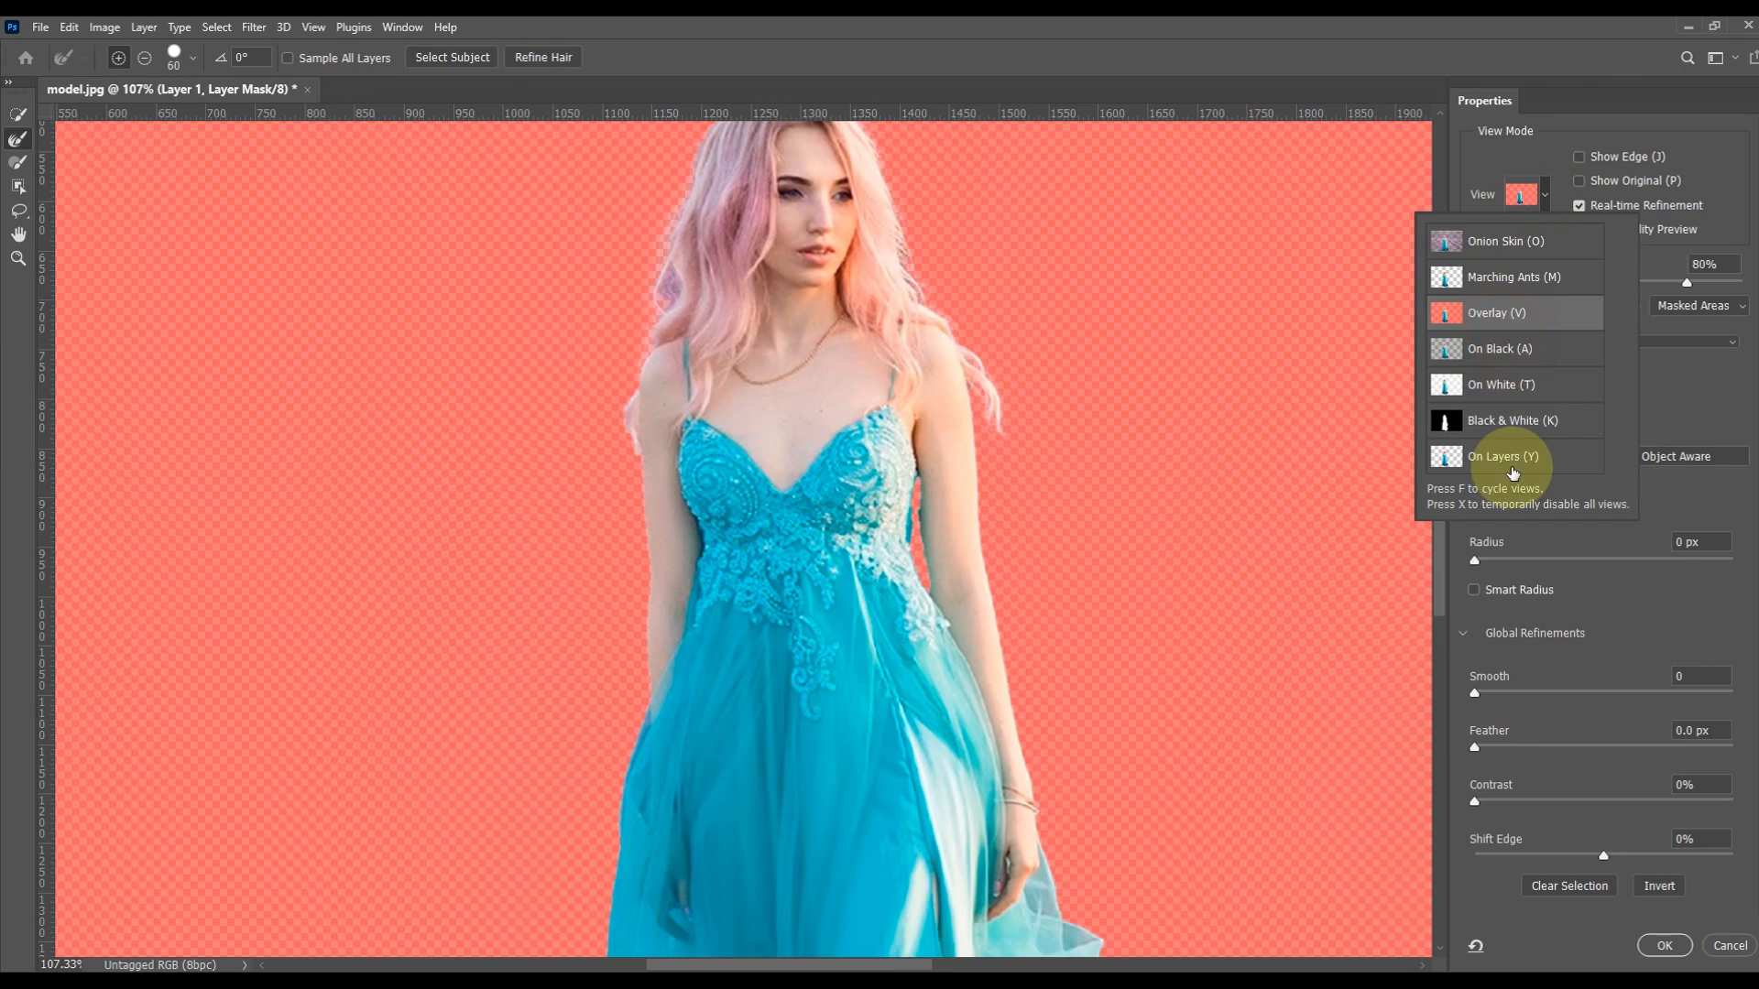
- Apply the refined mask to Layer 1 and show the Background layer again
{"action": "left_click", "coordinate": [1661, 927]}
{"action": "left_click", "coordinate": [1665, 945]}
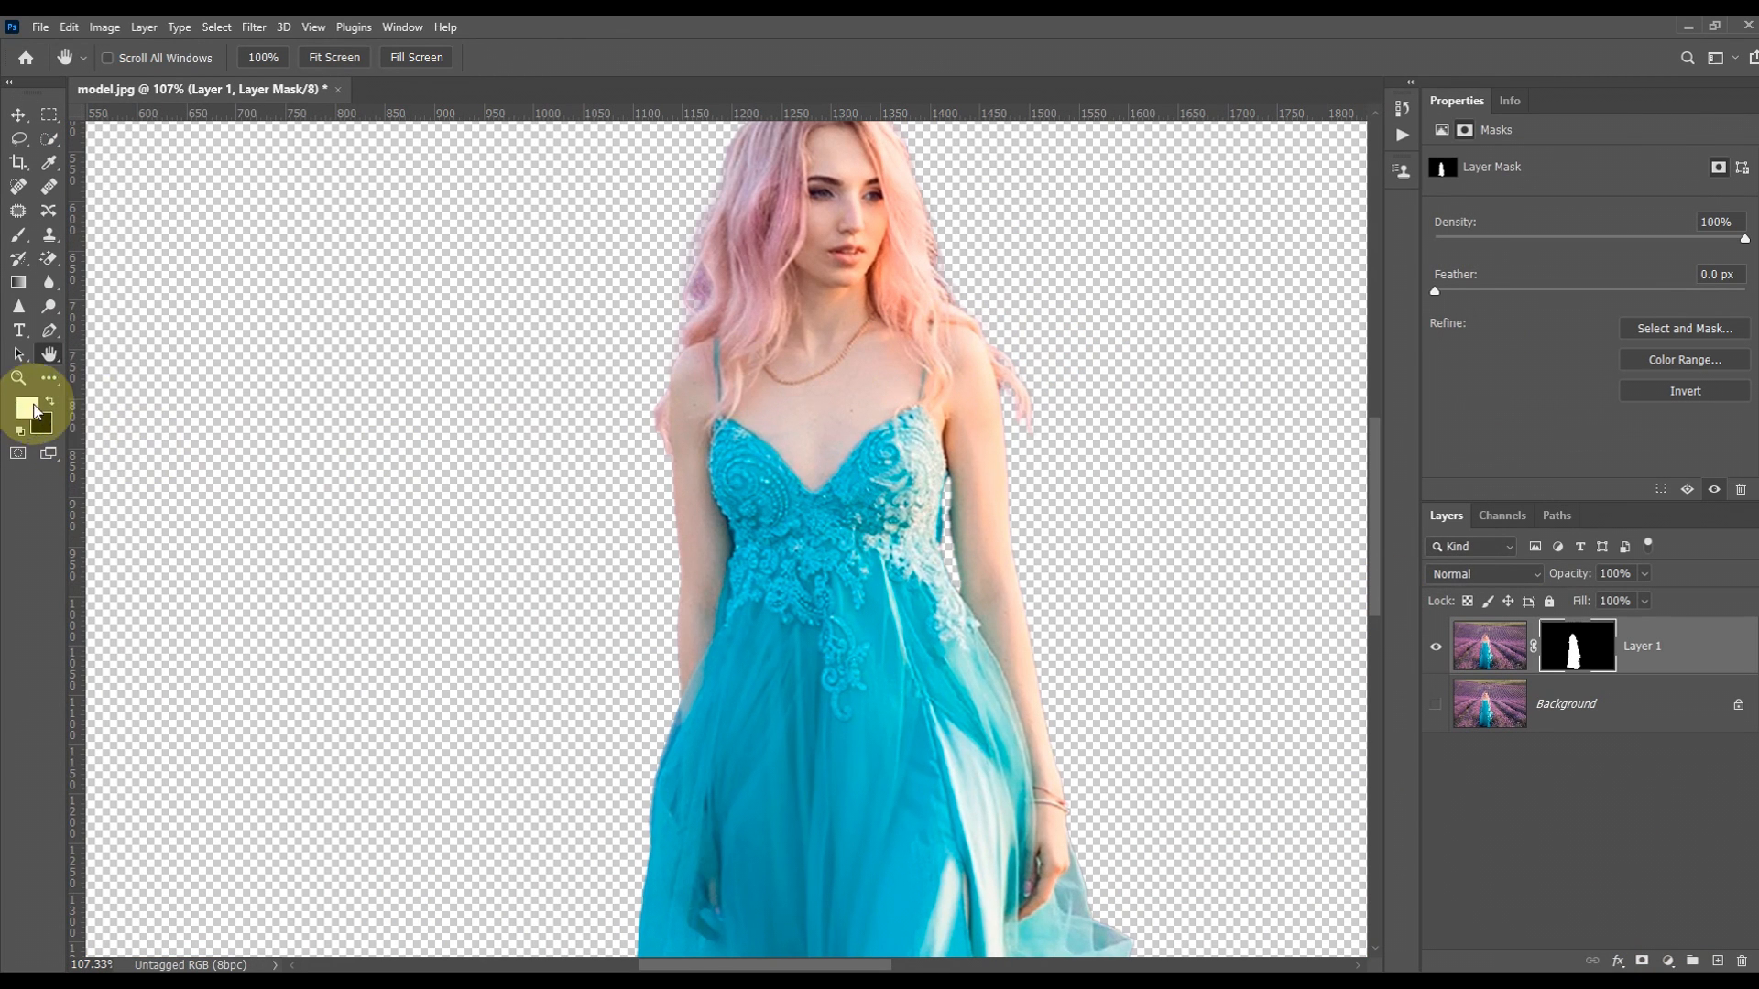
{"action": "double_click", "coordinate": [48, 355]}
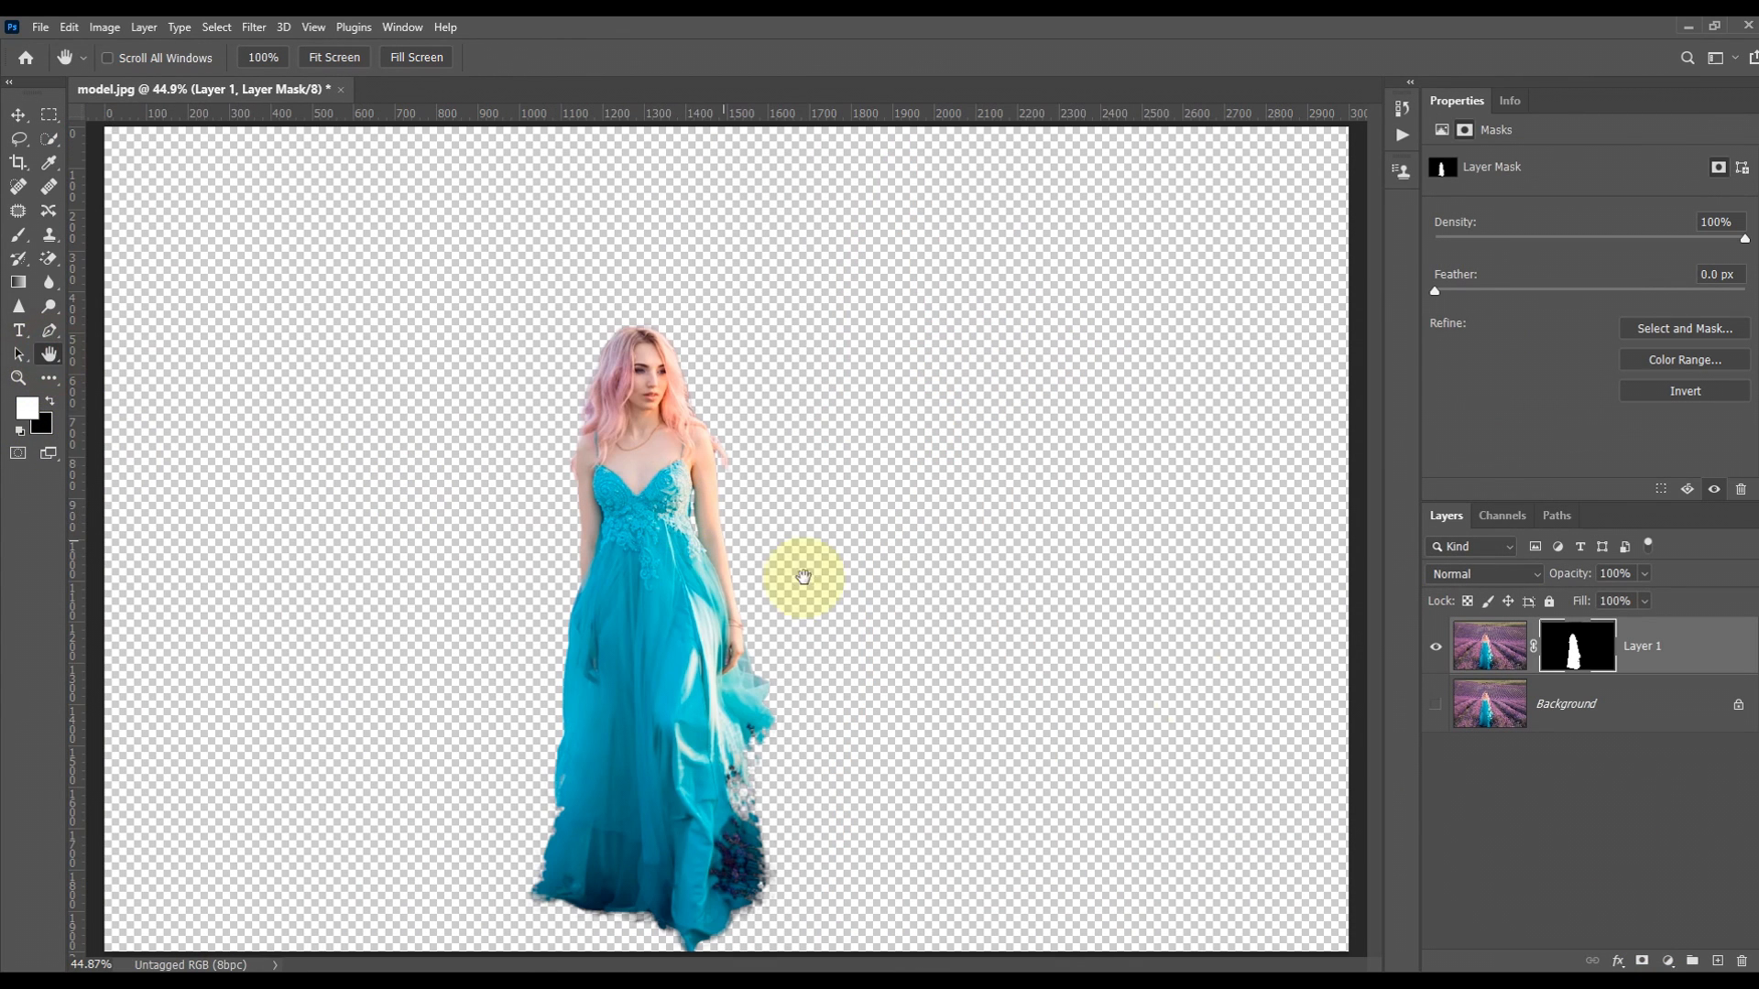
{"action": "left_click", "coordinate": [1435, 705]}
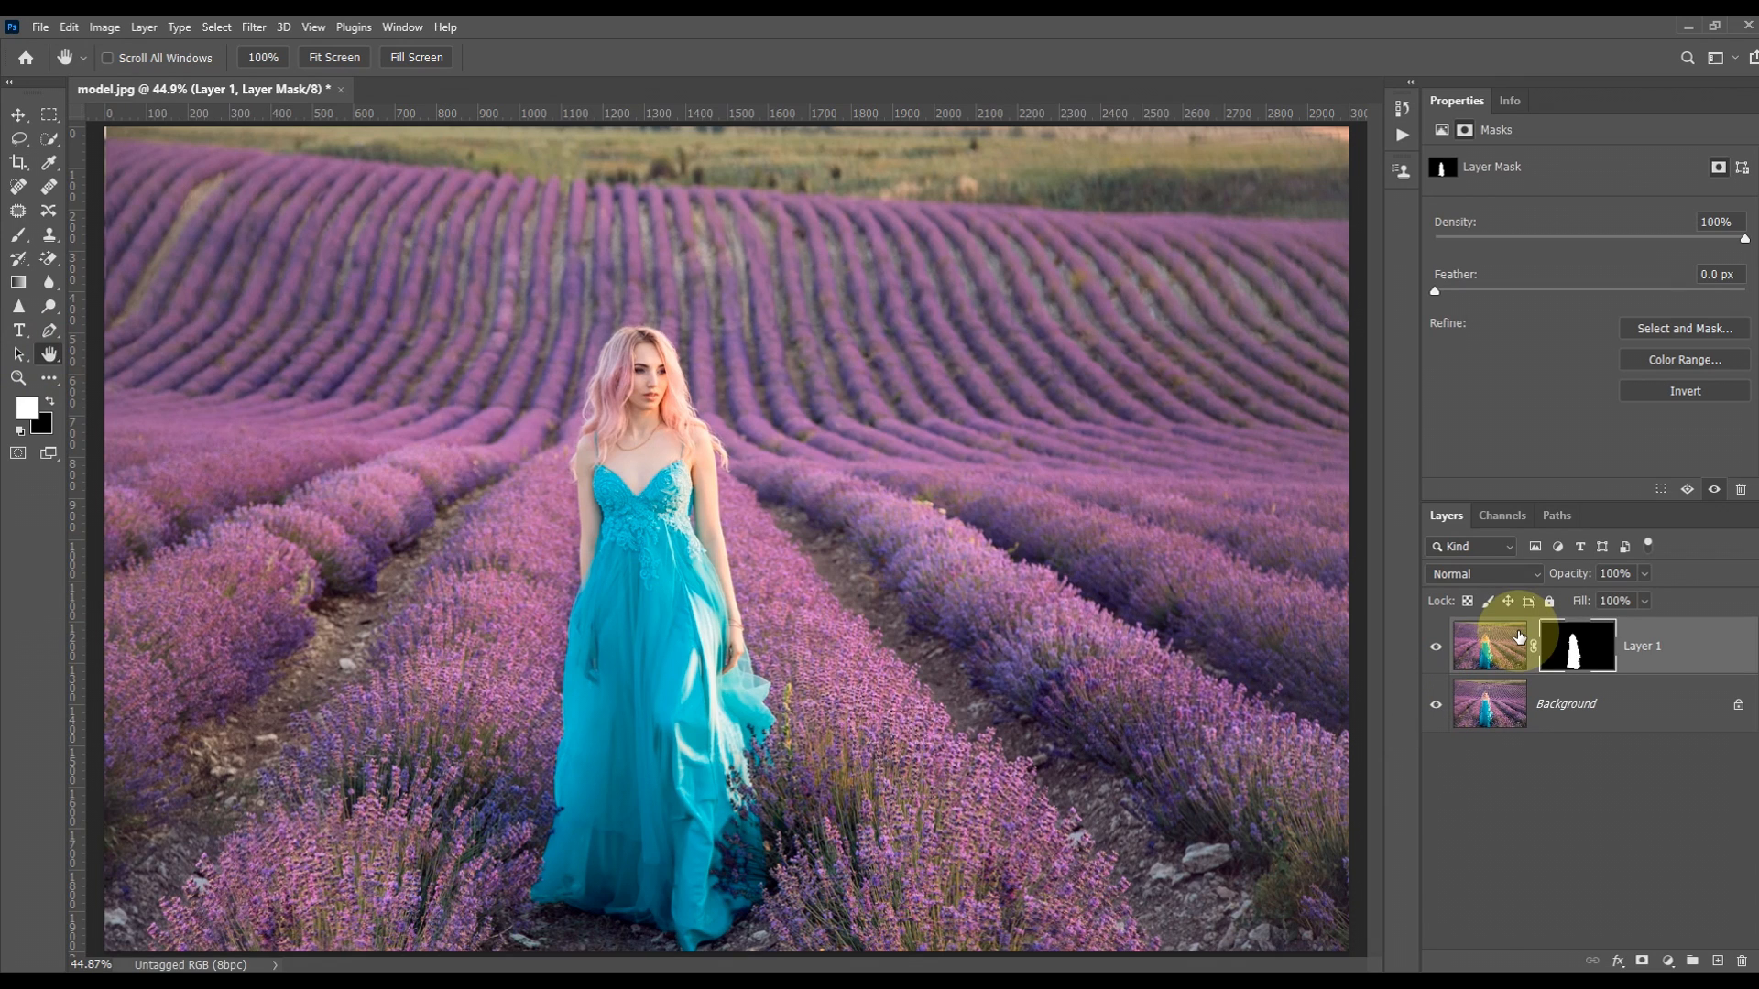
- Add a black (#000000) Solid Color fill layer directly above the Background layer
{"action": "left_click", "coordinate": [1590, 723]}
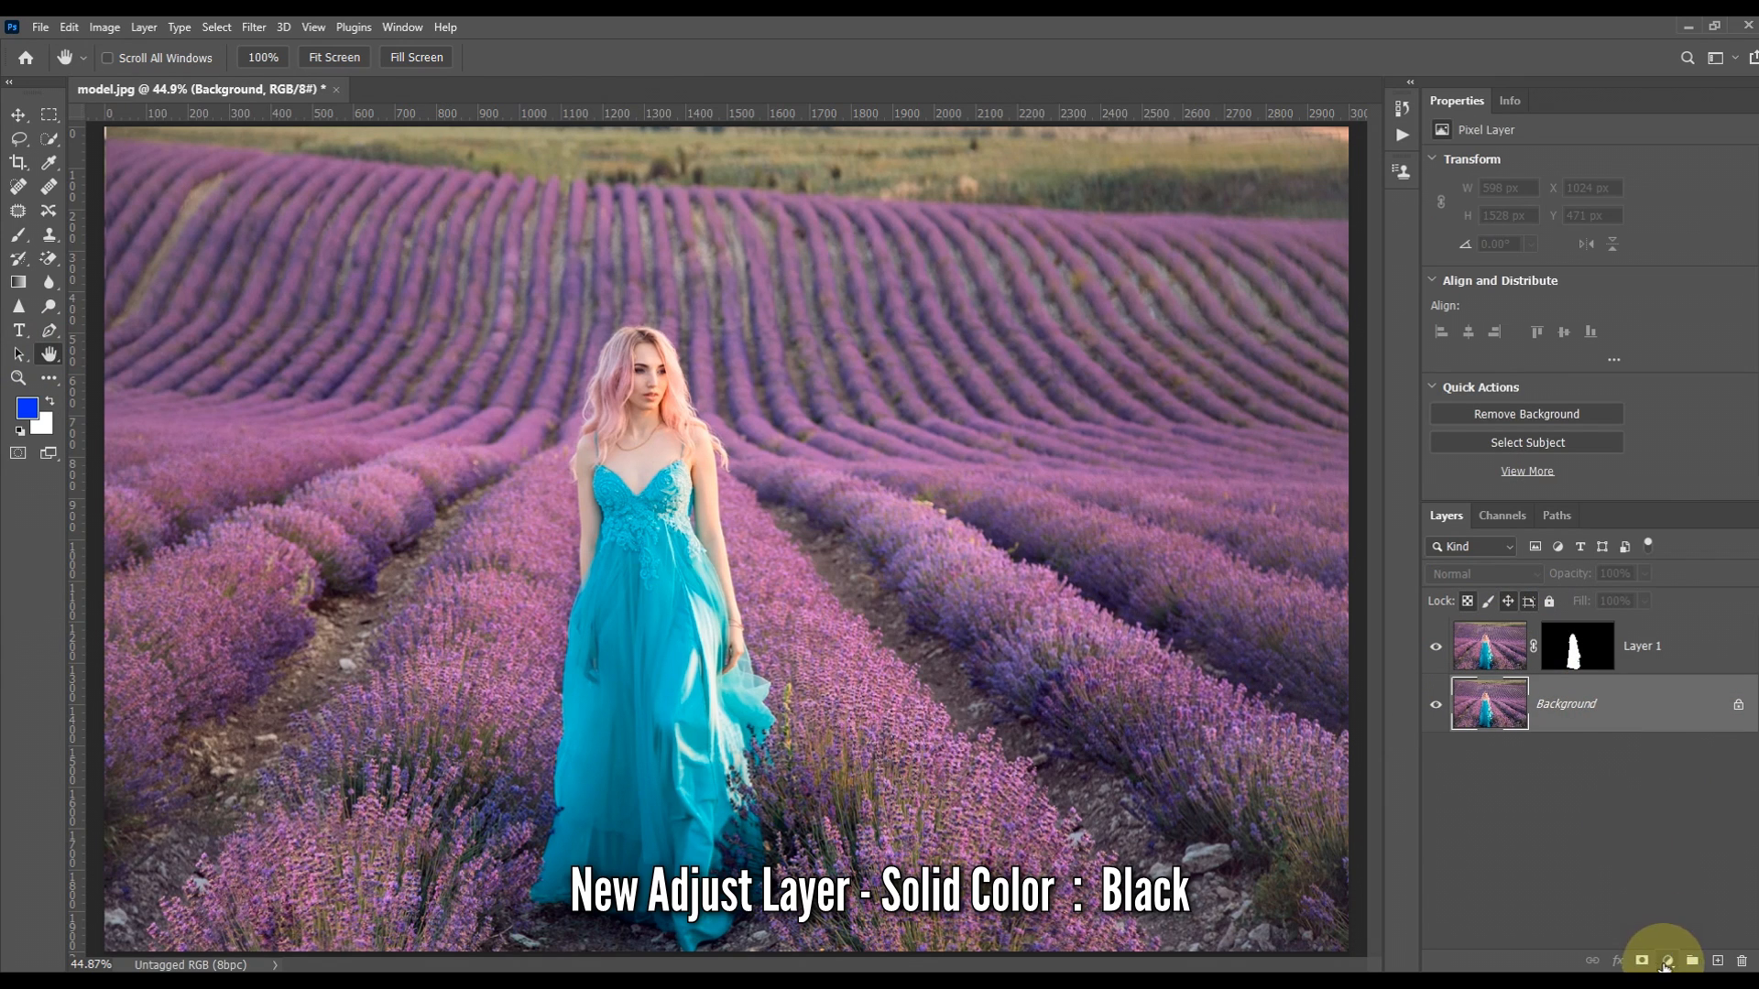
{"action": "left_click", "coordinate": [1669, 962]}
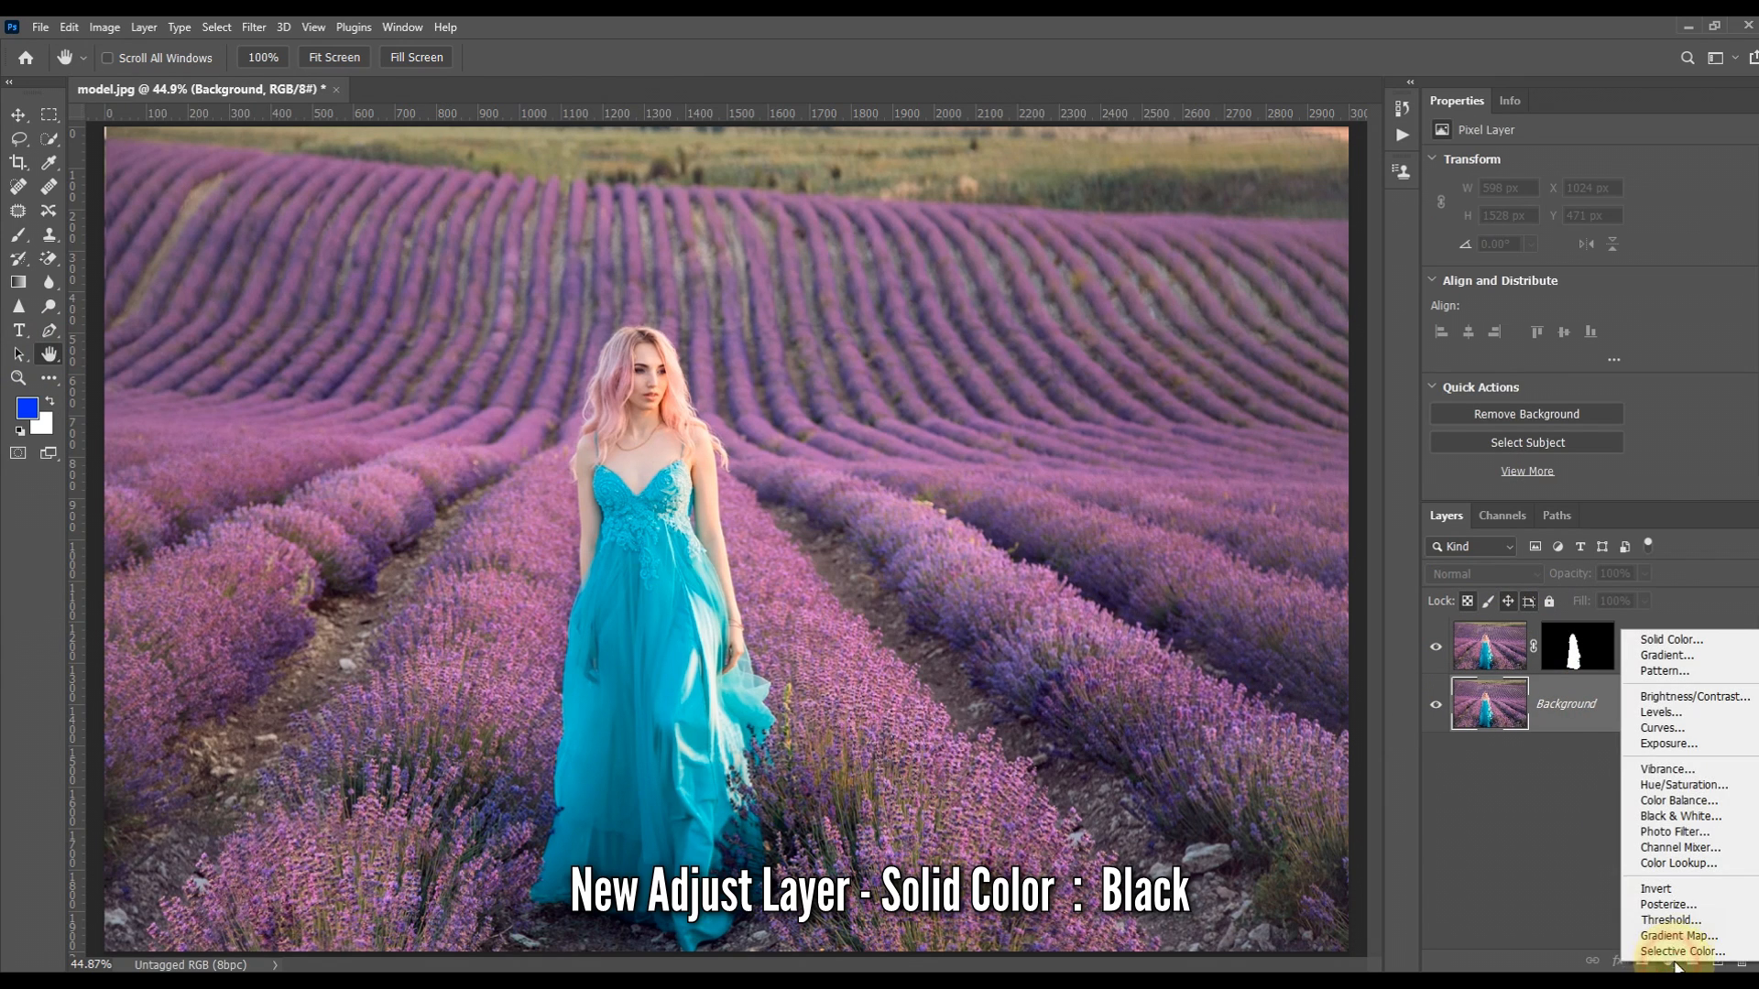
{"action": "left_click", "coordinate": [1694, 640]}
{"action": "left_click_drag", "start_coordinate": [1212, 535], "coordinate": [941, 663]}
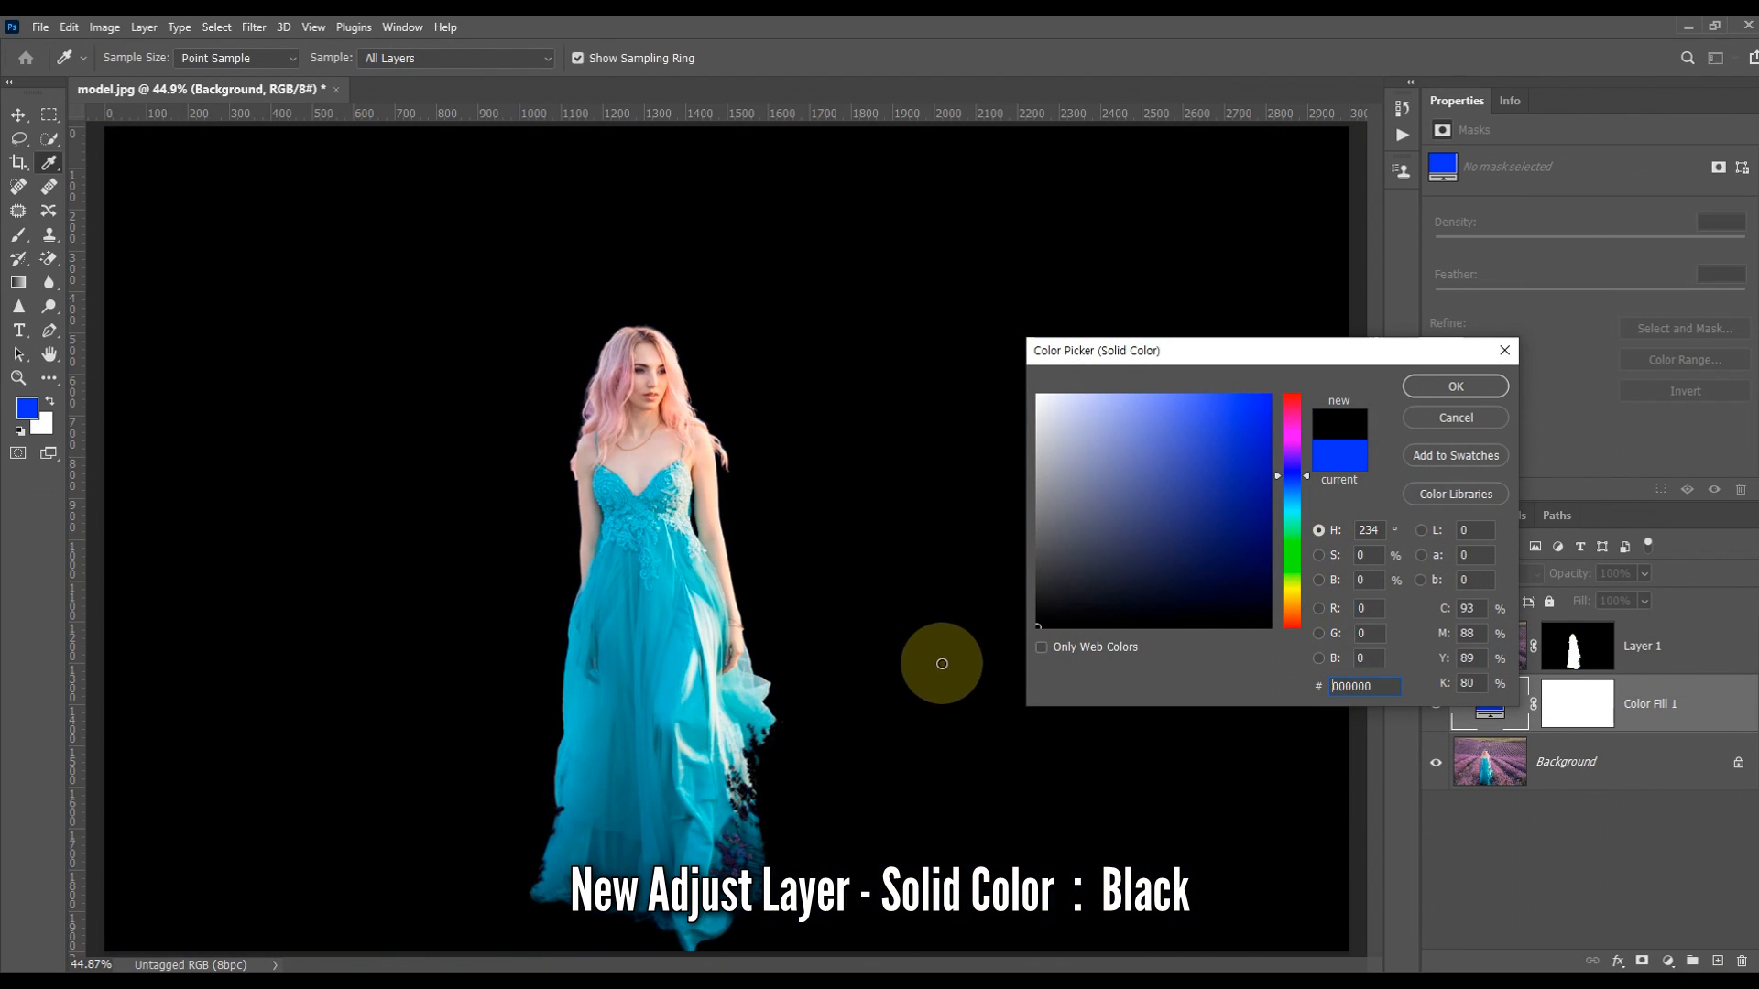
{"action": "left_click", "coordinate": [1455, 387]}
{"action": "key", "text": "h"}
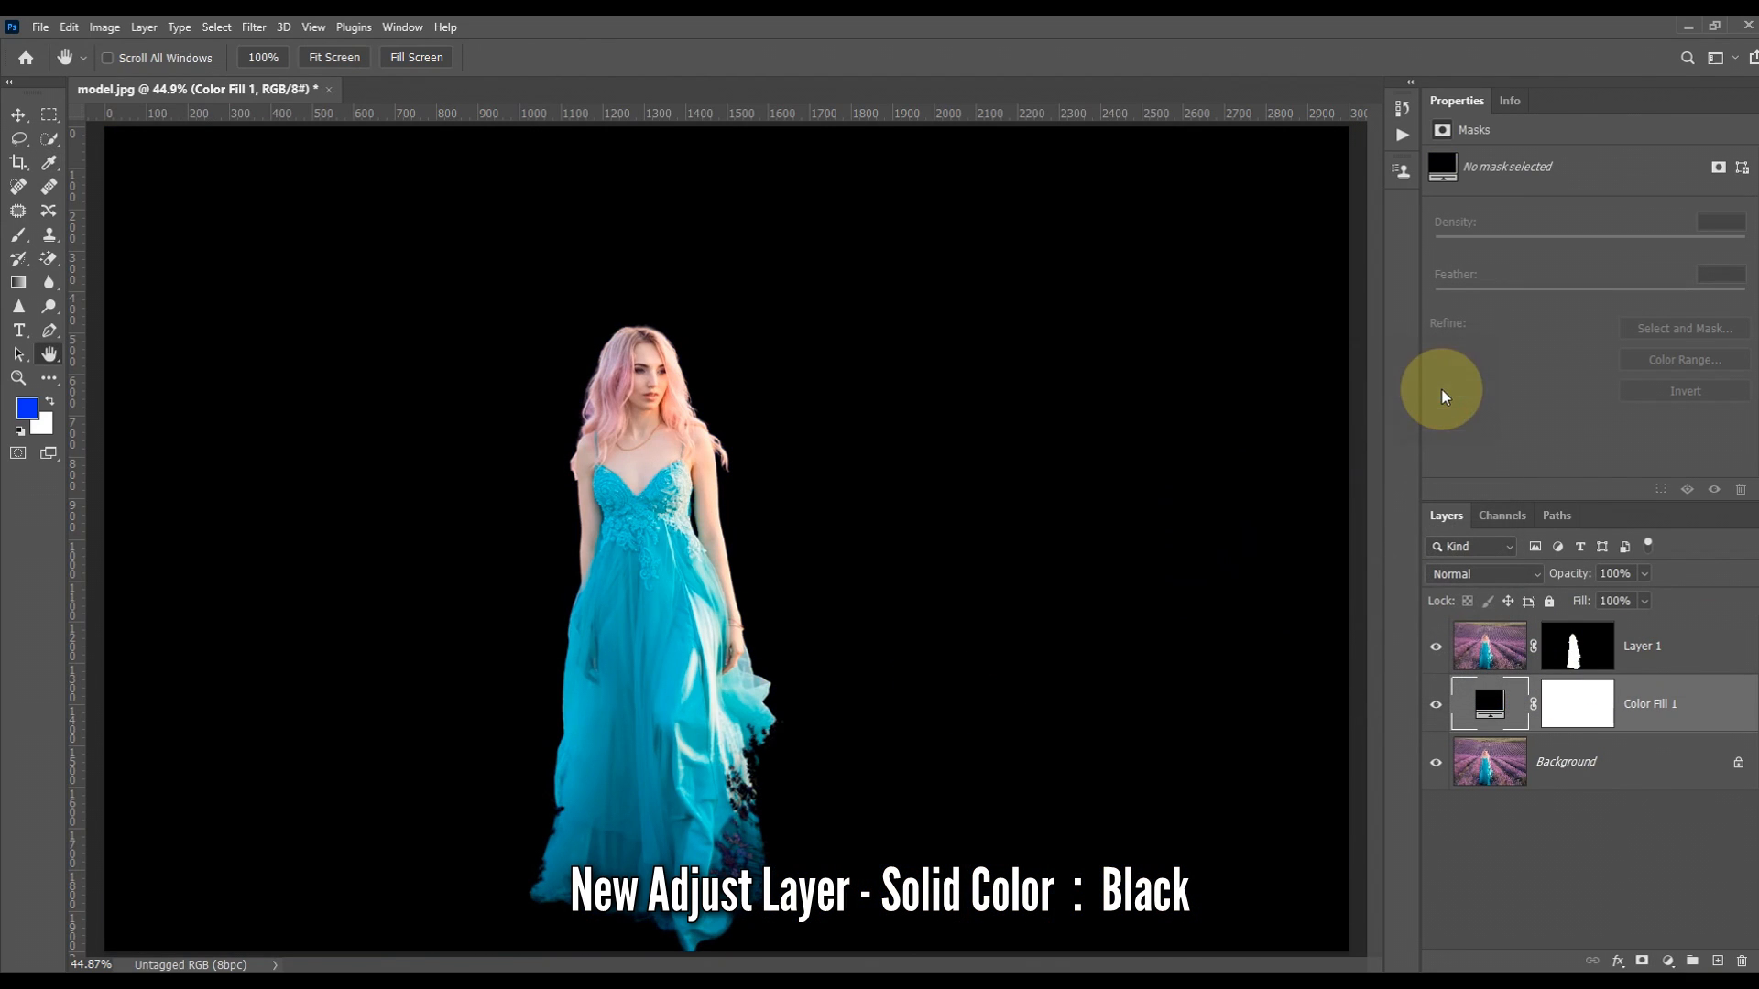
- Unlock the Background layer and place the black Color Fill layer beneath it
{"action": "left_click_drag", "start_coordinate": [1680, 711], "coordinate": [1688, 781]}
{"action": "left_click", "coordinate": [1740, 766]}
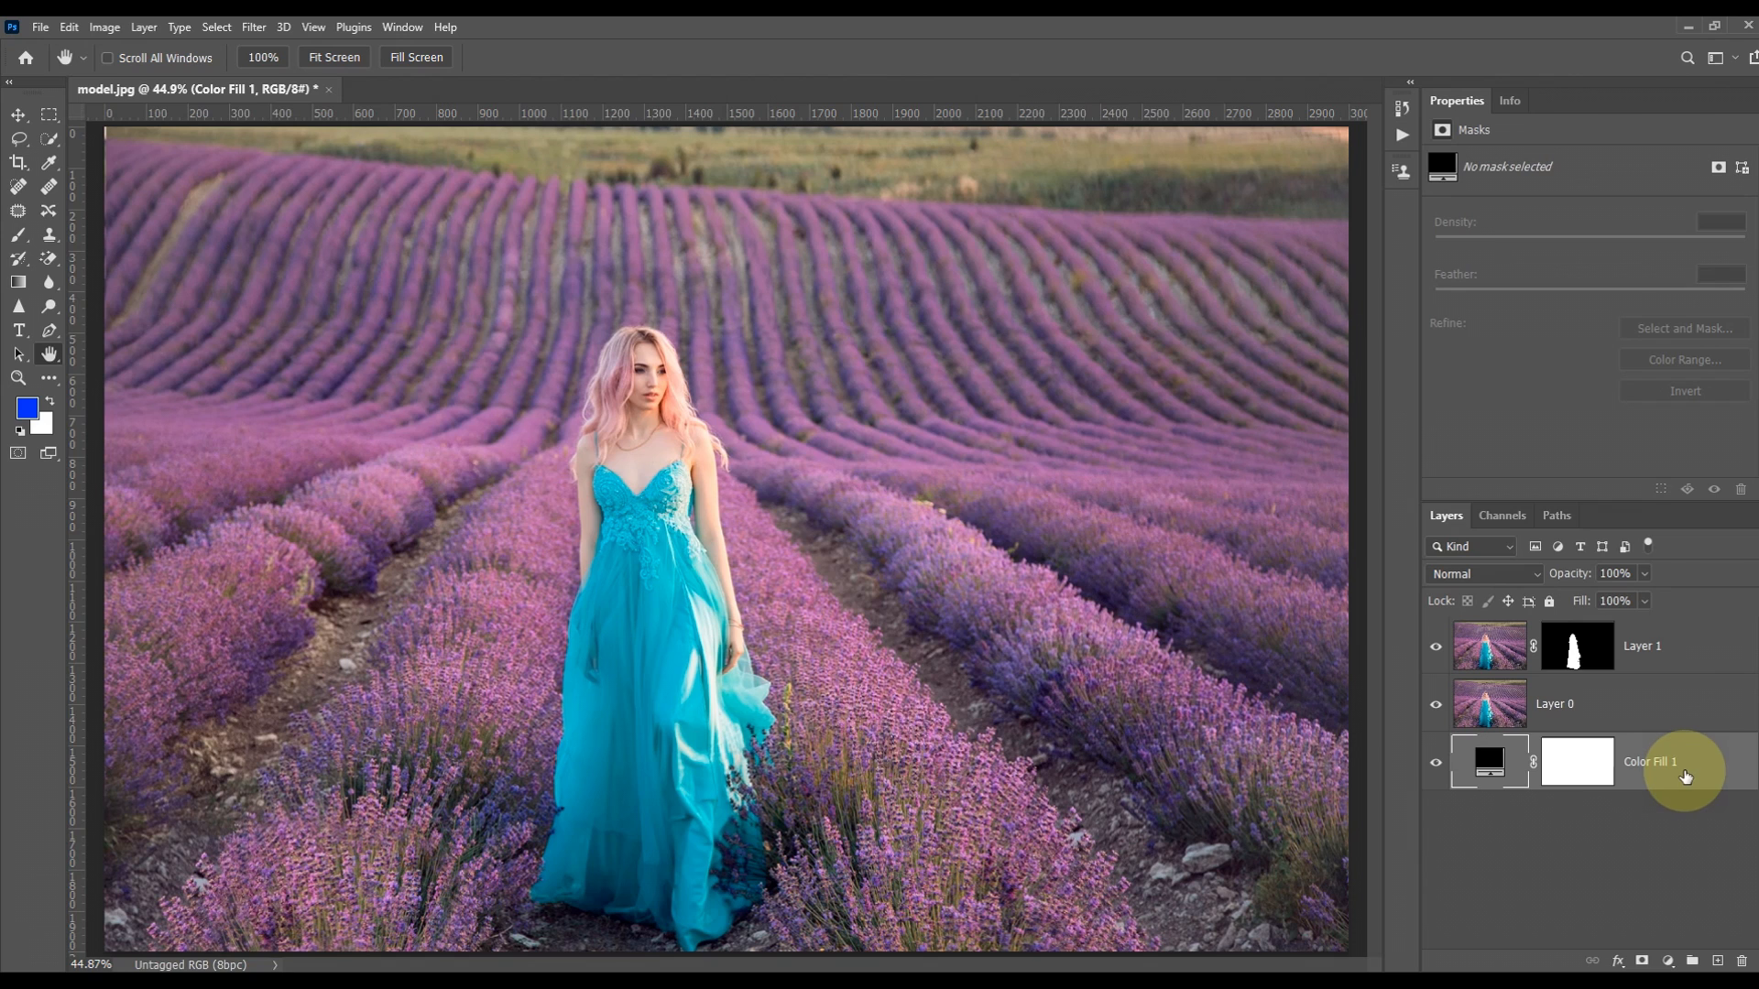
- Add an empty white layer mask to Layer 0, the full lavender field photo
{"action": "left_click", "coordinate": [1626, 702]}
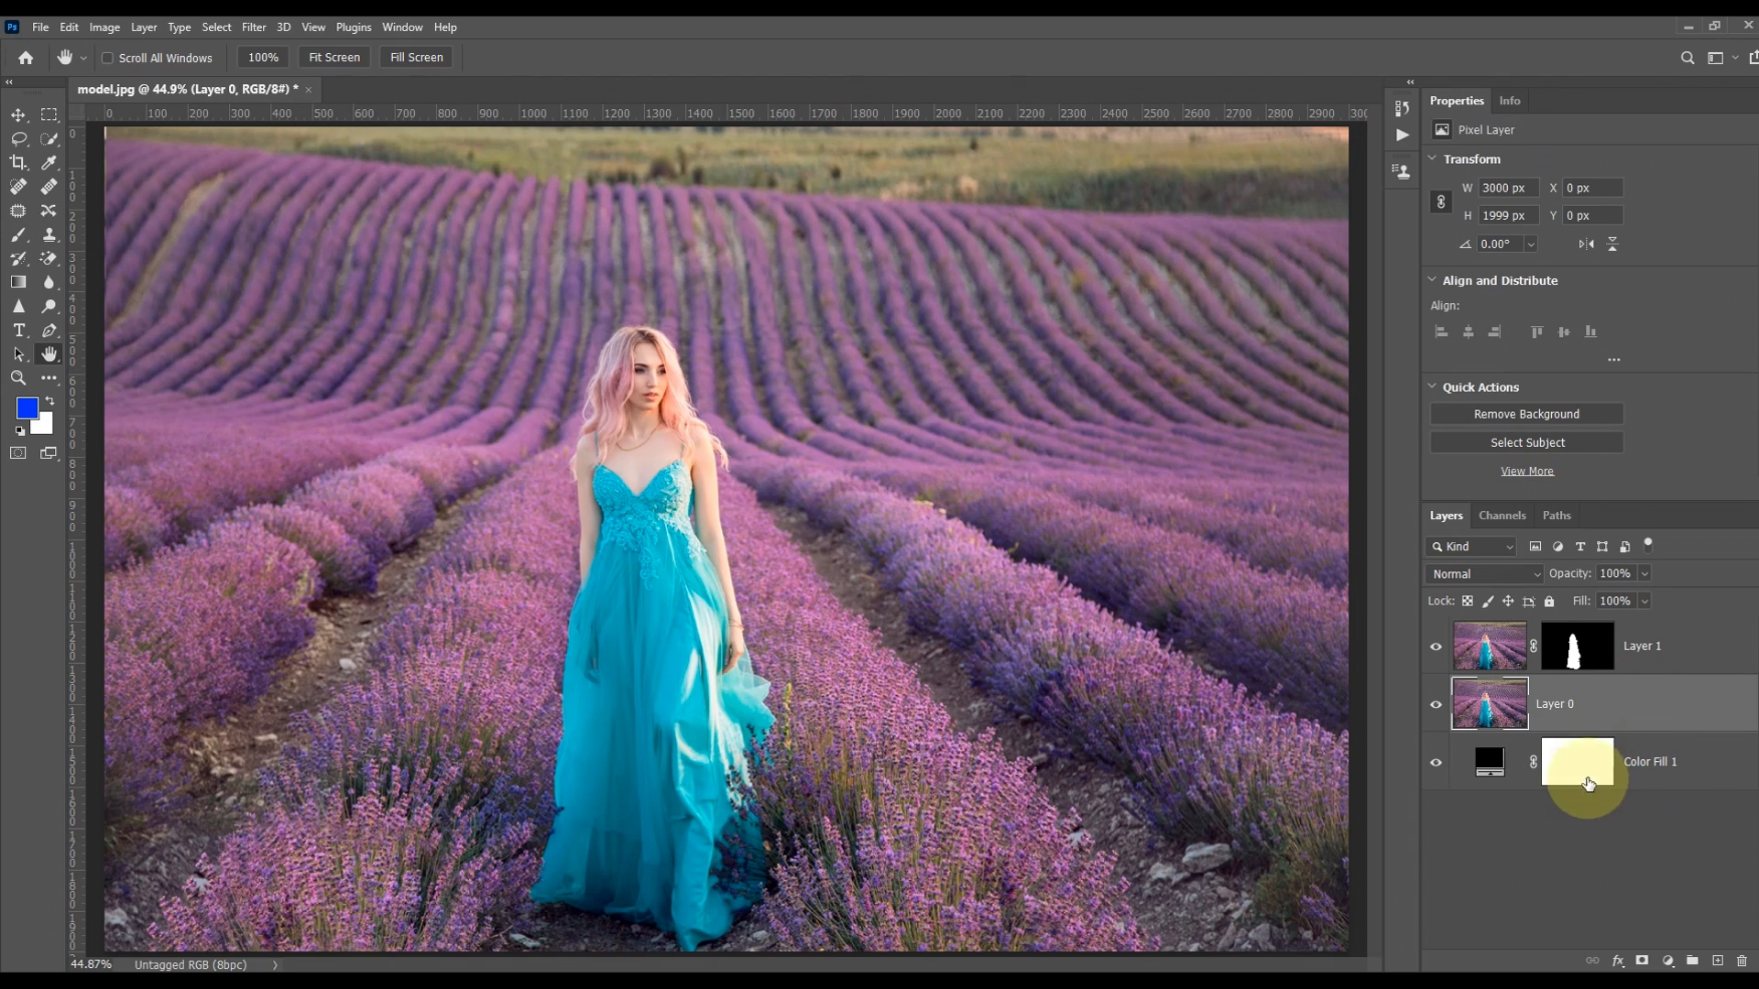
{"action": "left_click", "coordinate": [1642, 961]}
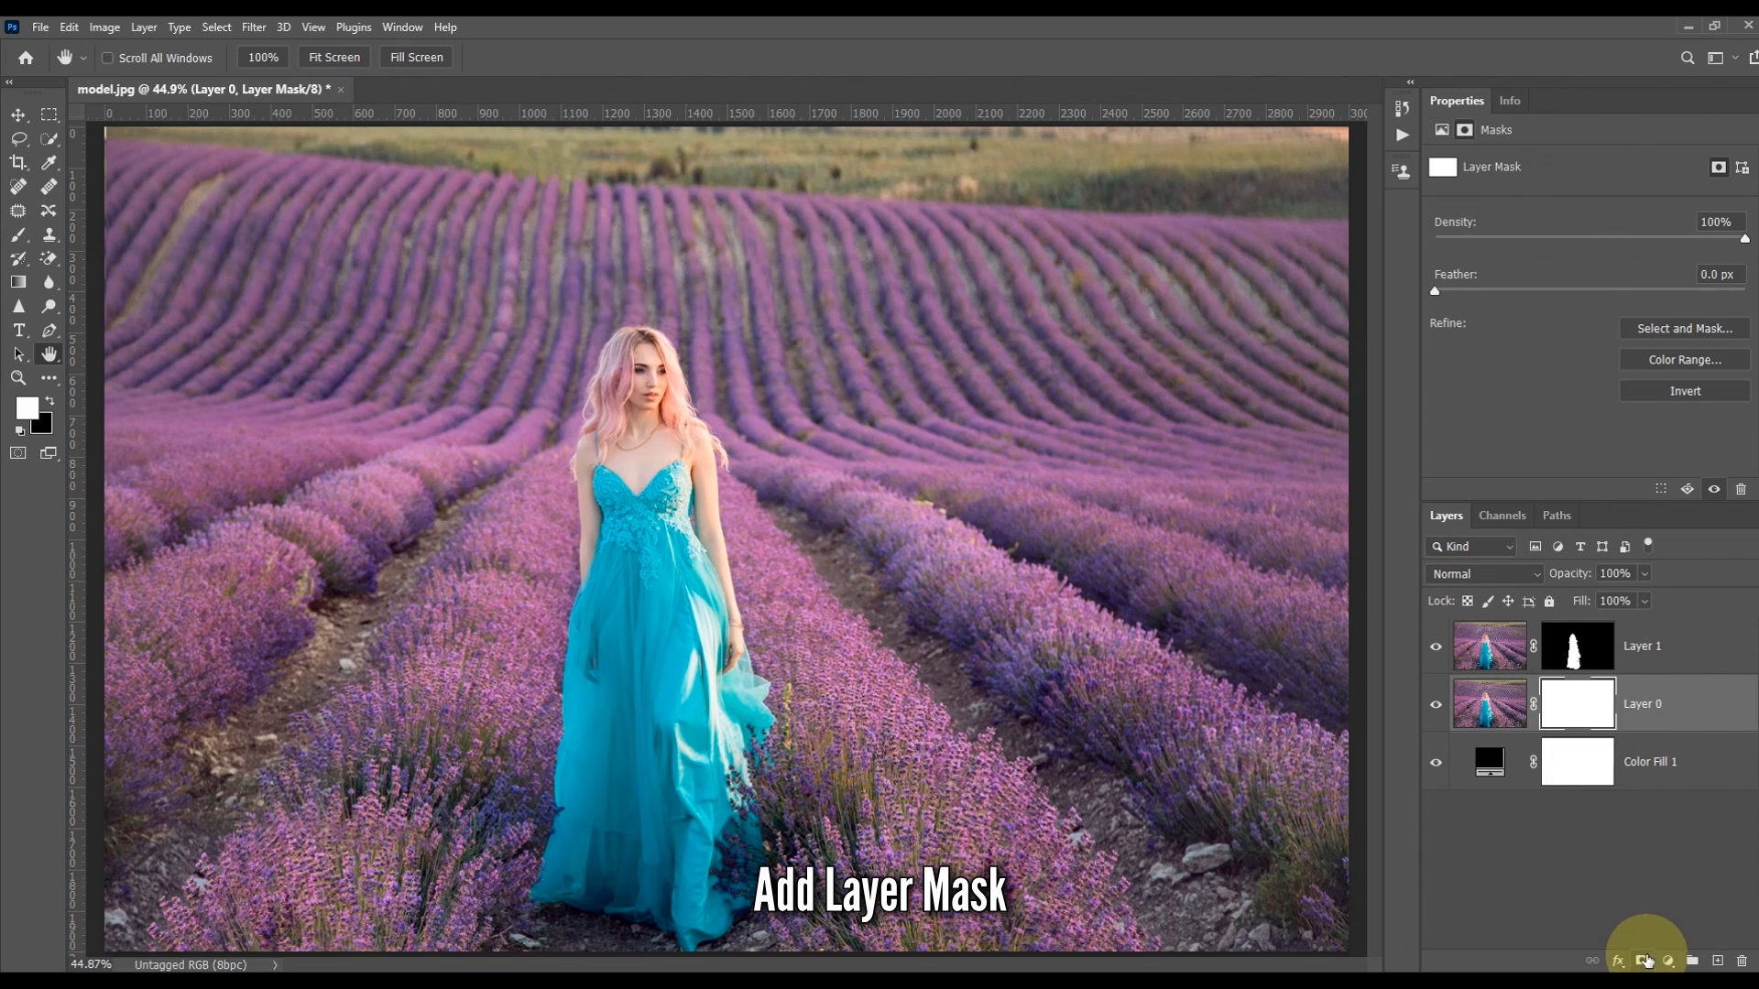
- Activate the Gradient tool and choose the foreground-to-transparent preset from the basic gradients in the Gradient Editor
{"action": "left_click", "coordinate": [20, 284]}
{"action": "left_click", "coordinate": [71, 58]}
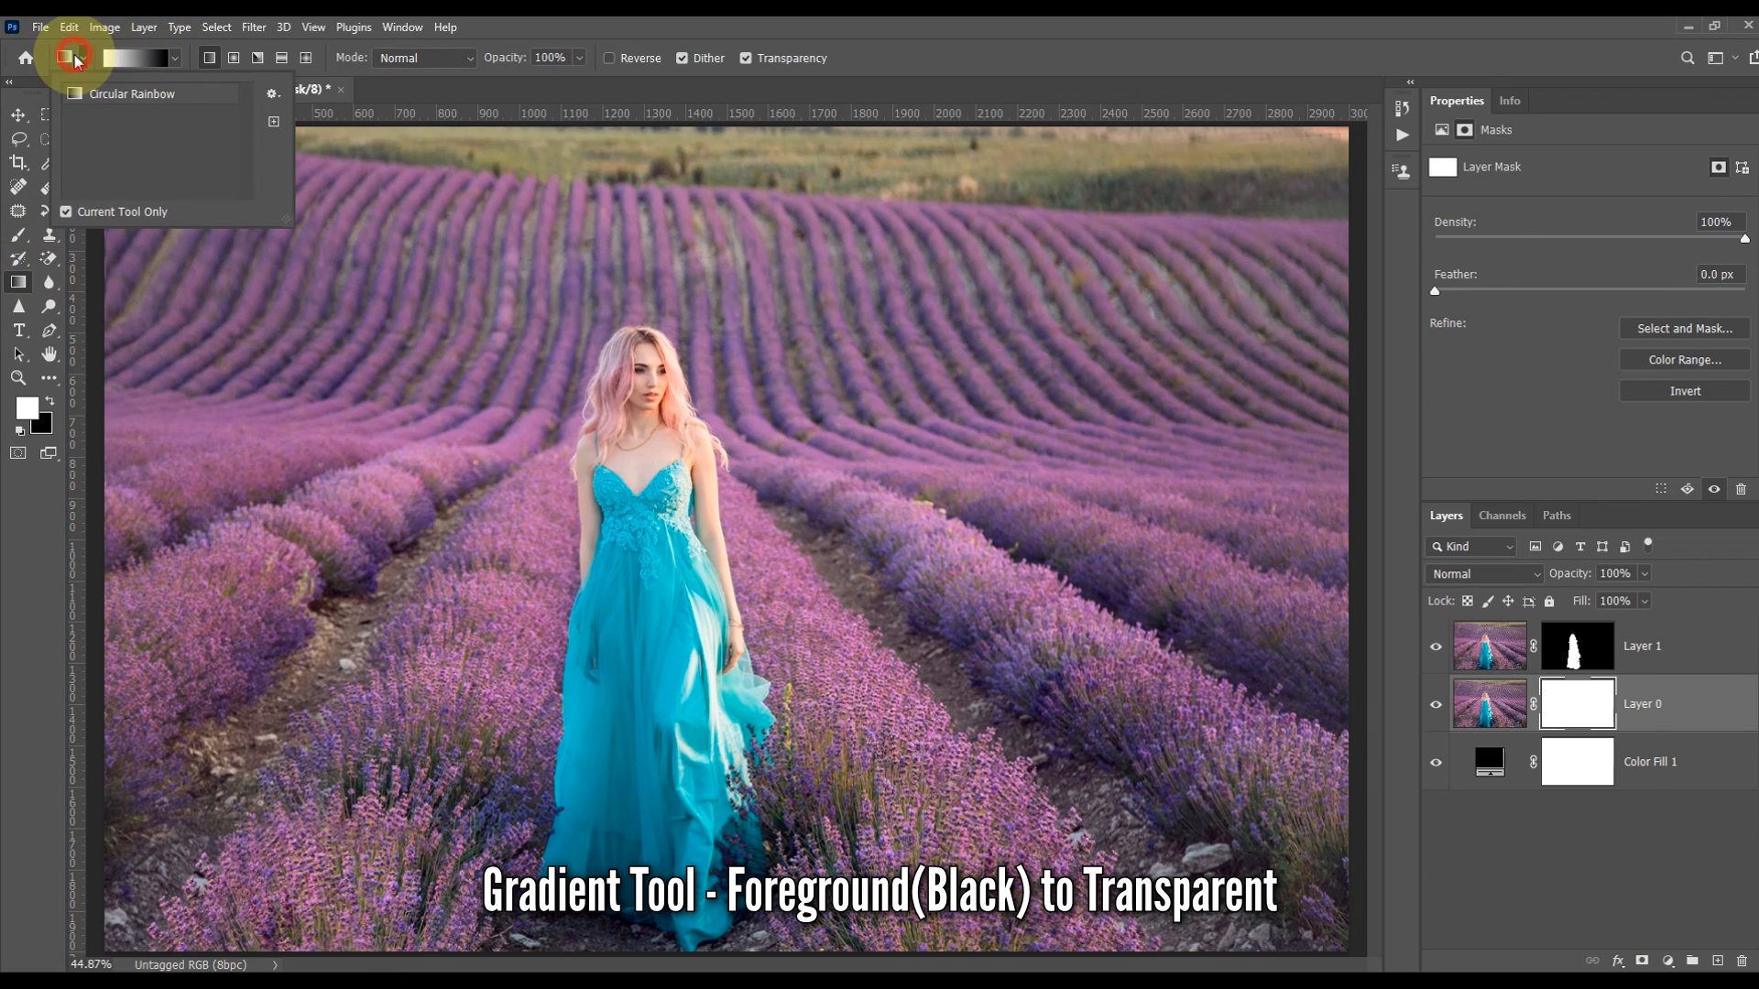
{"action": "left_click", "coordinate": [64, 60]}
{"action": "left_click", "coordinate": [64, 60]}
{"action": "left_click", "coordinate": [128, 58]}
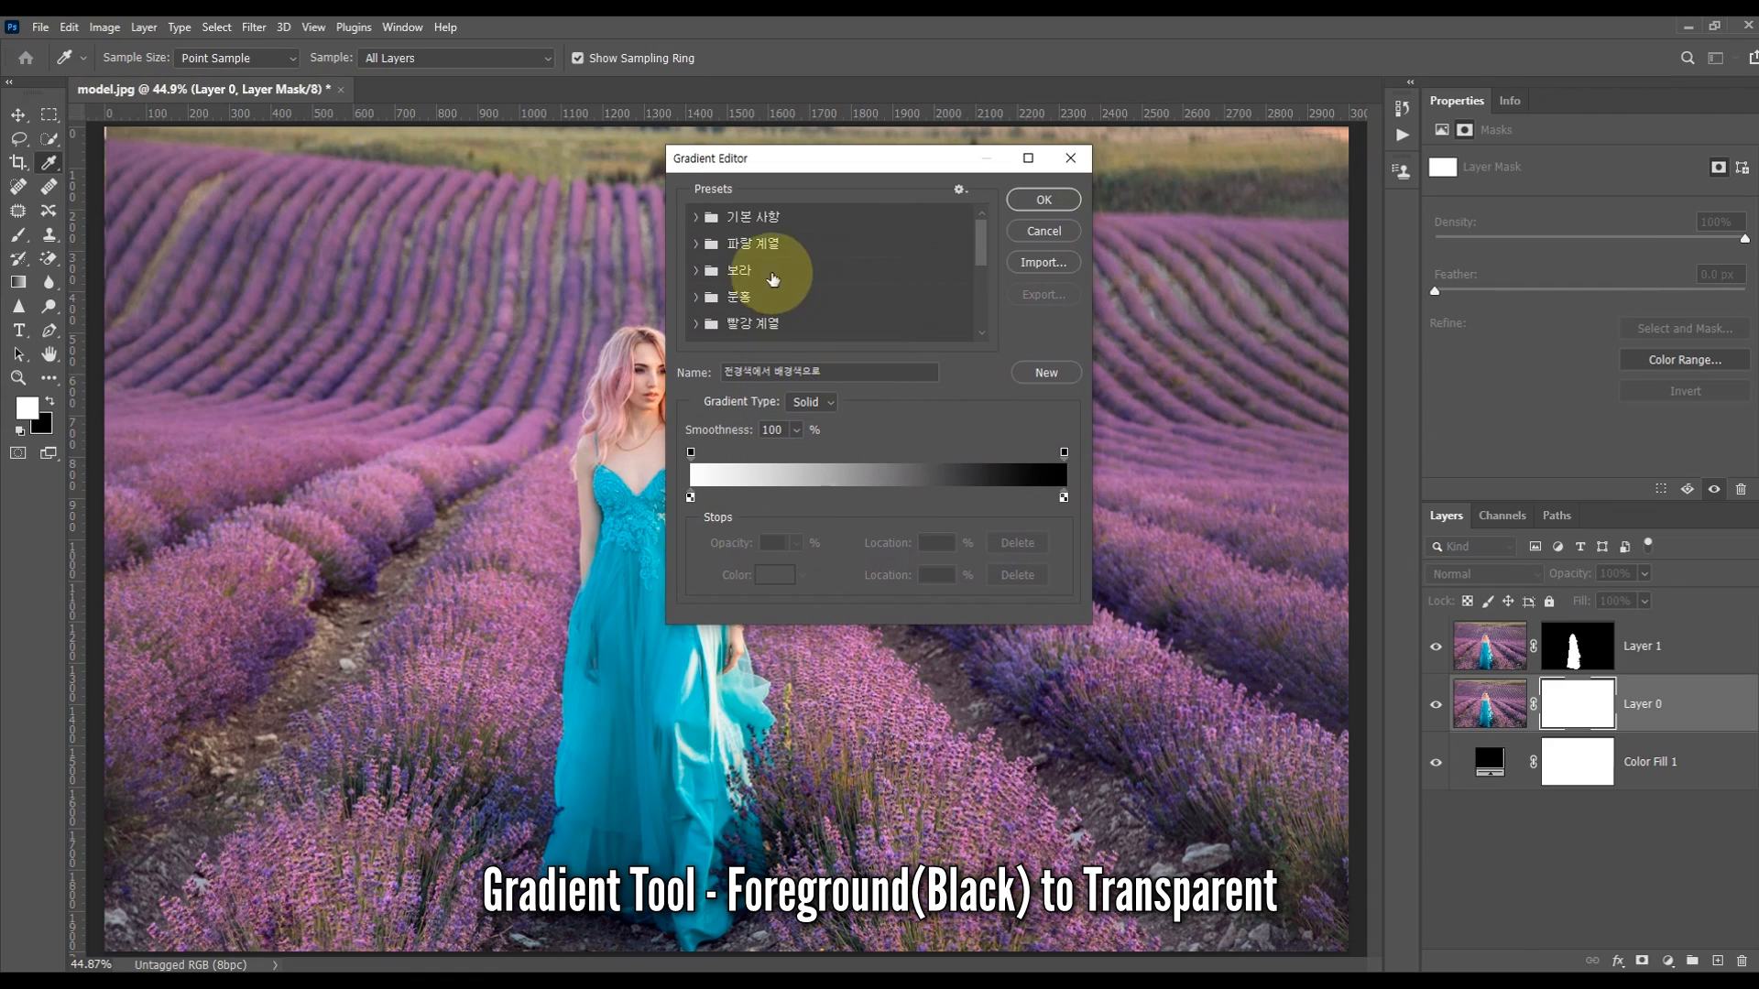
{"action": "left_click", "coordinate": [700, 220]}
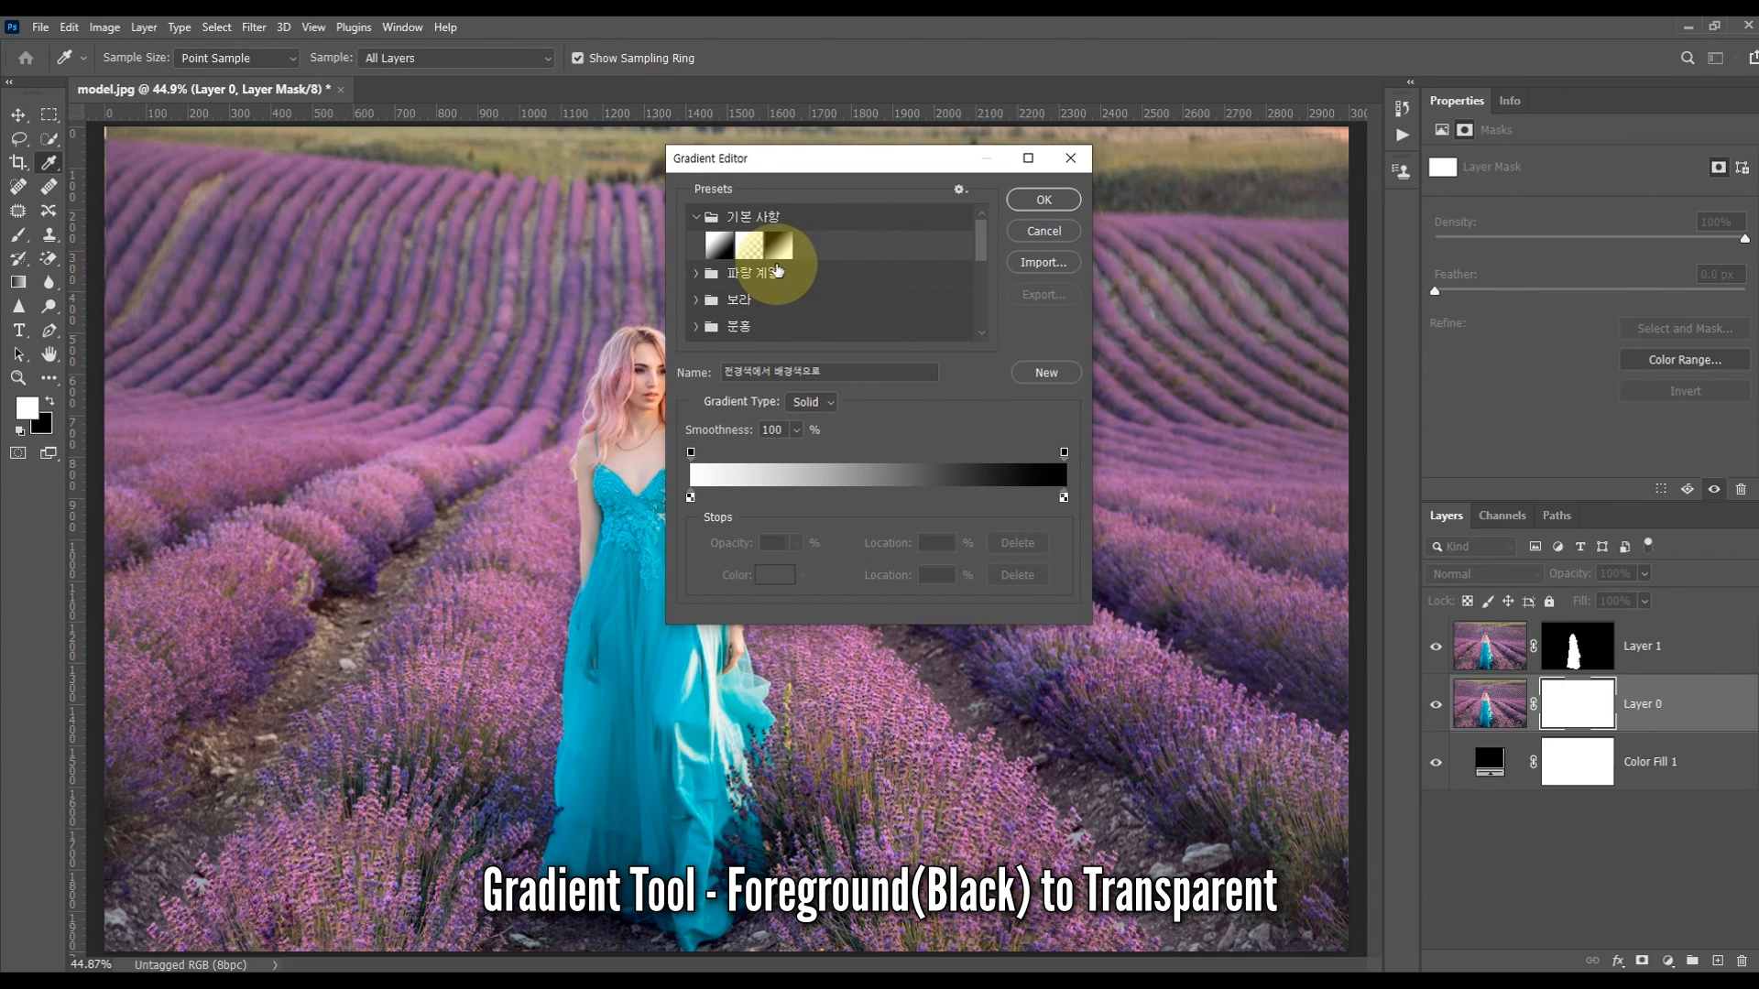
{"action": "left_click", "coordinate": [749, 249]}
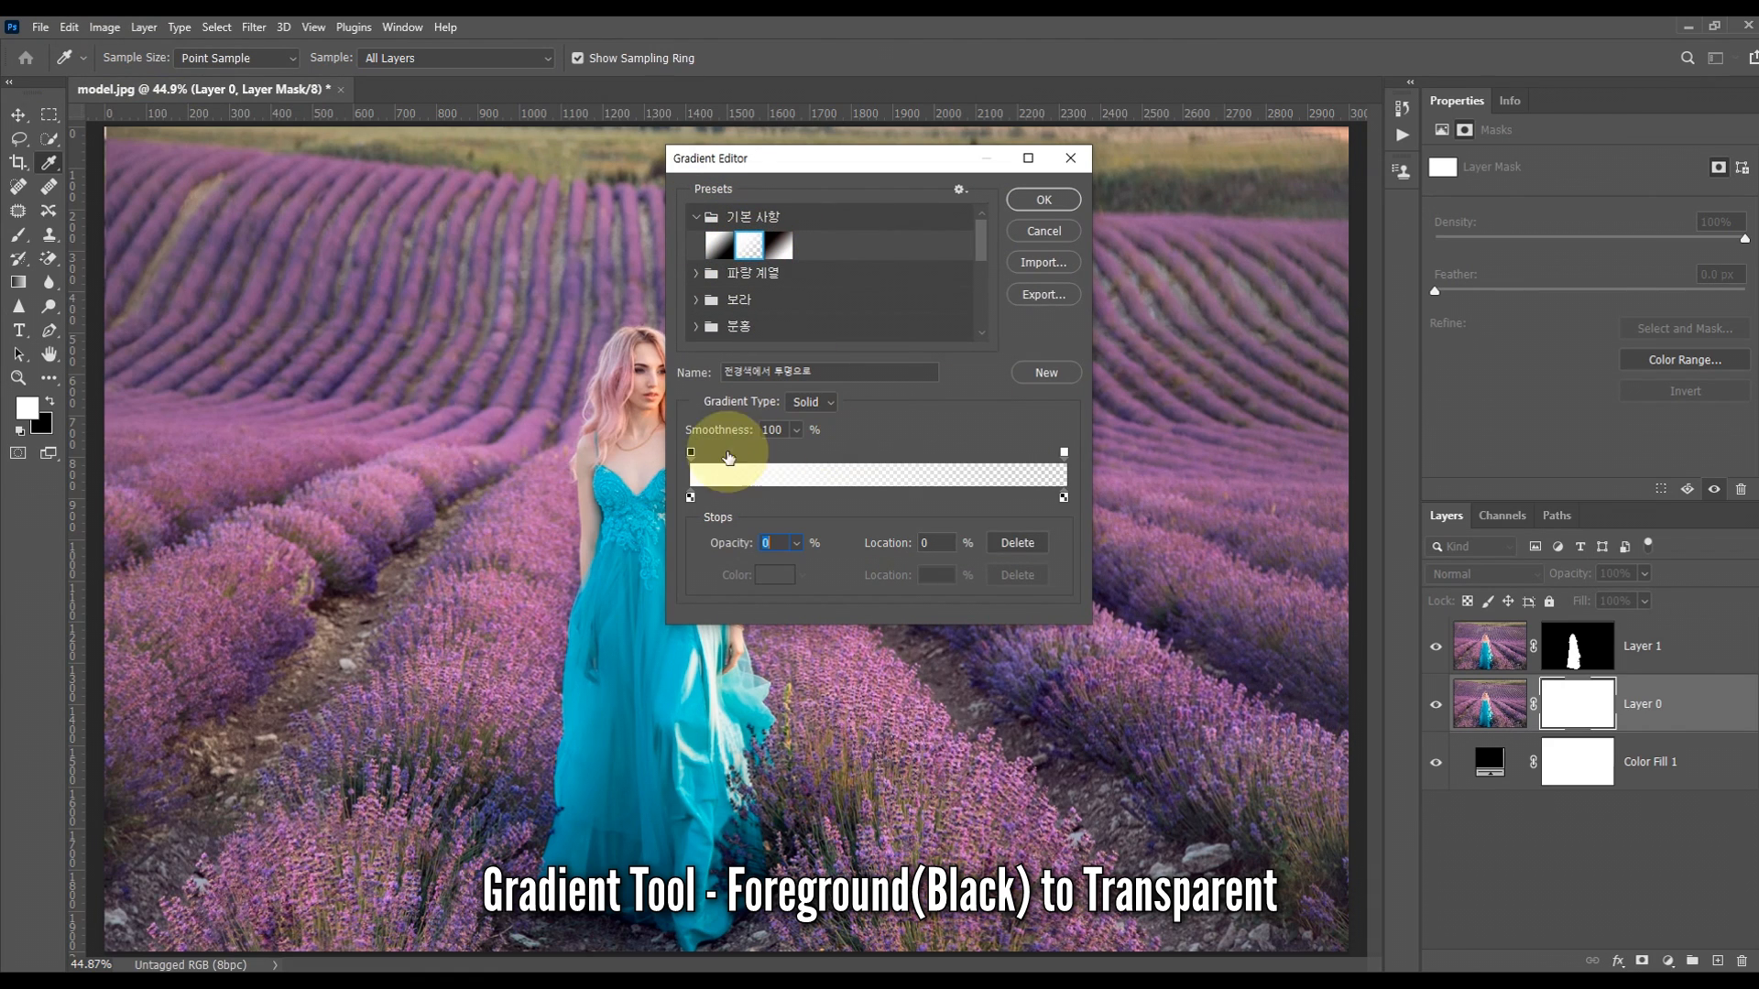
- Set the gradient's starting color stop to black (#000000) and accept the edited gradient
{"action": "left_click", "coordinate": [700, 499]}
{"action": "double_click", "coordinate": [690, 499]}
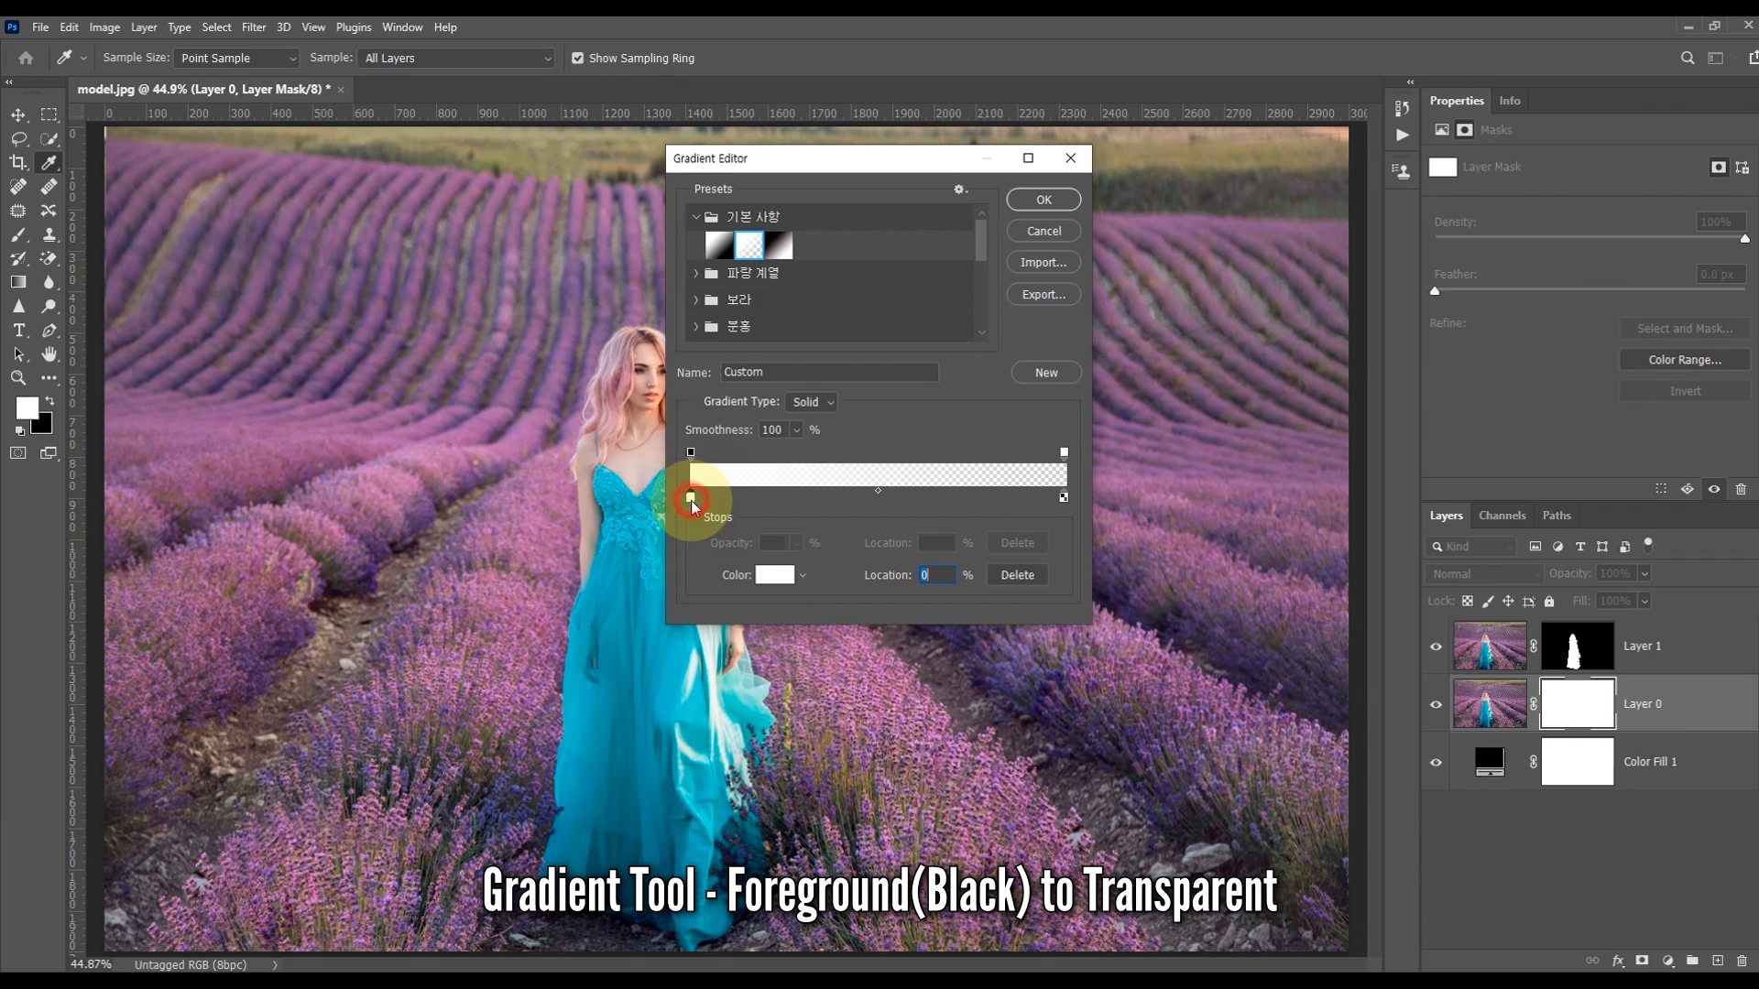
{"action": "left_click", "coordinate": [1037, 617]}
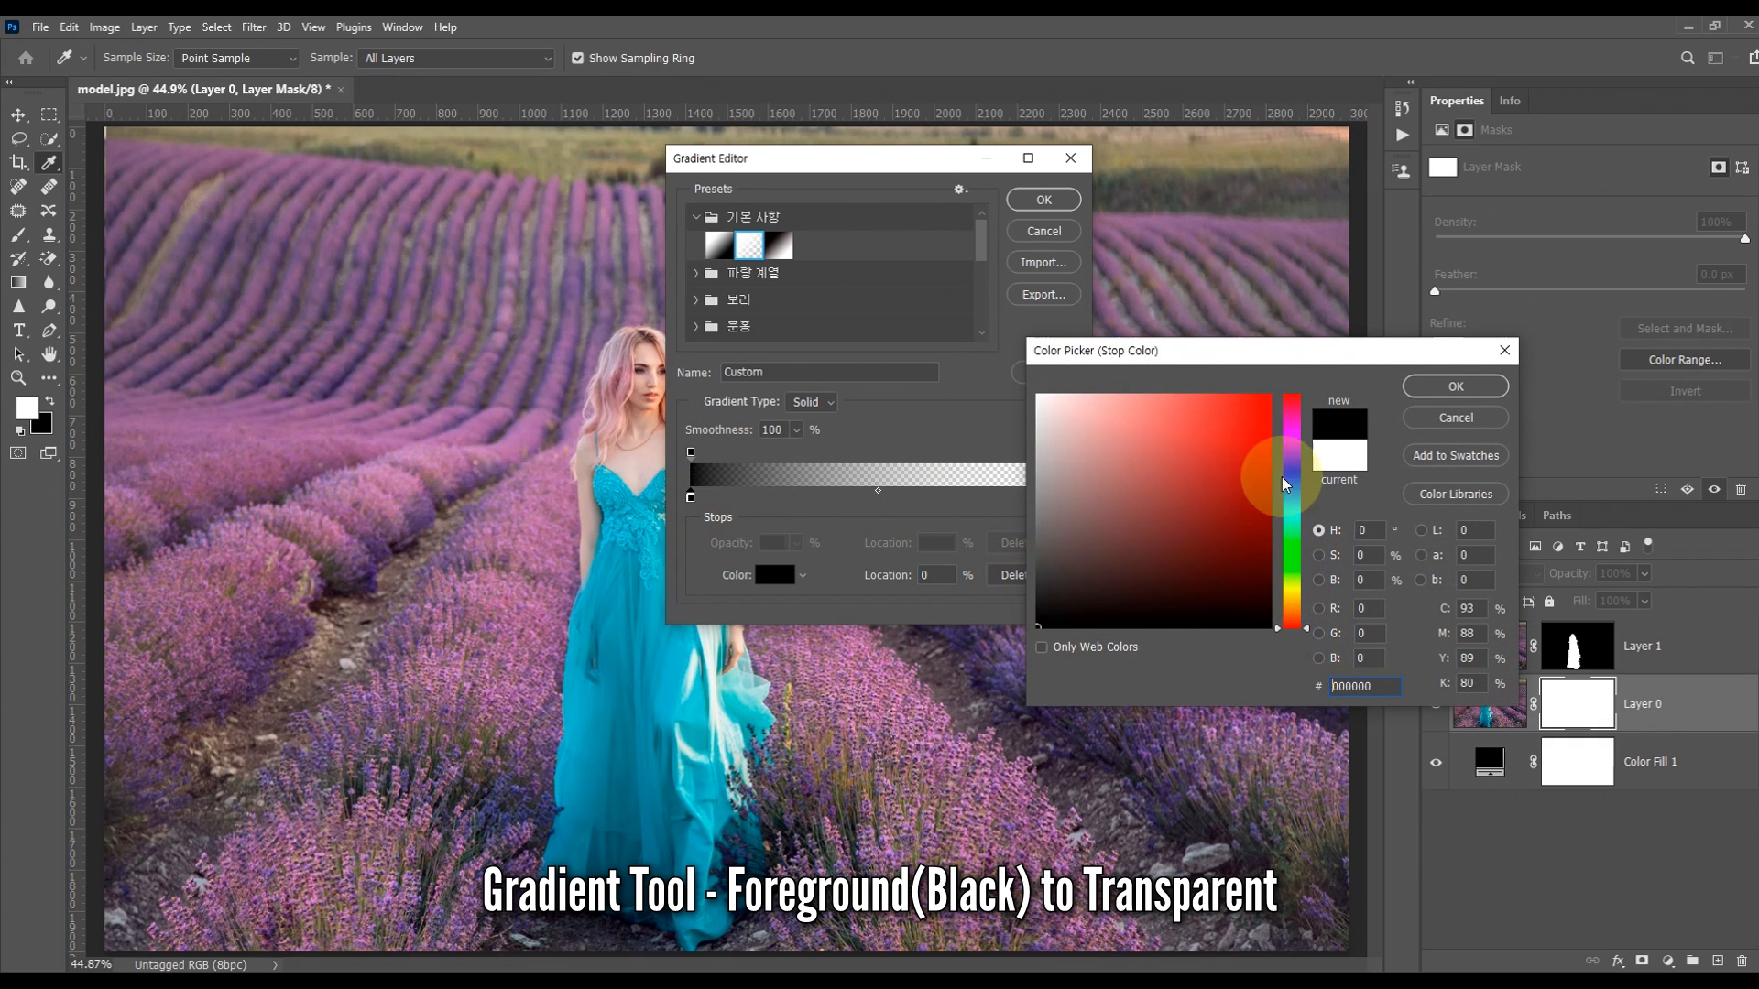
{"action": "left_click", "coordinate": [1454, 388]}
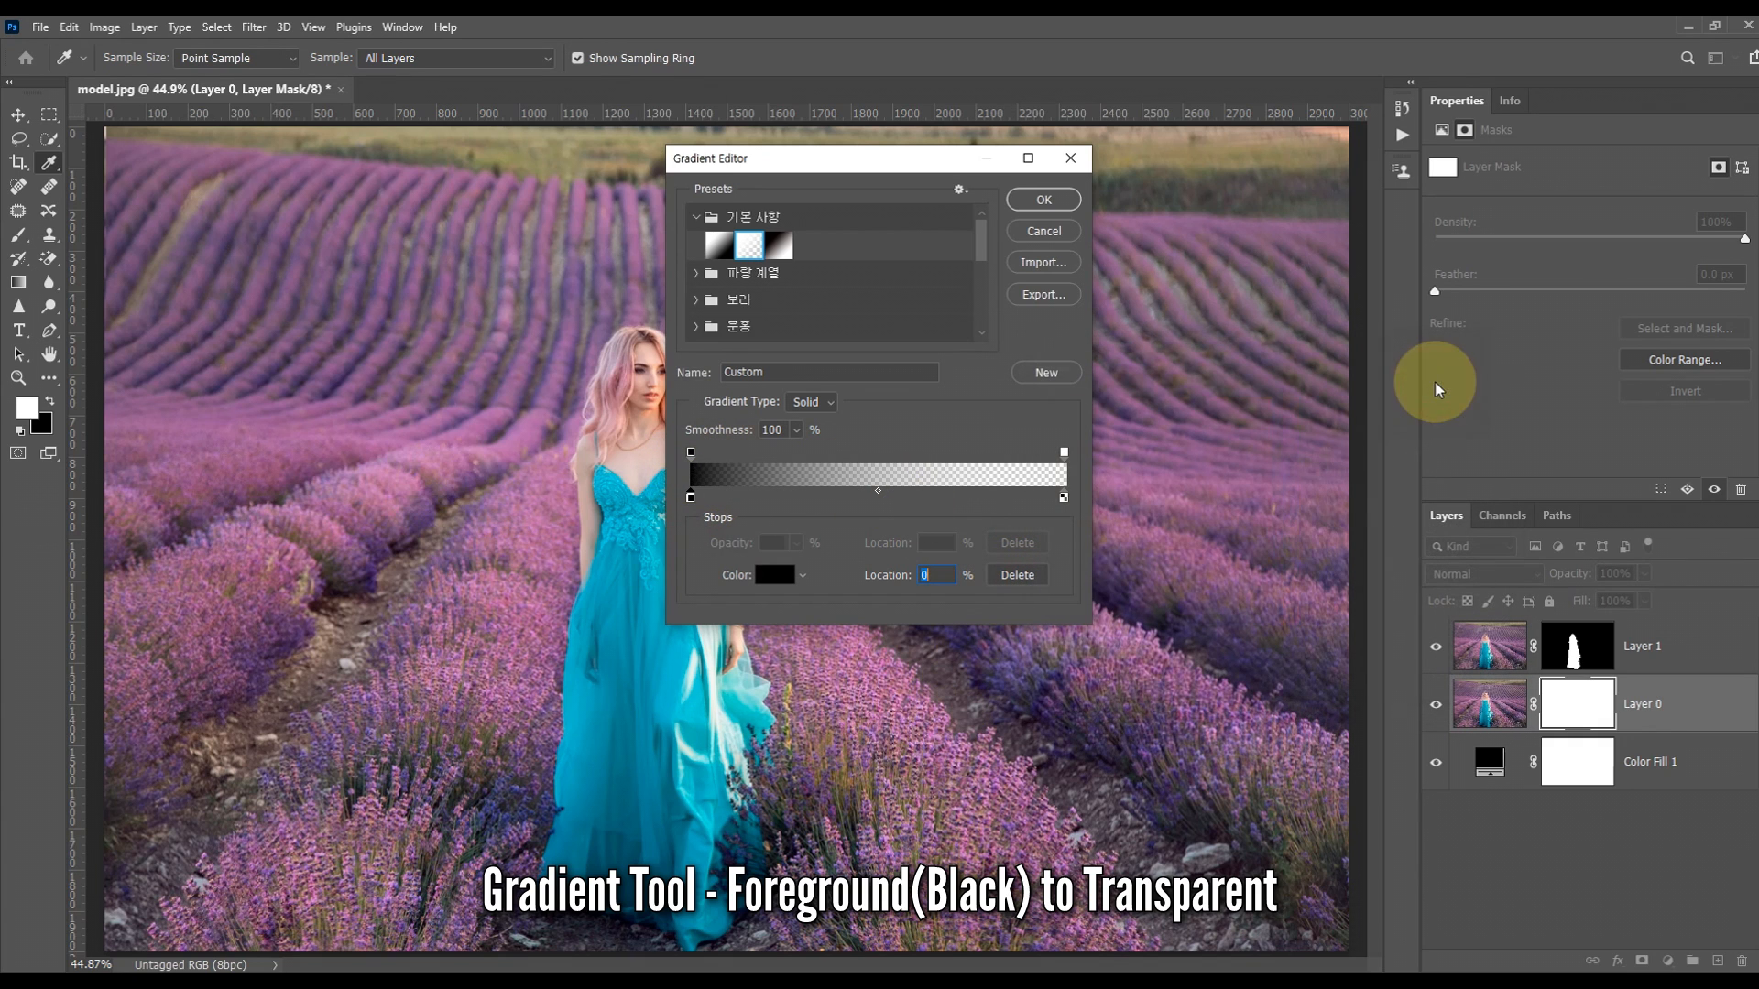
{"action": "left_click", "coordinate": [1045, 201]}
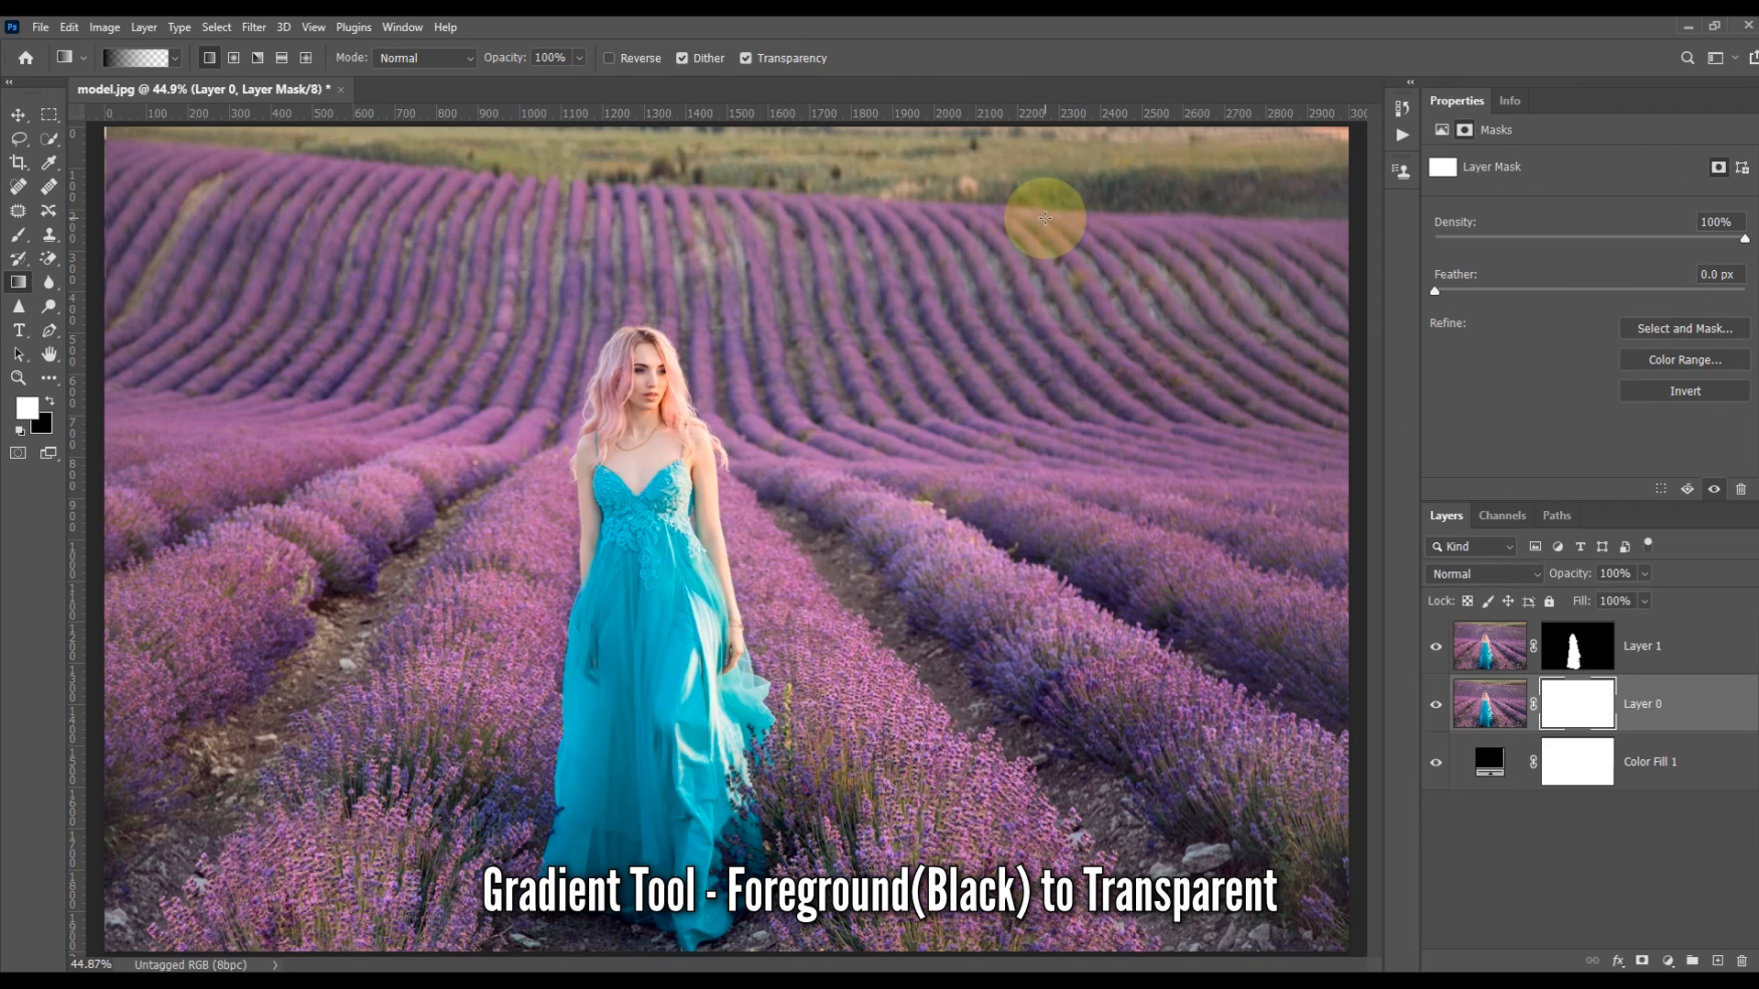
- Draw a vertical black-to-transparent gradient on Layer 0's mask from mid-image downward, hiding the upper part of the lavender field
{"action": "scroll", "coordinate": [910, 512], "scroll_direction": "down", "scroll_amount": 2}
{"action": "left_click_drag", "start_coordinate": [903, 499], "coordinate": [895, 918]}
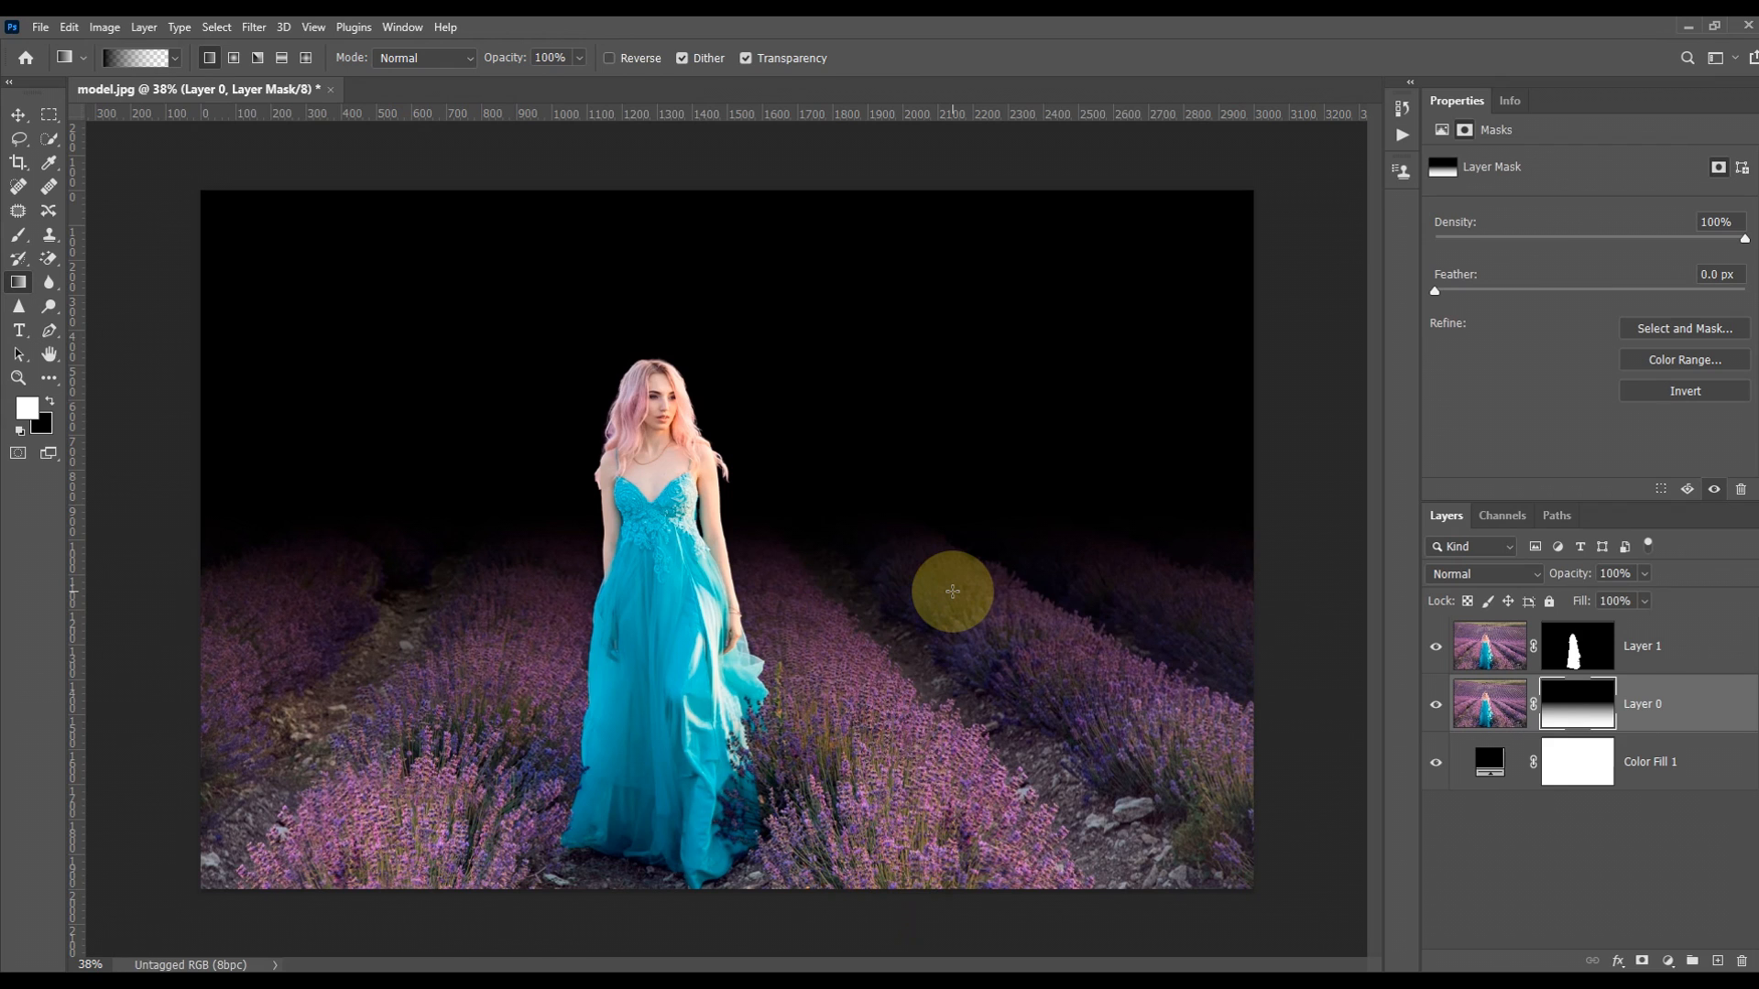
- Open the orange particle image 파티클.jpg as a separate document
{"action": "left_click", "coordinate": [41, 27]}
{"action": "left_click", "coordinate": [66, 66]}
{"action": "left_click", "coordinate": [623, 174]}
{"action": "left_click", "coordinate": [733, 516]}
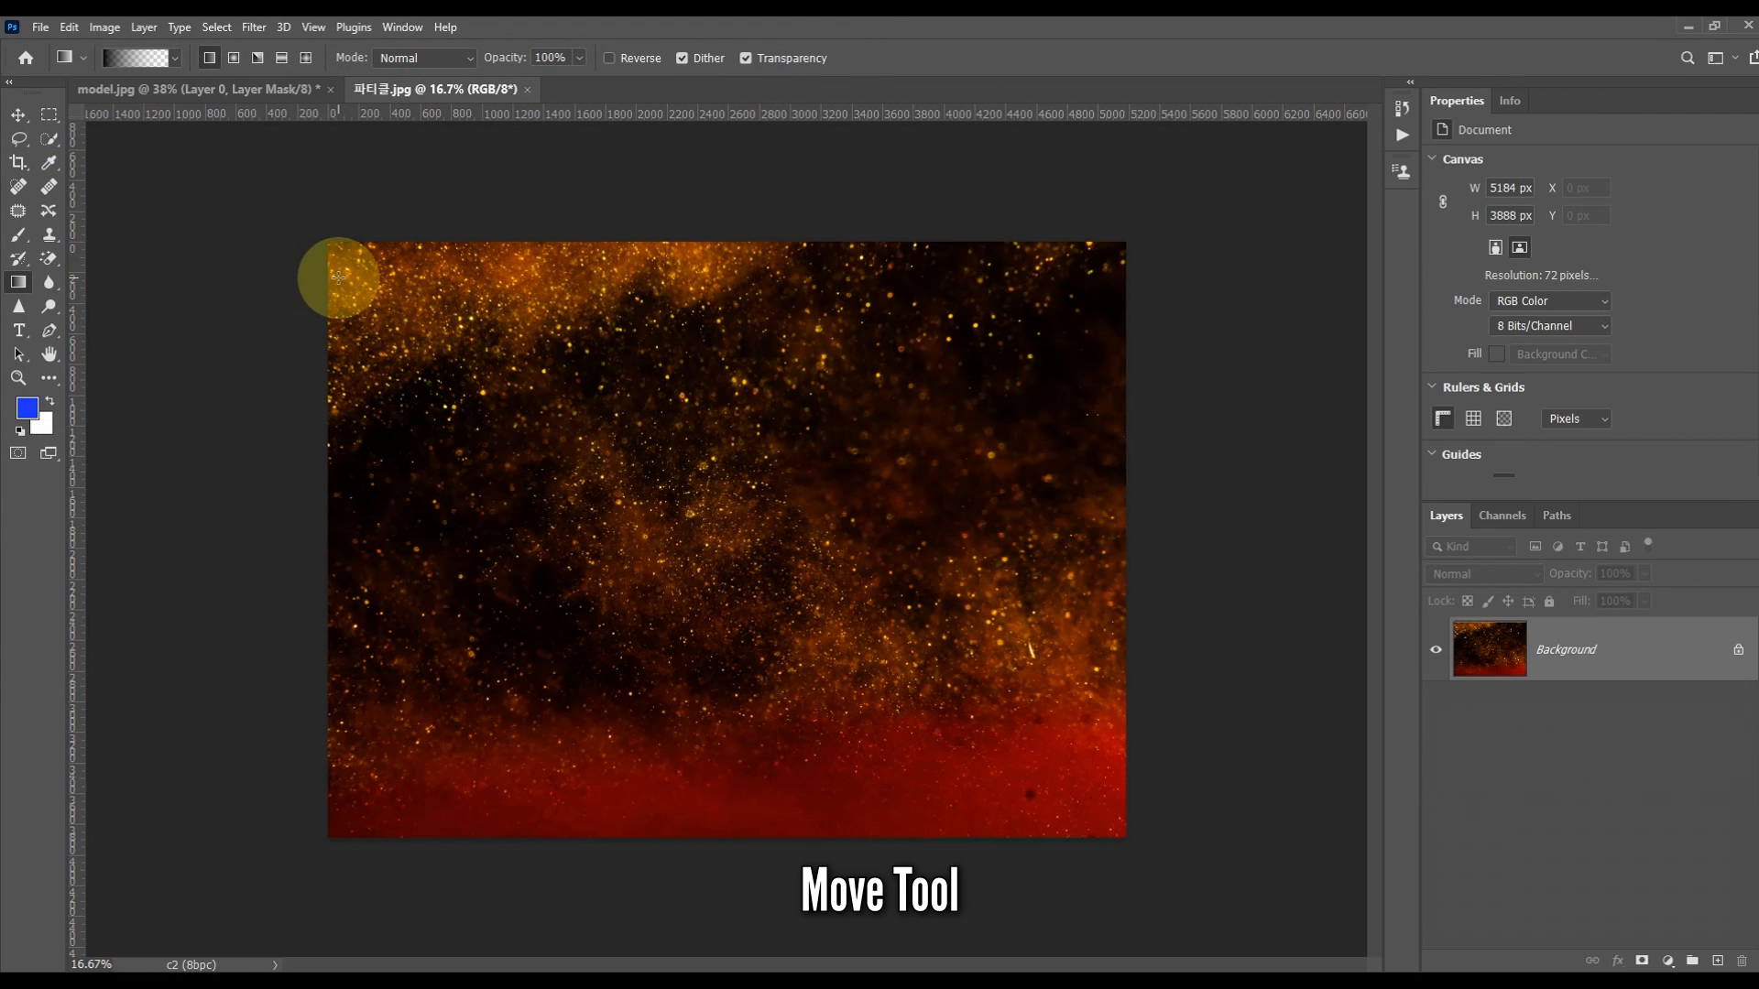
- Bring the particle image into model.jpg with the Move tool and place its layer between Layer 0 and Color Fill 1
{"action": "left_click", "coordinate": [19, 114]}
{"action": "left_click", "coordinate": [278, 91]}
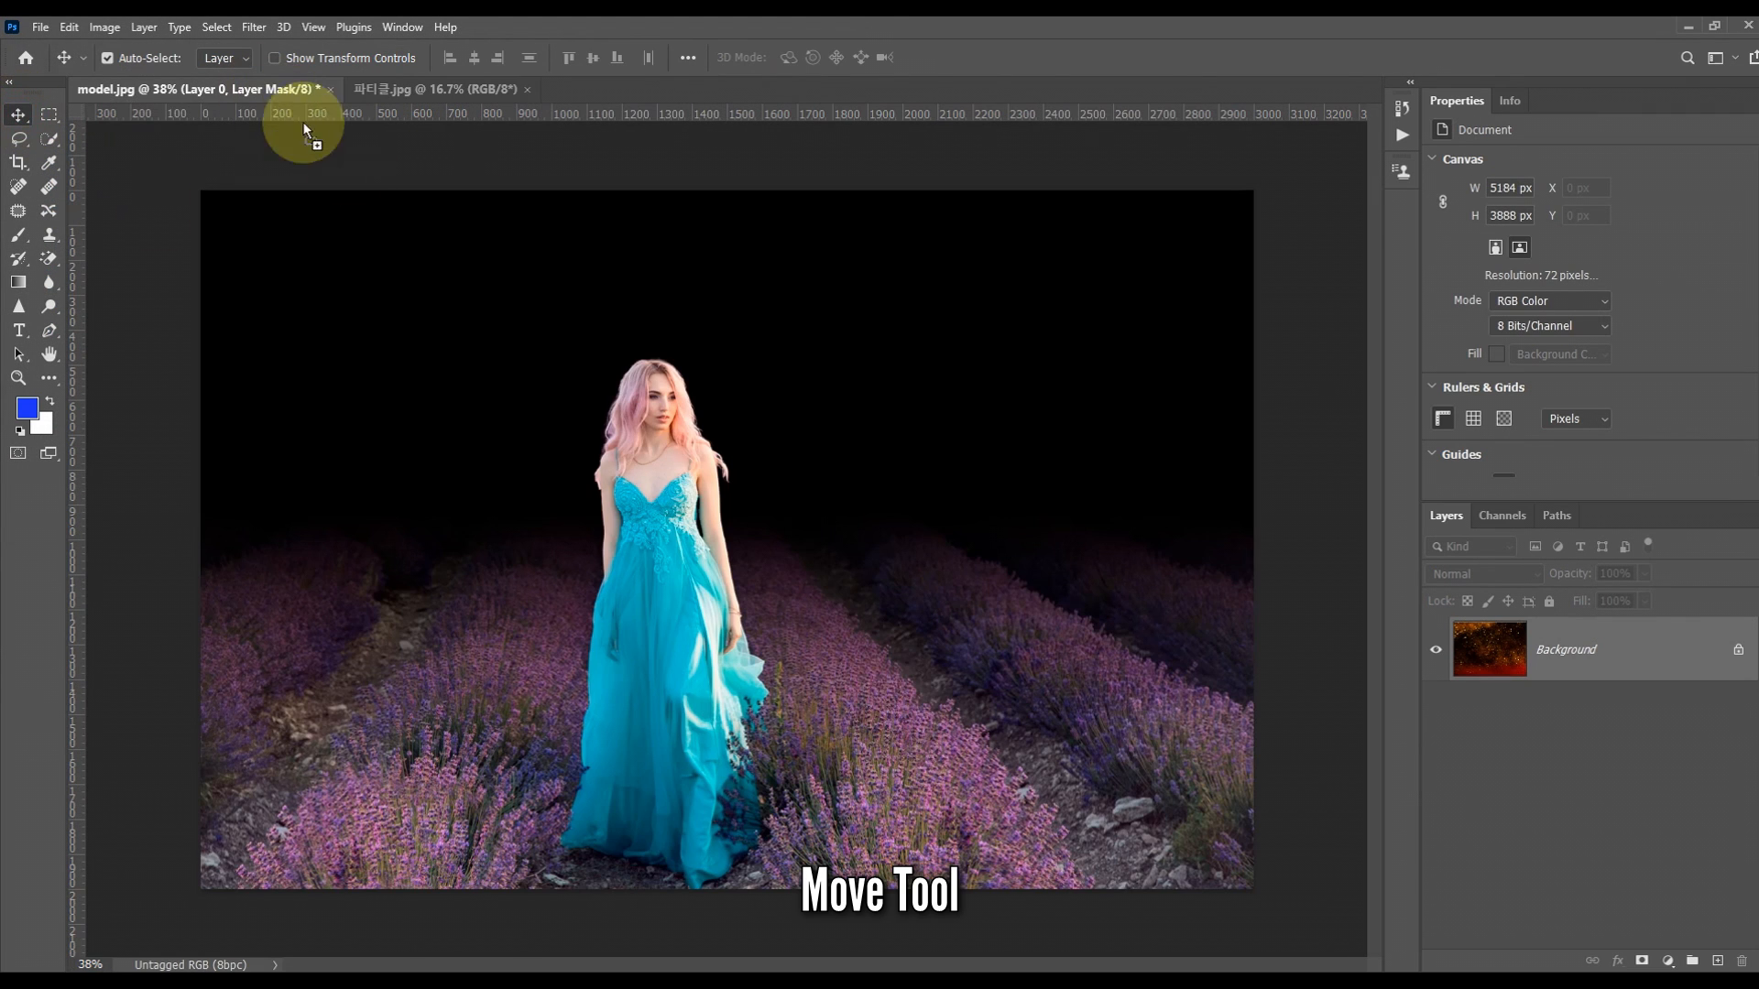
{"action": "left_click_drag", "start_coordinate": [771, 431], "coordinate": [768, 431]}
{"action": "left_click_drag", "start_coordinate": [1492, 706], "coordinate": [1635, 779]}
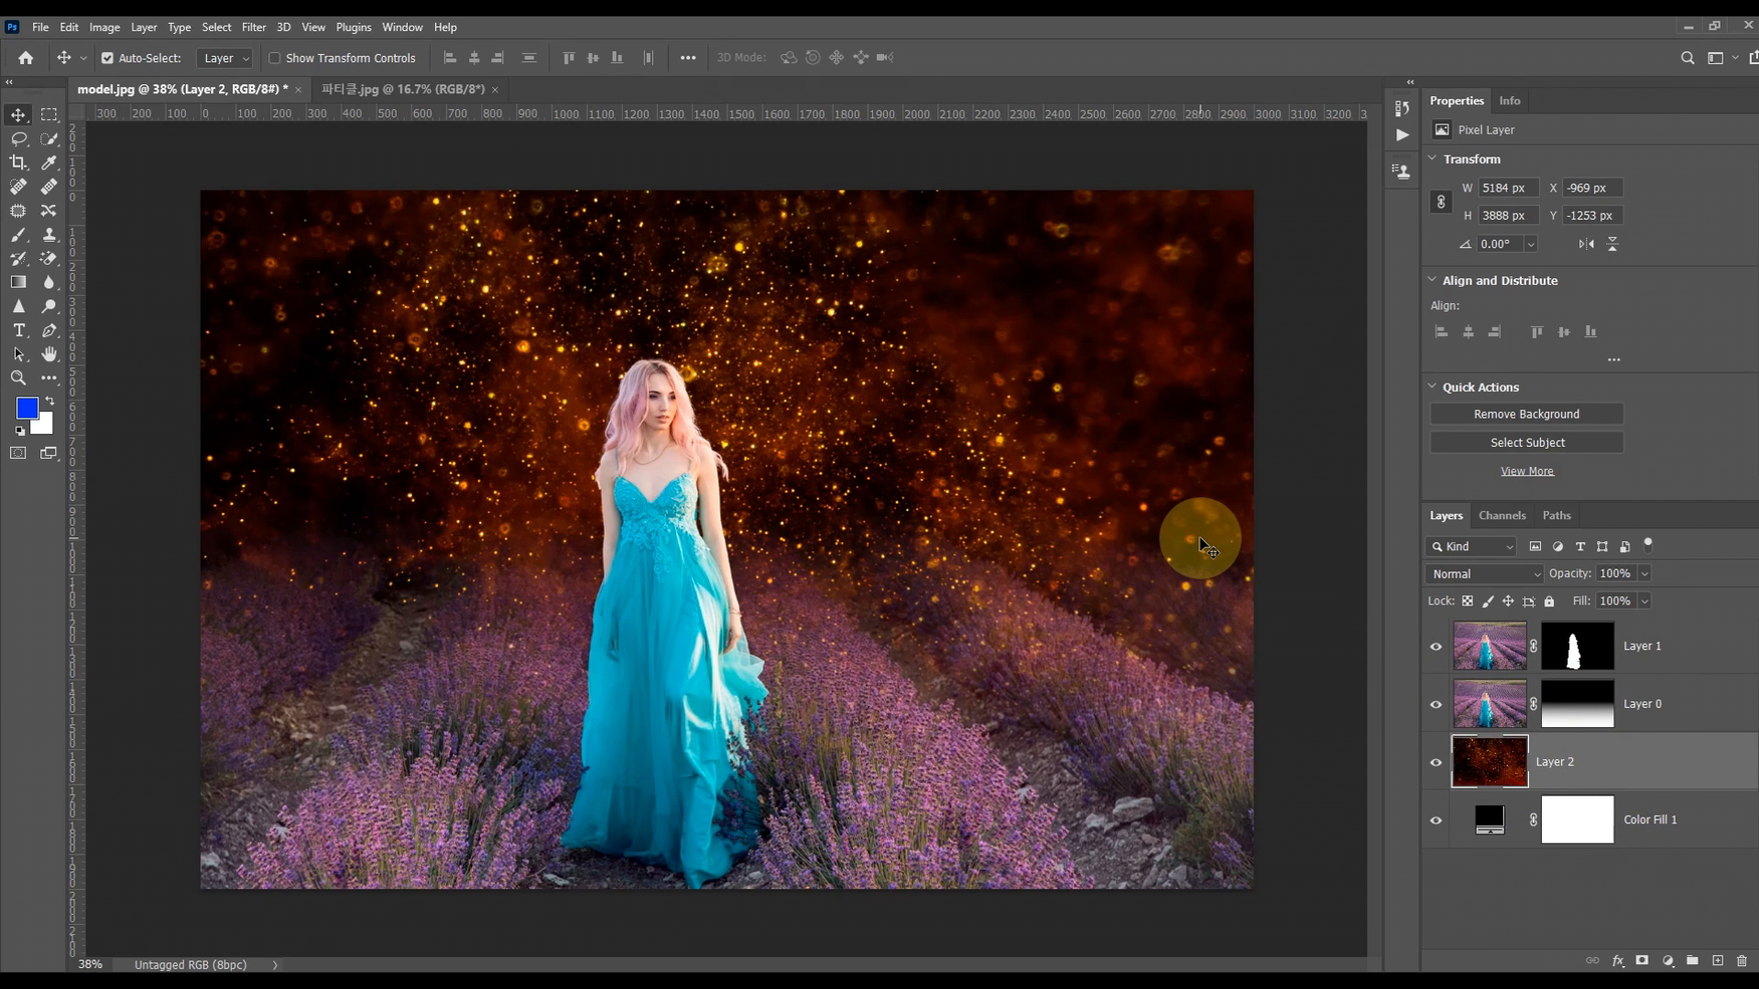
{"action": "left_click_drag", "start_coordinate": [831, 623], "coordinate": [803, 608]}
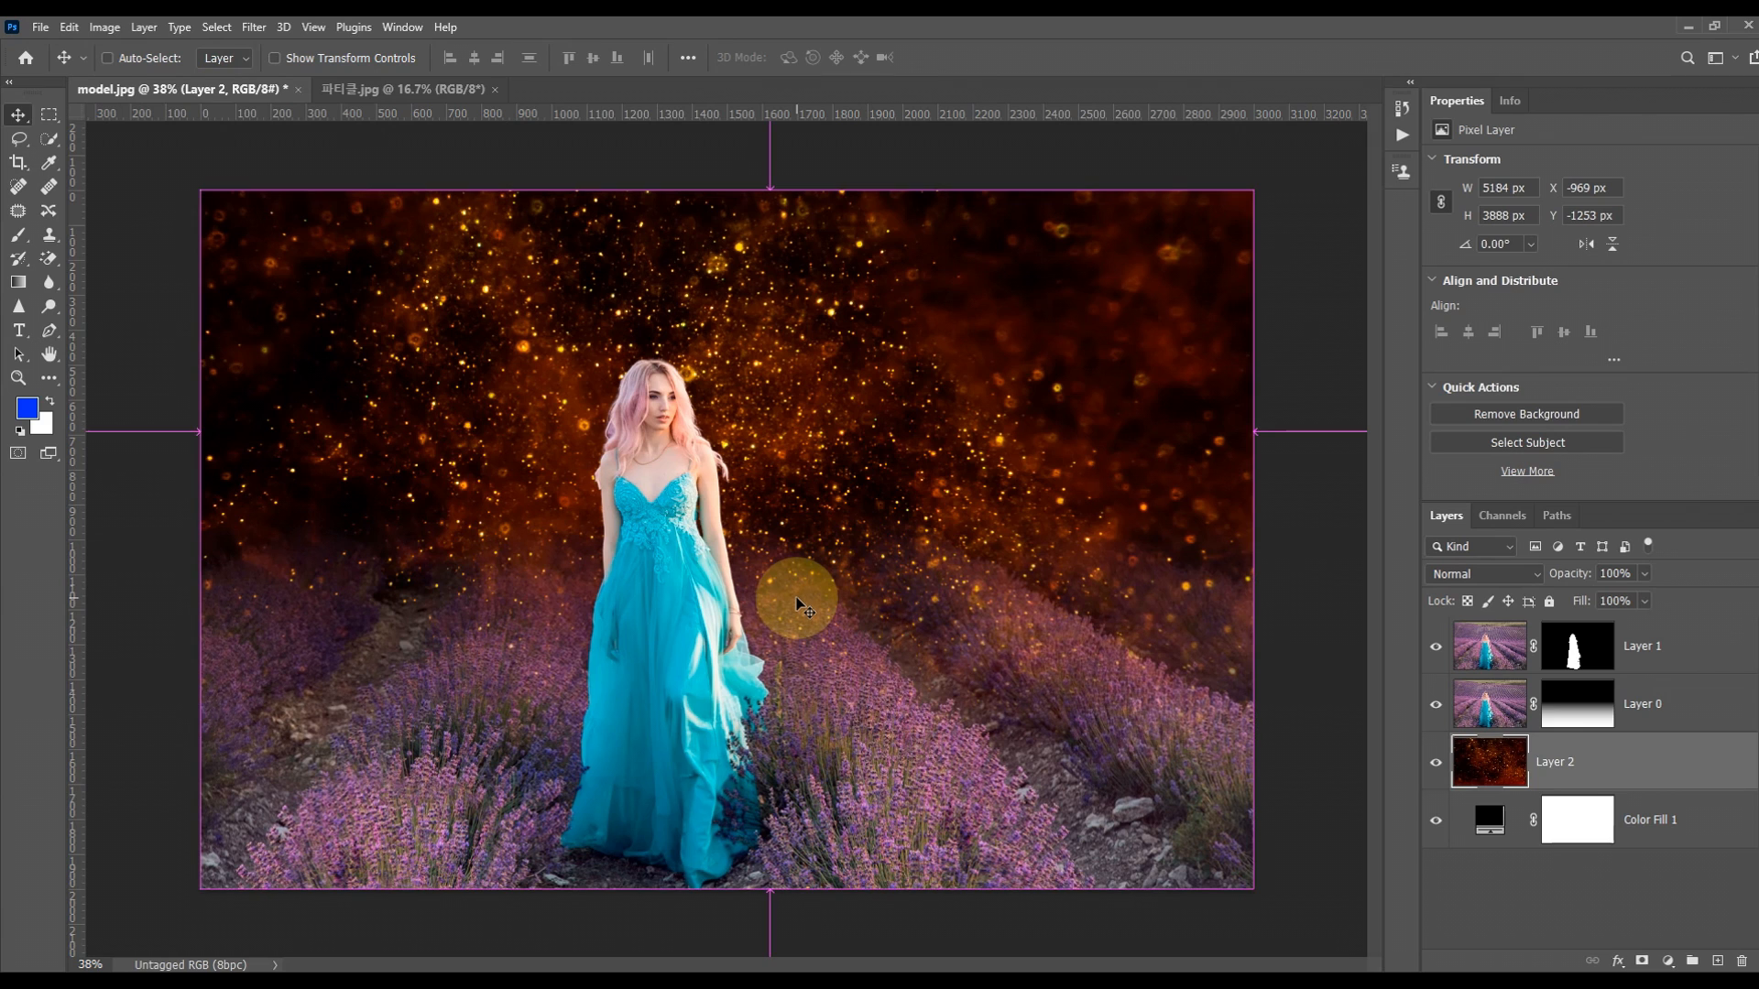
{"action": "key", "text": "ctrl+t"}
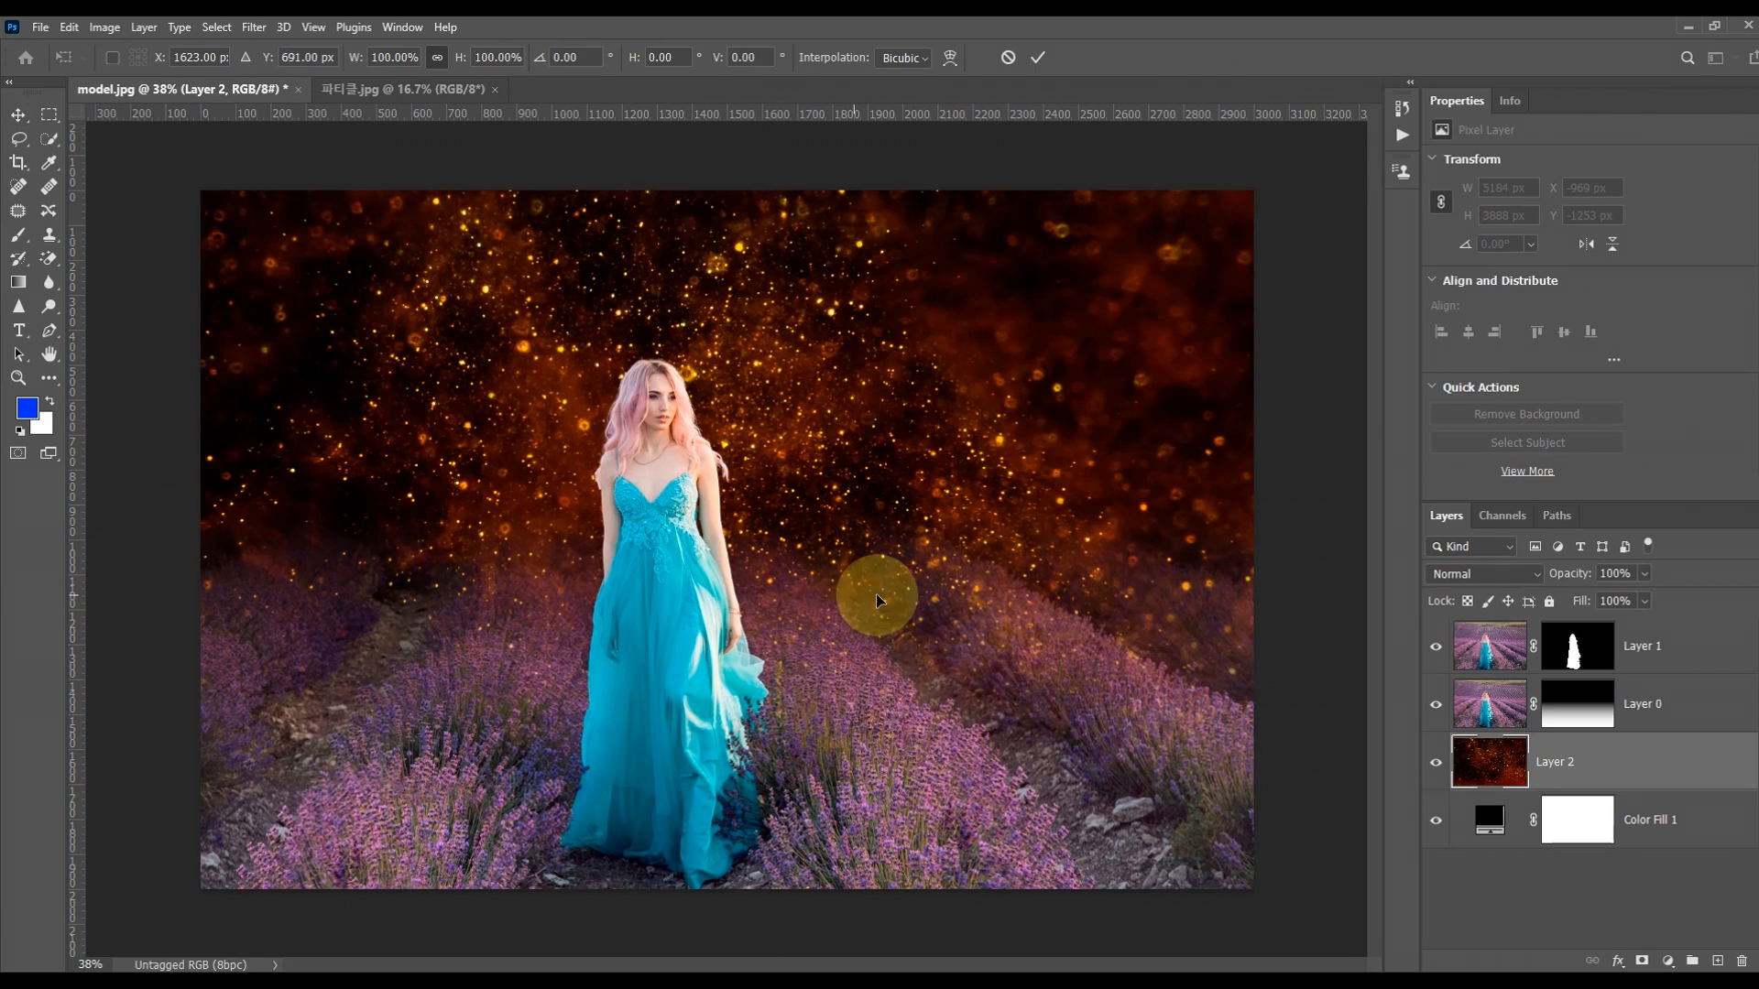
{"action": "key", "text": "Return"}
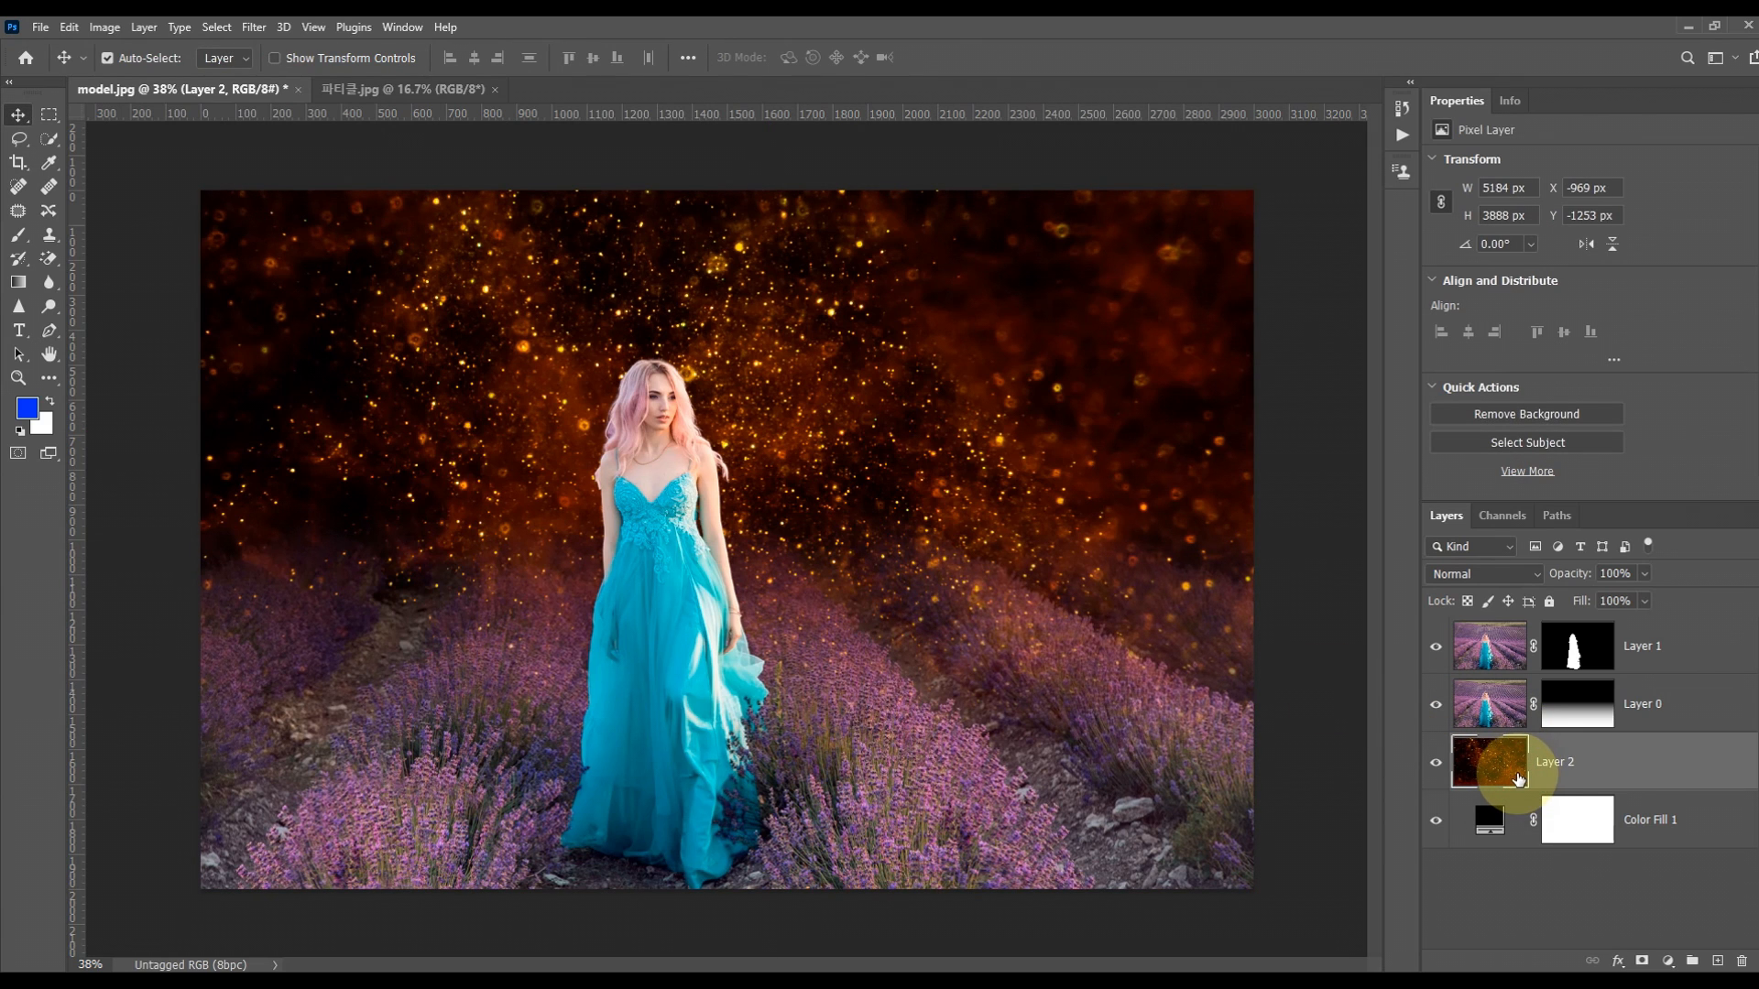
- Scale the particle layer proportionally to about 72% (3754 × 2817 px) and position it to cover the canvas behind the woman
{"action": "key", "text": "ctrl+t"}
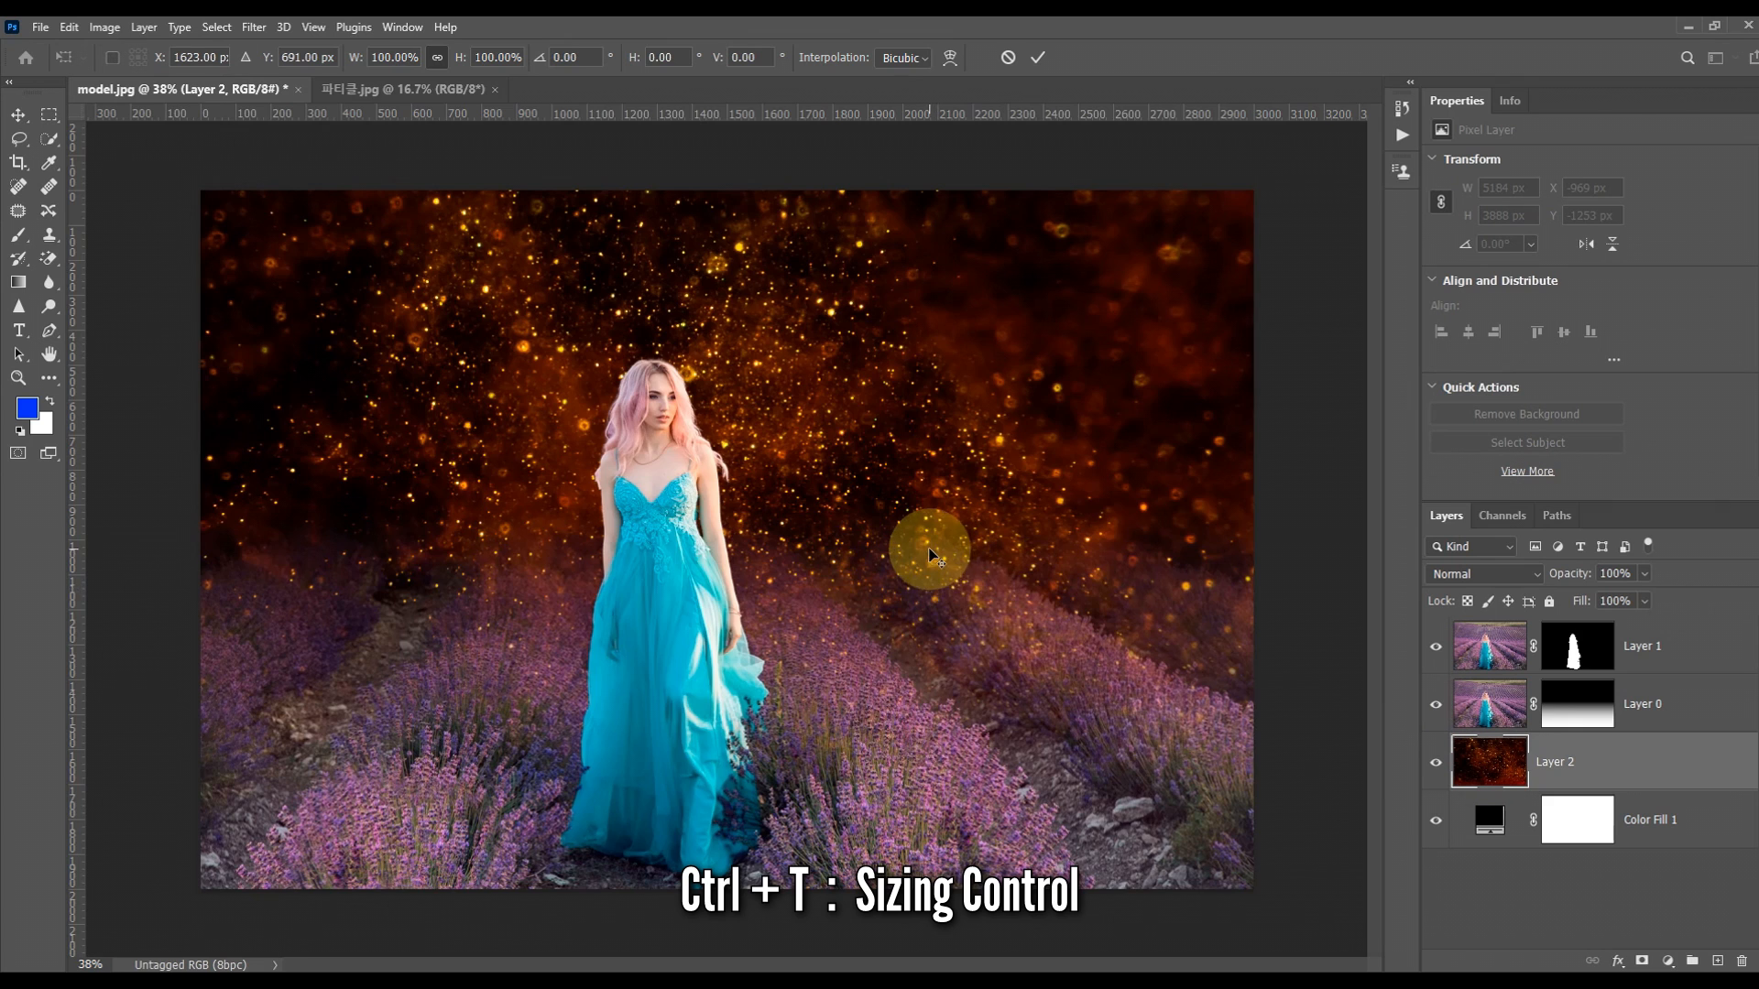
{"action": "key", "text": "ctrl+0"}
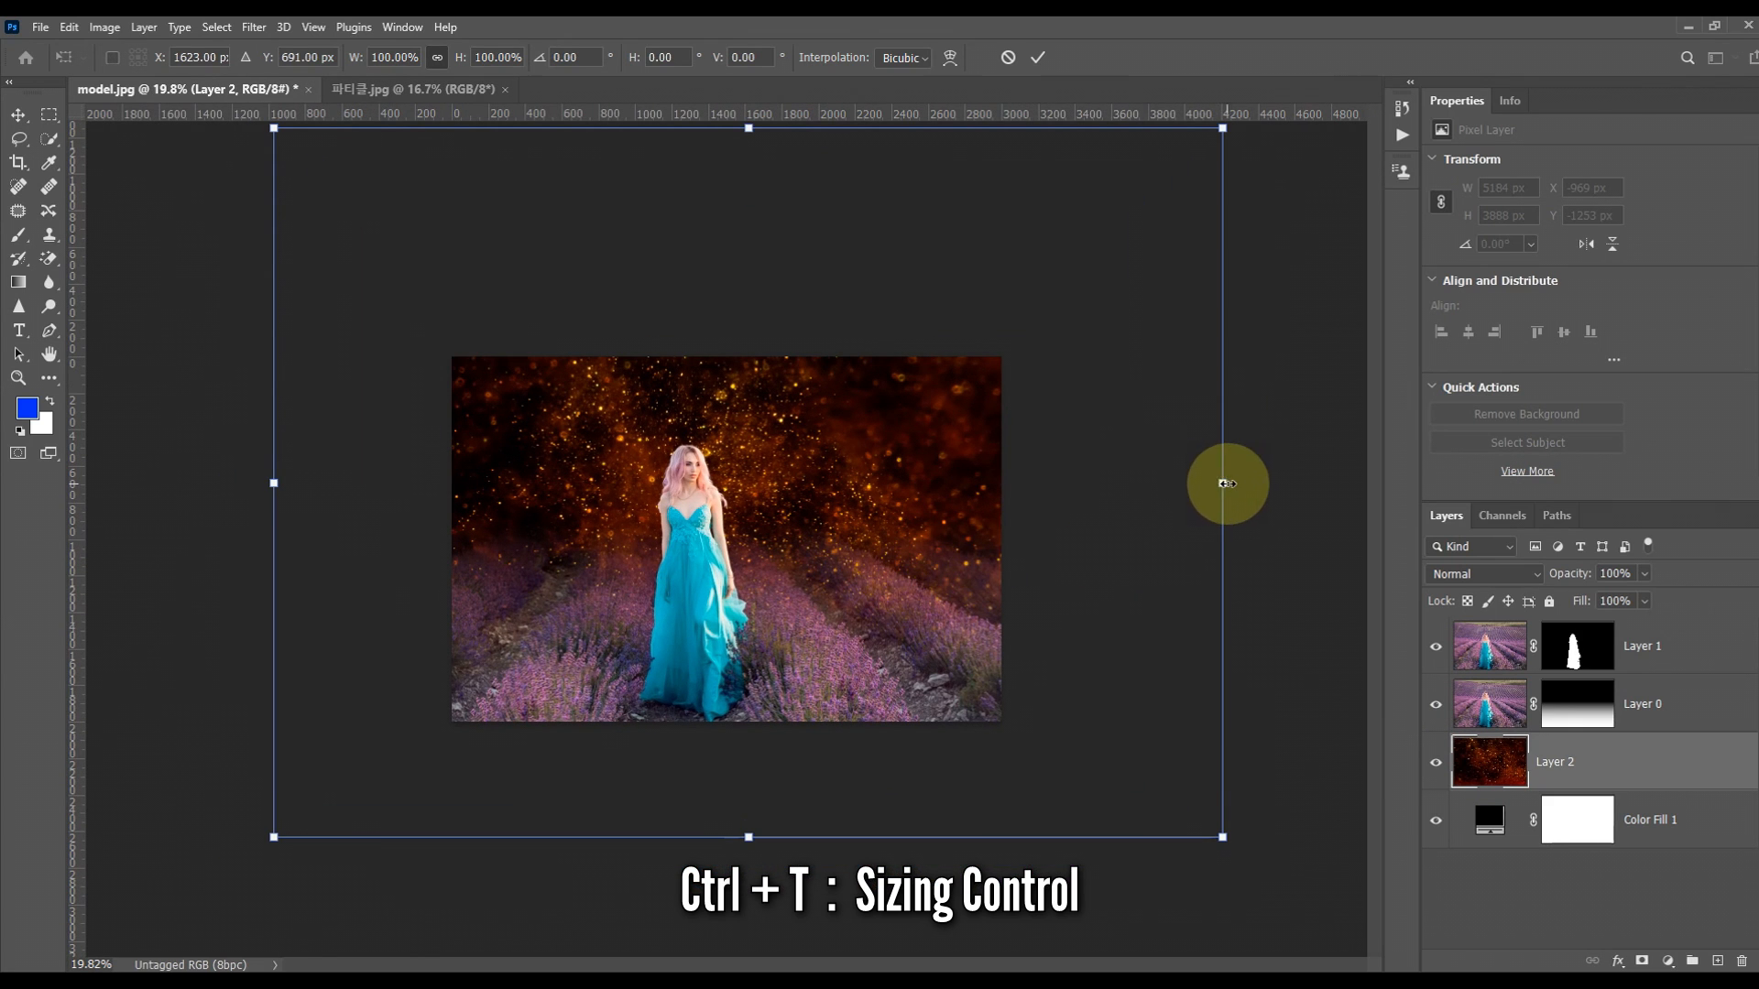
{"action": "left_click_drag", "start_coordinate": [1224, 483], "coordinate": [1005, 483]}
{"action": "left_click_drag", "start_coordinate": [274, 483], "coordinate": [452, 483]}
{"action": "mouse_move", "coordinate": [819, 520]}
{"action": "left_mouse_down"}
{"action": "mouse_move", "coordinate": [831, 630]}
{"action": "mouse_move", "coordinate": [832, 491]}
{"action": "mouse_move", "coordinate": [827, 540]}
{"action": "left_mouse_up"}
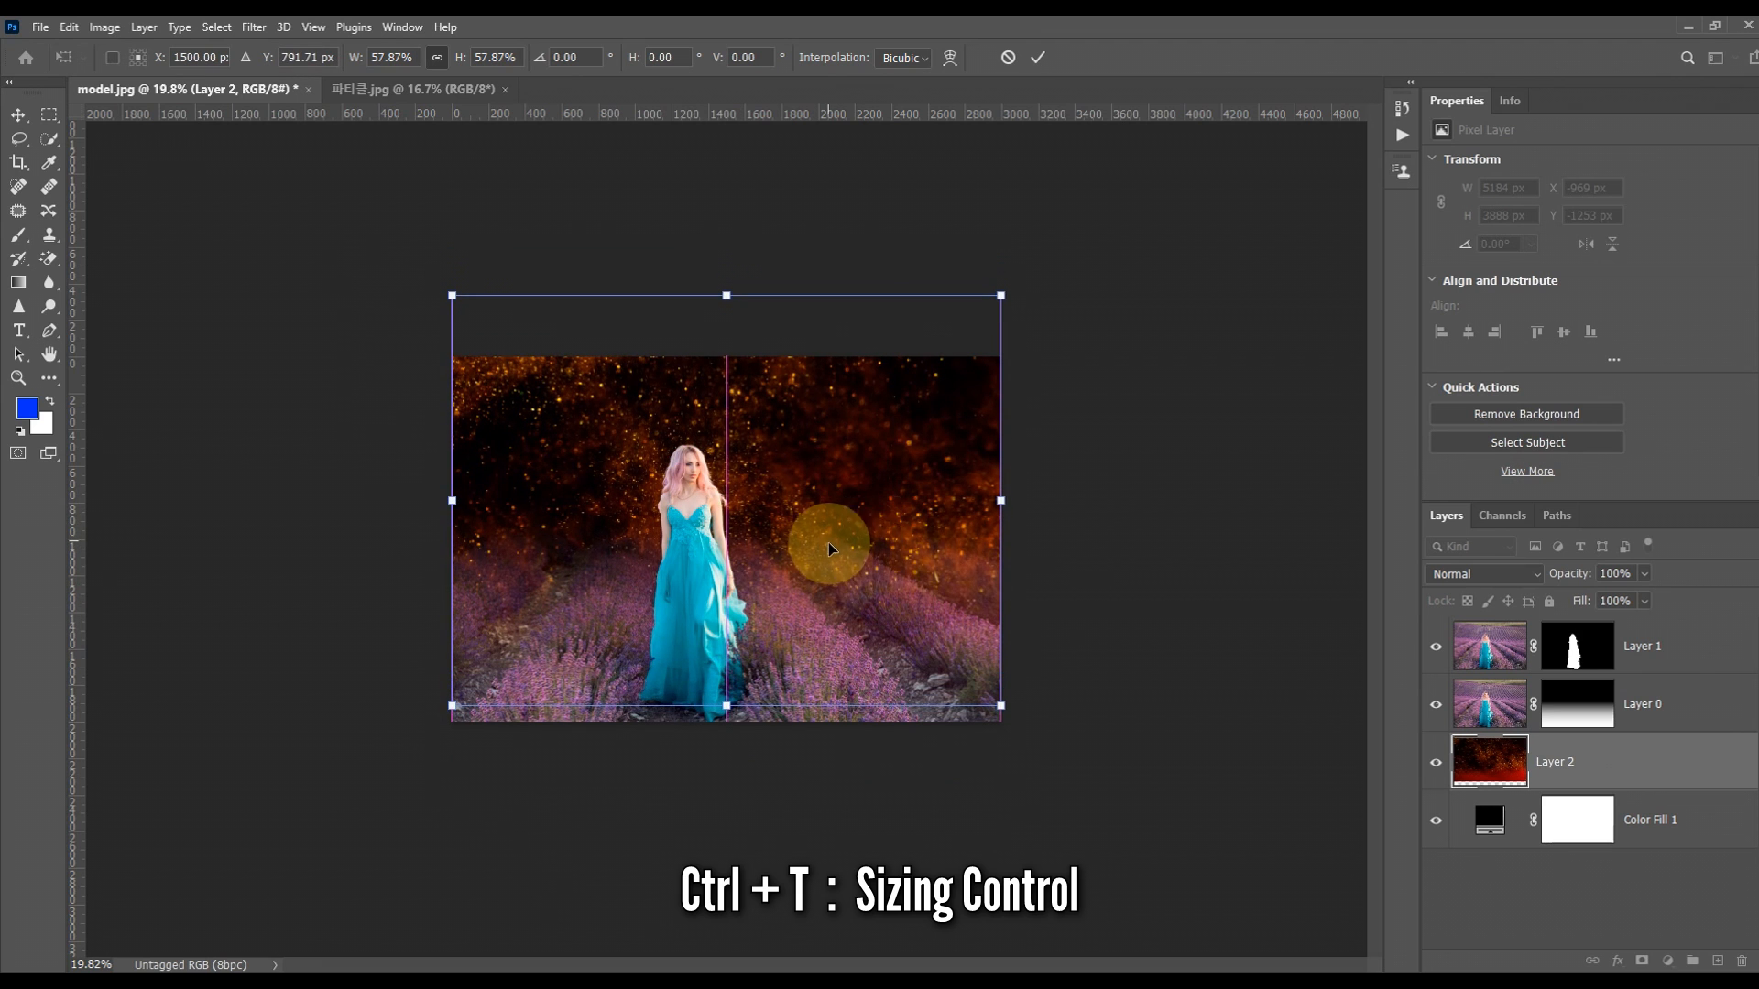
{"action": "scroll", "coordinate": [896, 616], "scroll_direction": "up", "scroll_amount": 5}
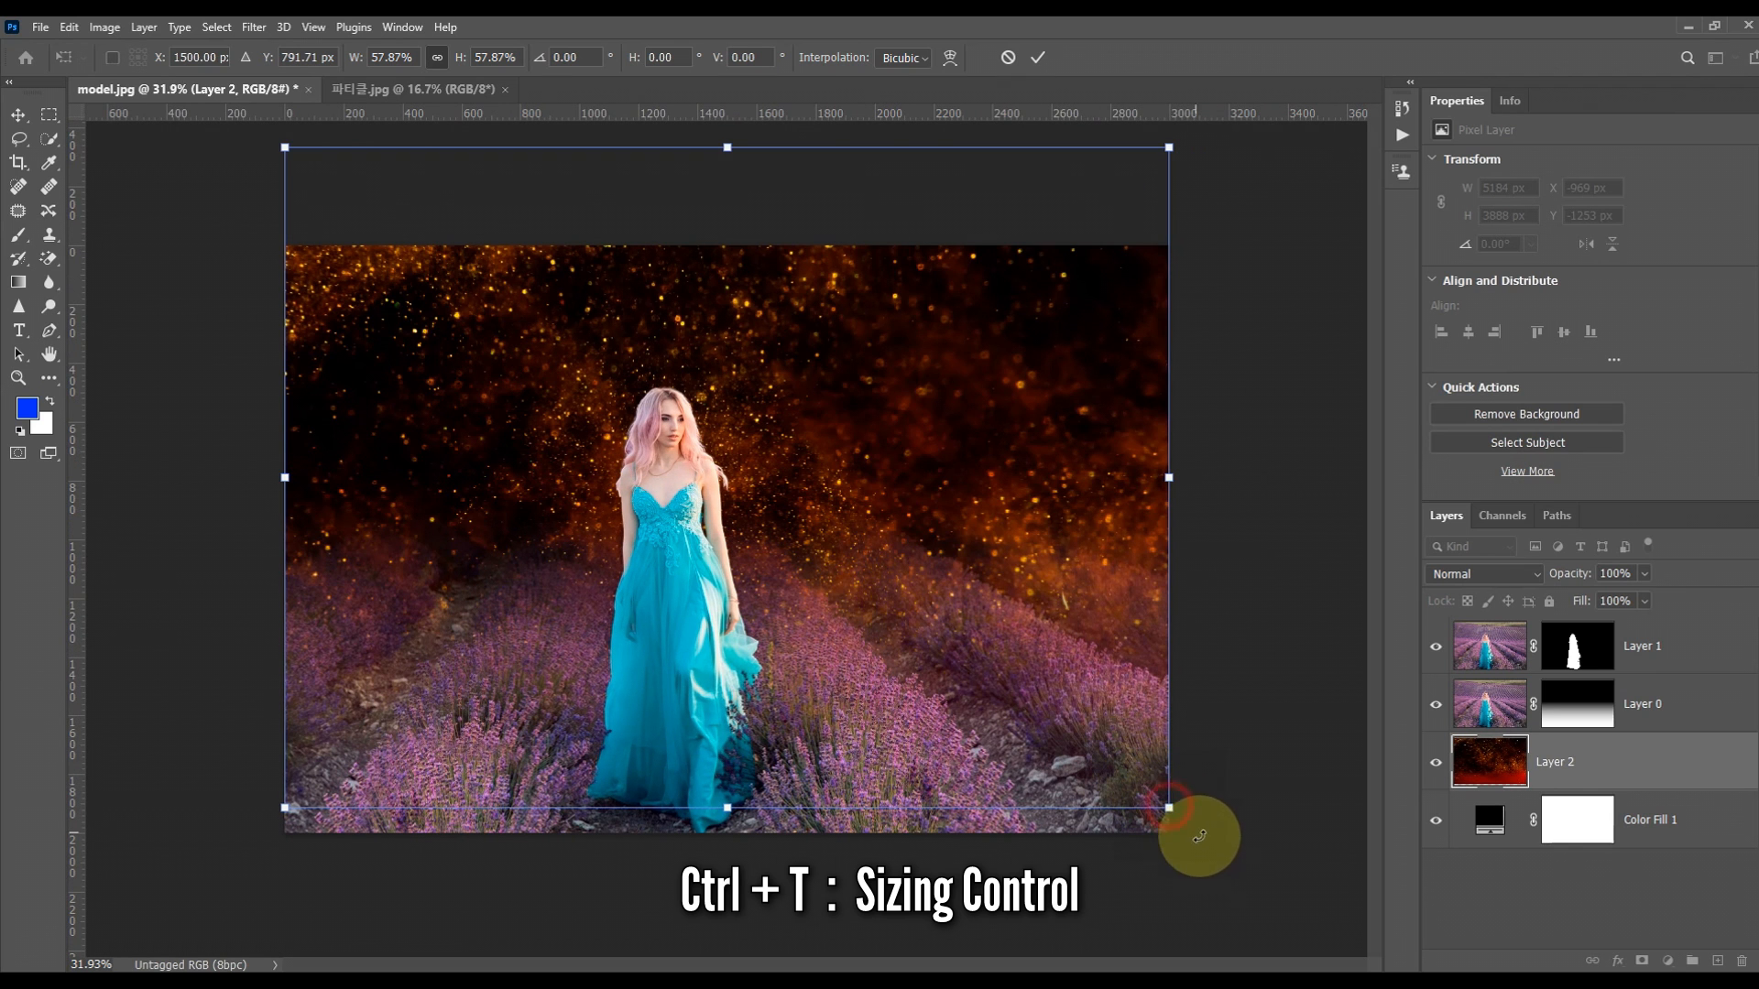
{"action": "left_click_drag", "start_coordinate": [1174, 480], "coordinate": [1397, 513]}
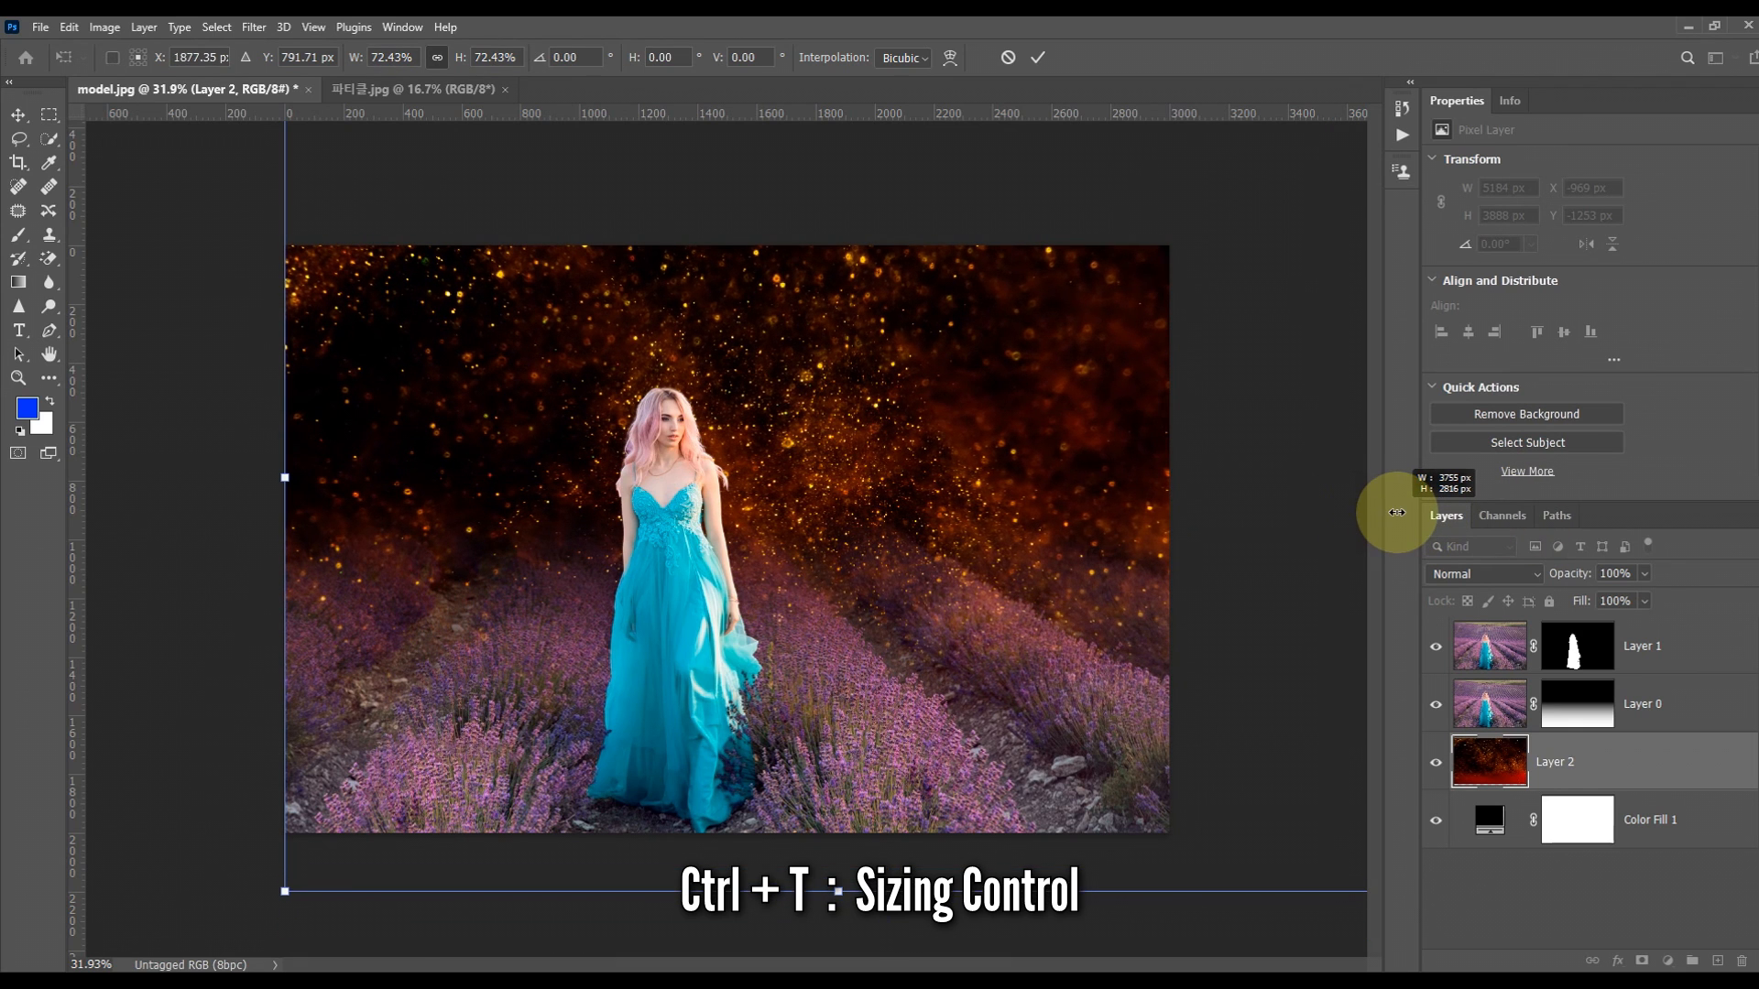
{"action": "left_click_drag", "start_coordinate": [950, 479], "coordinate": [854, 551]}
{"action": "key", "text": "Return"}
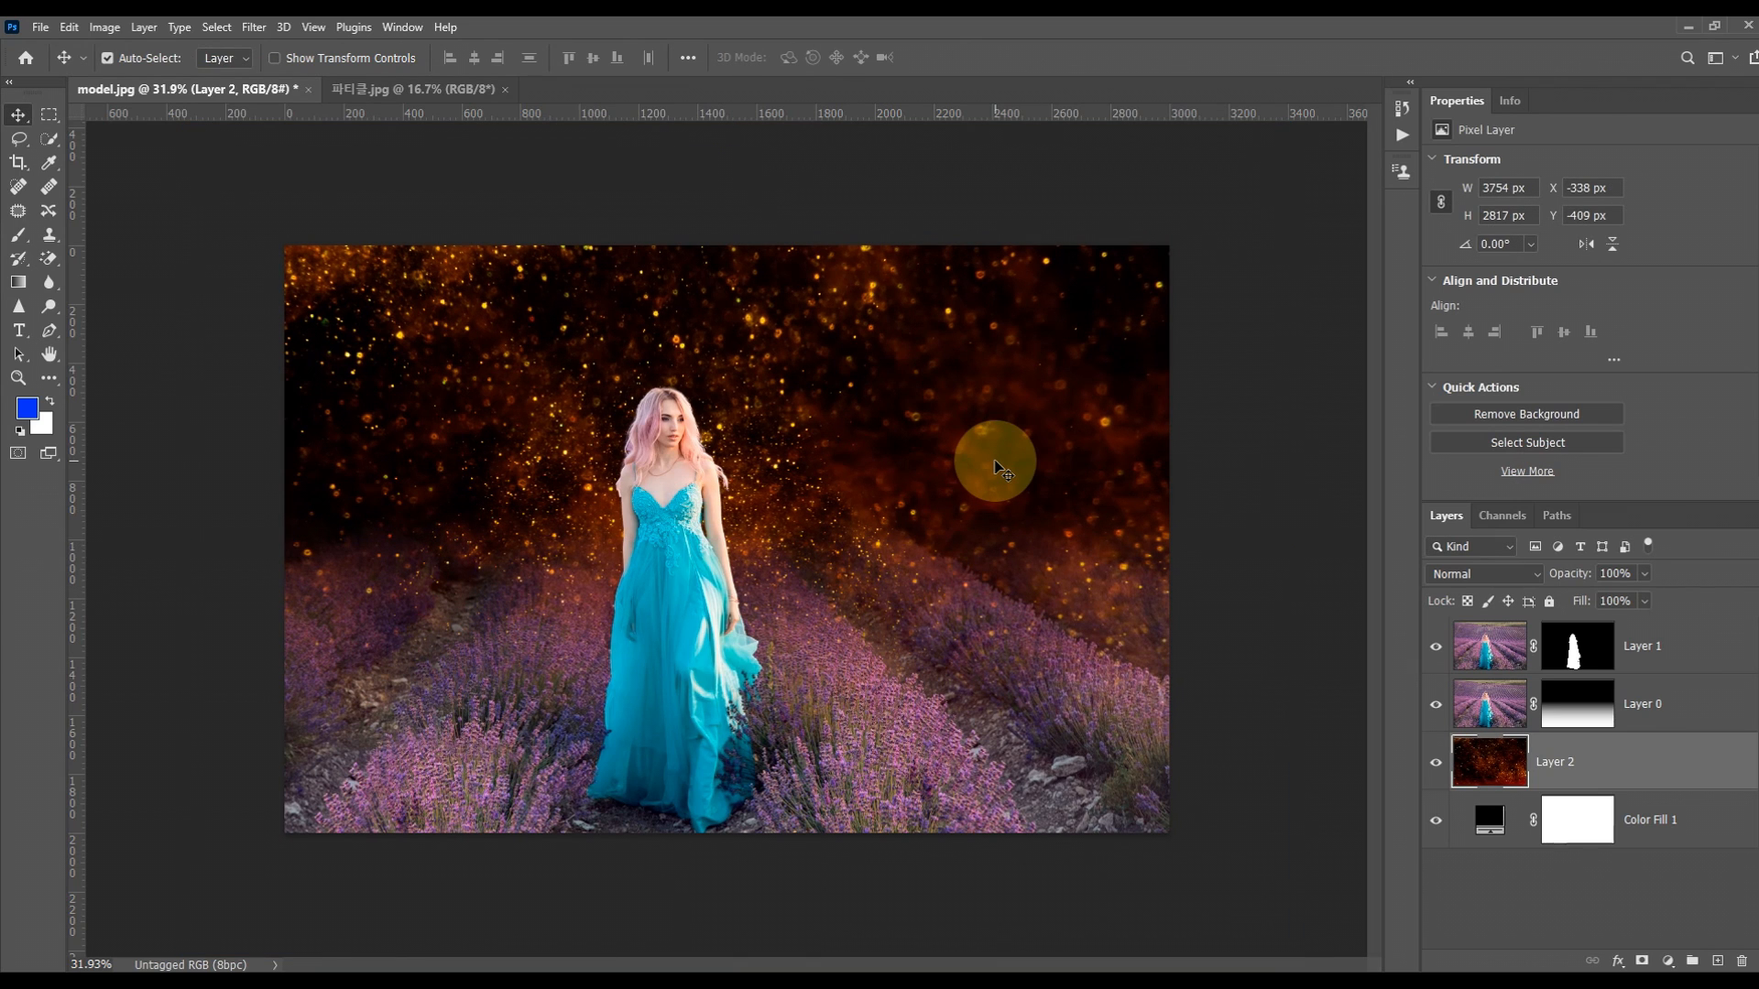
- Add a Selective Color adjustment above Layer 0 and clip it to that layer
{"action": "left_click", "coordinate": [1702, 716]}
{"action": "left_click", "coordinate": [1667, 960]}
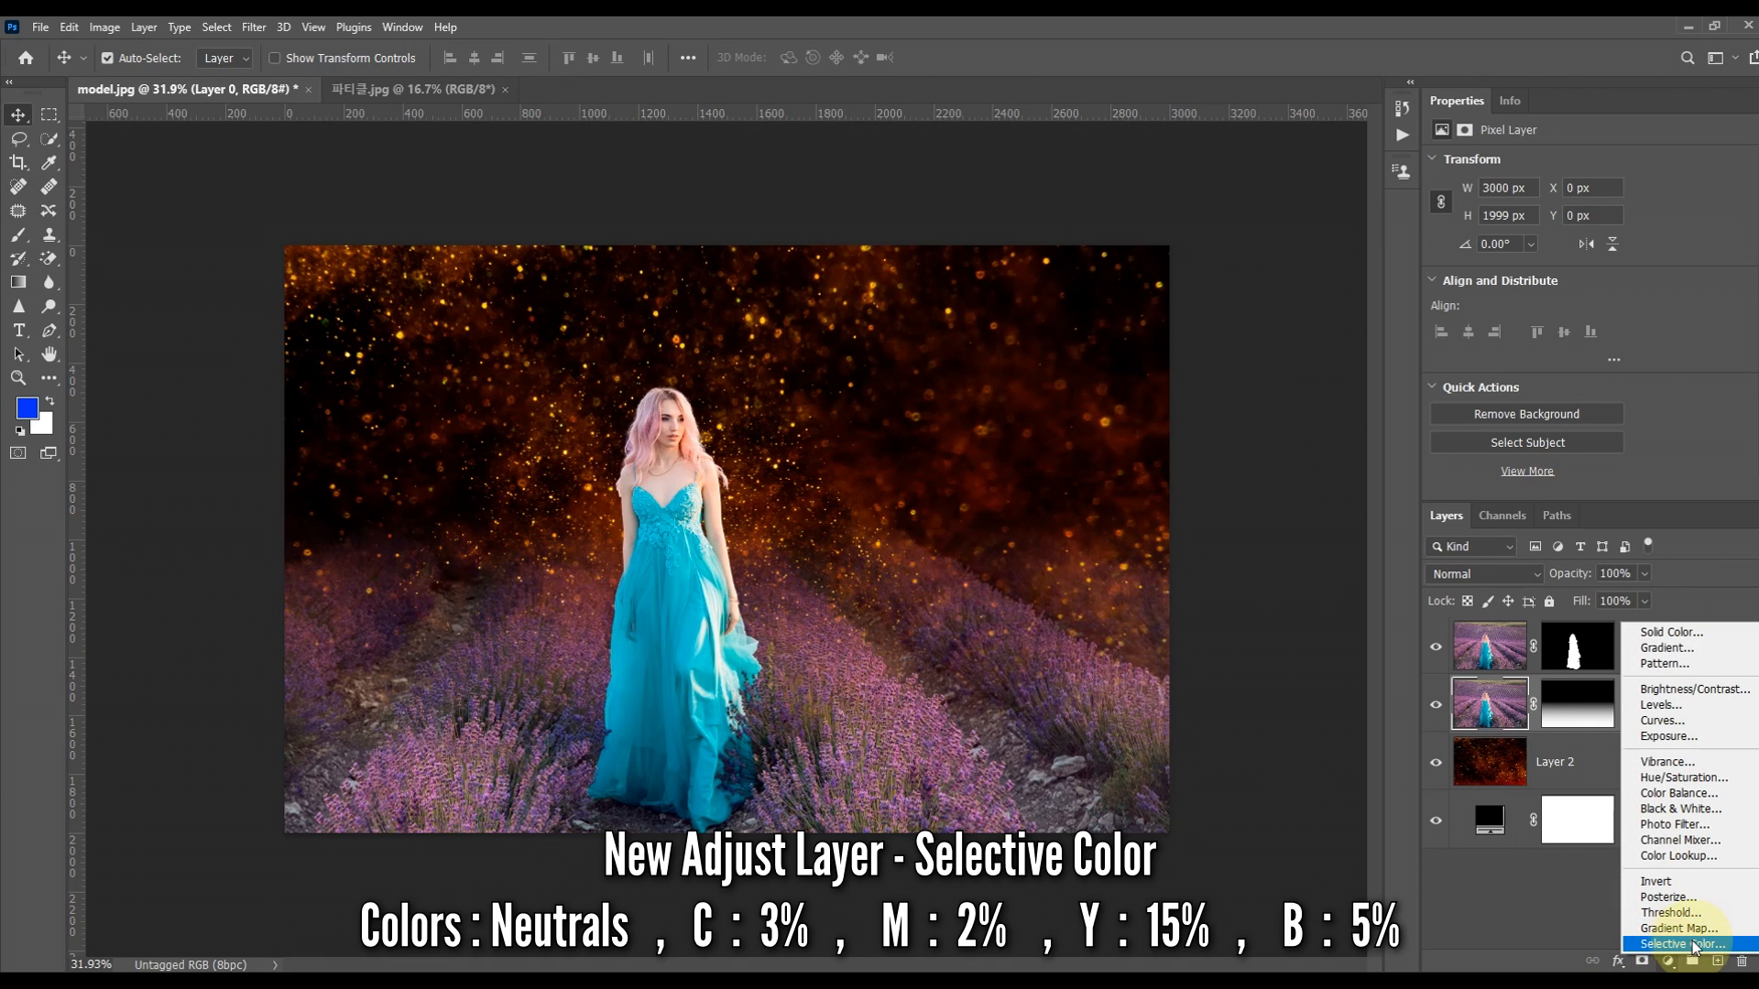
{"action": "left_click", "coordinate": [1694, 943]}
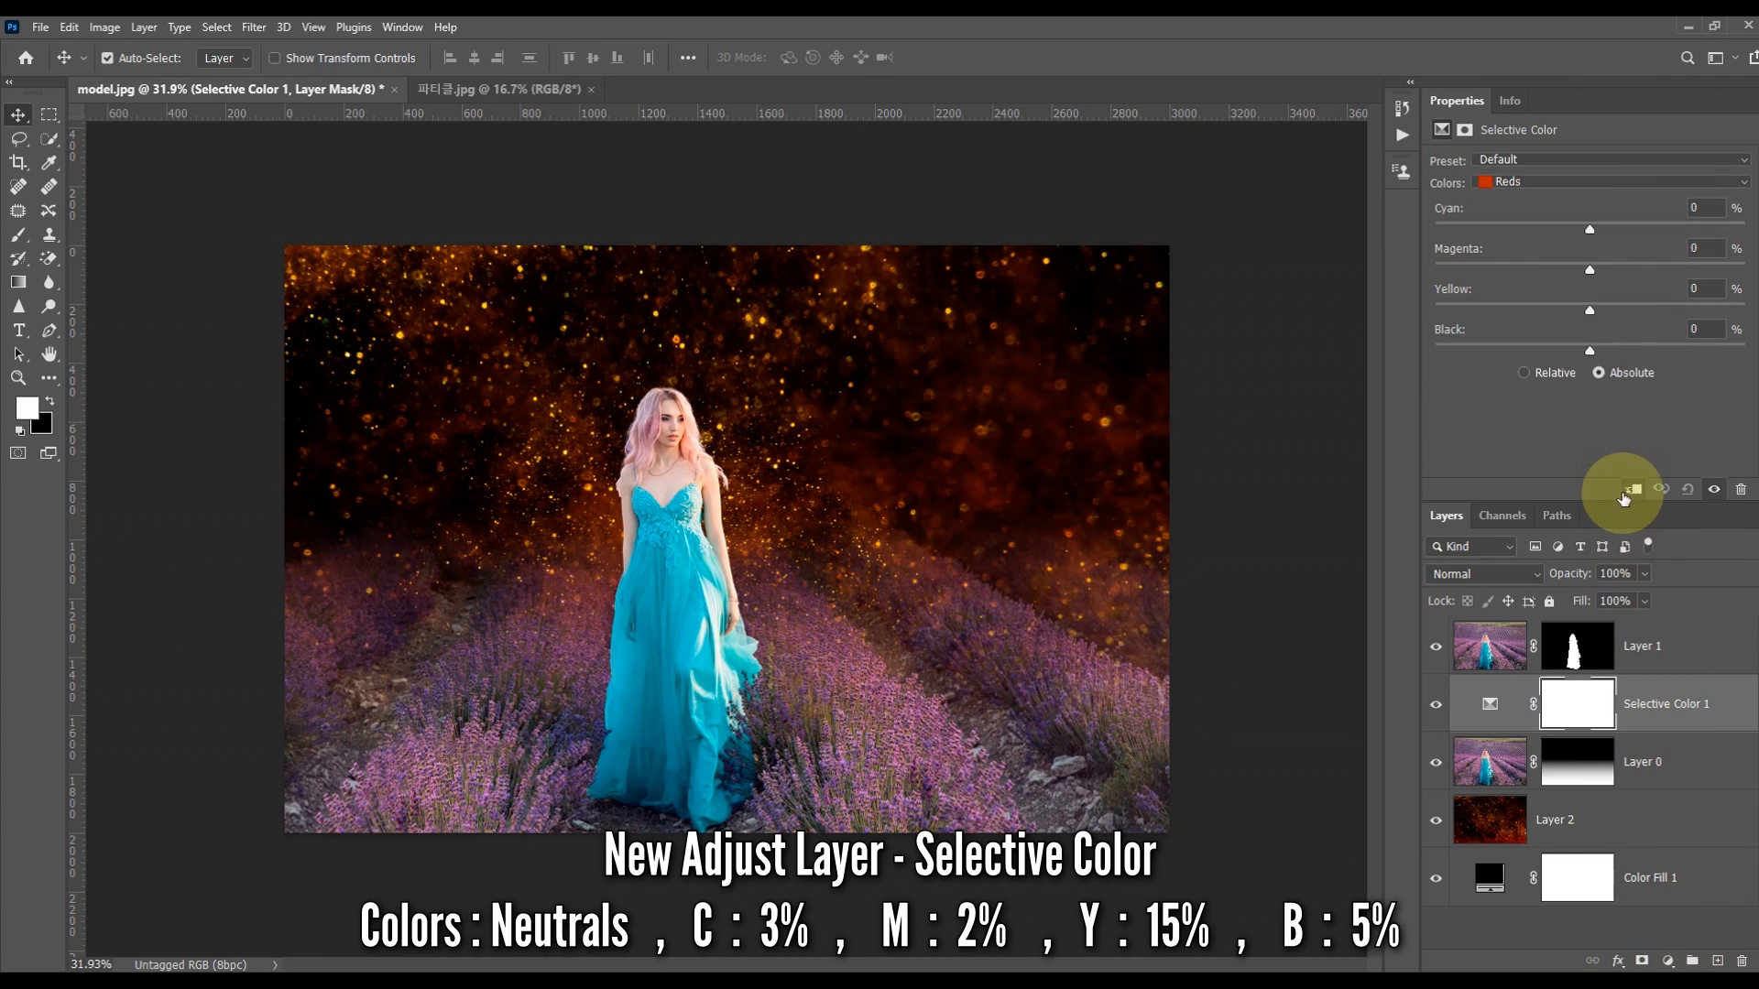
{"action": "left_click", "coordinate": [1633, 492]}
- Set the Selective Color Neutrals to Cyan +3, Magenta +2, Yellow +15 and Black +5
{"action": "left_click", "coordinate": [1622, 183]}
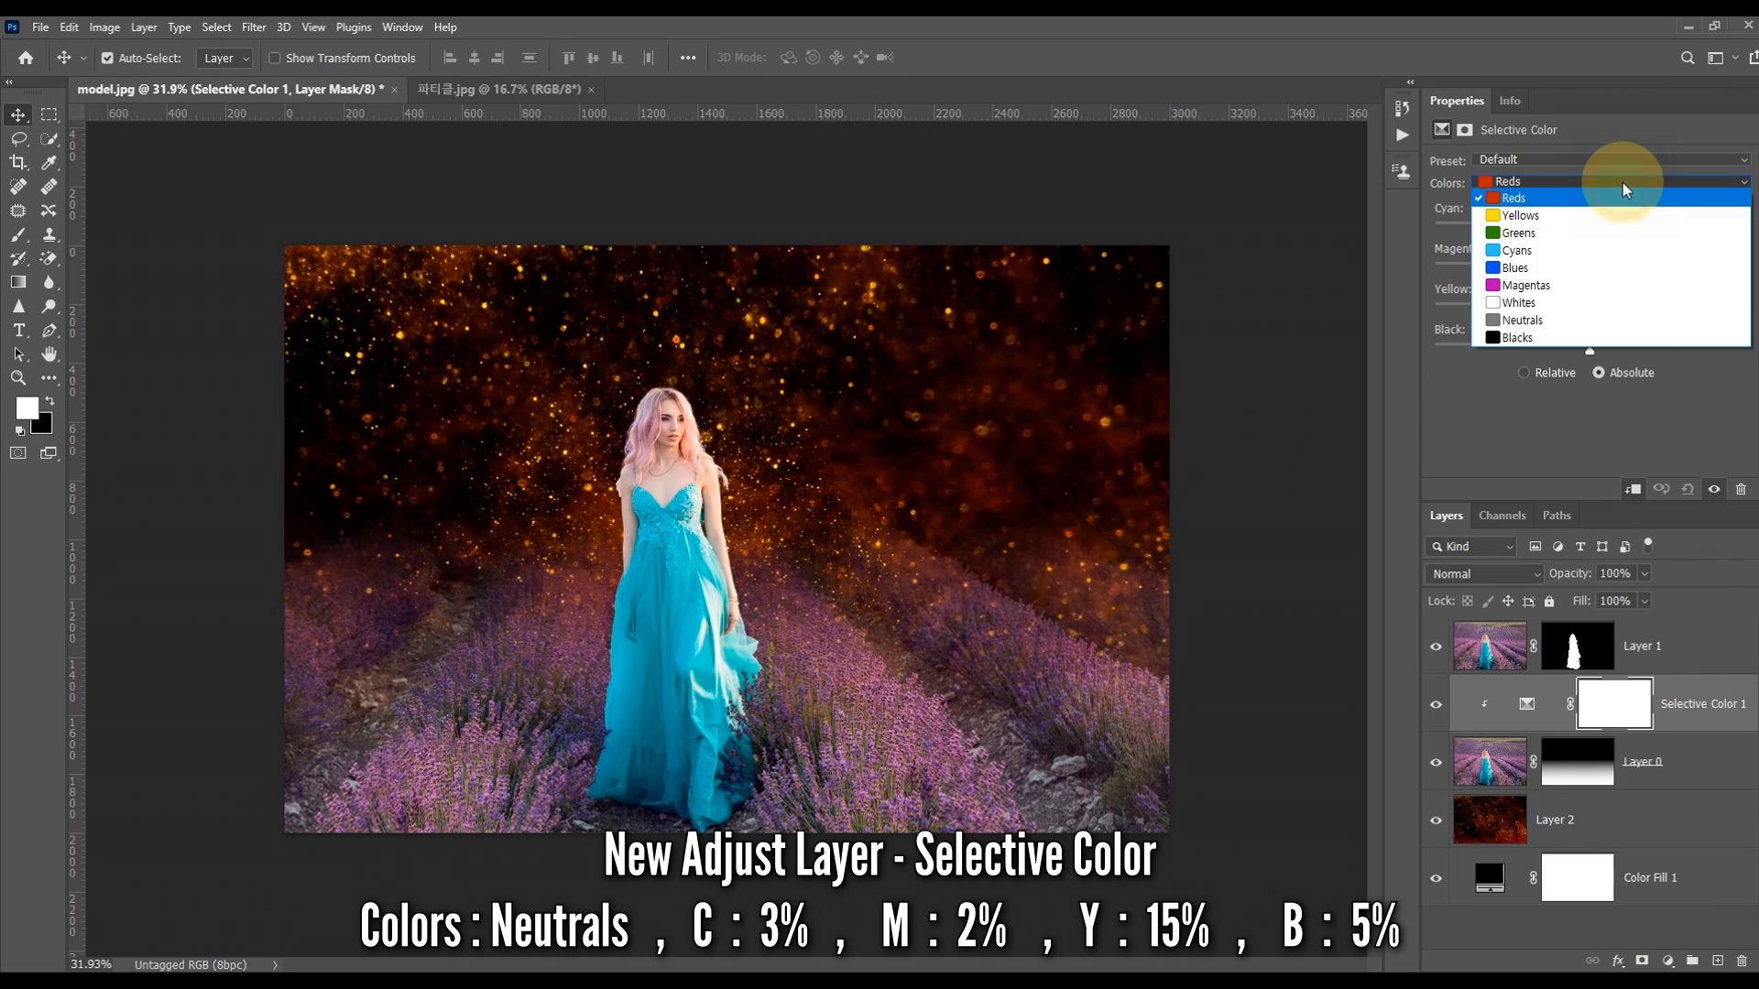
{"action": "left_click", "coordinate": [1565, 318]}
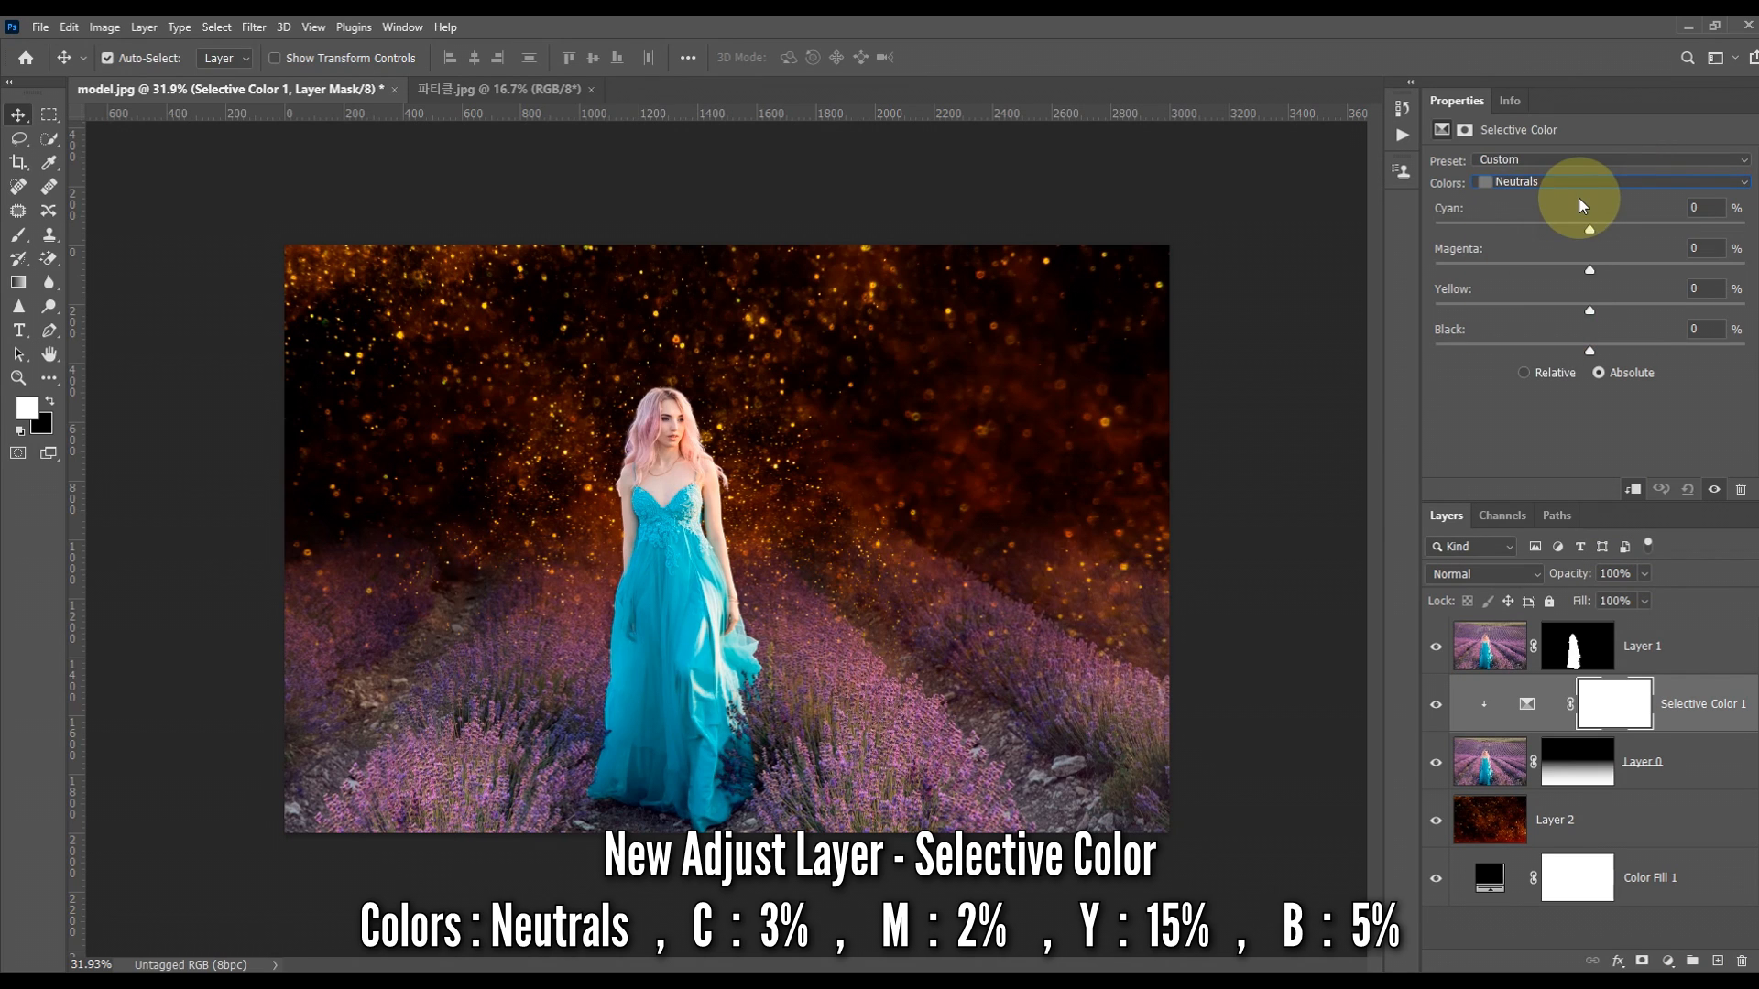
{"action": "mouse_move", "coordinate": [1584, 236]}
{"action": "left_mouse_down"}
{"action": "mouse_move", "coordinate": [1526, 236]}
{"action": "mouse_move", "coordinate": [1622, 244]}
{"action": "mouse_move", "coordinate": [1595, 239]}
{"action": "left_mouse_up"}
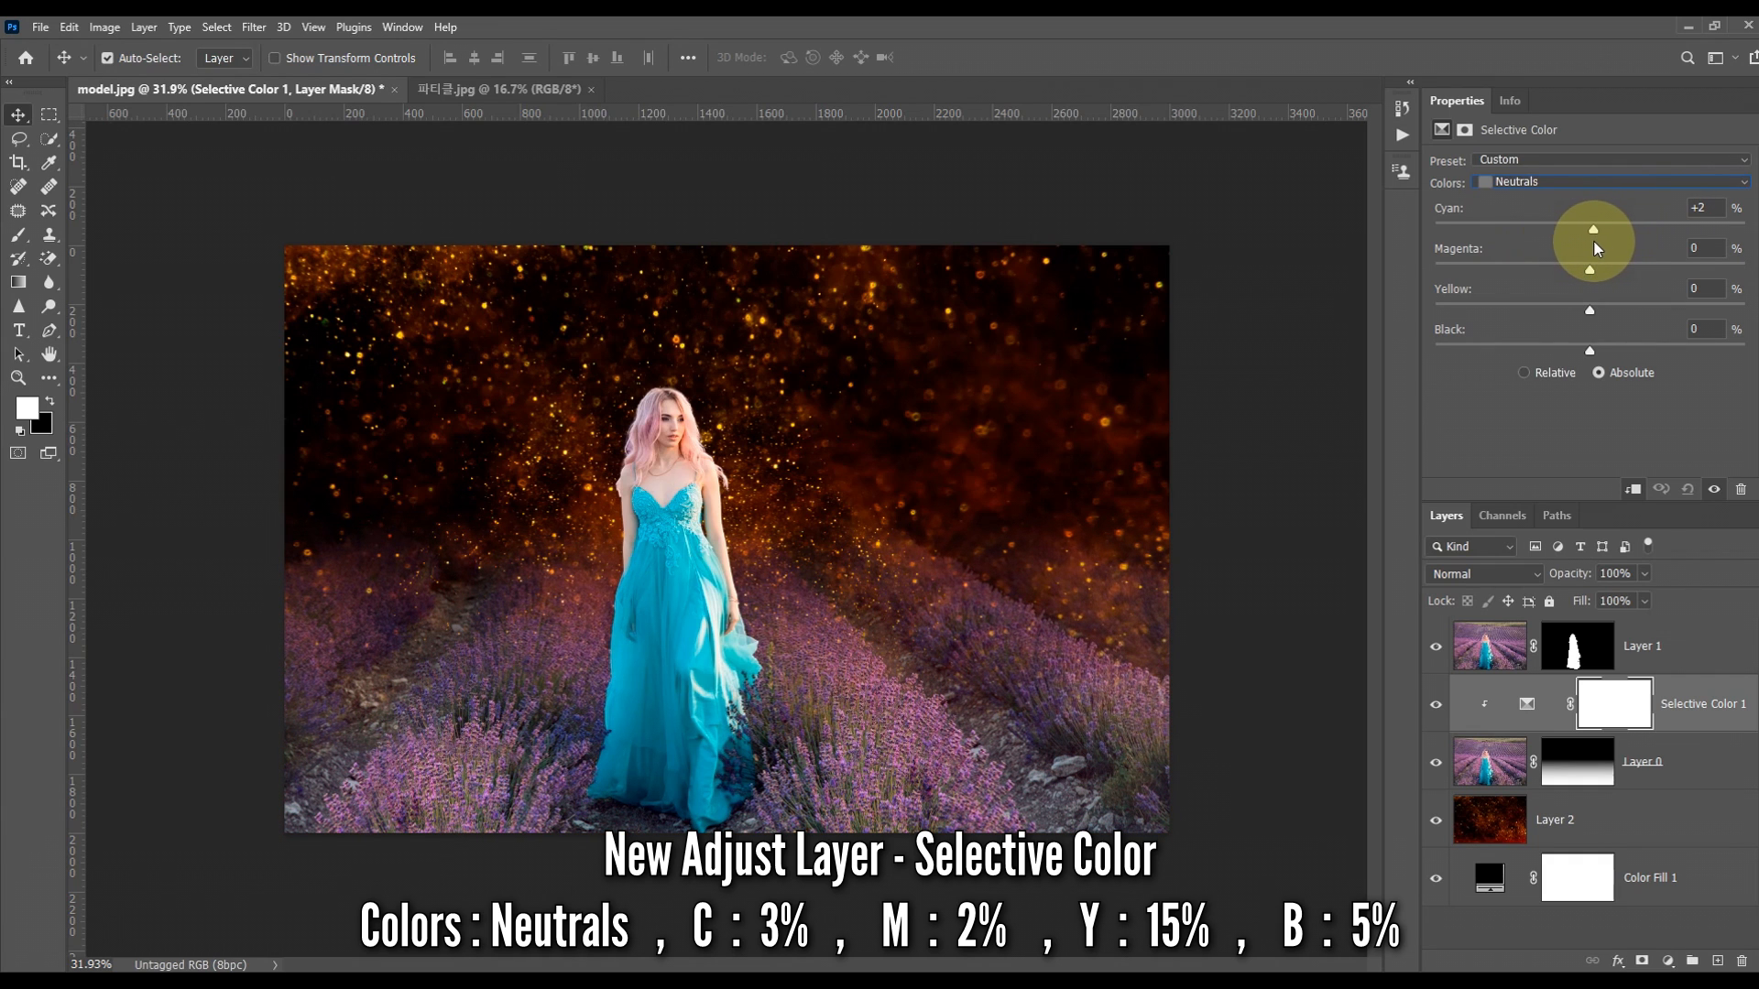
{"action": "mouse_move", "coordinate": [1591, 273]}
{"action": "left_mouse_down"}
{"action": "mouse_move", "coordinate": [1538, 275]}
{"action": "mouse_move", "coordinate": [1654, 284]}
{"action": "mouse_move", "coordinate": [1602, 290]}
{"action": "left_mouse_up"}
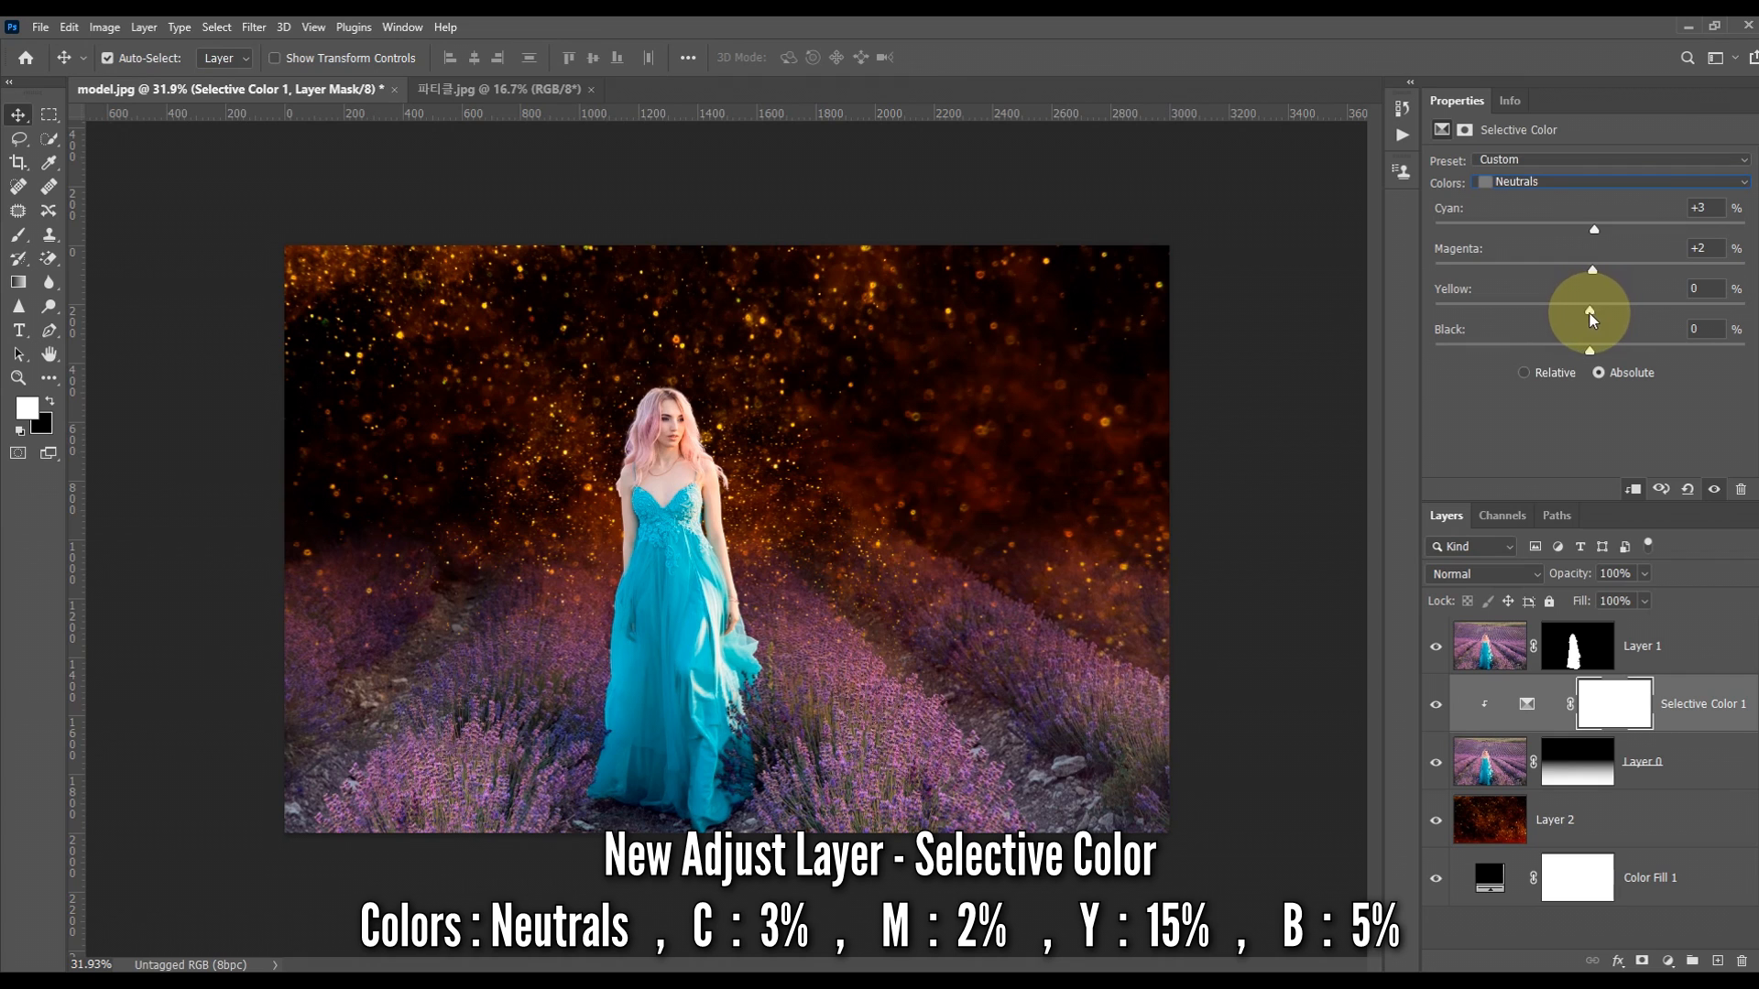
{"action": "left_click_drag", "start_coordinate": [1676, 327], "coordinate": [1614, 327]}
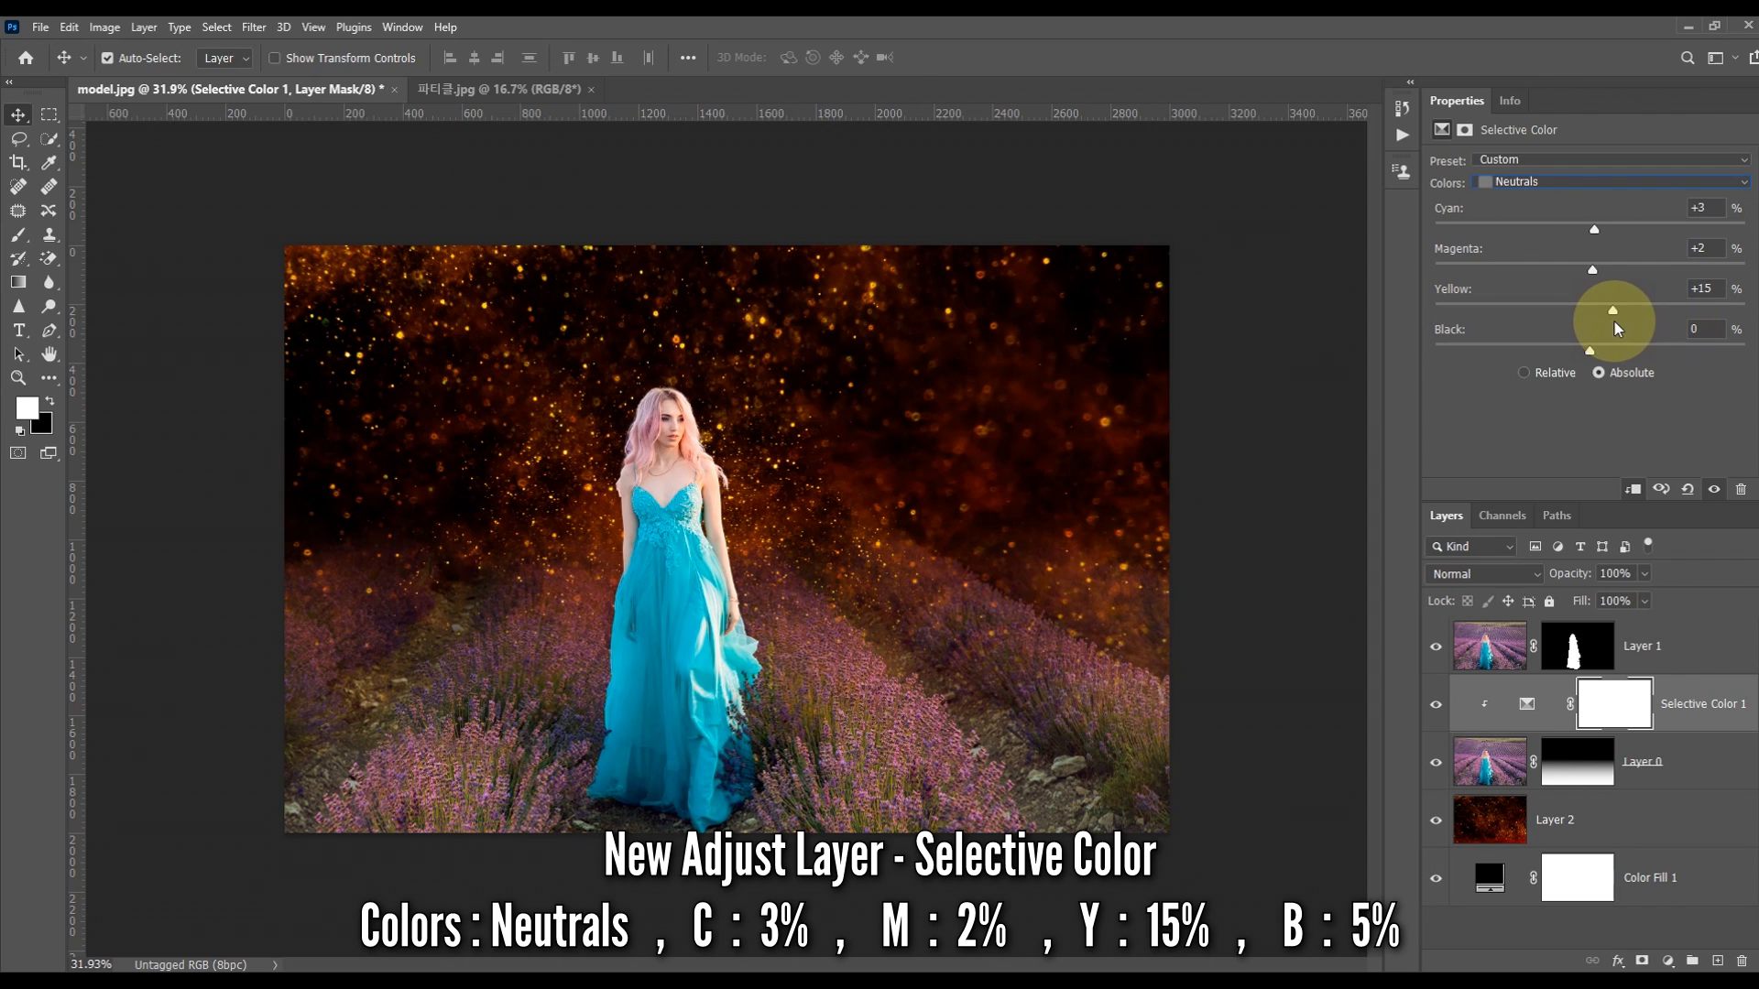
{"action": "left_click_drag", "start_coordinate": [1592, 348], "coordinate": [1592, 397]}
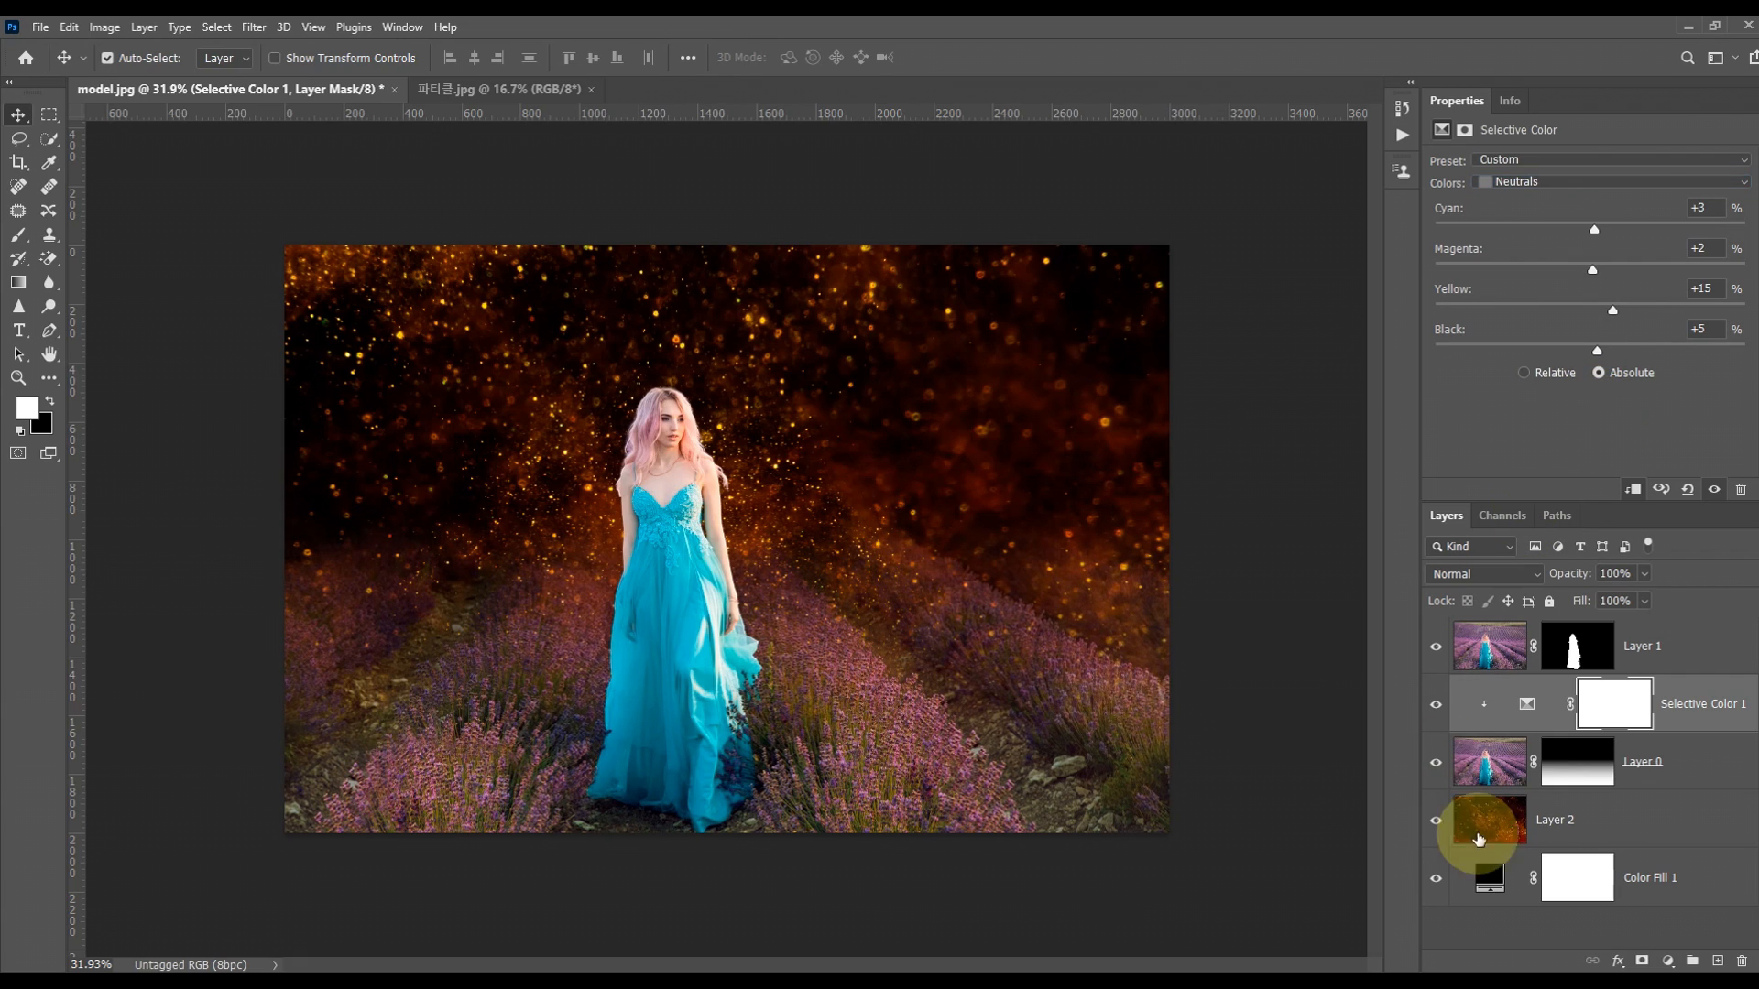
- Add a Levels adjustment above Selective Color 1 and lower its white output level to about 179
{"action": "left_click", "coordinate": [1668, 961]}
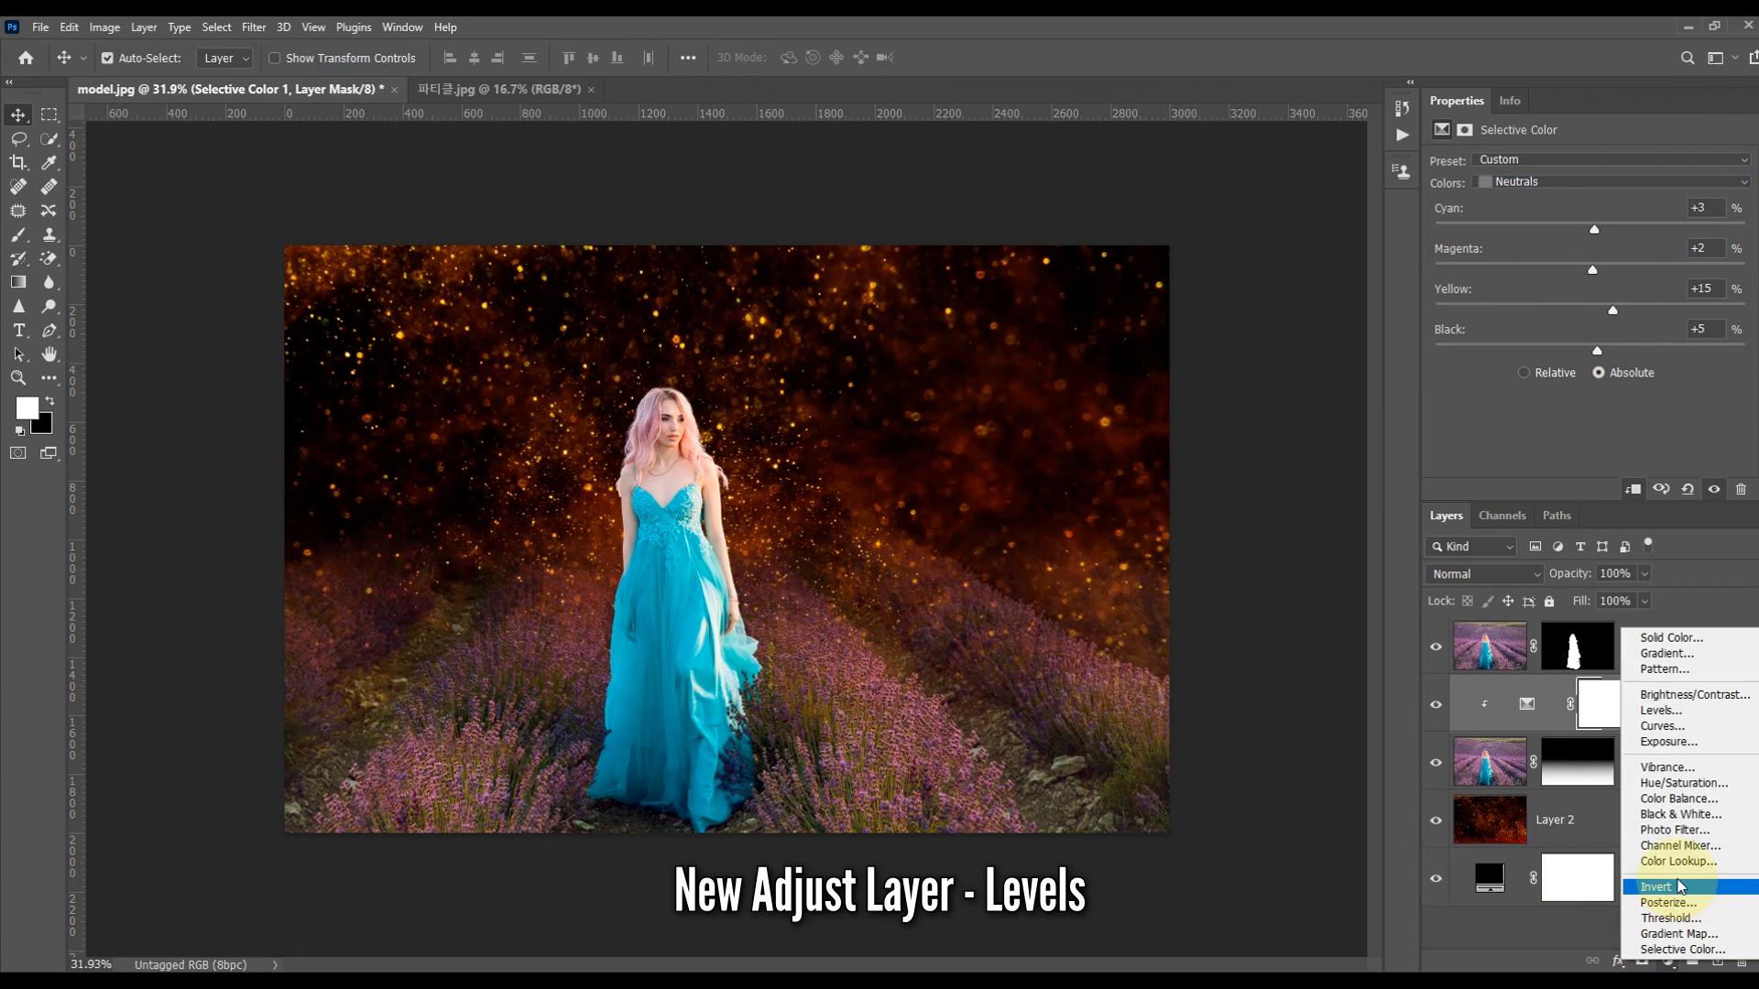
{"action": "left_click", "coordinate": [1671, 713]}
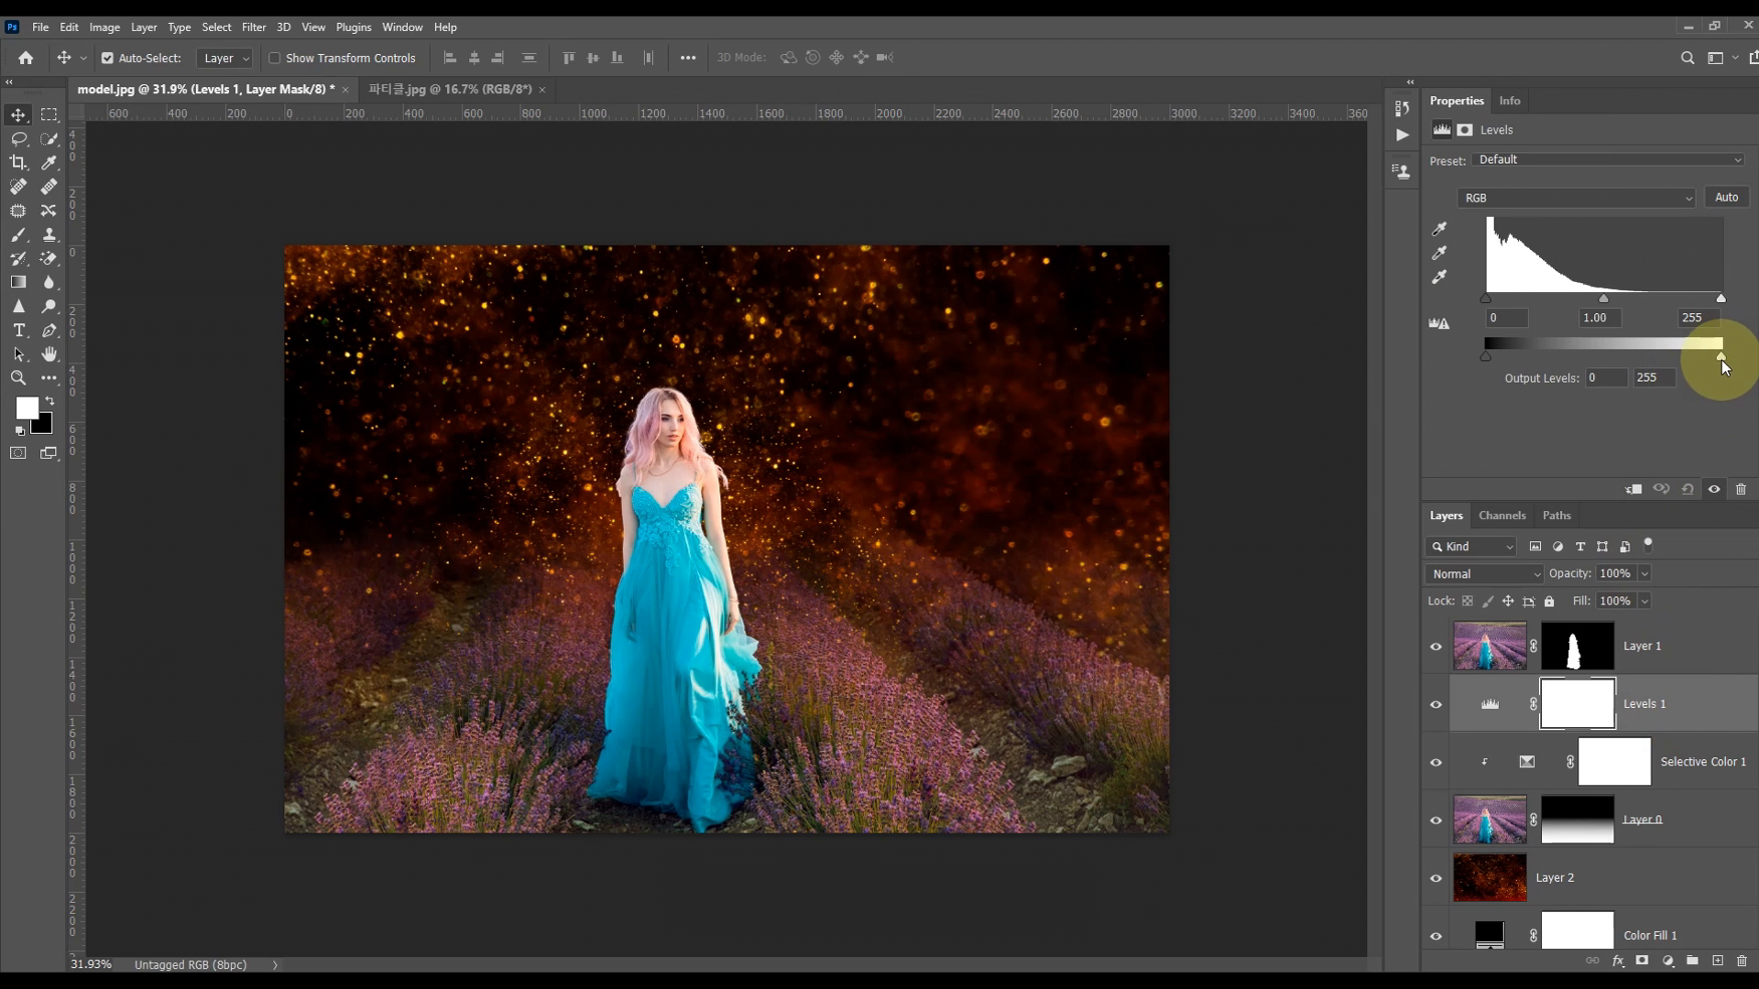
{"action": "left_click_drag", "start_coordinate": [1720, 356], "coordinate": [1655, 380]}
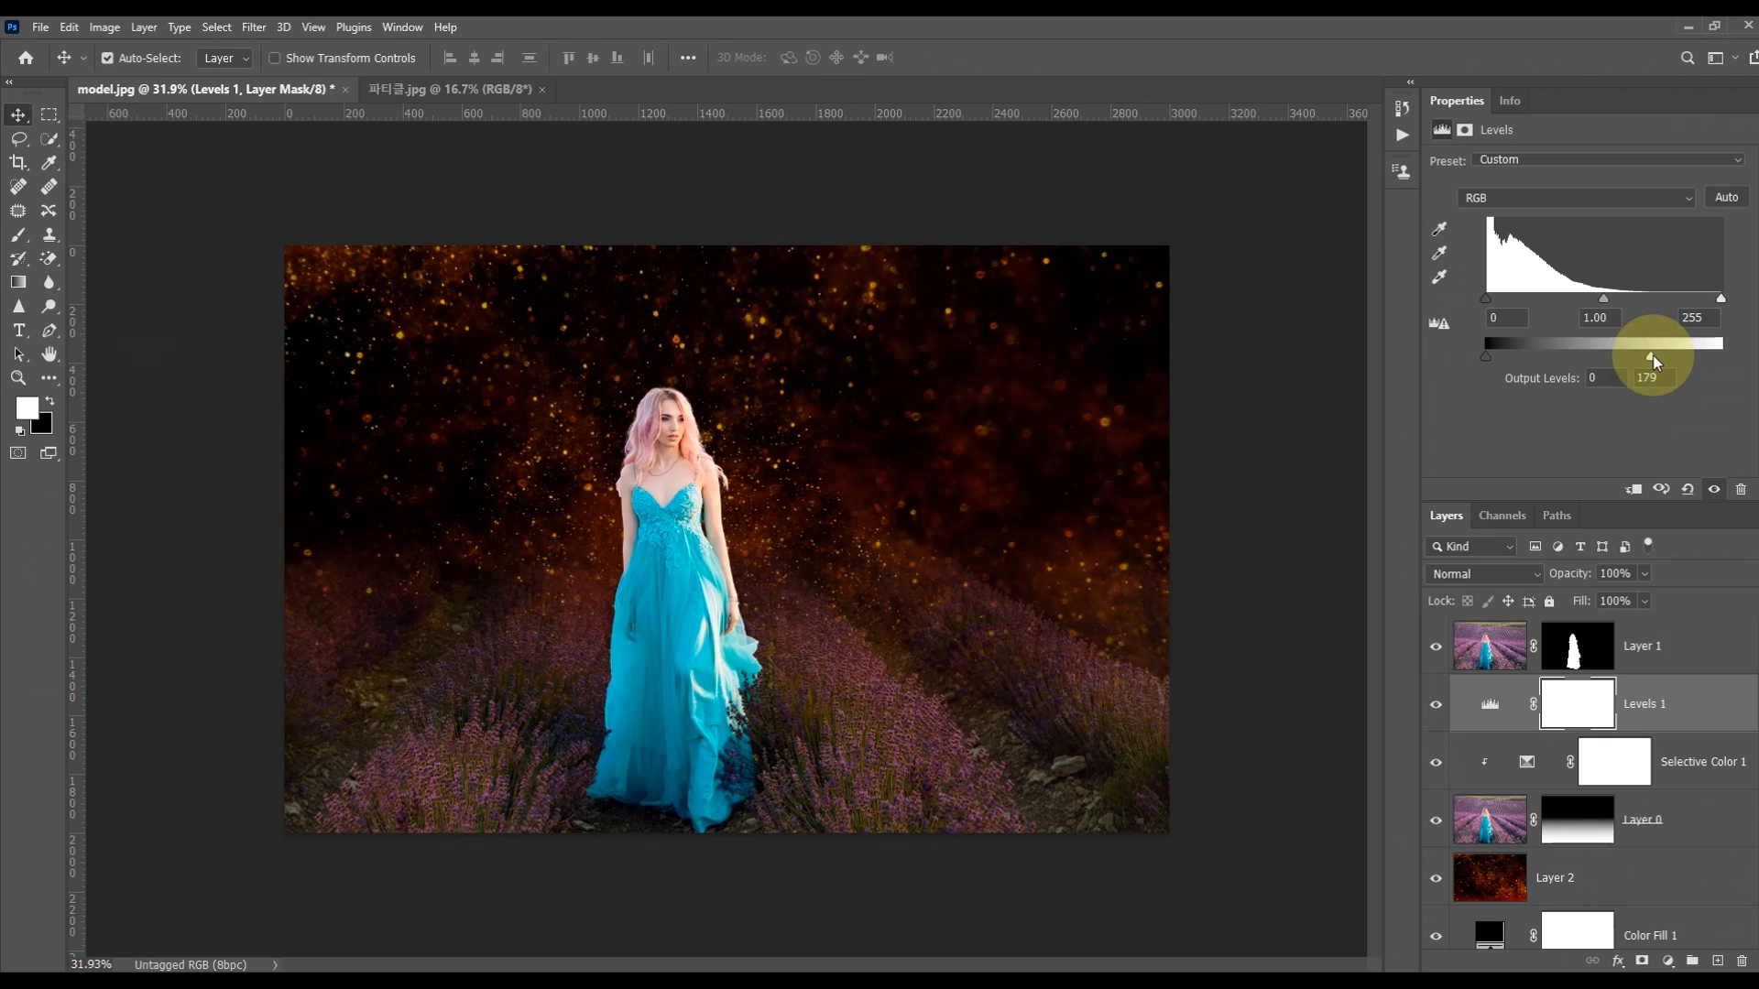
- Target the Levels 1 mask with the Brush tool and set the foreground color to black (#000000)
{"action": "left_click", "coordinate": [1595, 707]}
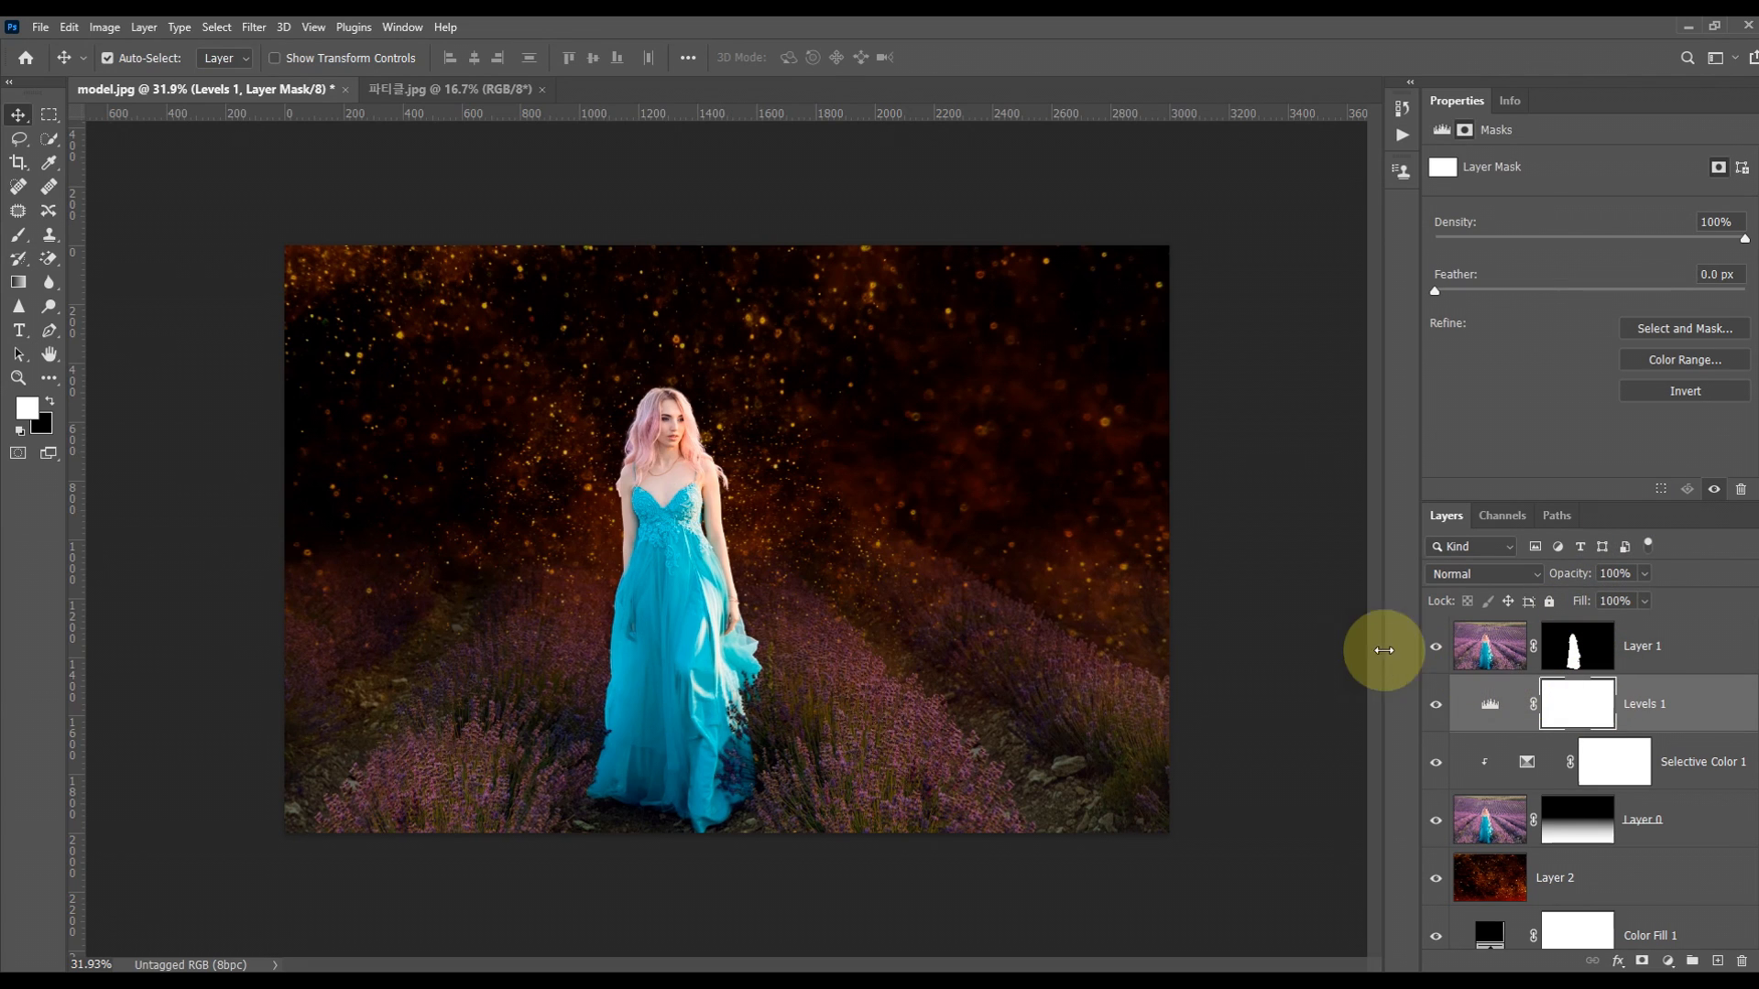
{"action": "left_click", "coordinate": [18, 235]}
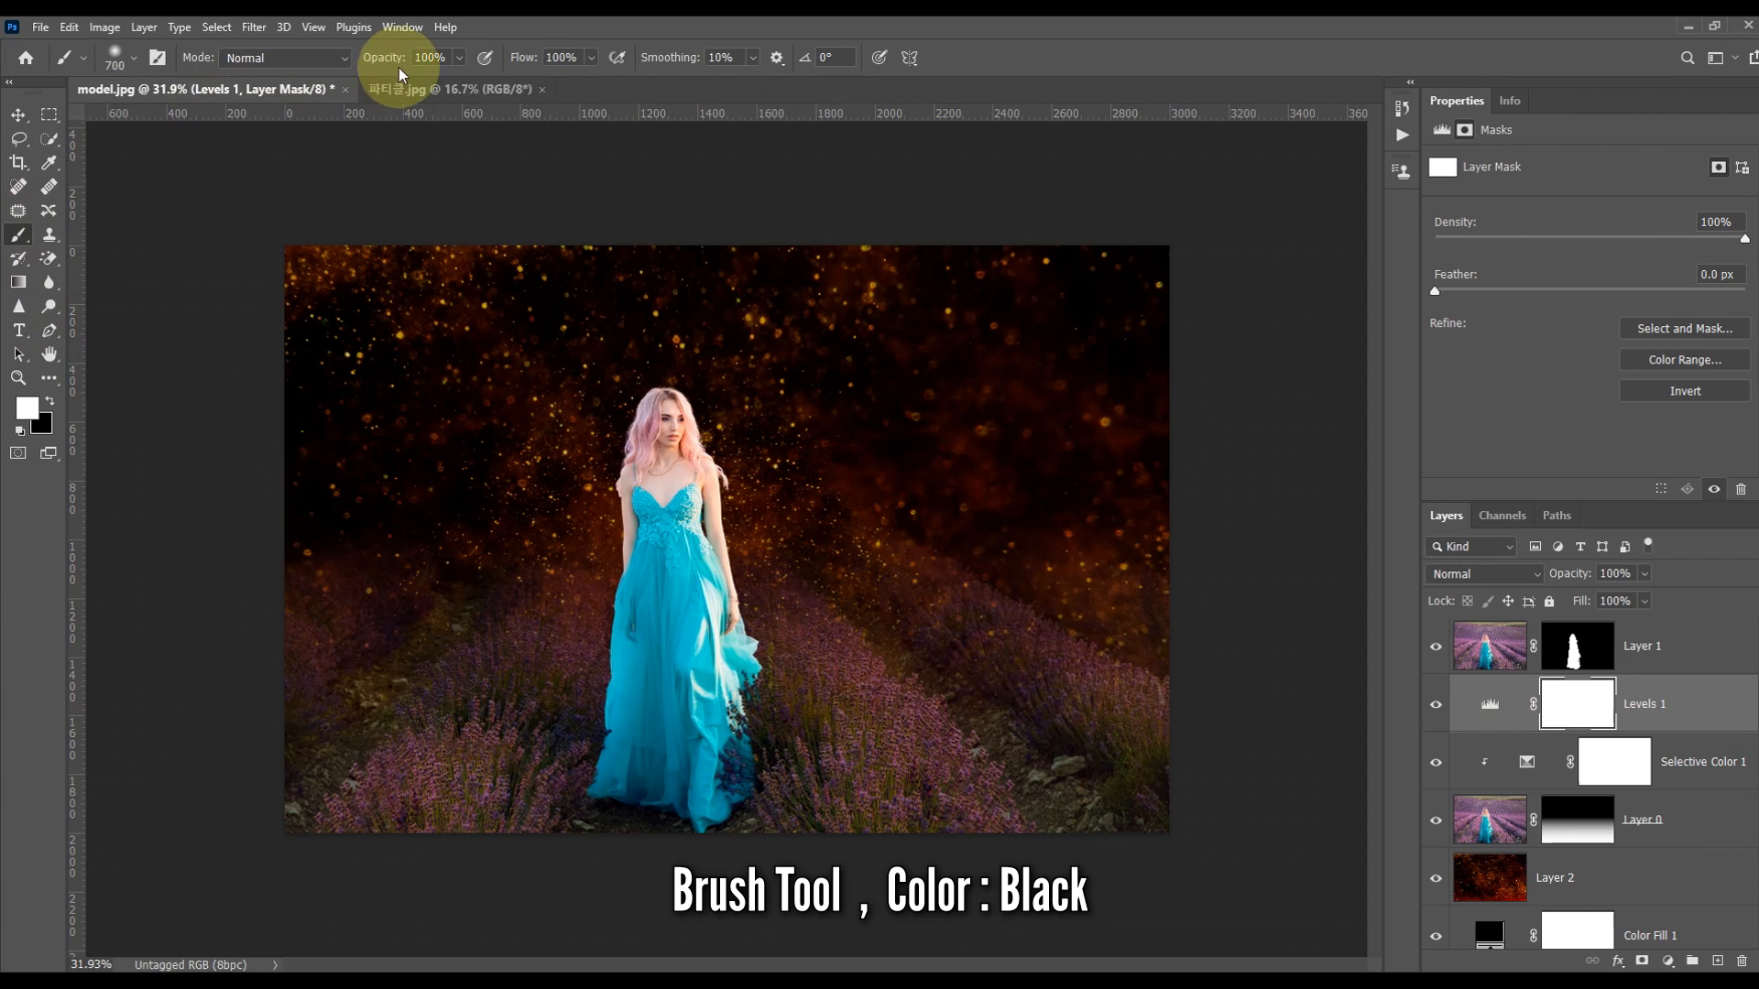
{"action": "left_click", "coordinate": [29, 409]}
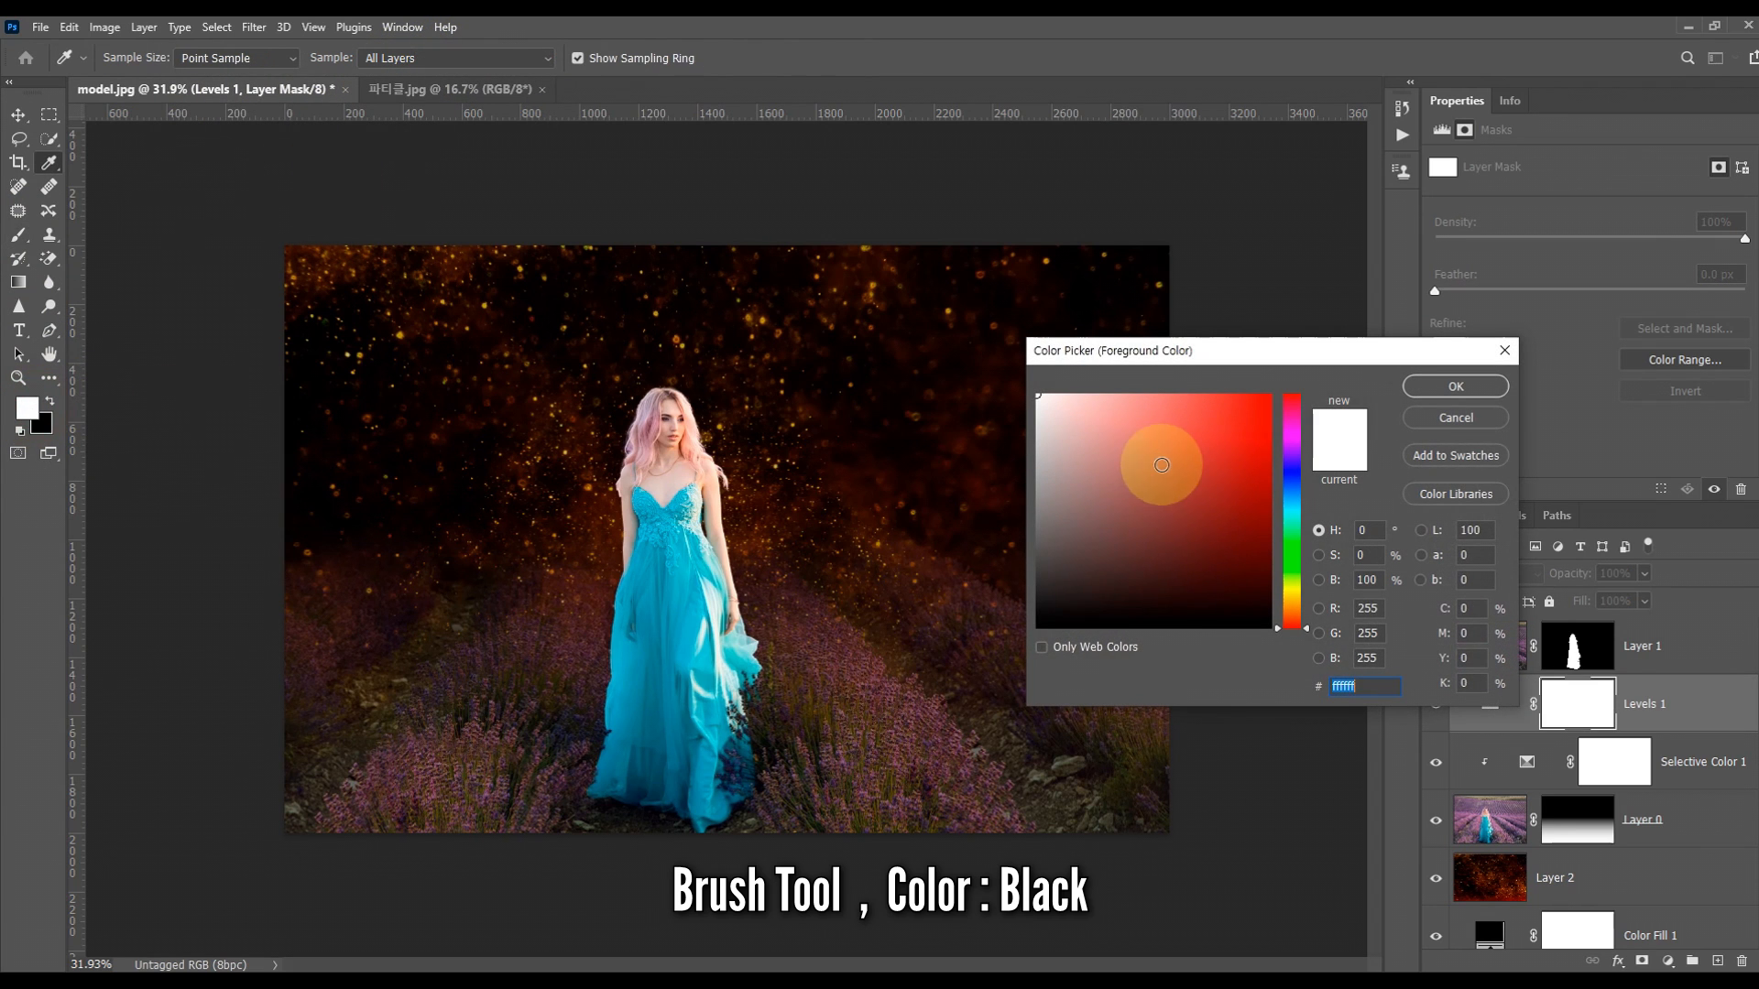
{"action": "left_click_drag", "start_coordinate": [1158, 459], "coordinate": [1001, 656]}
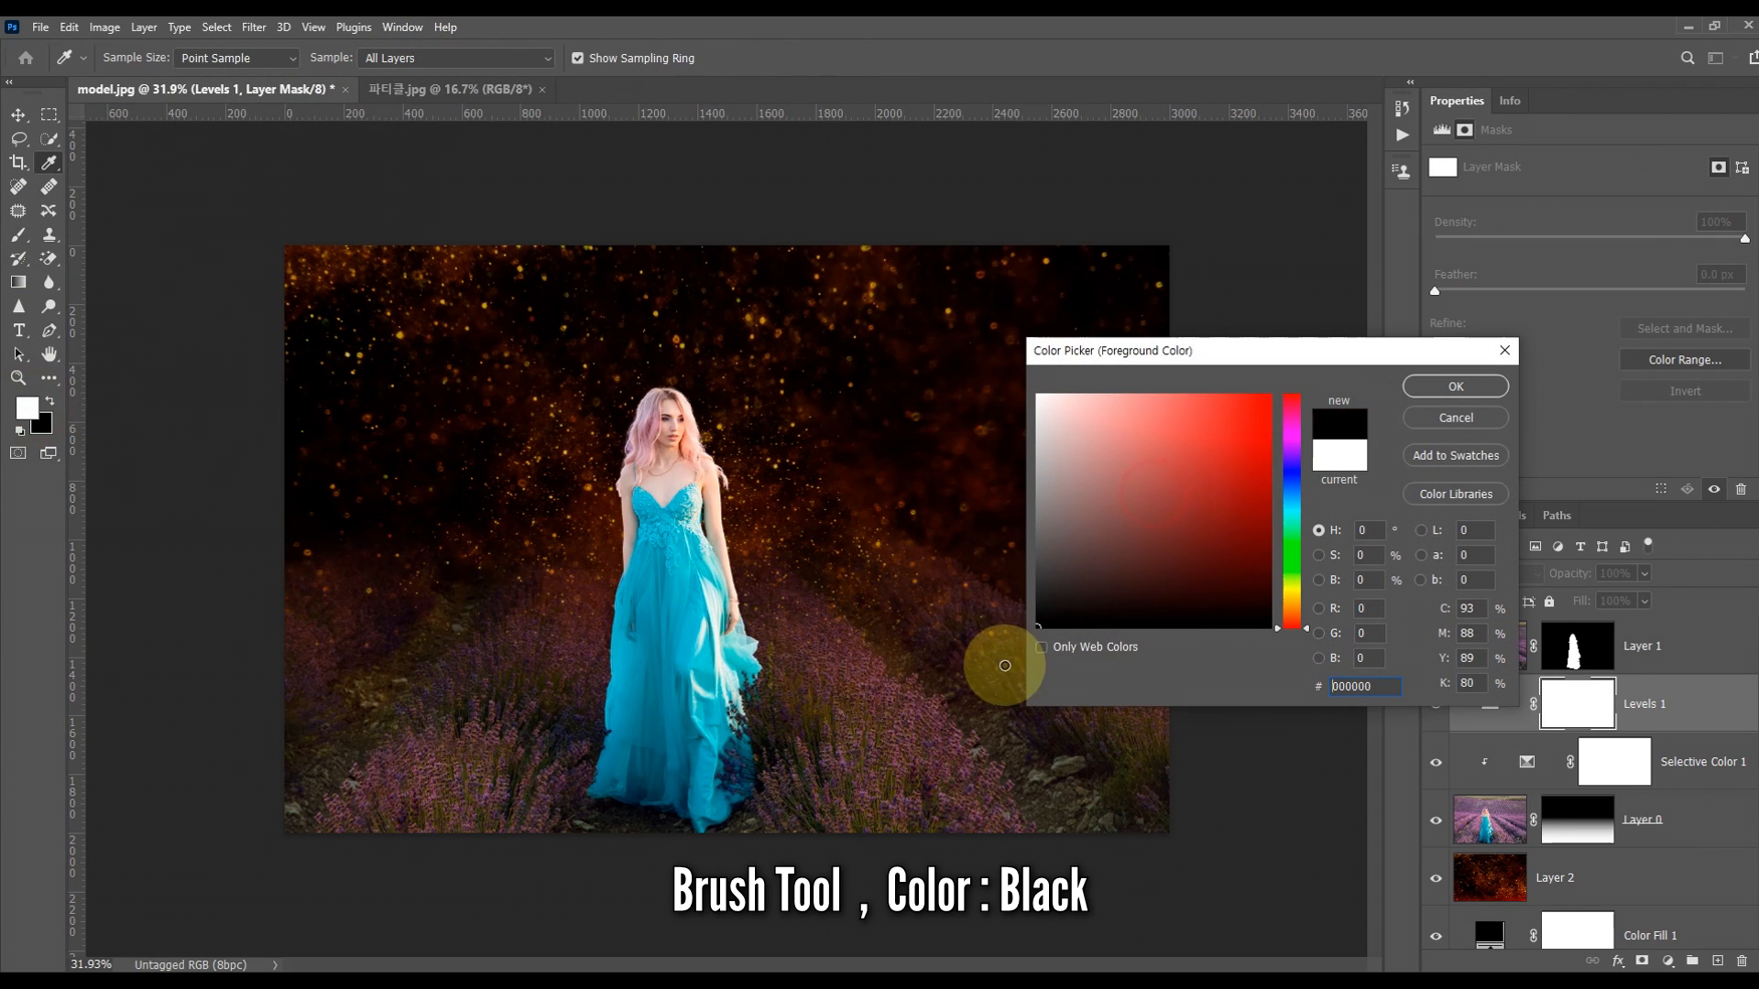
{"action": "left_click", "coordinate": [1451, 396]}
- Paint black dabs with an increasingly large soft brush on the Levels 1 mask, centered on the woman's upper body, to brighten the area around her
{"action": "left_click", "coordinate": [687, 482]}
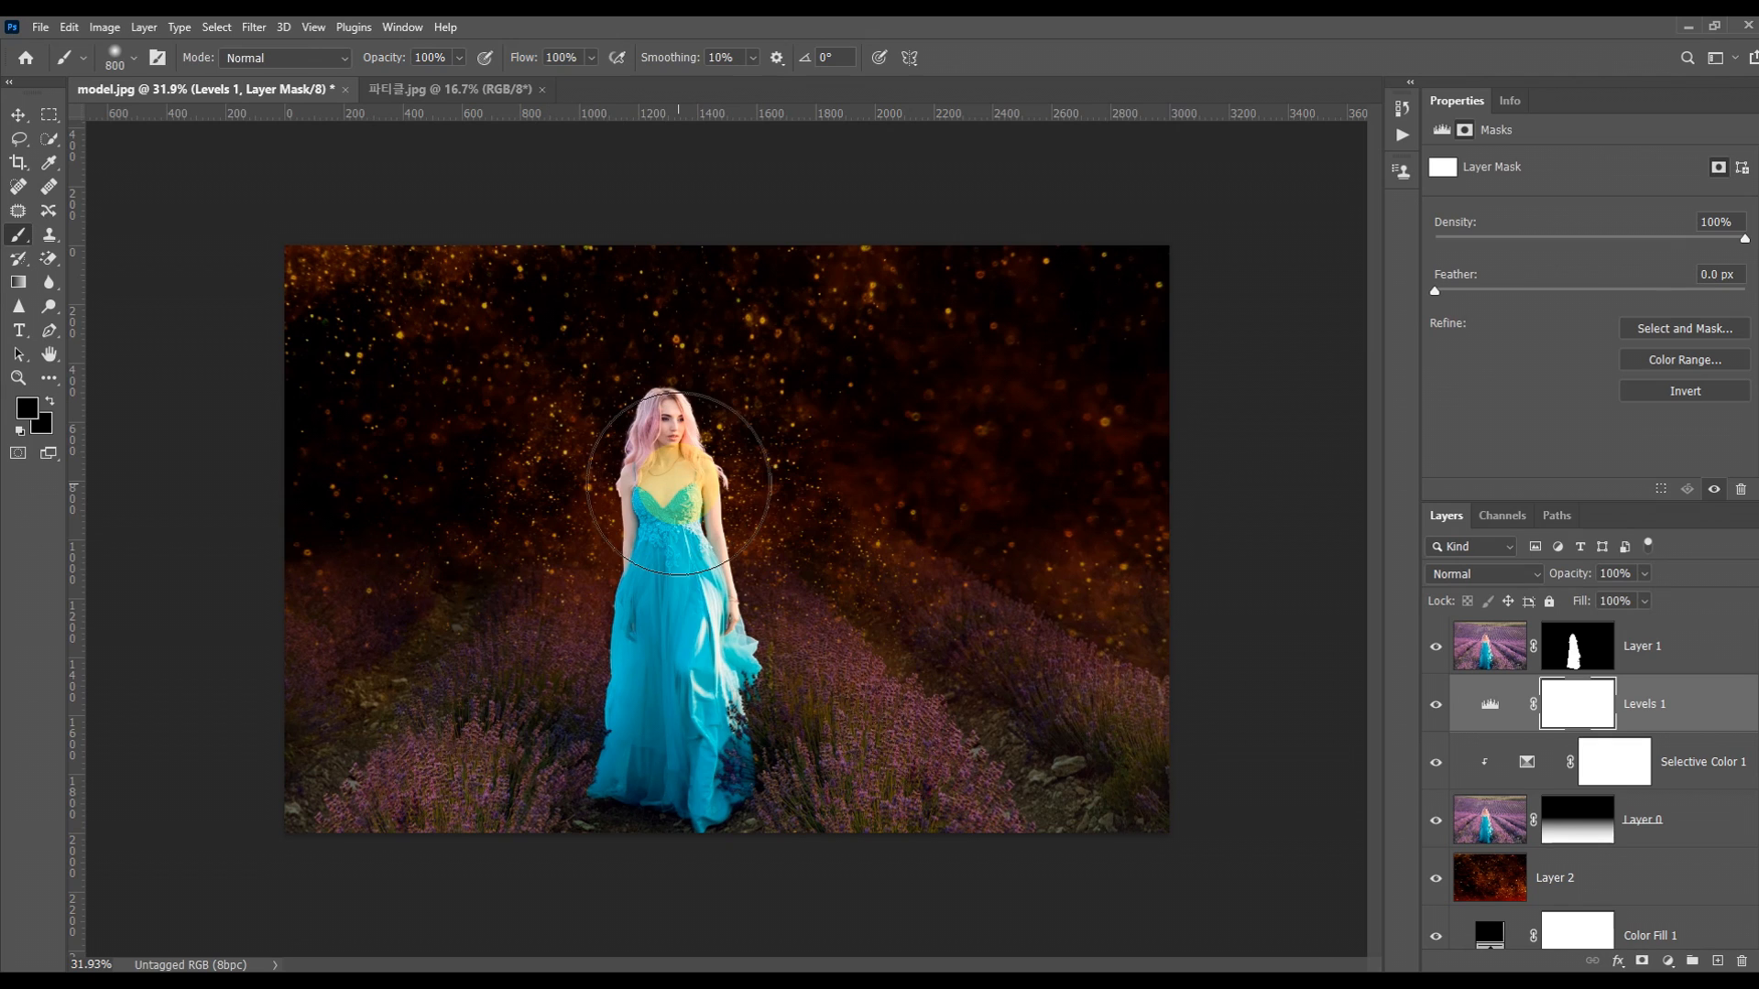
{"action": "key", "text": "bracketright"}
{"action": "key", "text": "bracketright"}
{"action": "key", "text": "bracketright"}
{"action": "key", "text": "bracketright"}
{"action": "key", "text": "bracketright"}
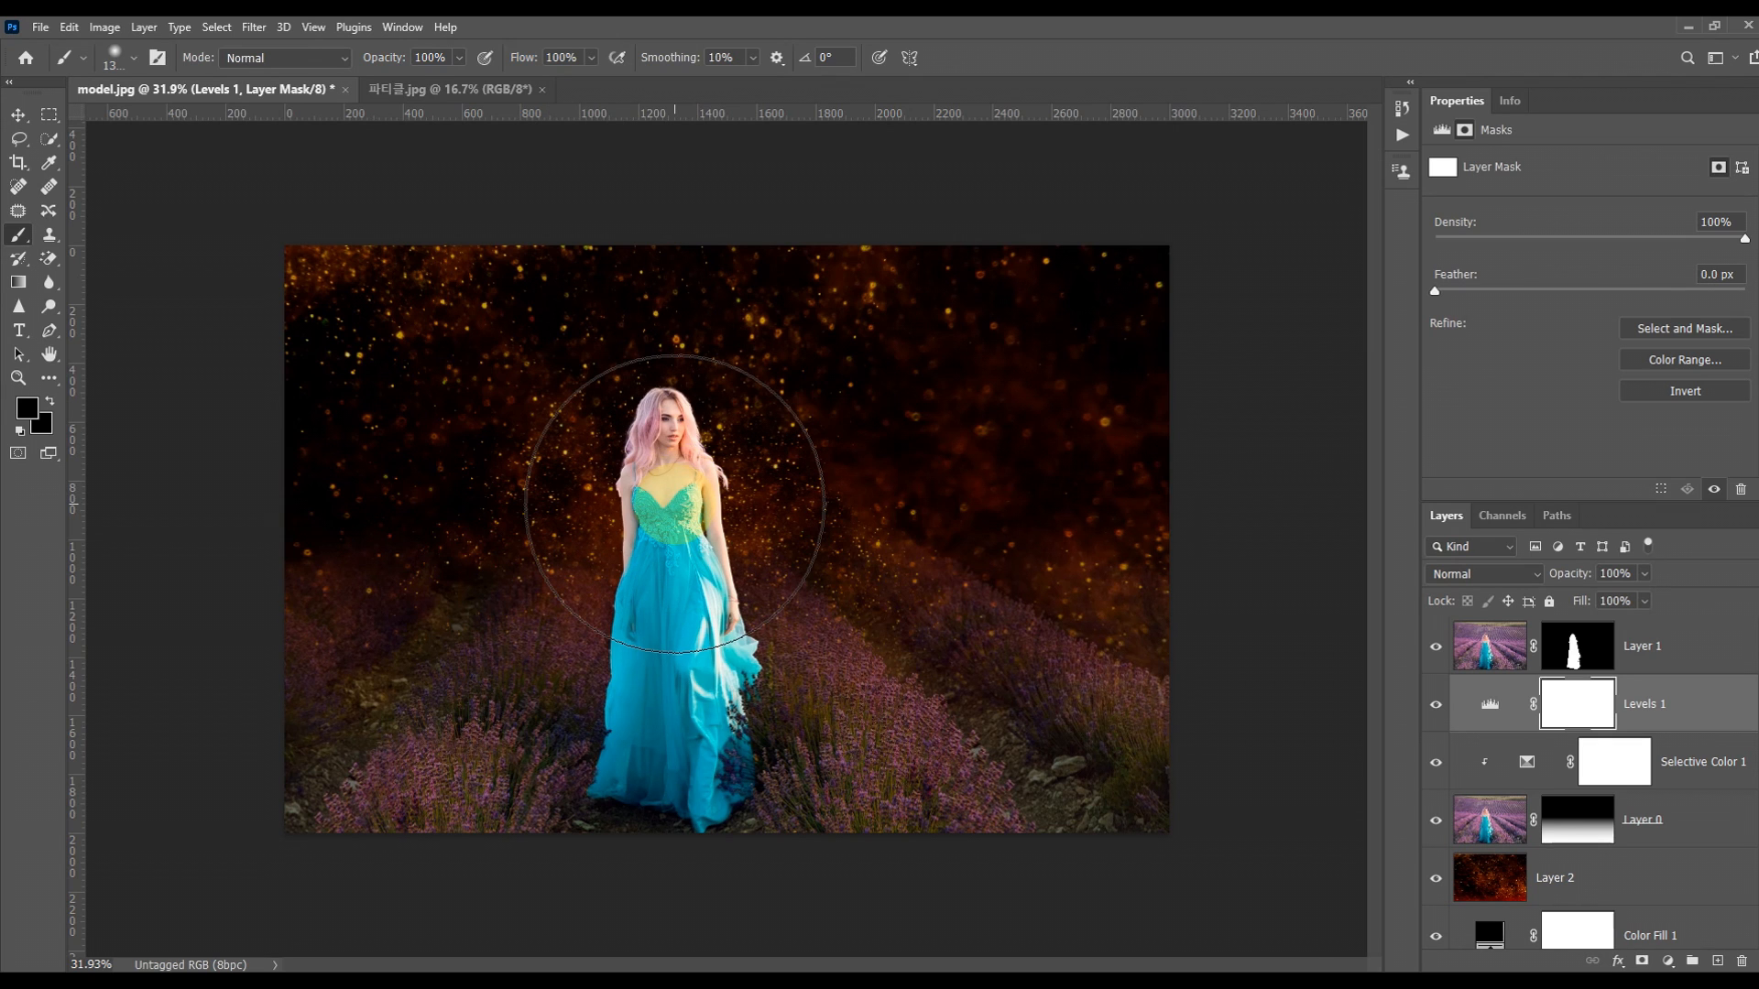
{"action": "left_click", "coordinate": [674, 503]}
{"action": "key", "text": "bracketright"}
{"action": "key", "text": "bracketright"}
{"action": "key", "text": "bracketright"}
{"action": "key", "text": "bracketright"}
{"action": "key", "text": "bracketright"}
{"action": "key", "text": "bracketright"}
{"action": "key", "text": "bracketright"}
{"action": "key", "text": "bracketright"}
{"action": "key", "text": "bracketright"}
{"action": "key", "text": "bracketright"}
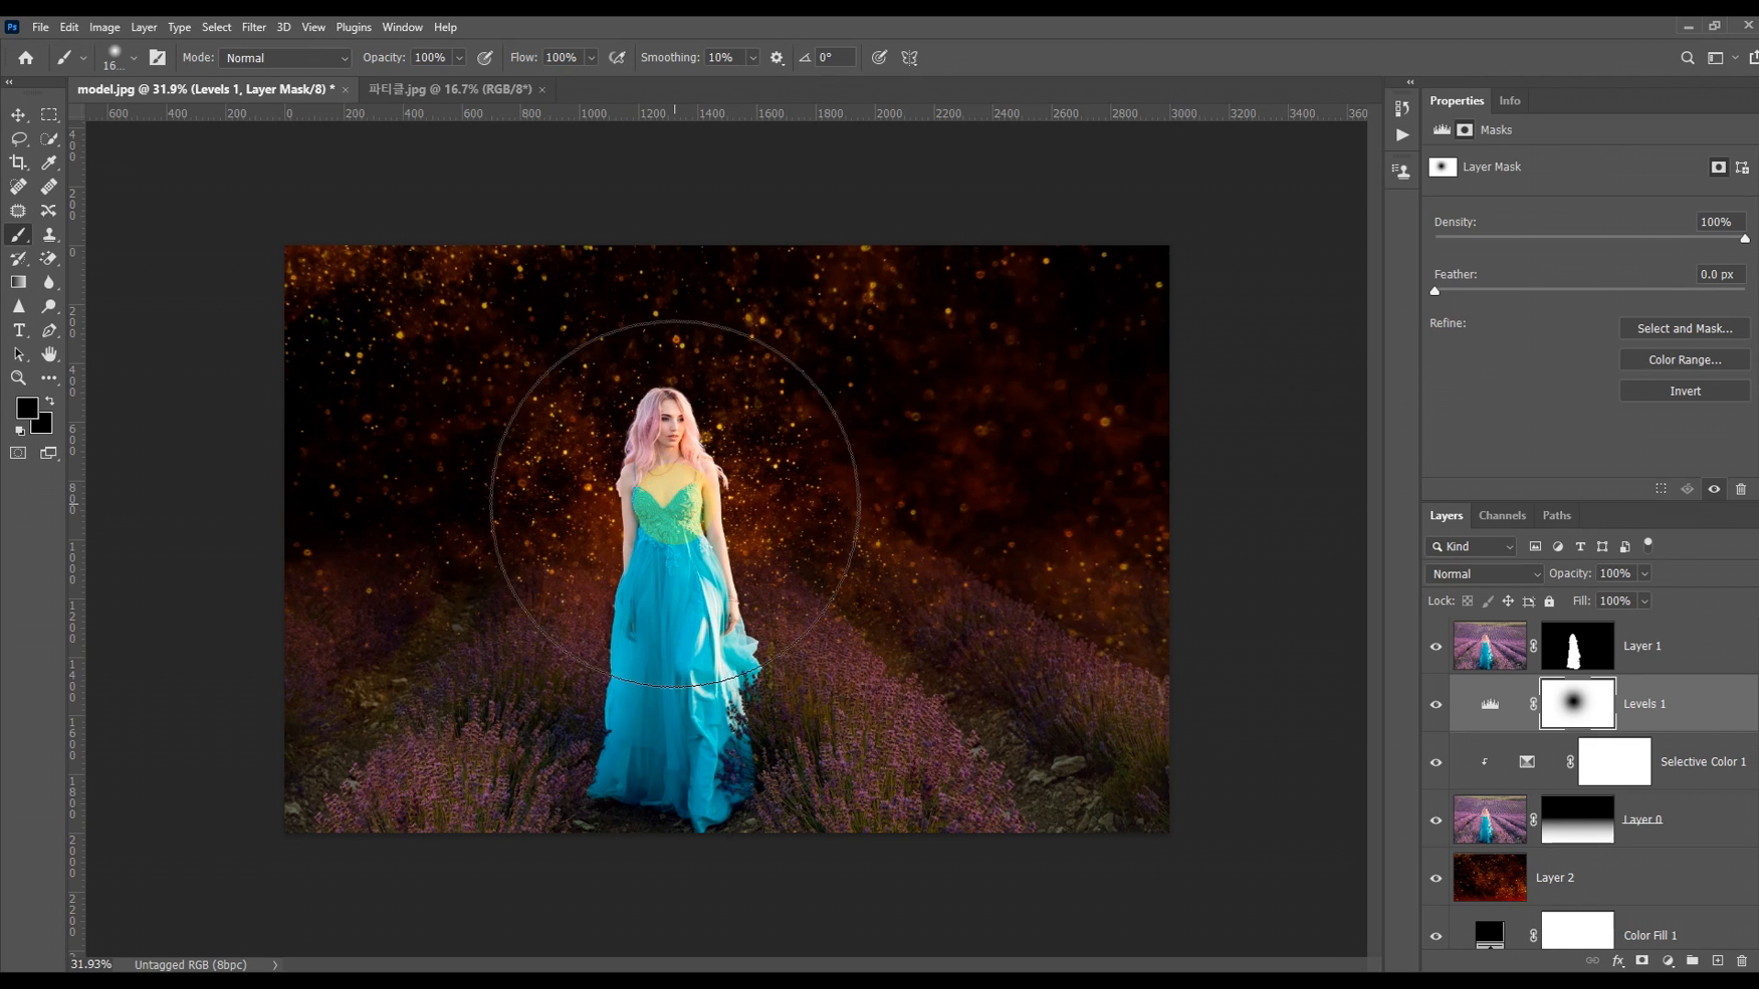
{"action": "left_click", "coordinate": [674, 504]}
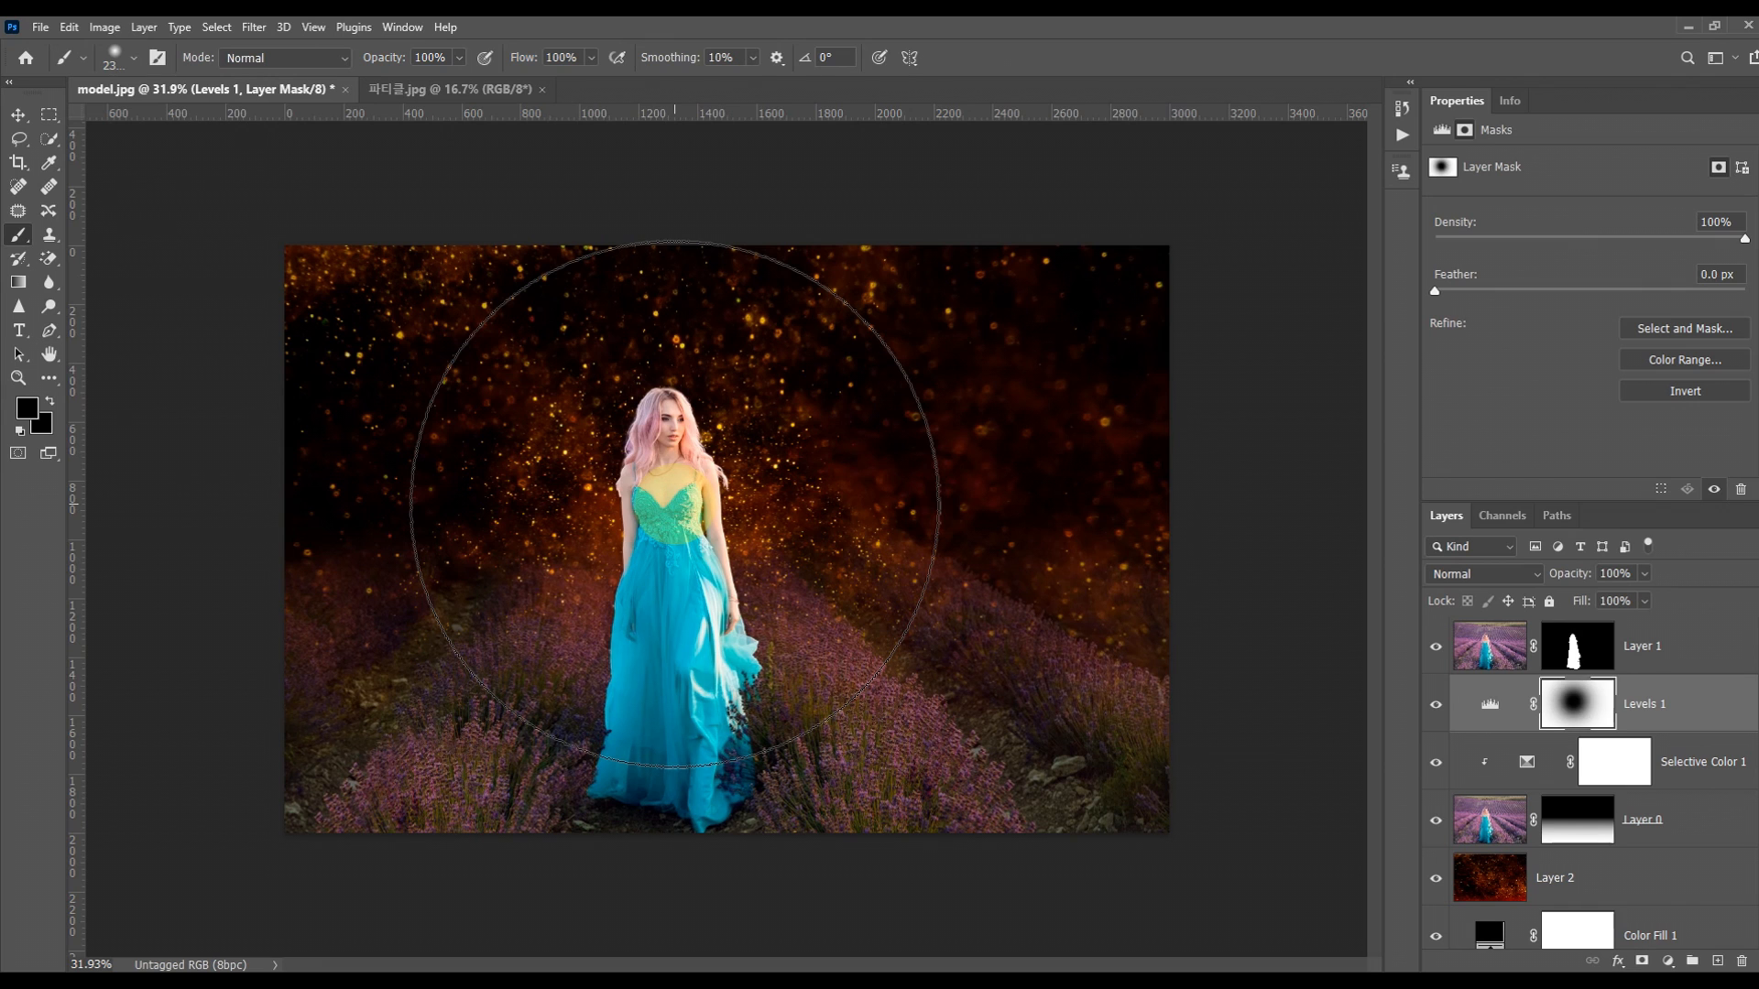
{"action": "key", "text": "bracketleft"}
{"action": "key", "text": "bracketleft"}
{"action": "key", "text": "bracketleft"}
{"action": "key", "text": "bracketleft"}
{"action": "key", "text": "bracketleft"}
{"action": "key", "text": "bracketleft"}
{"action": "key", "text": "bracketleft"}
{"action": "key", "text": "bracketleft"}
{"action": "key", "text": "bracketleft"}
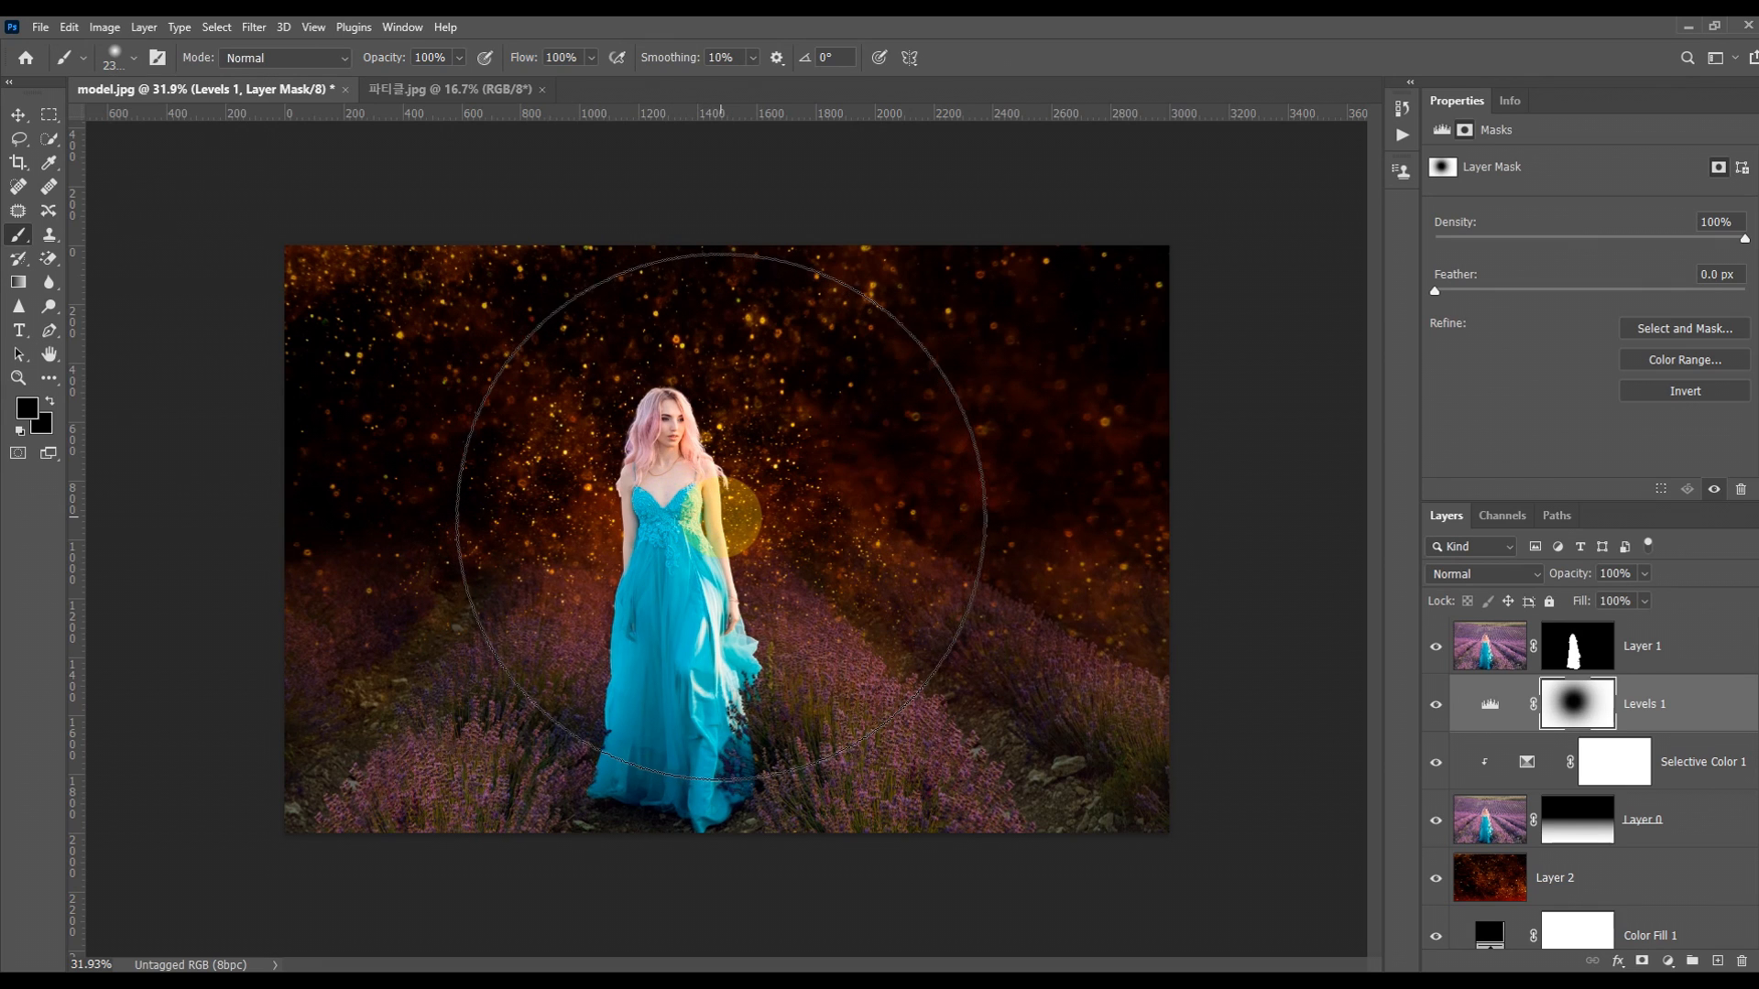
{"action": "key", "text": "bracketleft"}
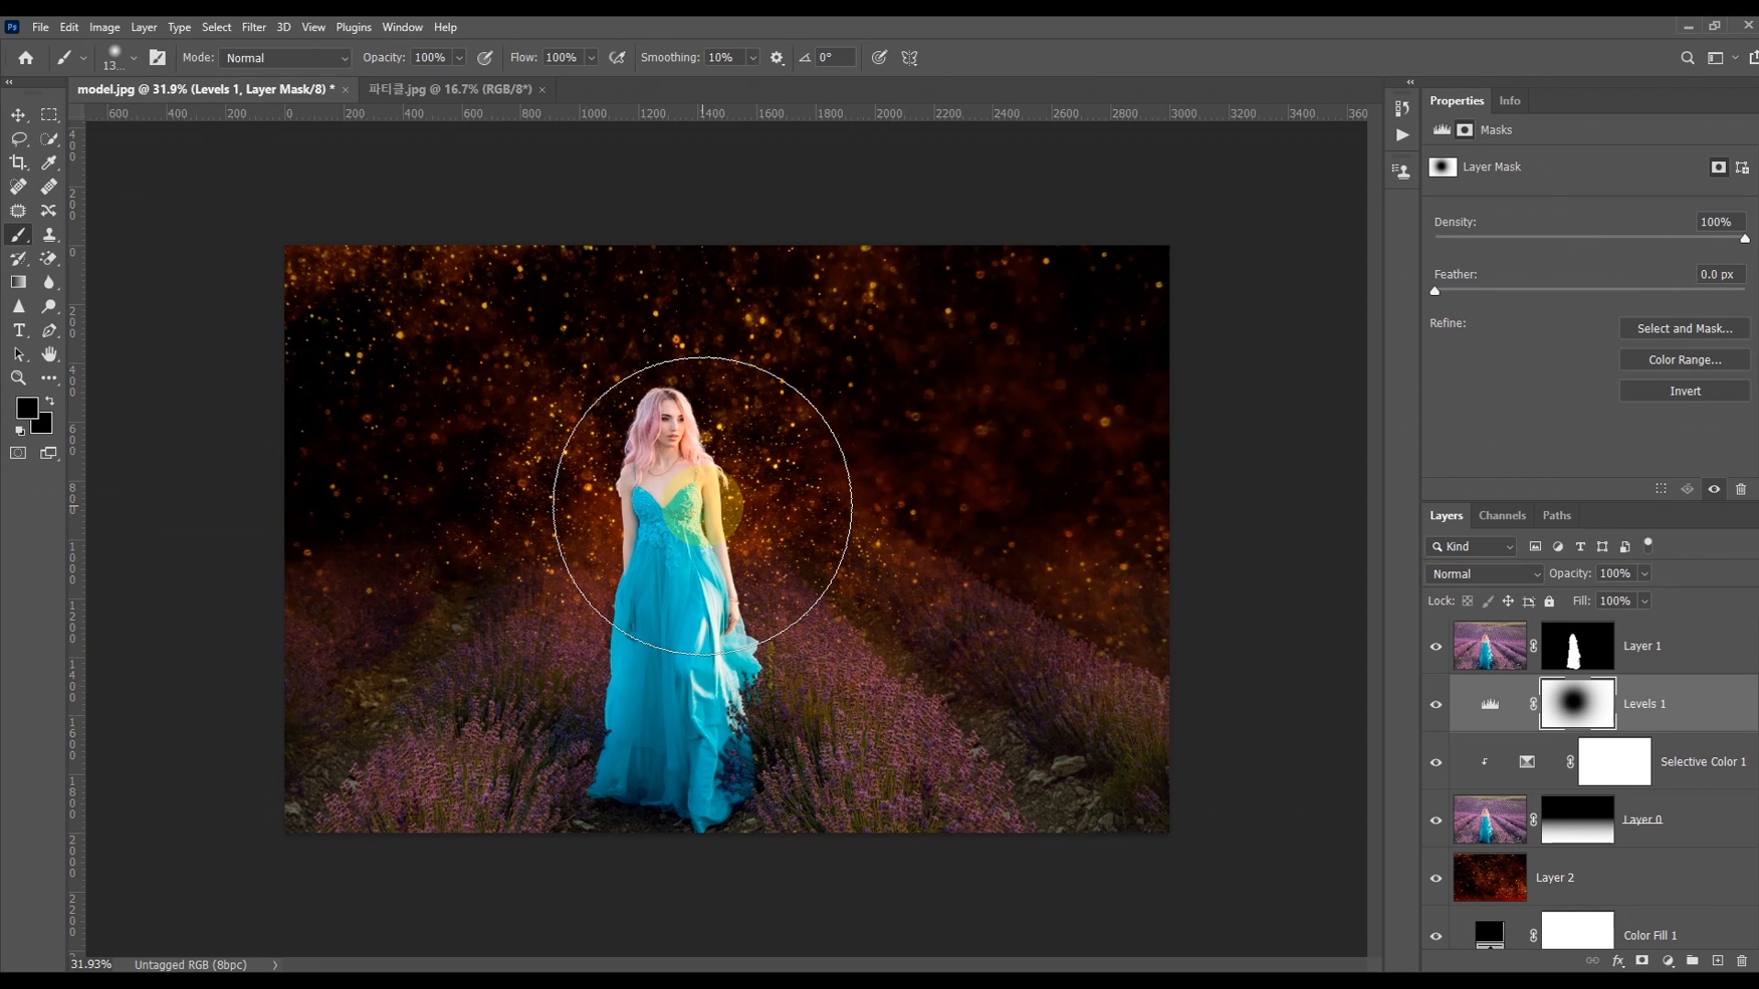
- Toggle the Levels 1 layer's visibility to compare the image with and without the darkening
{"action": "left_click", "coordinate": [1436, 707]}
{"action": "left_click", "coordinate": [1436, 712]}
{"action": "left_click", "coordinate": [1435, 713]}
{"action": "left_click", "coordinate": [1436, 712]}
{"action": "left_click", "coordinate": [1436, 713]}
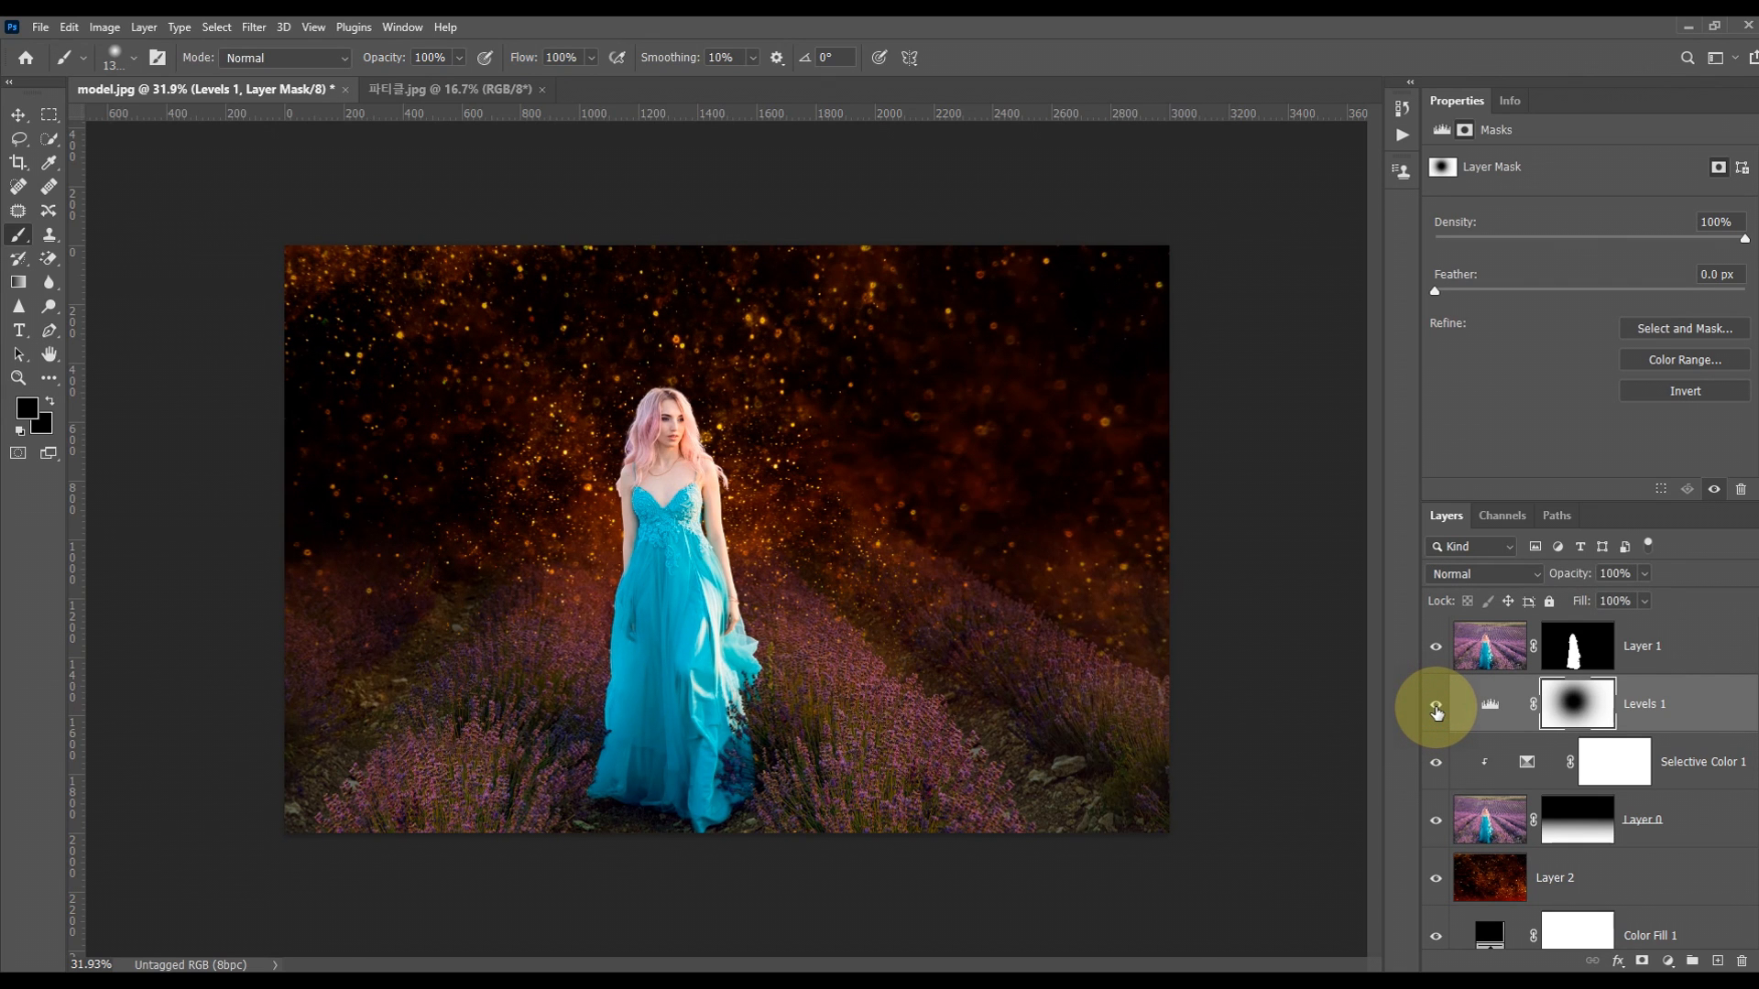
- Add a Photo Filter adjustment with Warming Filter (85) above Layer 1 and clip it to that layer
{"action": "left_click", "coordinate": [1680, 642]}
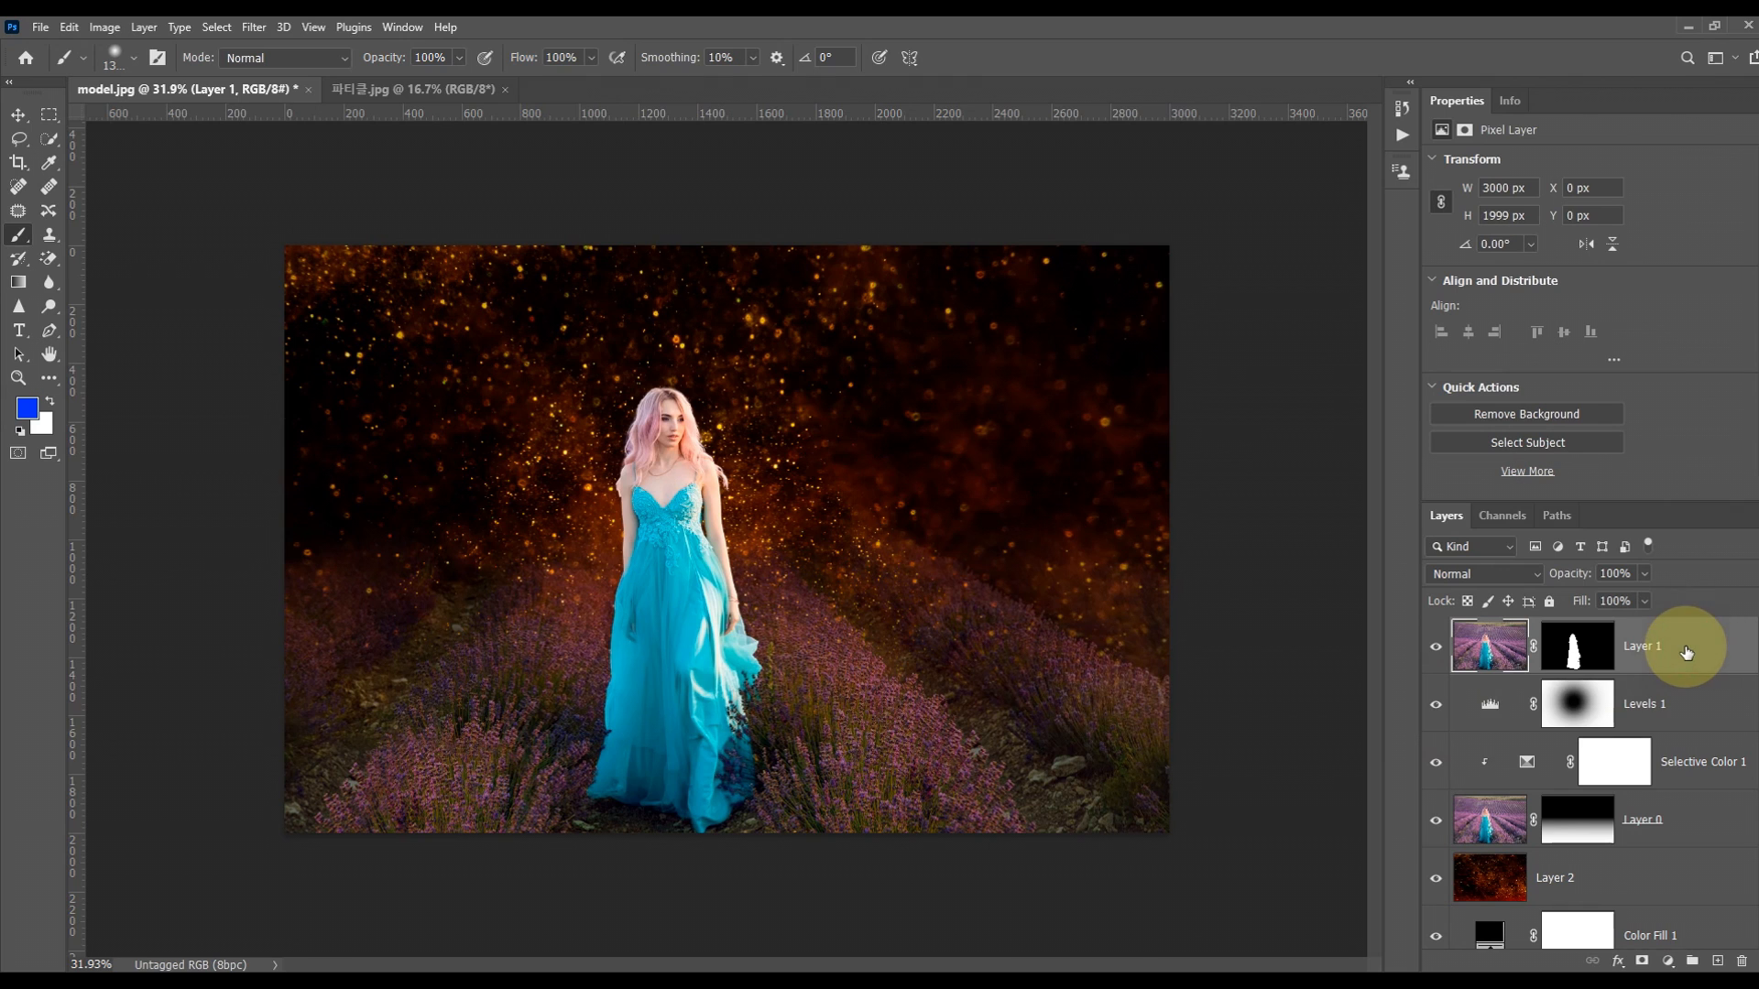
{"action": "left_click", "coordinate": [1667, 961]}
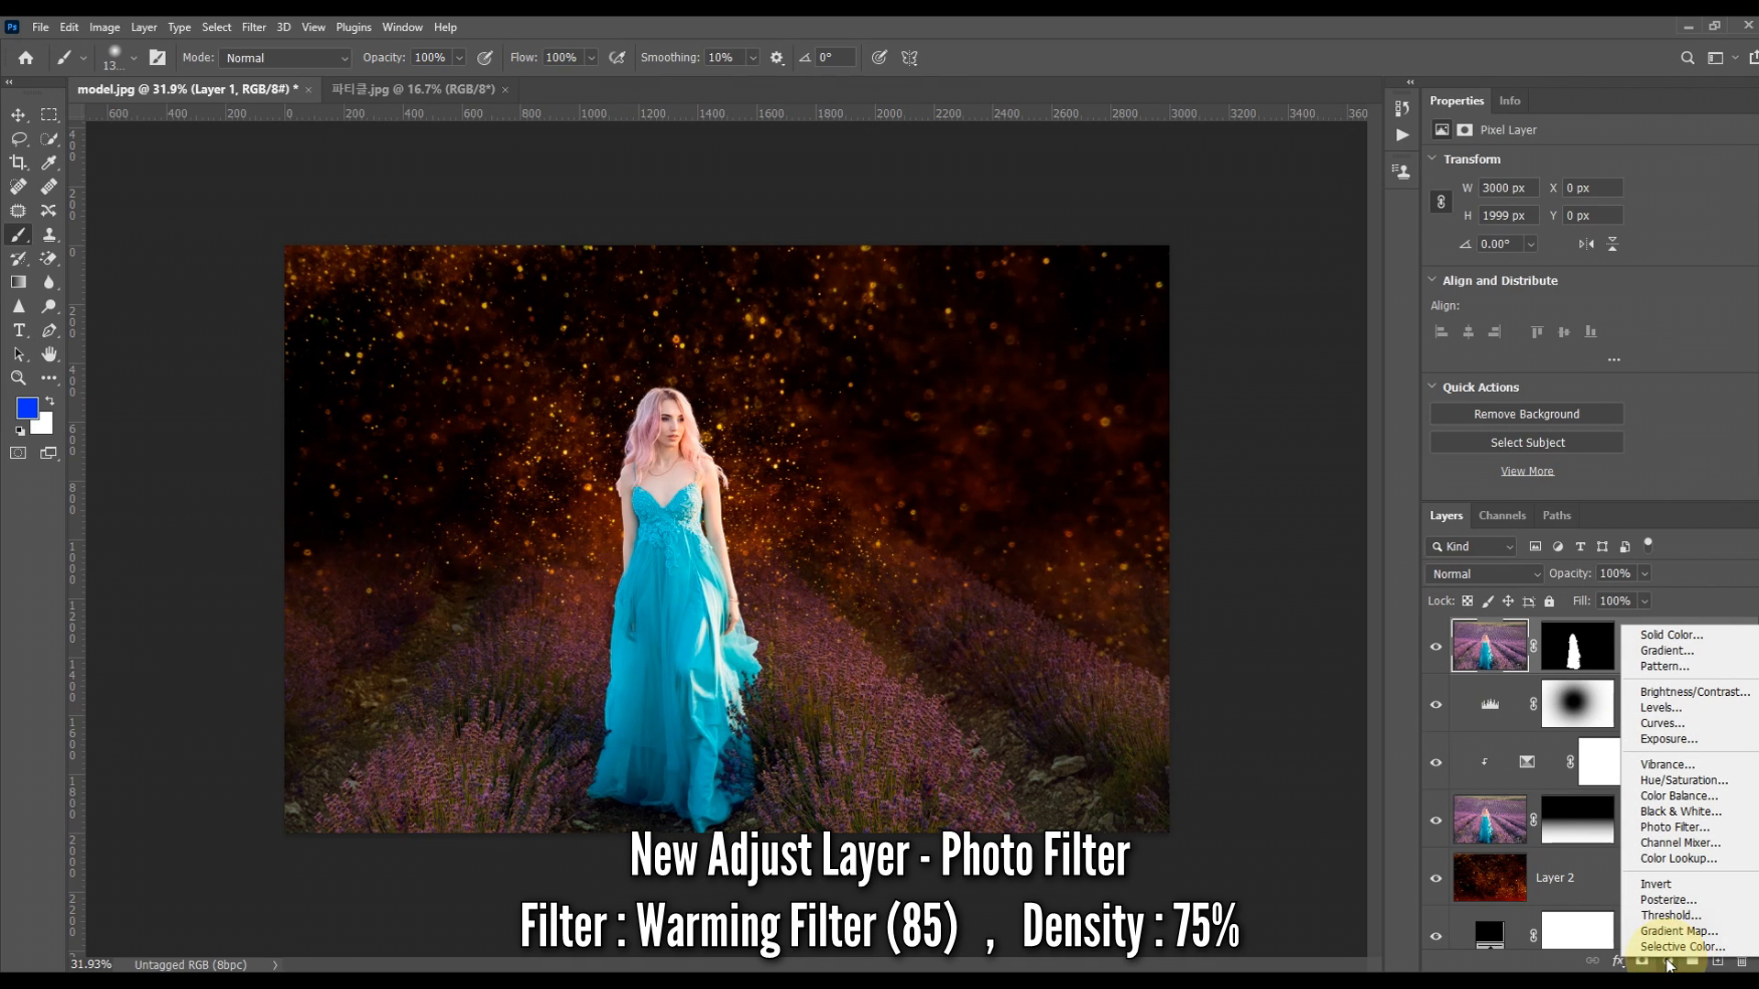
{"action": "left_click", "coordinate": [1725, 827]}
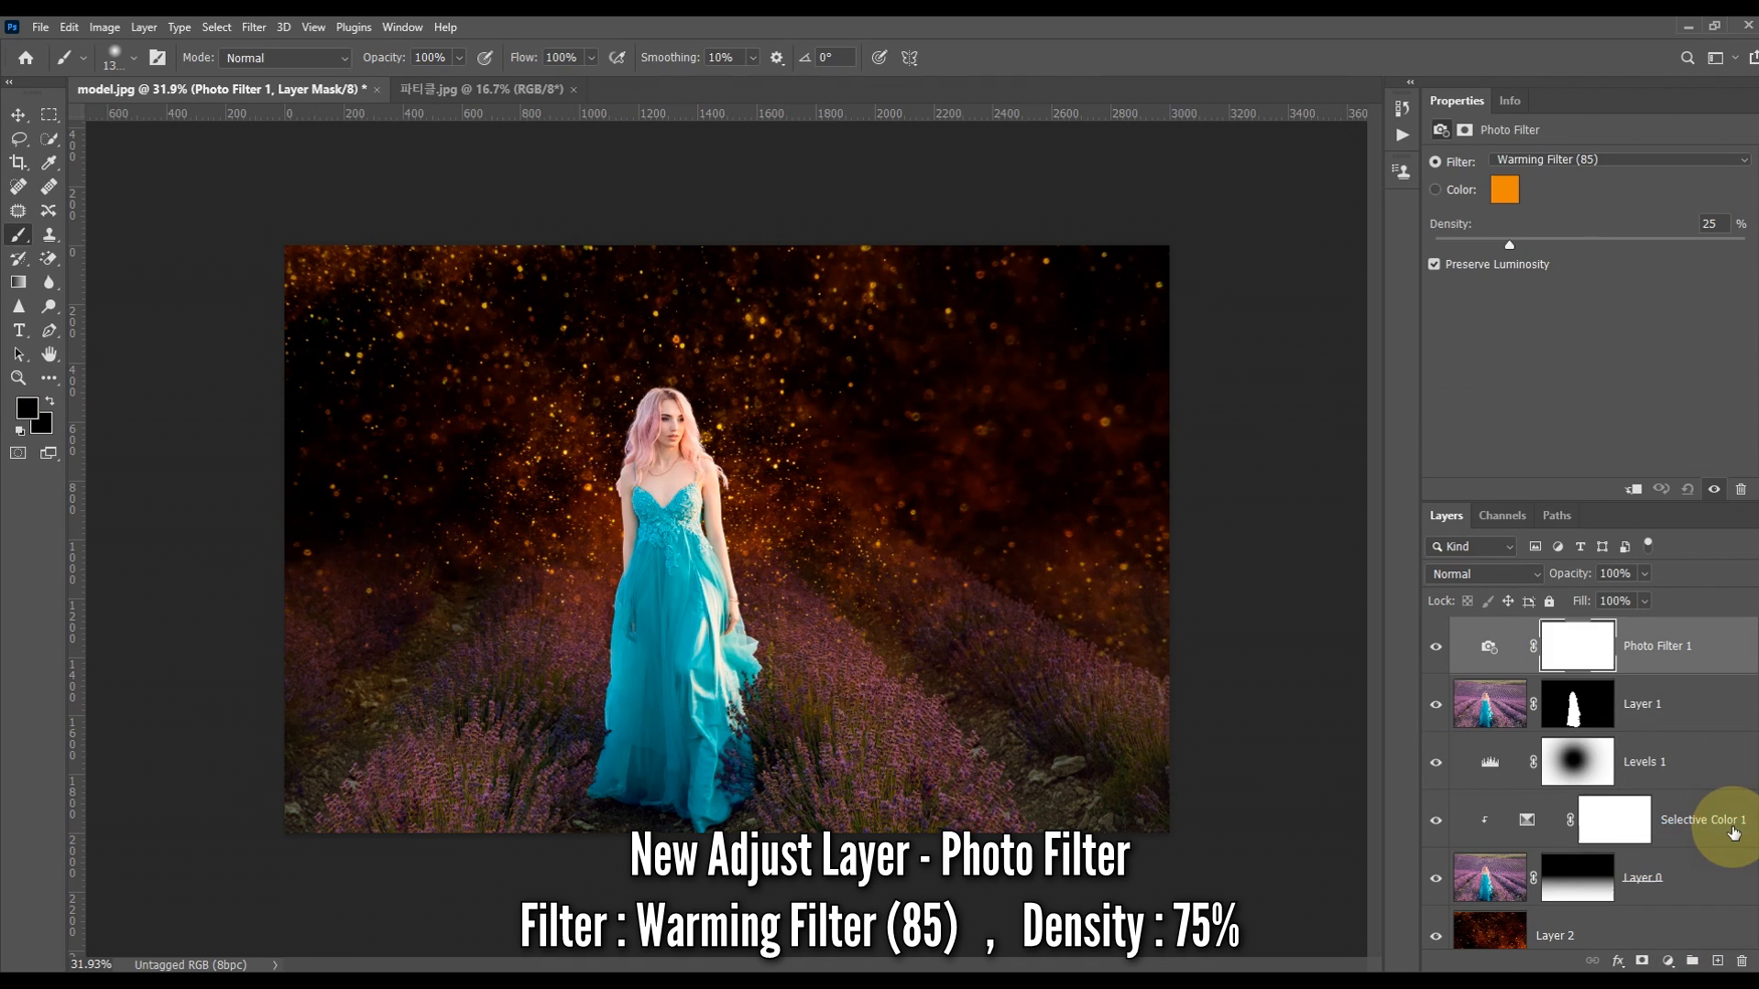
{"action": "left_click", "coordinate": [1633, 492]}
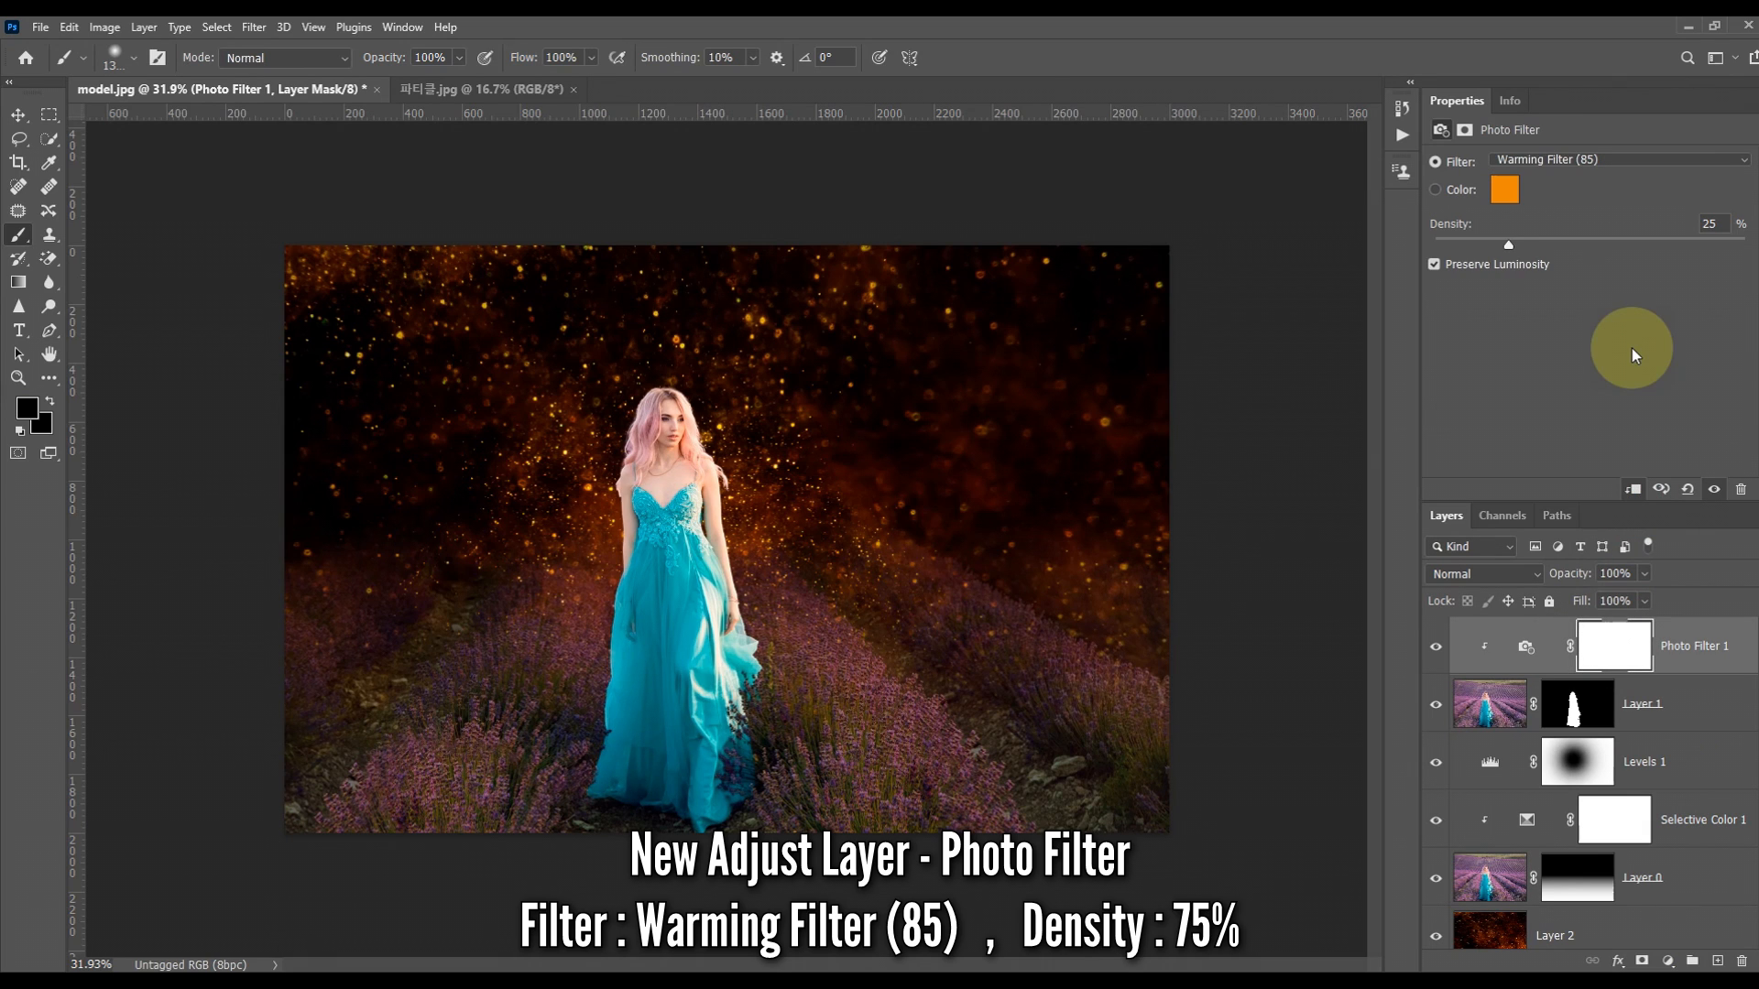
- Keep the Photo Filter on Warming Filter (85) and raise its density to 75%
{"action": "left_click", "coordinate": [1695, 160]}
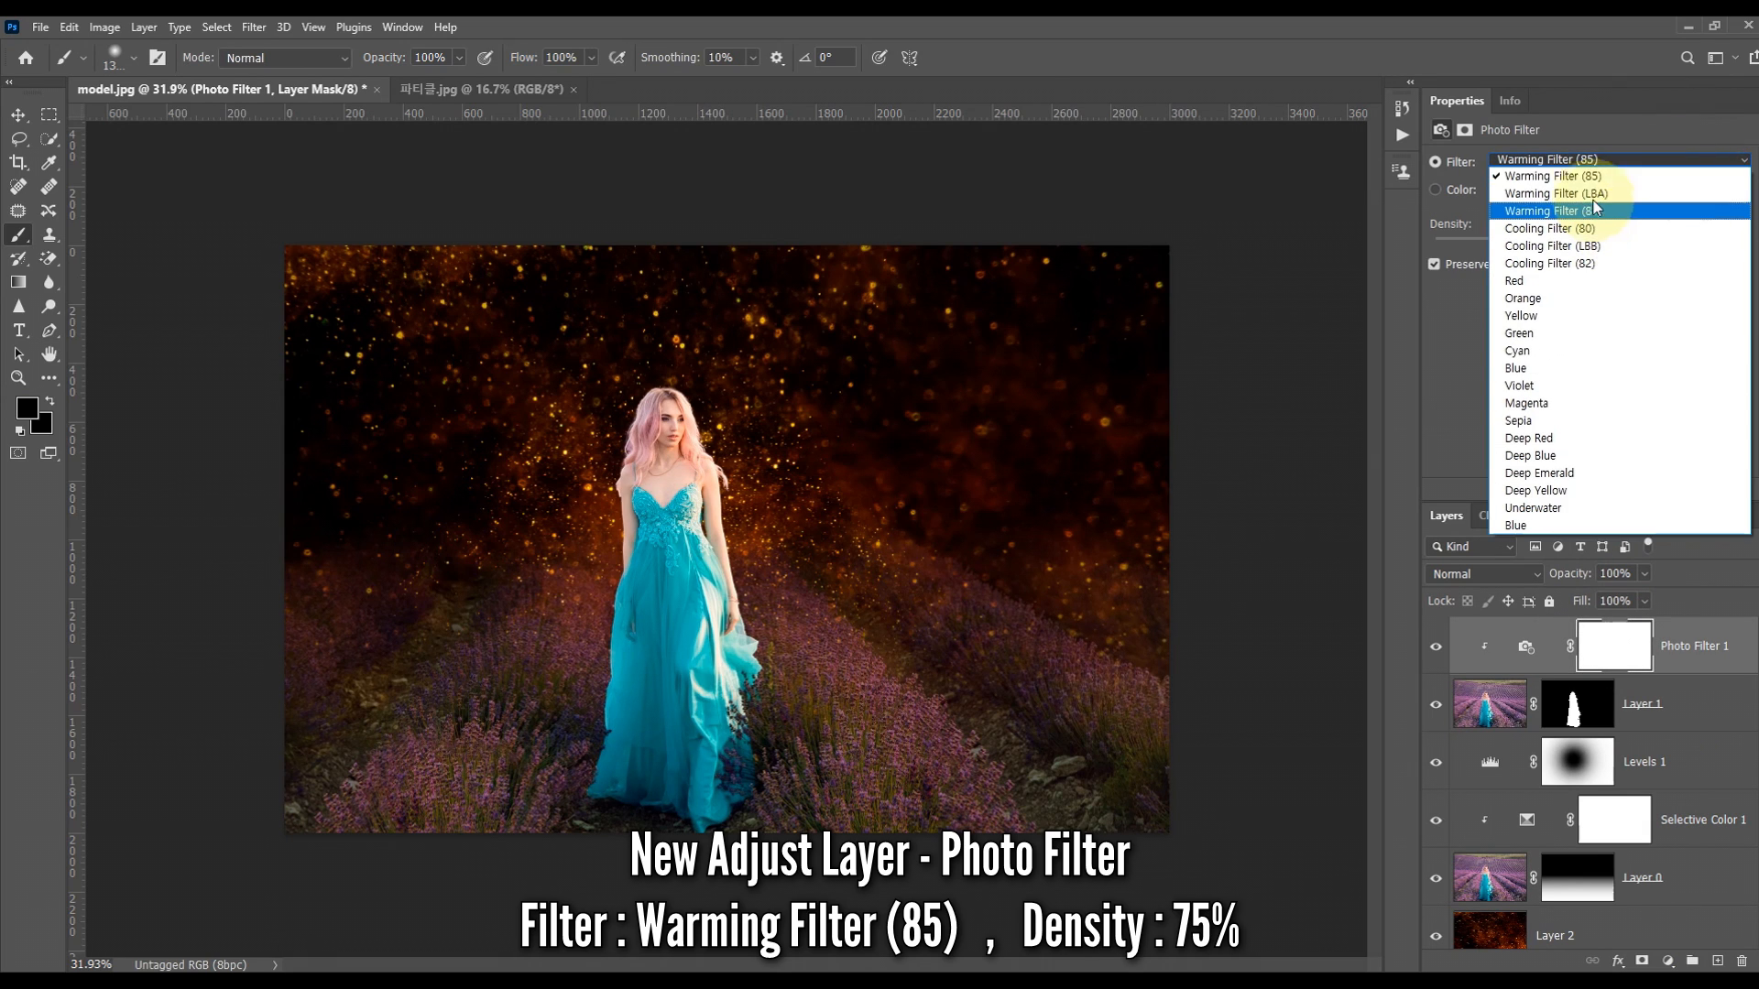
{"action": "left_click", "coordinate": [1586, 176]}
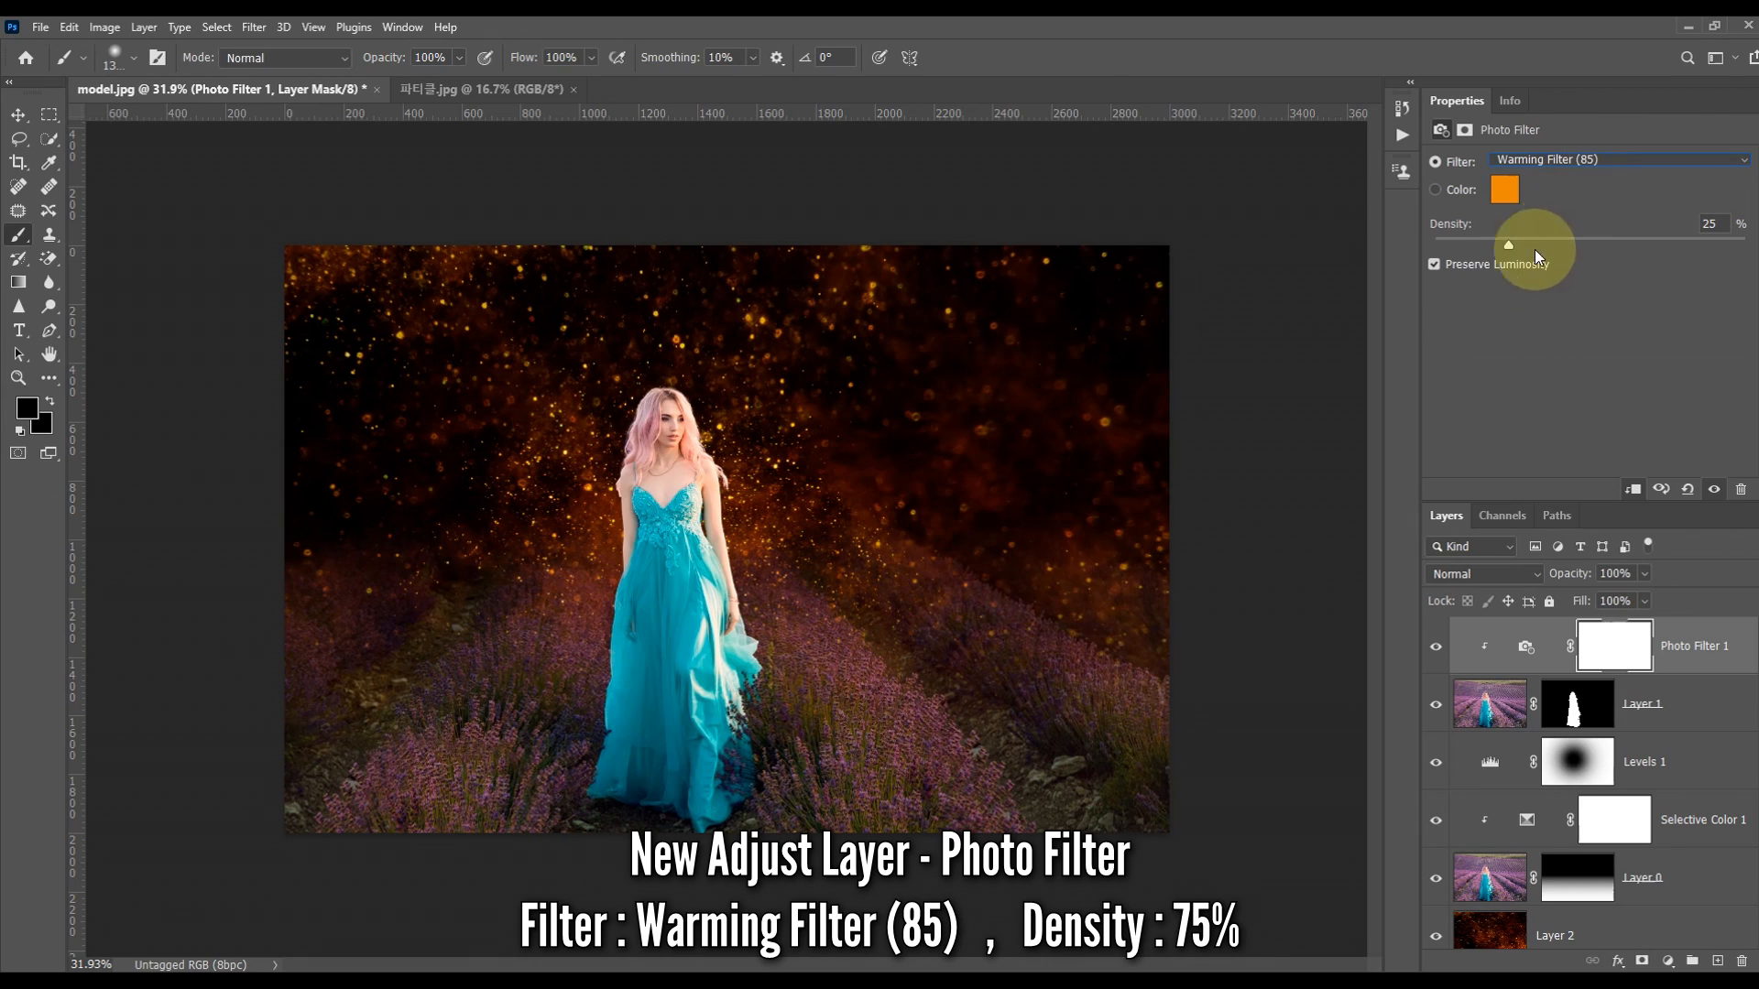
{"action": "left_click_drag", "start_coordinate": [1508, 246], "coordinate": [1660, 253]}
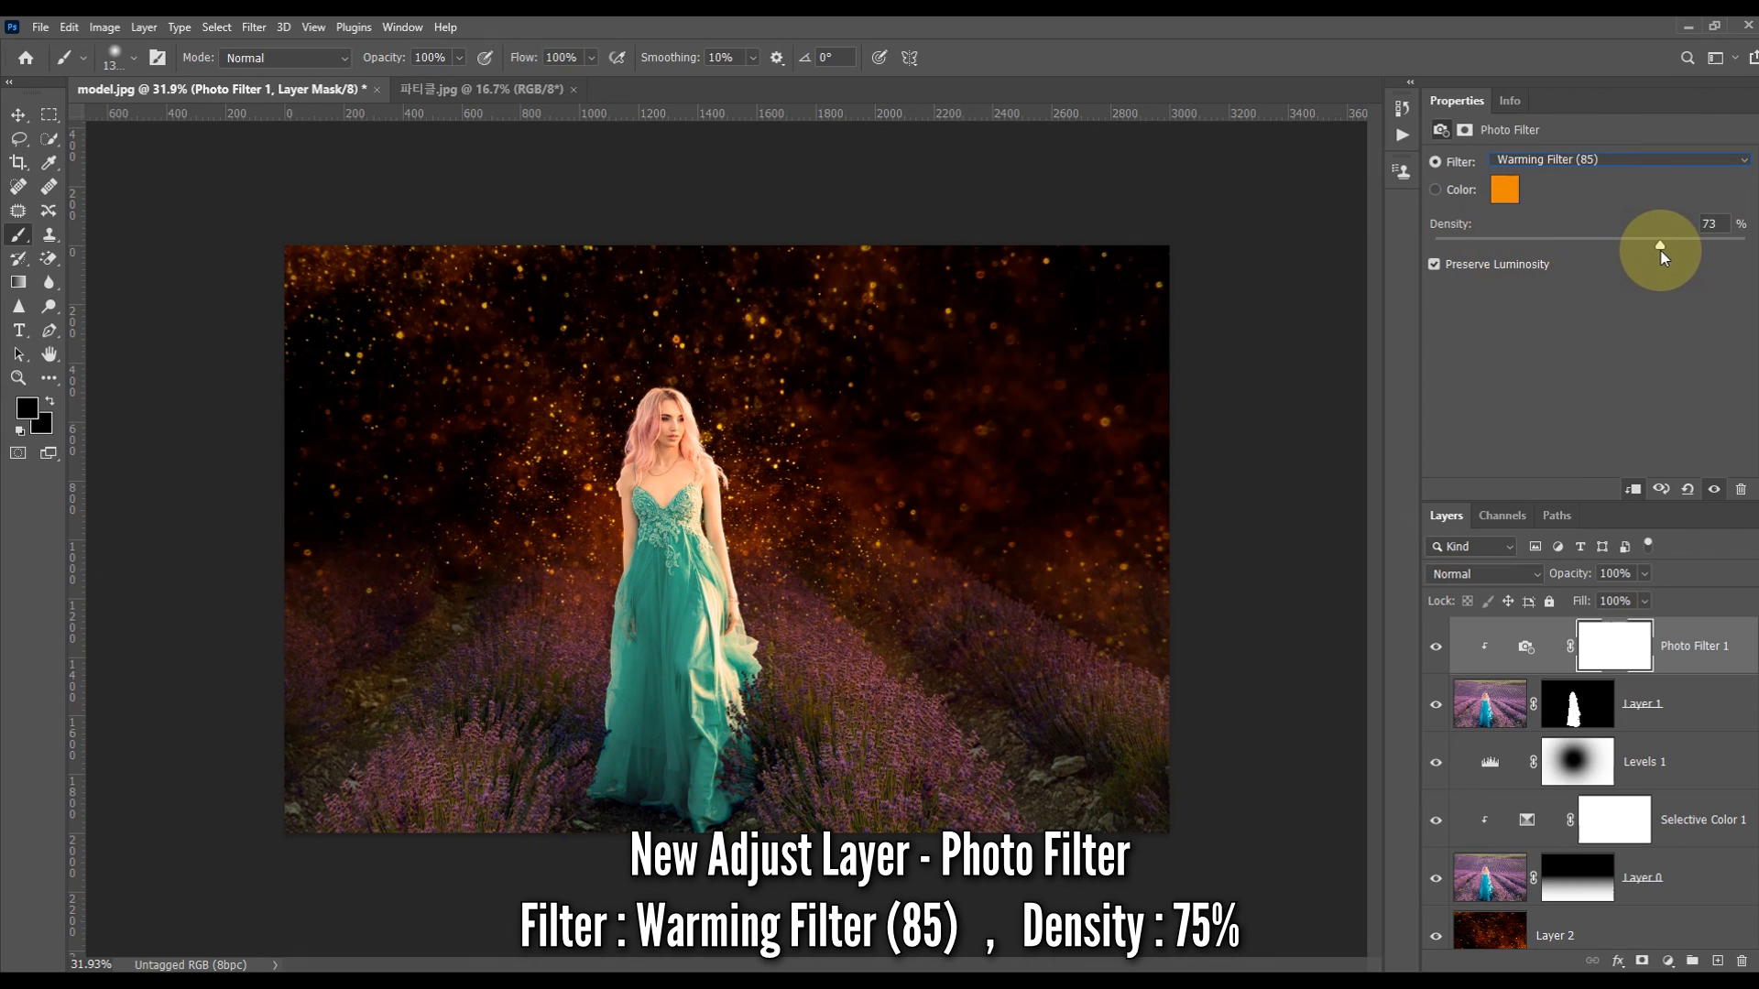
- Toggle the Photo Filter 1 layer's visibility to compare the woman with and without the warming
{"action": "left_click", "coordinate": [1436, 648]}
{"action": "left_click", "coordinate": [1437, 650]}
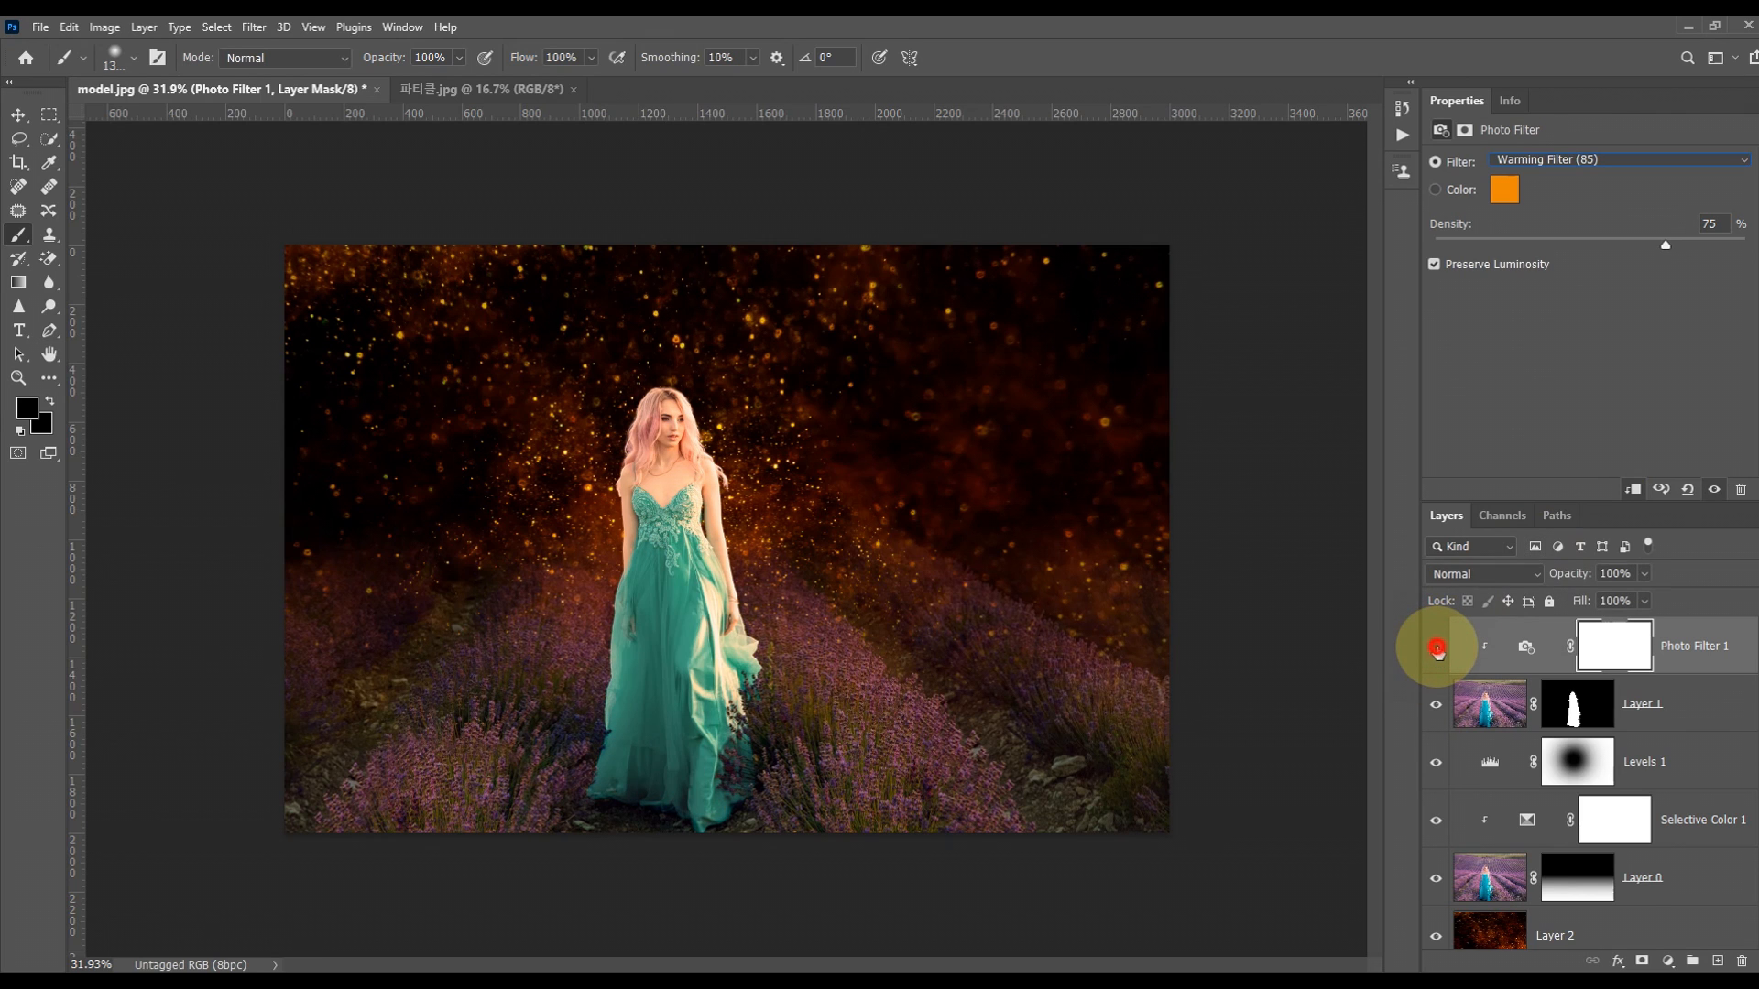
{"action": "left_click", "coordinate": [1437, 649]}
{"action": "left_click", "coordinate": [1439, 649]}
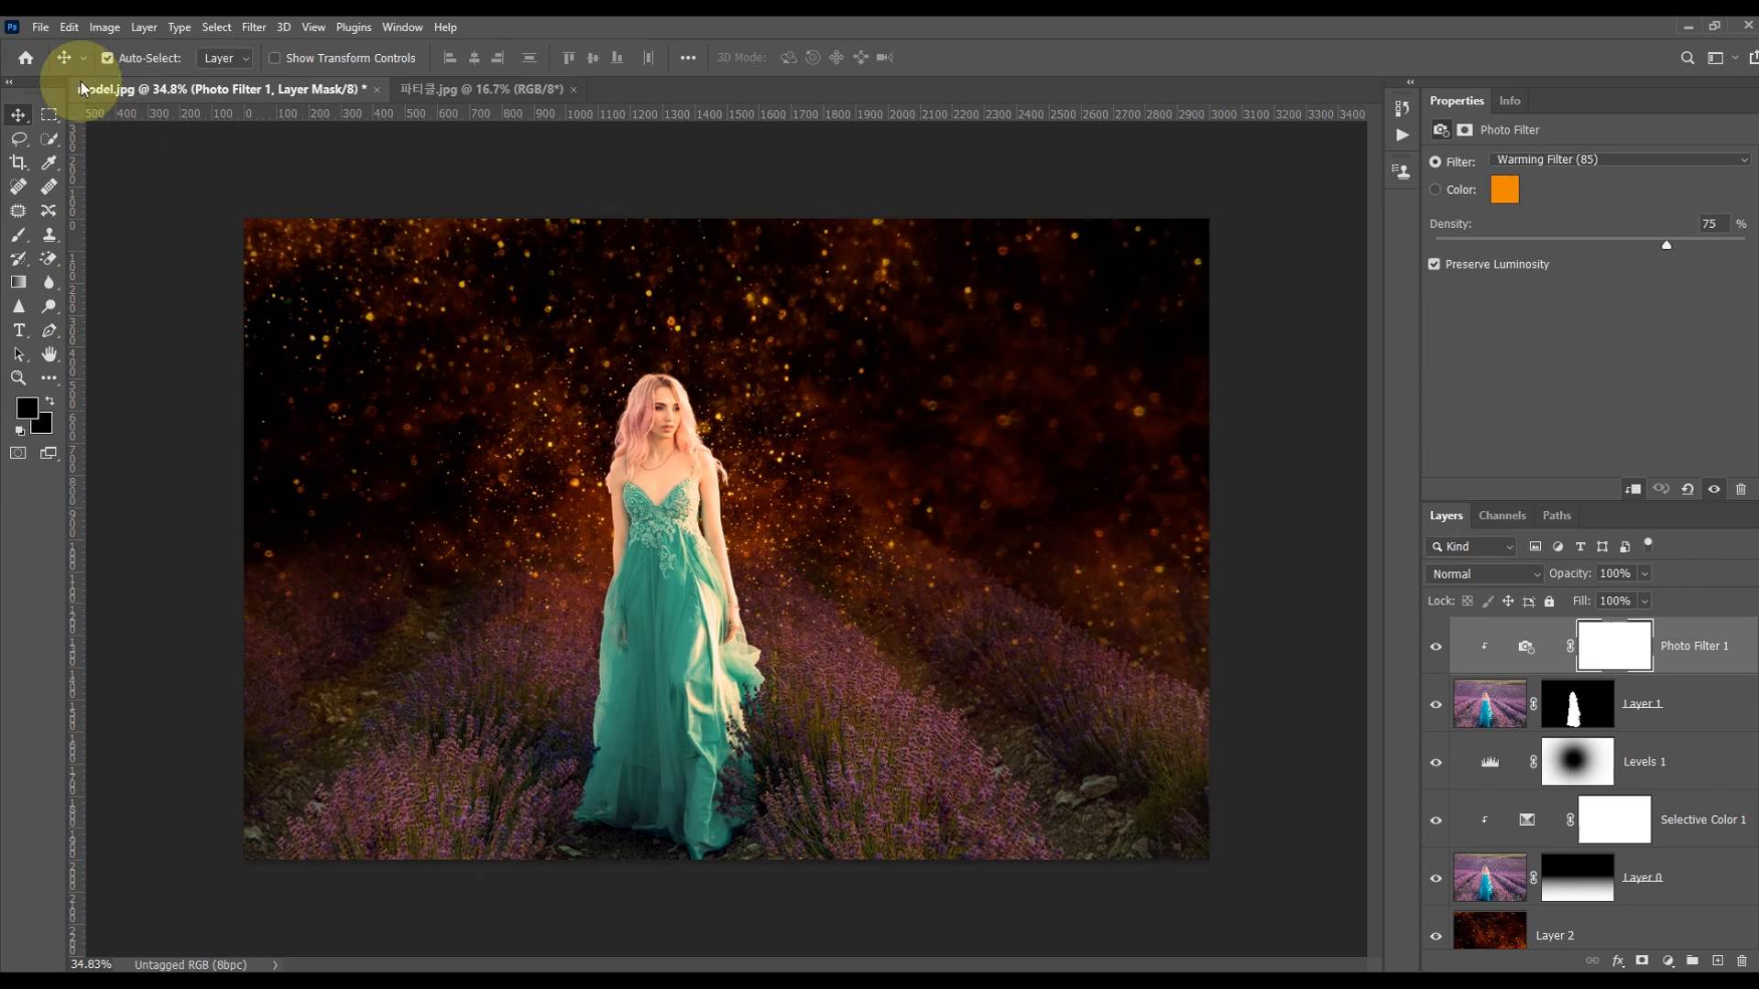
- Open the texture image 텍스쳐 and bring it into the model.jpg composite as a new layer on top
{"action": "left_click", "coordinate": [41, 27]}
{"action": "left_click", "coordinate": [59, 67]}
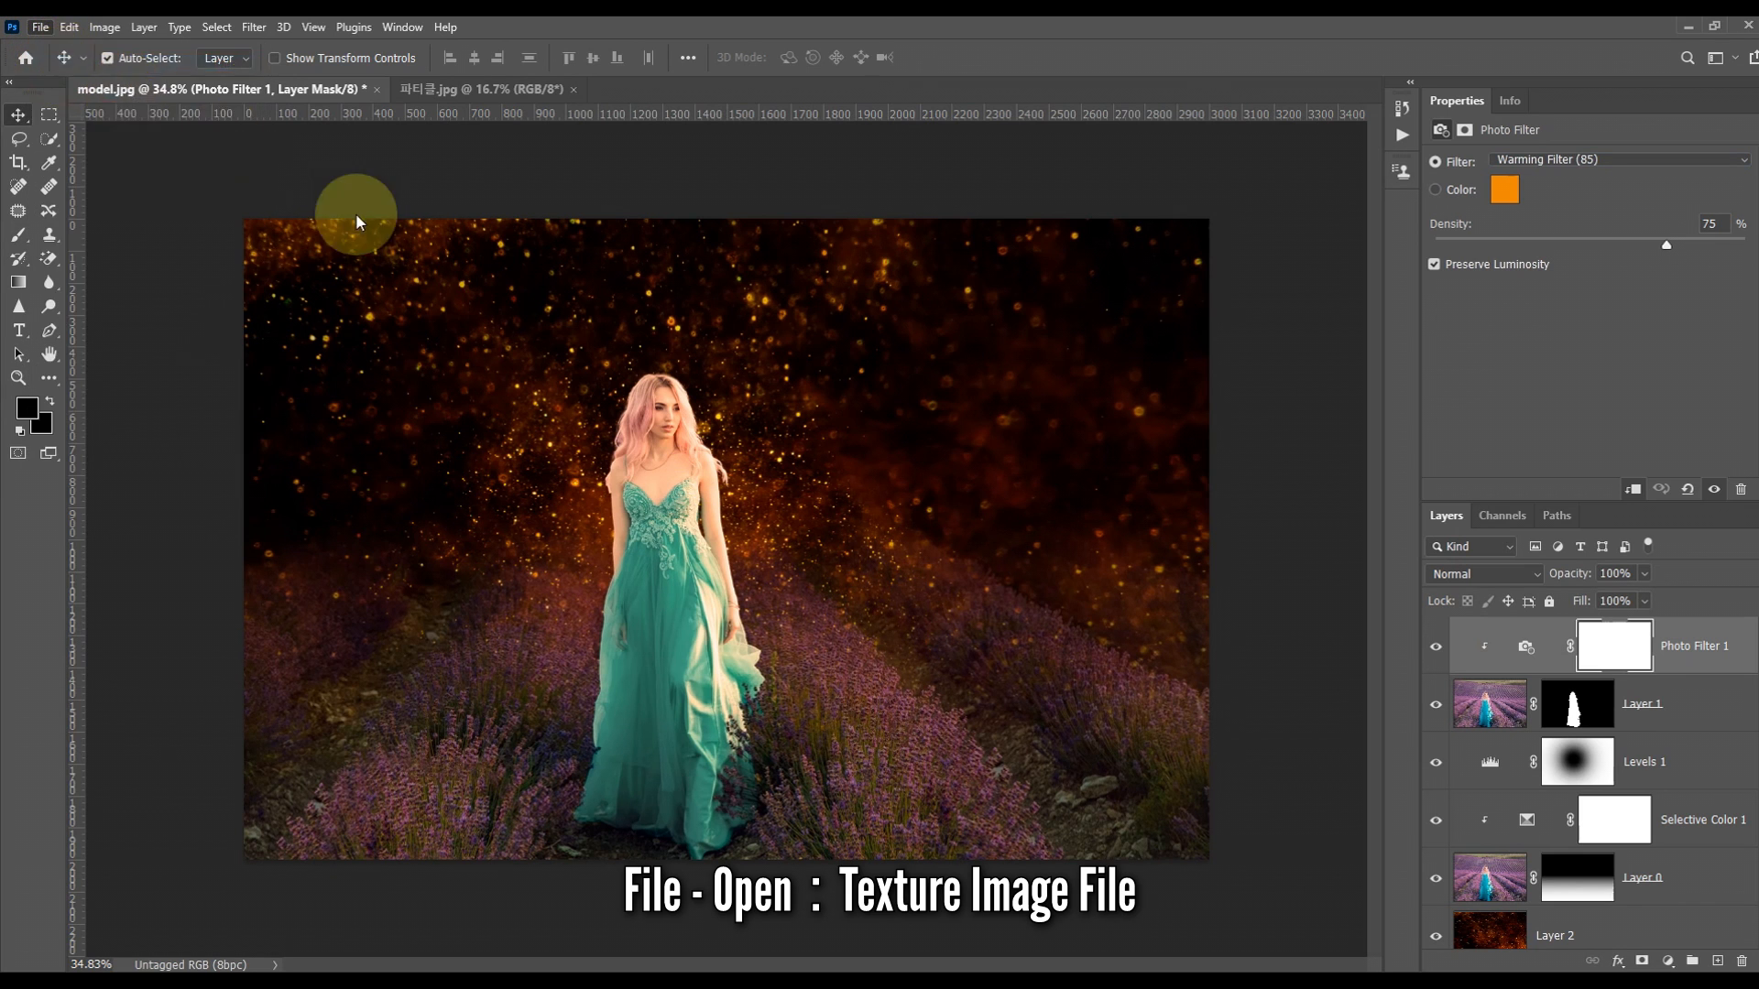
{"action": "left_click", "coordinate": [520, 165]}
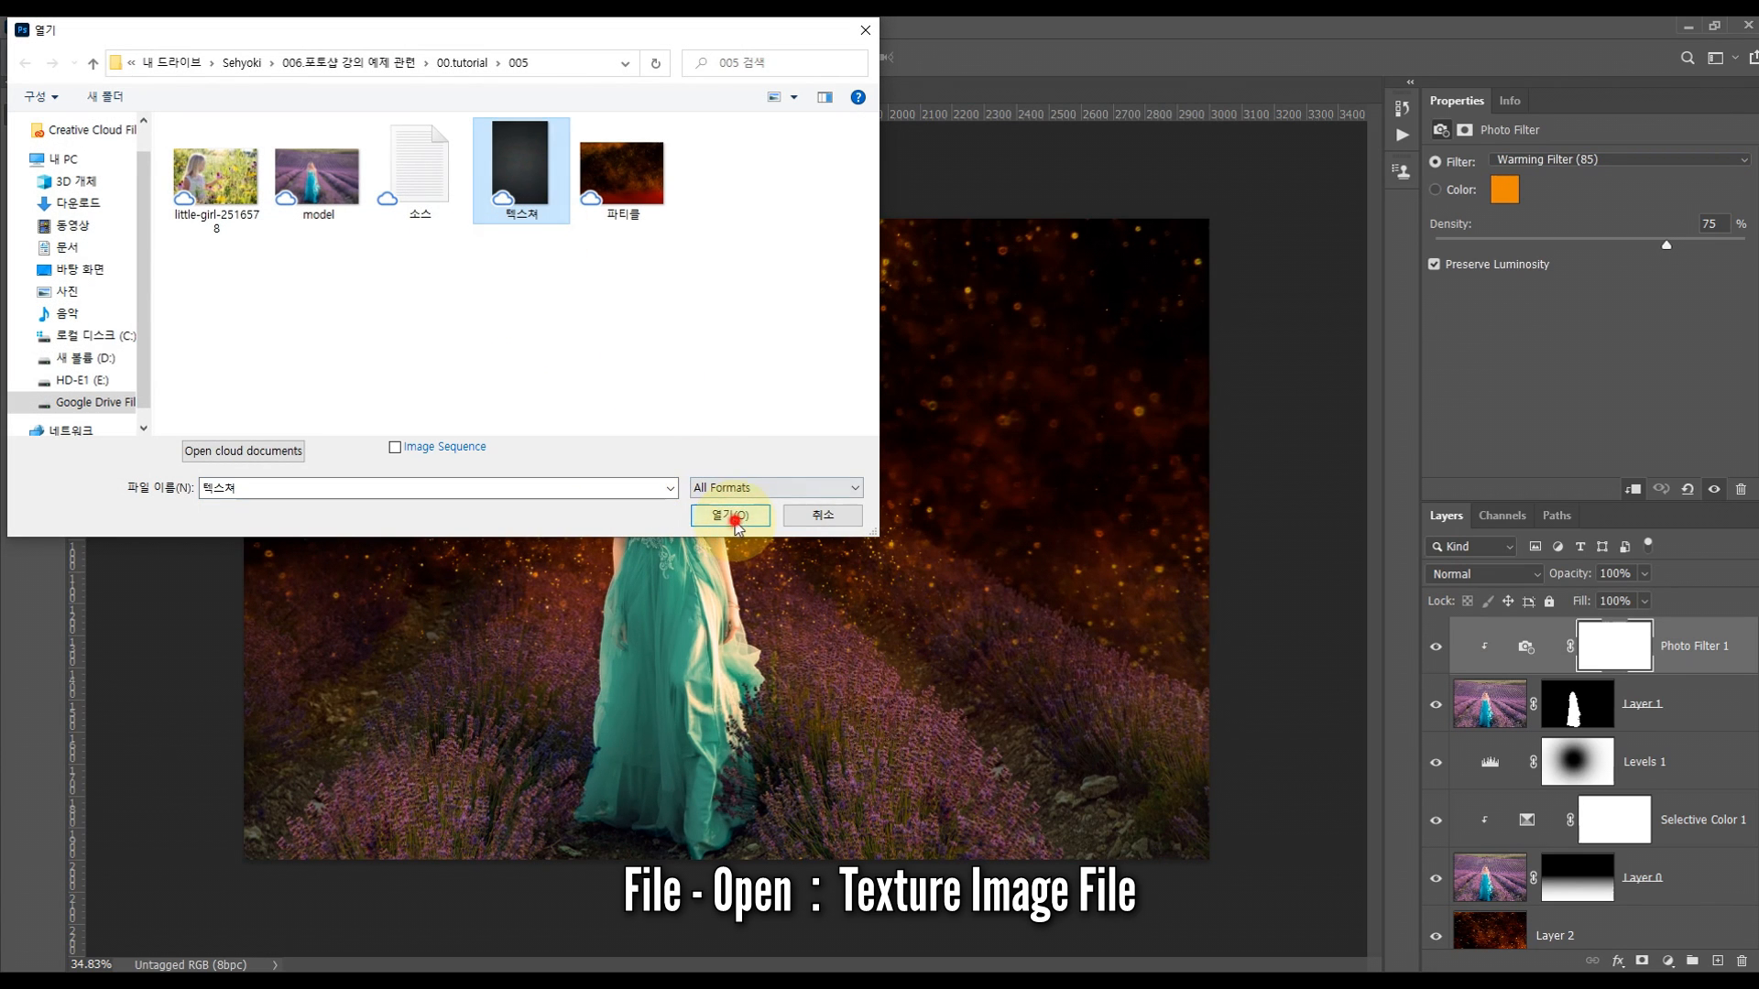
{"action": "left_click", "coordinate": [730, 515]}
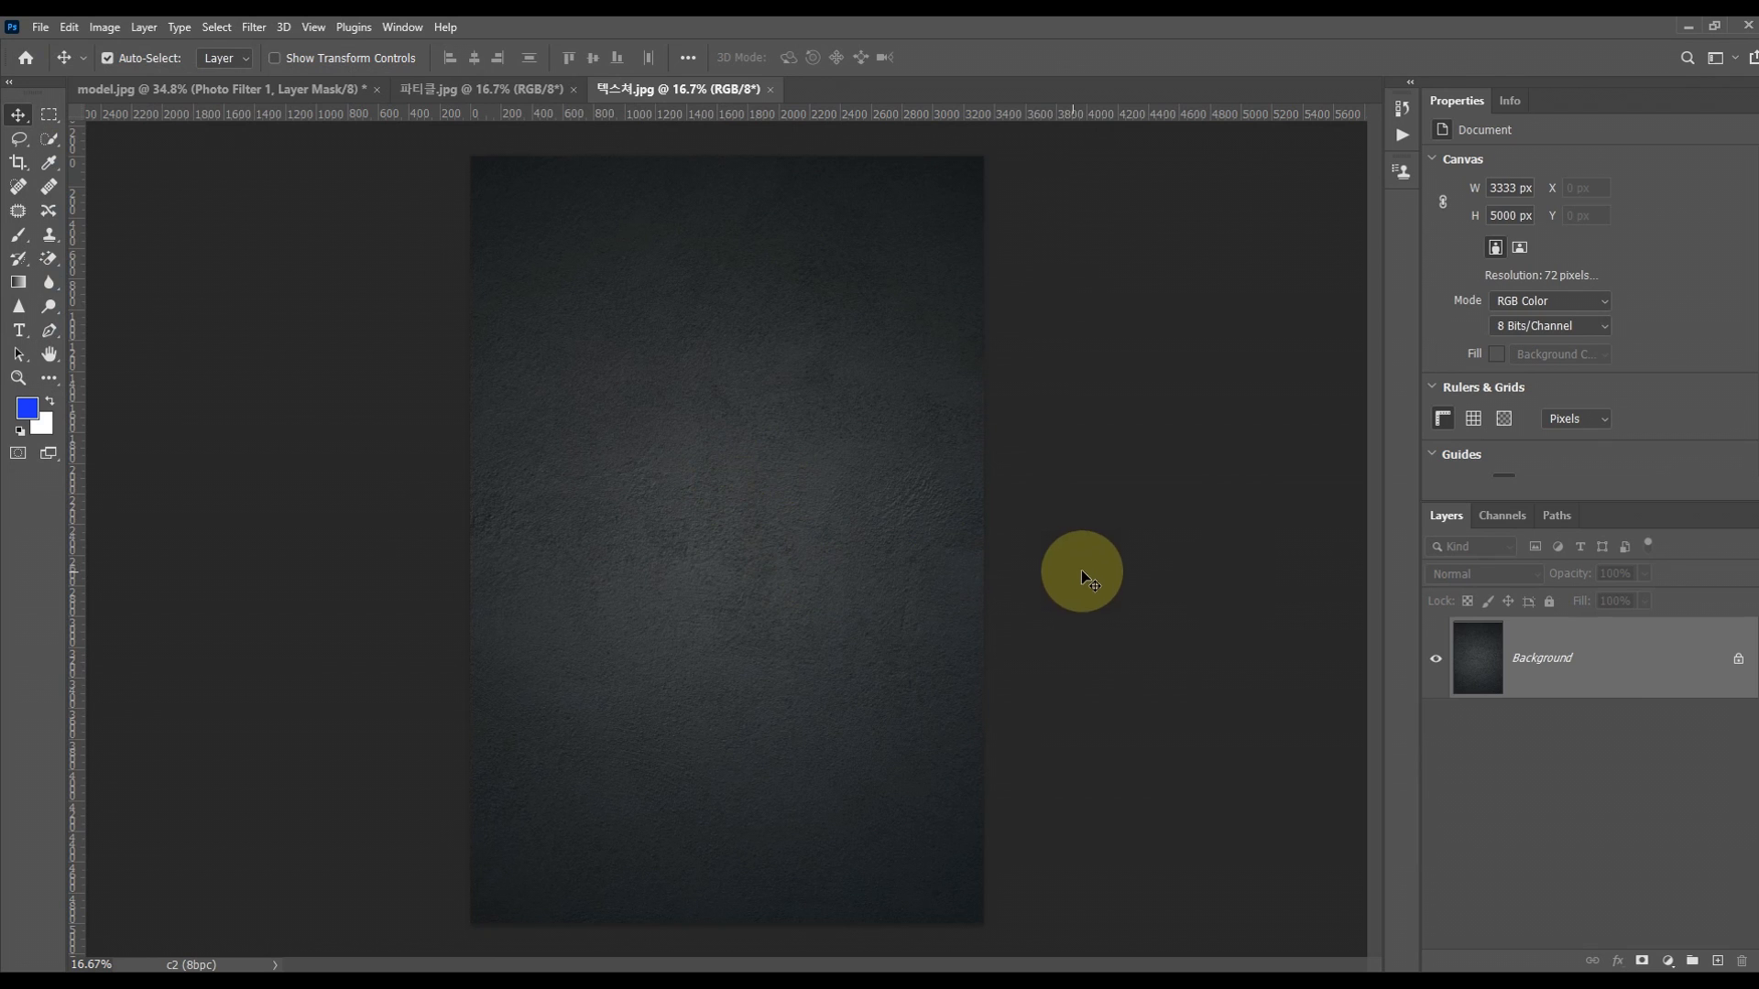
{"action": "left_click_drag", "start_coordinate": [652, 257], "coordinate": [738, 503]}
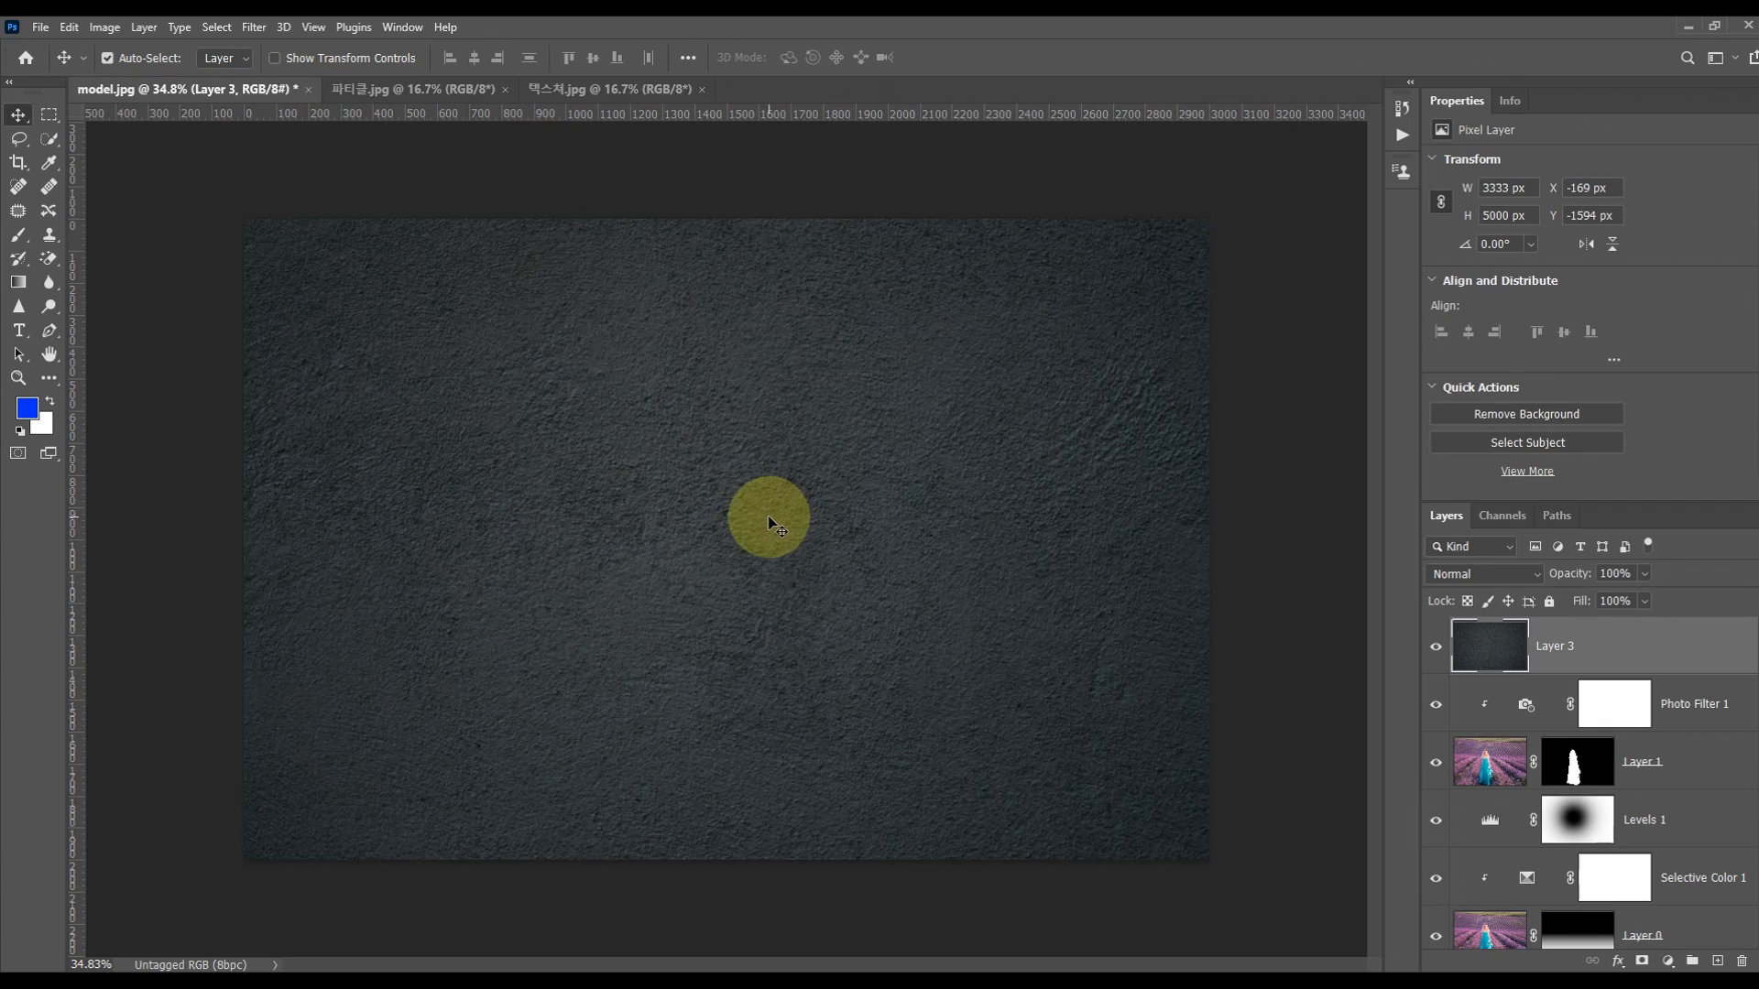
- Rotate the texture layer 90° clockwise and scale it down to 3029 × 2019 px, positioned to cover the canvas
{"action": "key", "text": "ctrl+t"}
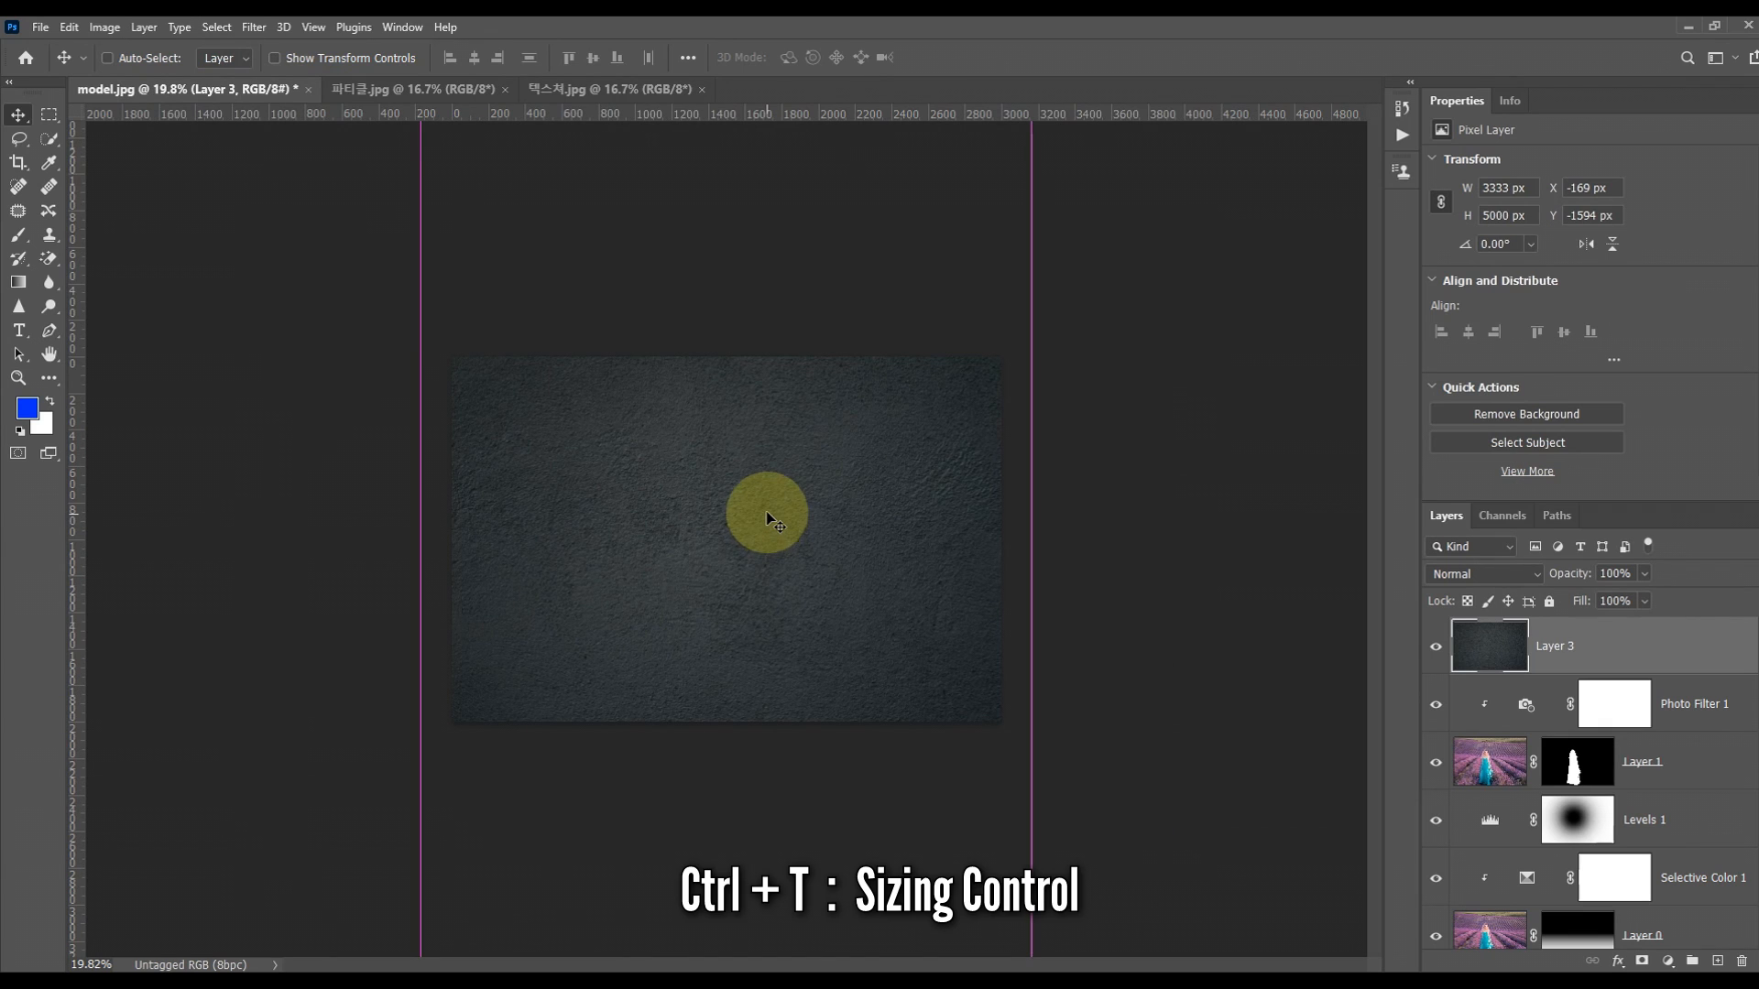
{"action": "right_click", "coordinate": [796, 553]}
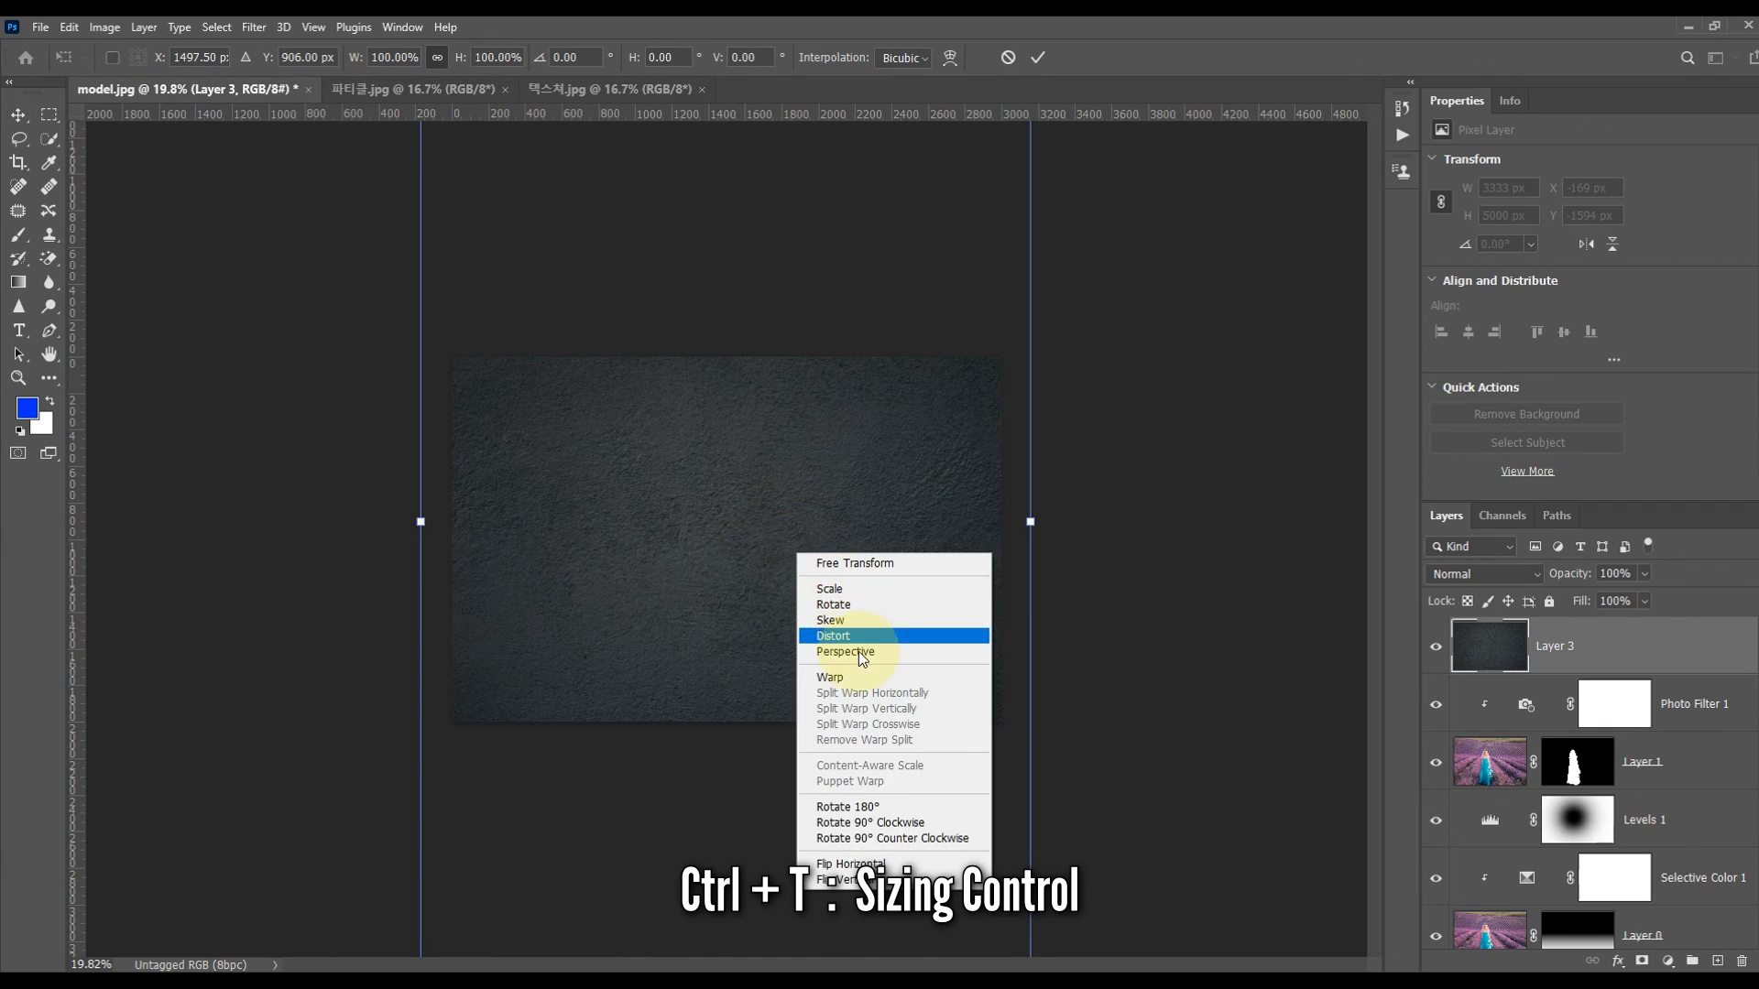
{"action": "left_click", "coordinate": [899, 823]}
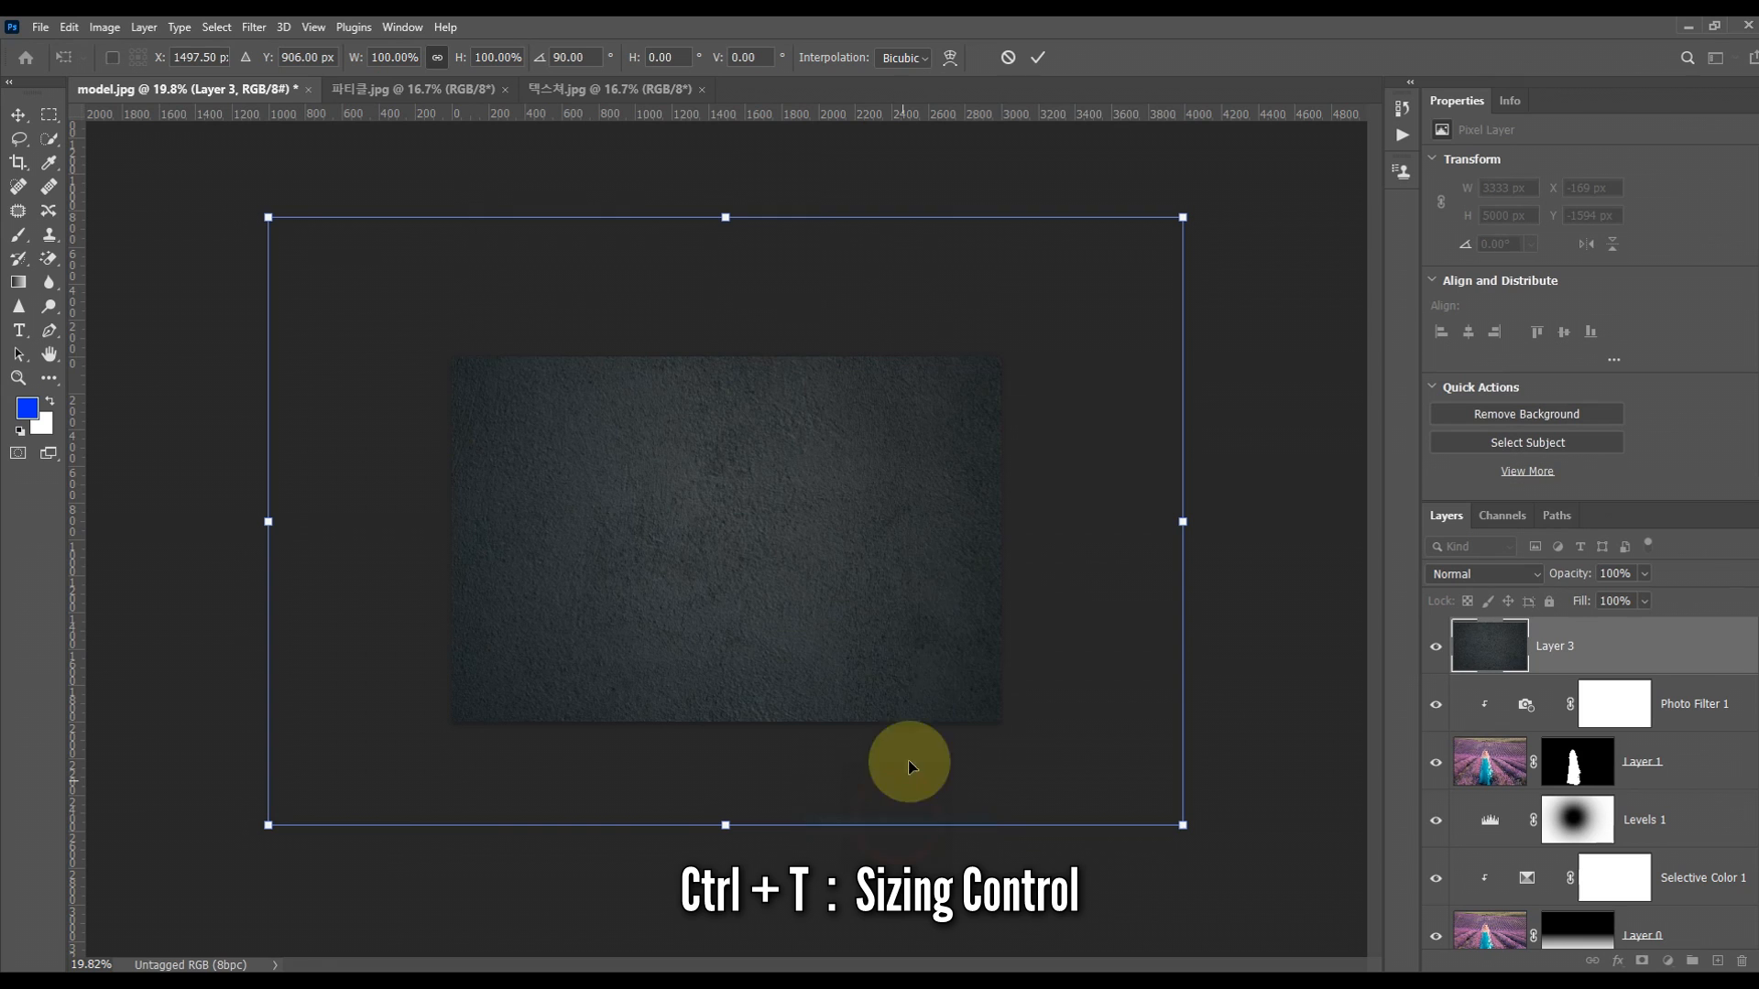
{"action": "left_click_drag", "start_coordinate": [1181, 824], "coordinate": [1019, 742]}
{"action": "left_click_drag", "start_coordinate": [649, 217], "coordinate": [649, 367]}
{"action": "left_click_drag", "start_coordinate": [738, 459], "coordinate": [810, 460]}
{"action": "key", "text": "Return"}
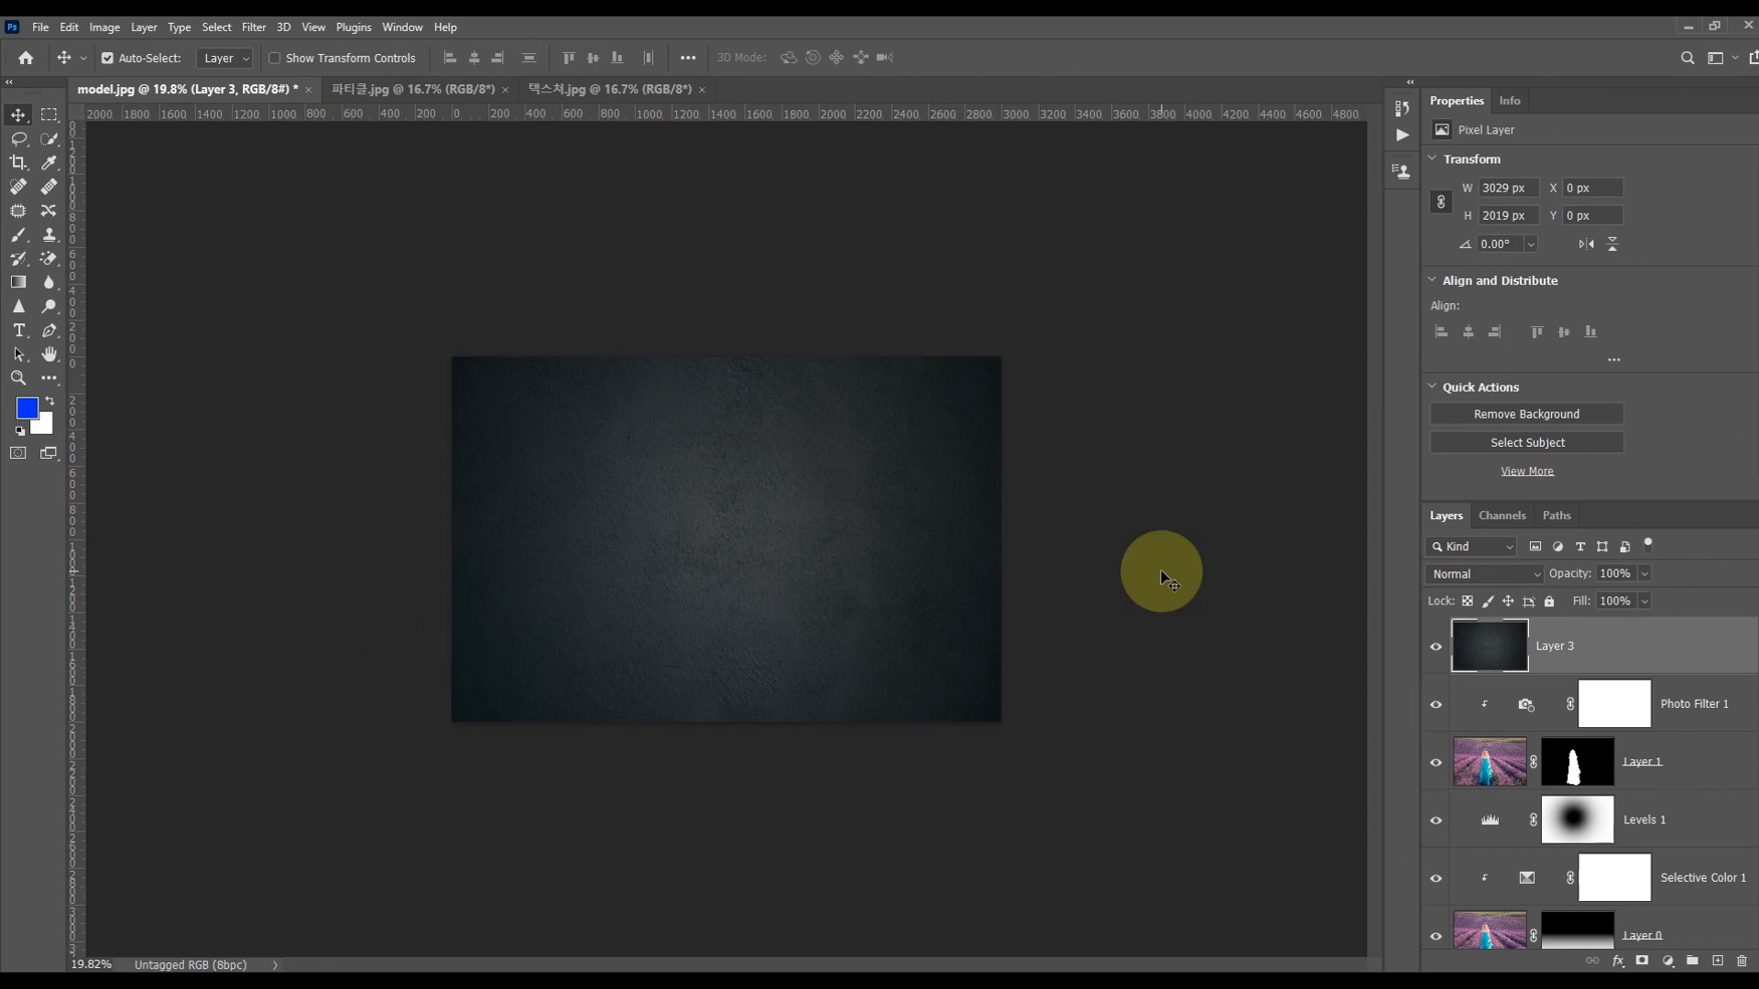
- Set the texture layer's blending mode to Screen and its opacity to 30%, and compare the image with and without it
{"action": "left_click", "coordinate": [1540, 574]}
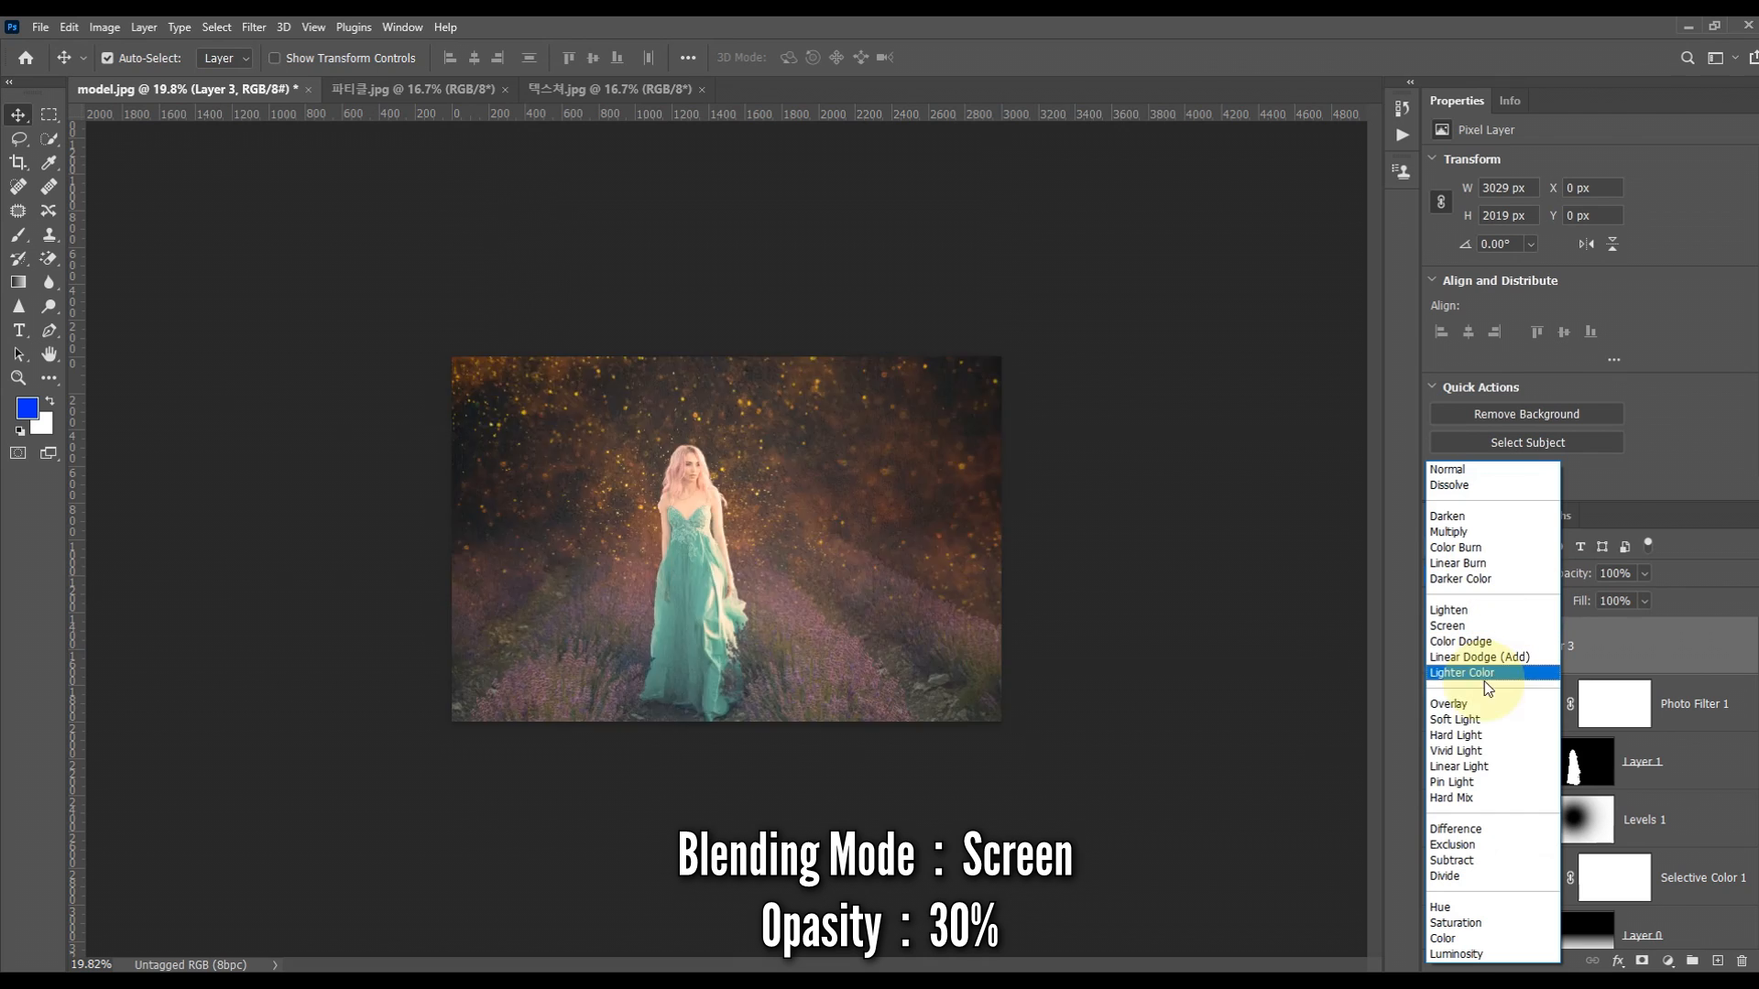
{"action": "left_click", "coordinate": [1449, 625]}
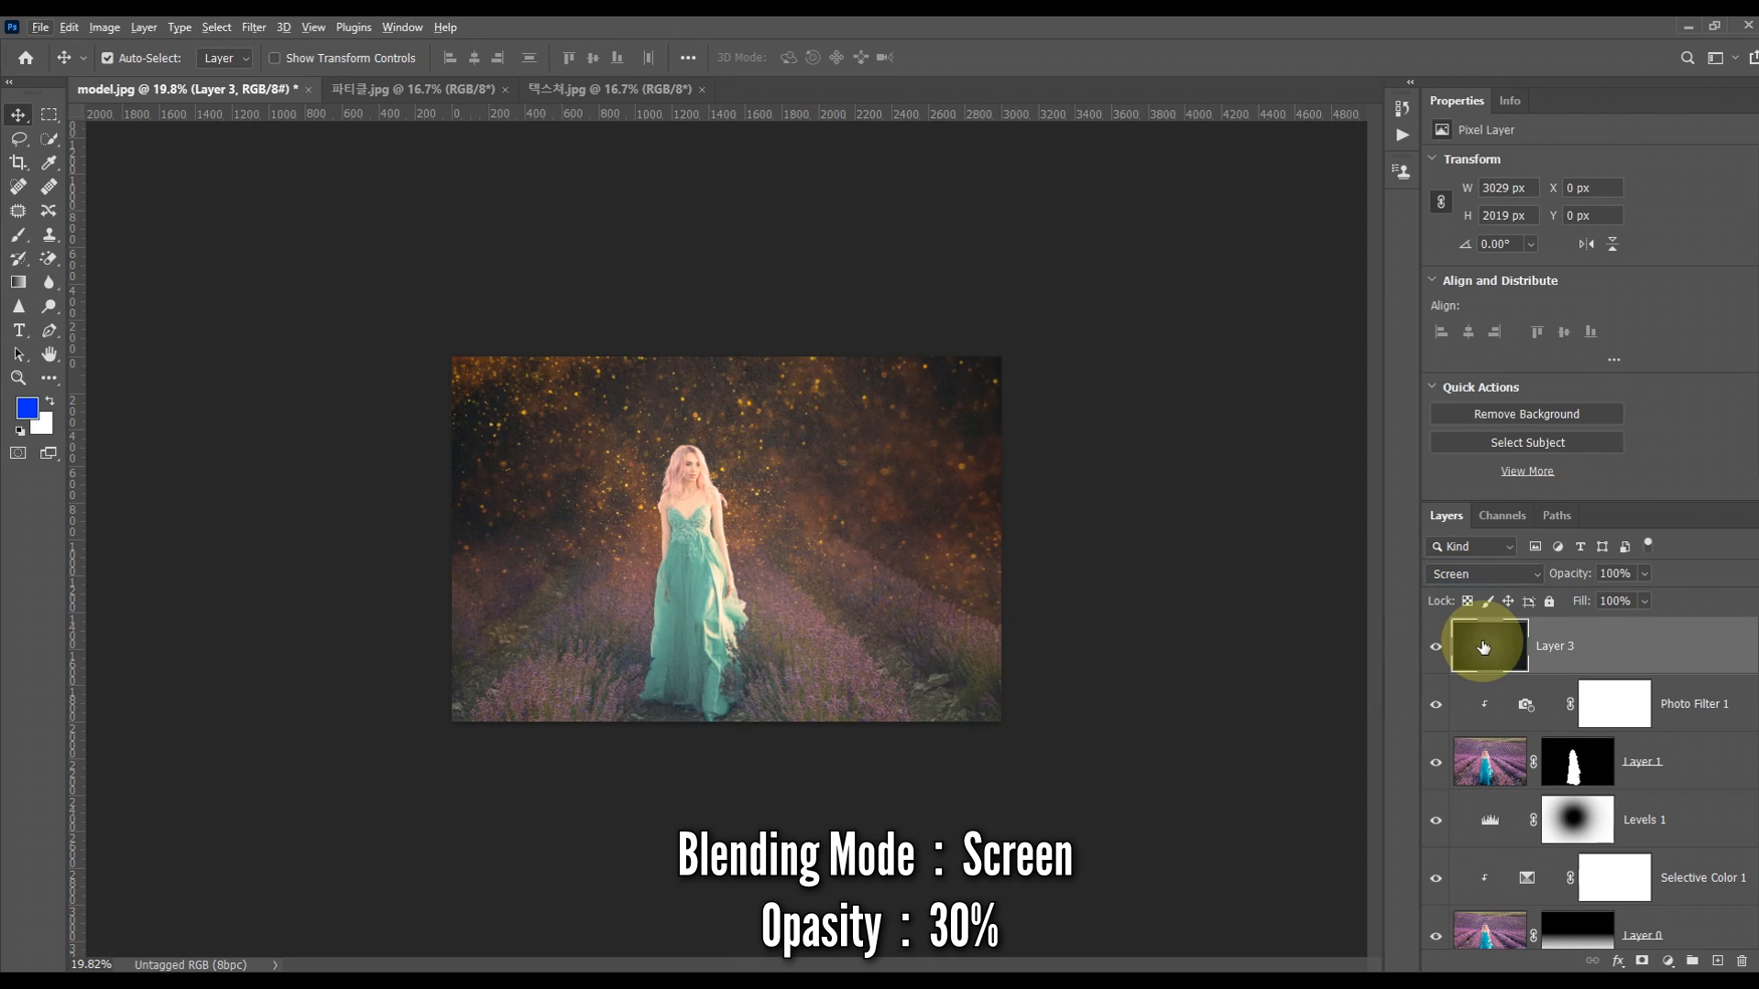
{"action": "scroll", "coordinate": [816, 479], "scroll_direction": "up", "scroll_amount": 4}
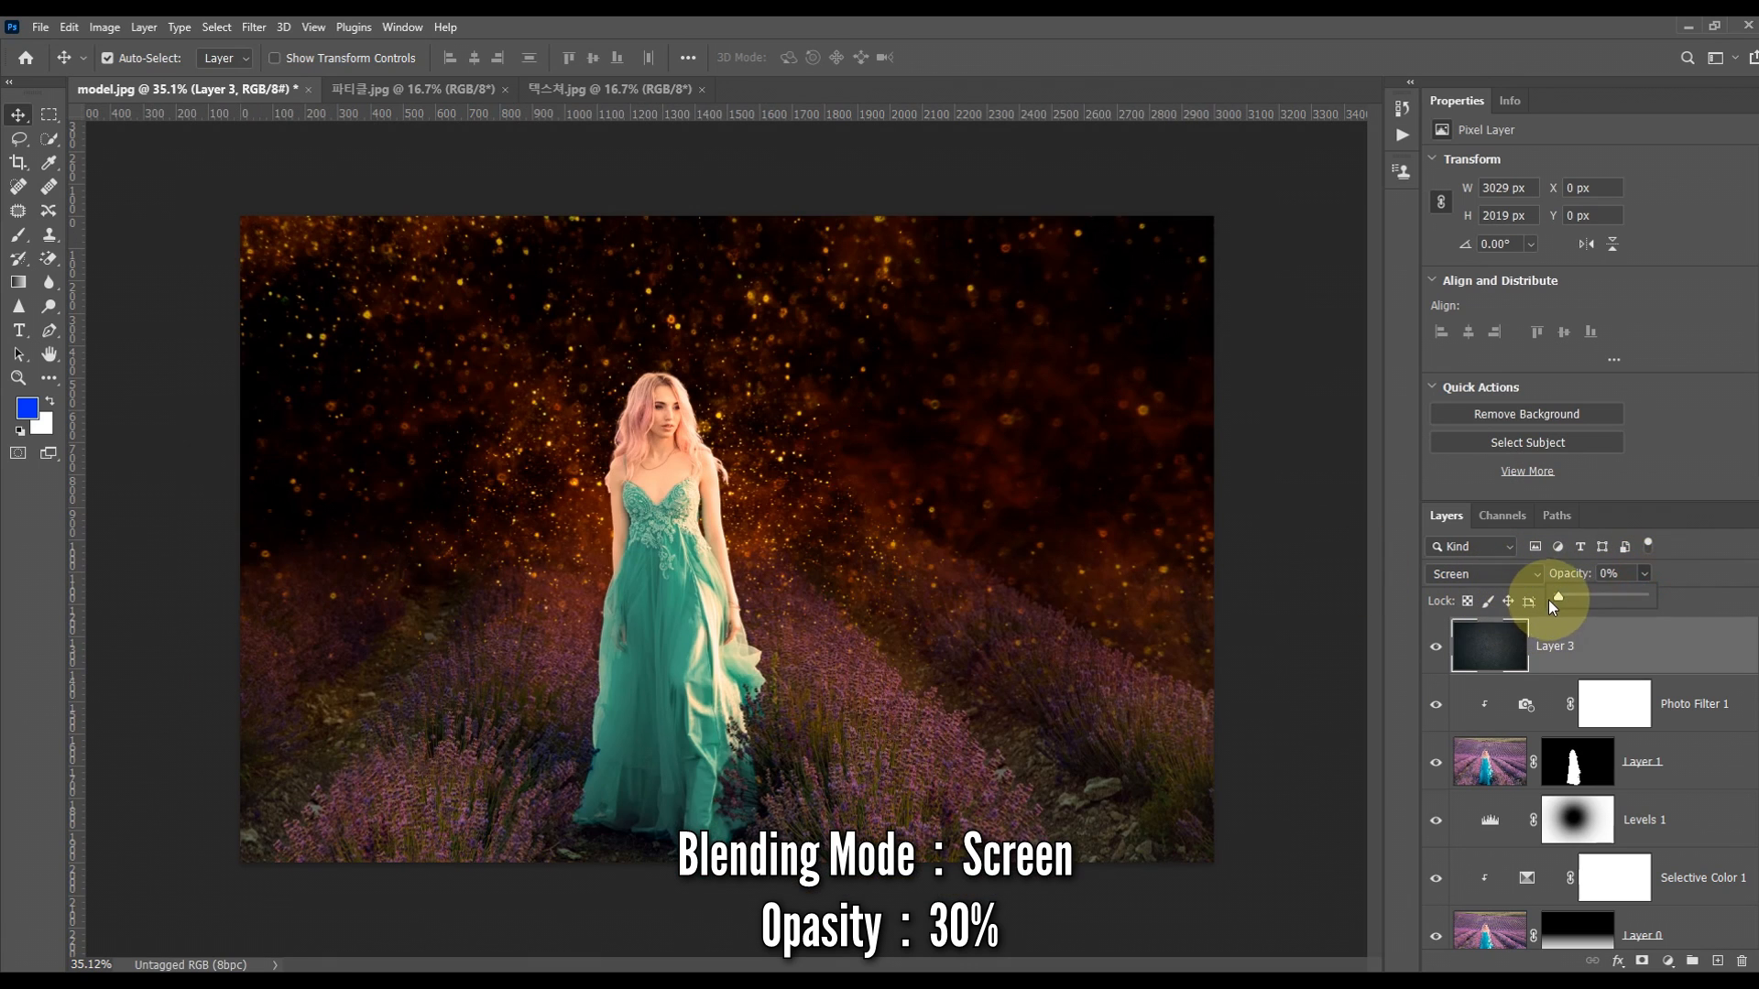
{"action": "left_click_drag", "start_coordinate": [1592, 601], "coordinate": [1582, 602]}
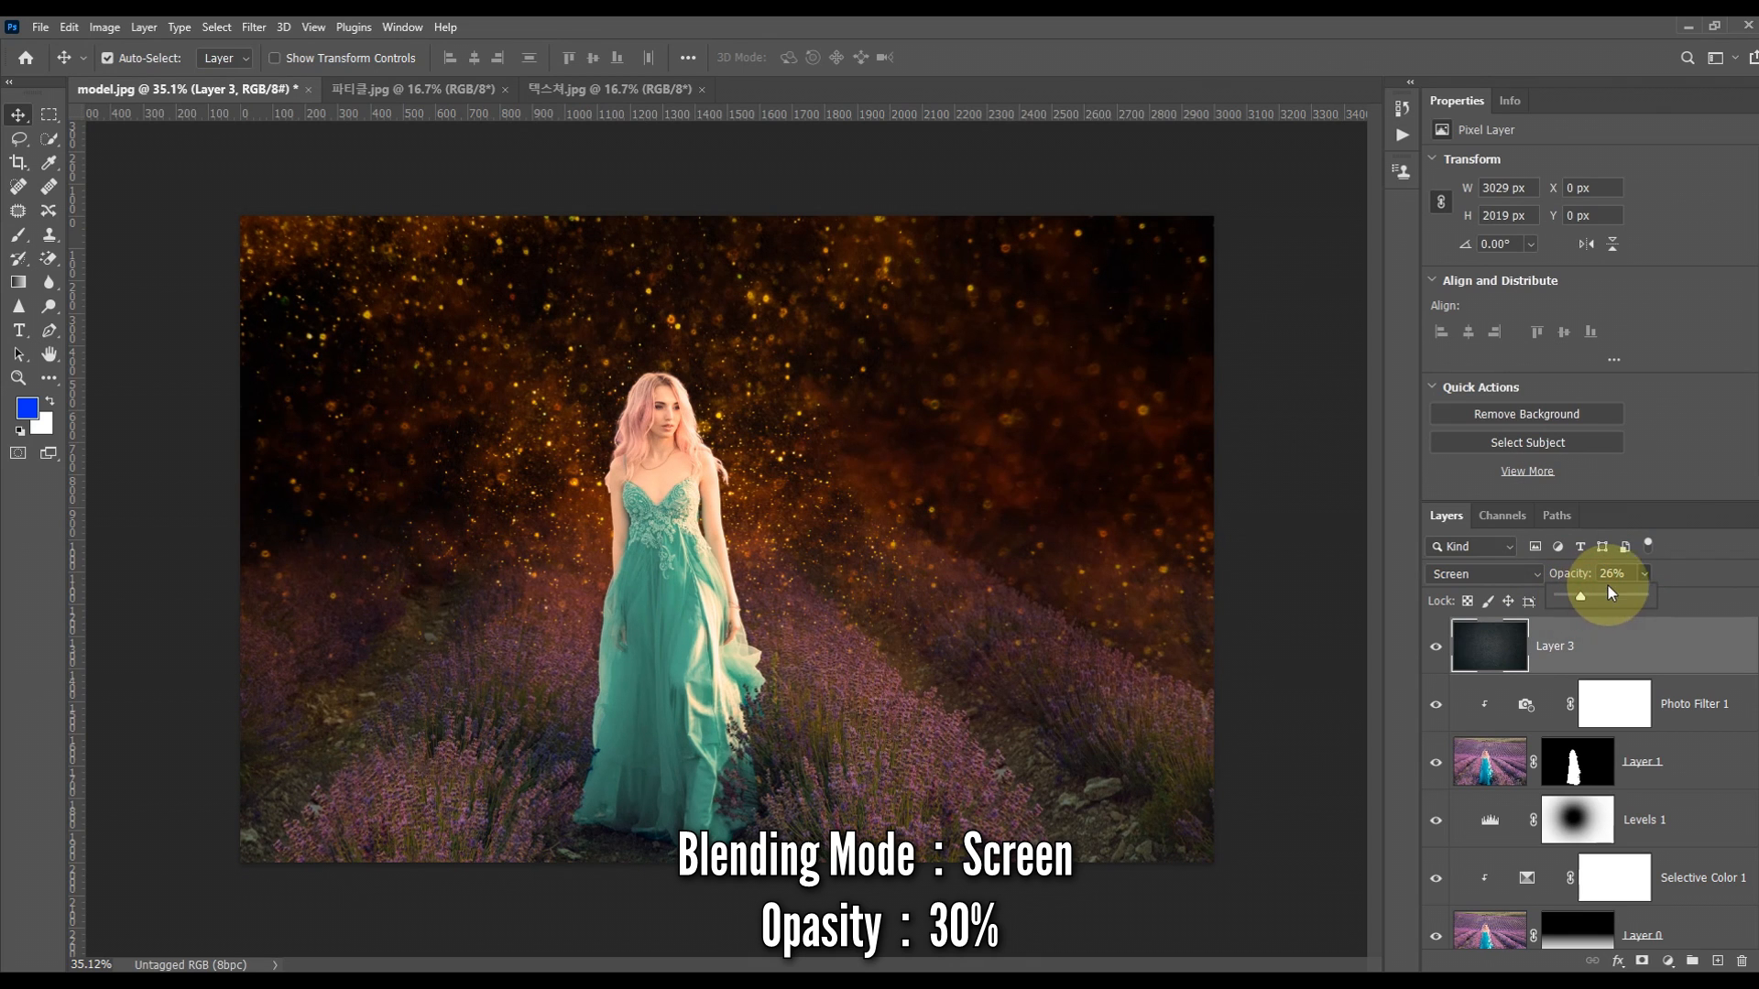
{"action": "left_click", "coordinate": [1546, 573]}
{"action": "type", "text": "30"}
{"action": "key", "text": "Return"}
{"action": "left_click", "coordinate": [1644, 574]}
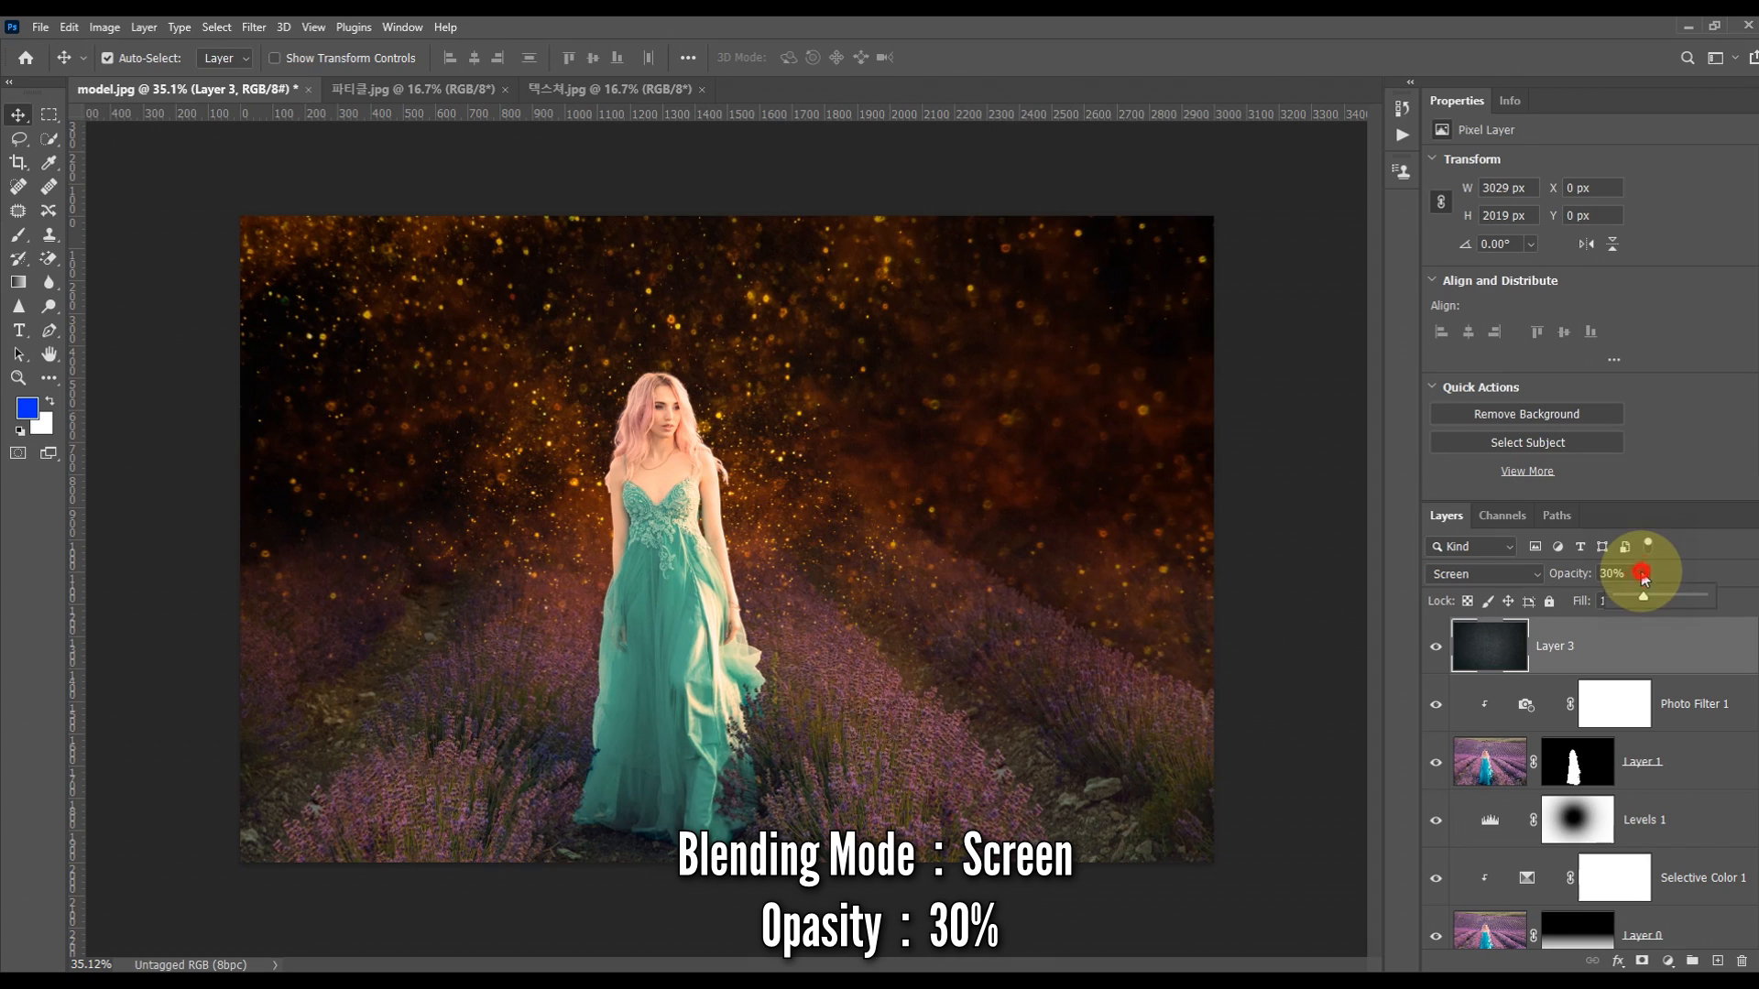
{"action": "left_click_drag", "start_coordinate": [1636, 596], "coordinate": [1653, 595]}
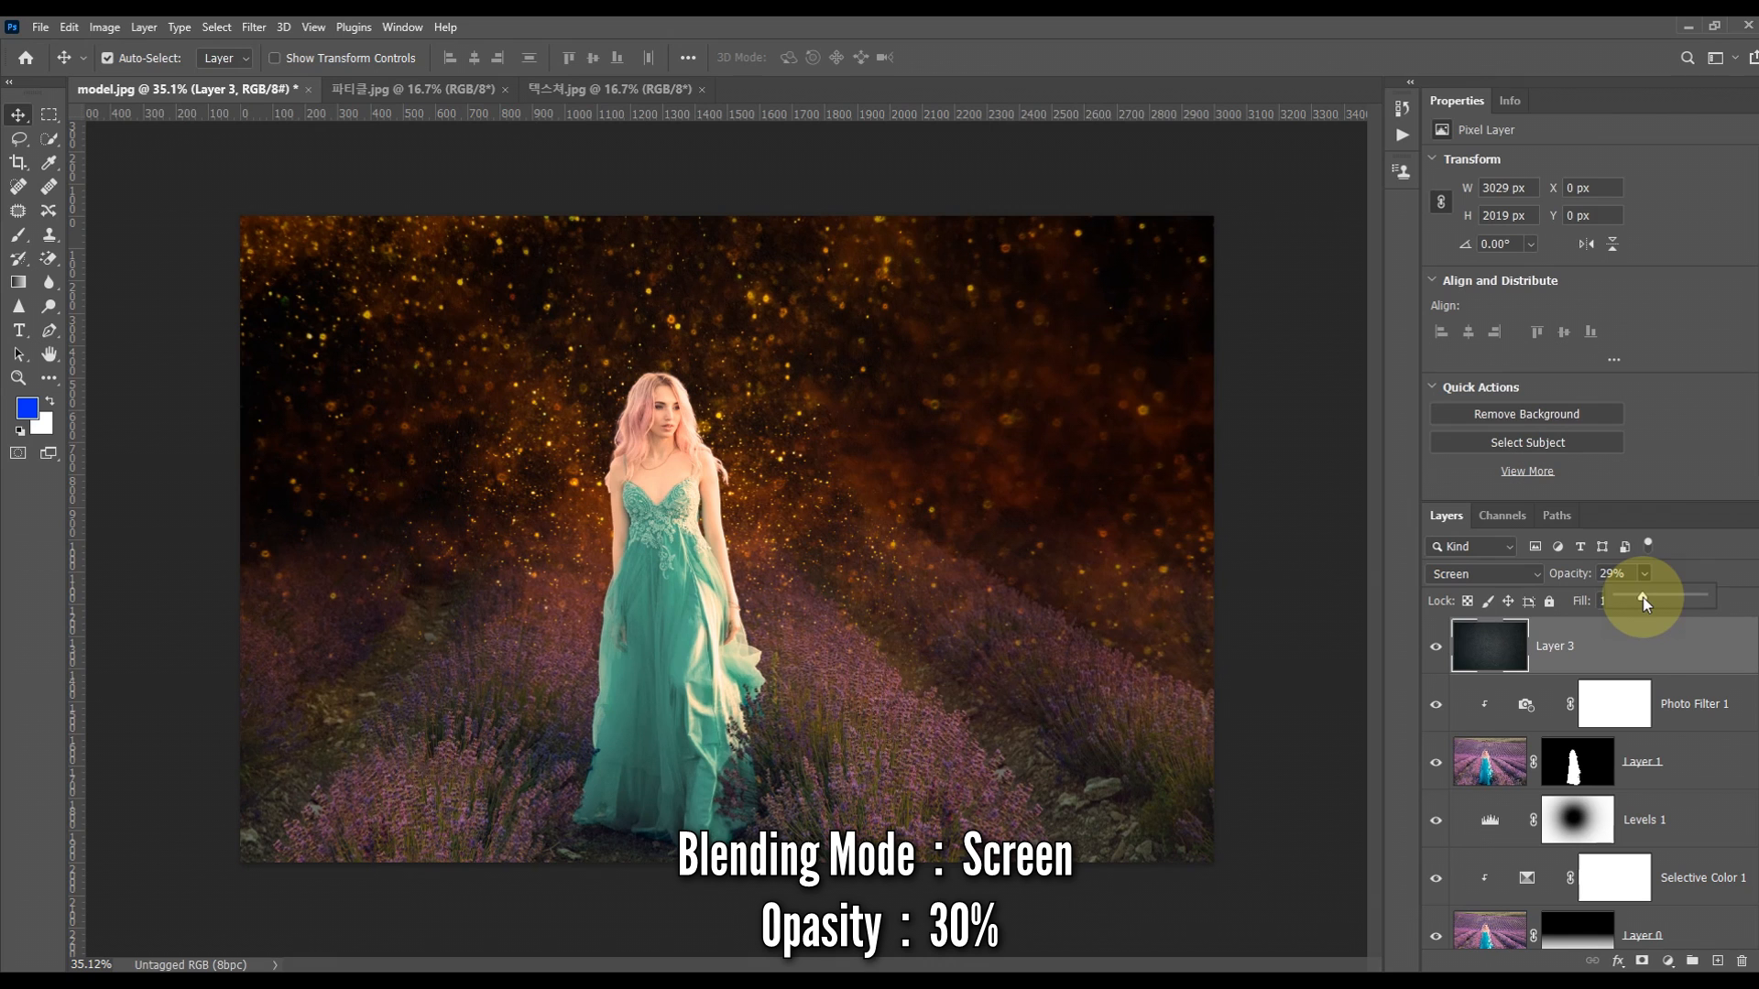
{"action": "left_click", "coordinate": [1636, 577]}
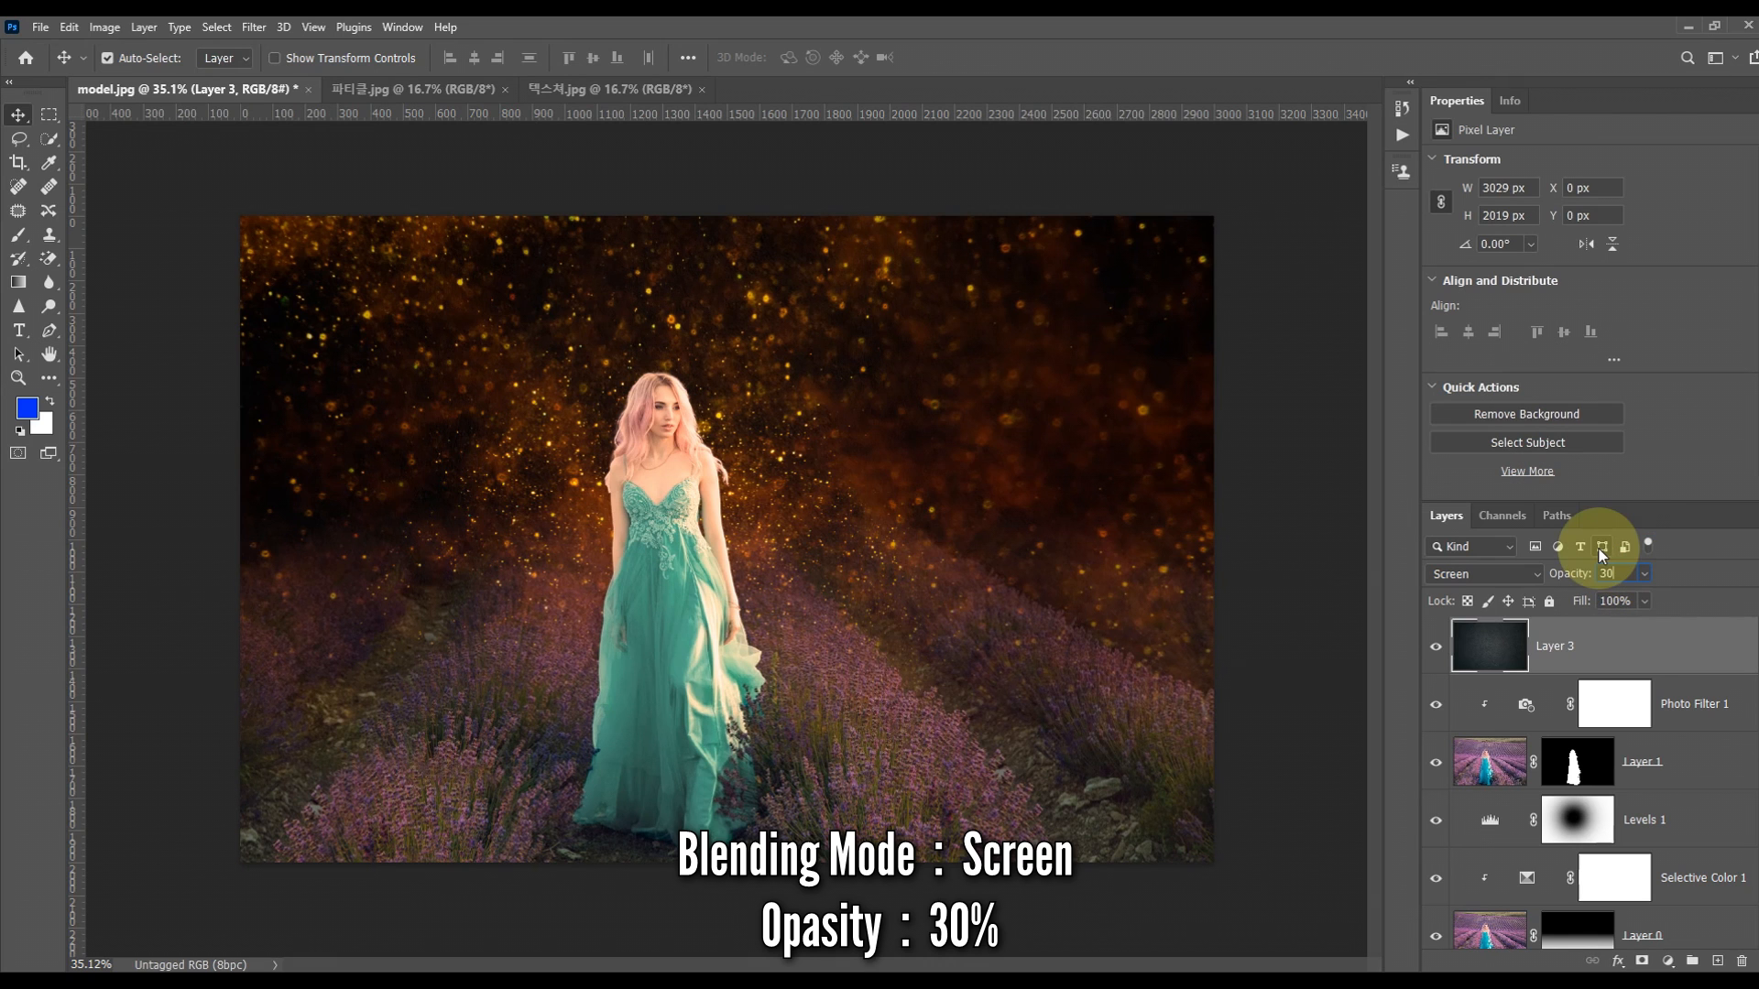
{"action": "left_click", "coordinate": [1435, 646]}
{"action": "left_click", "coordinate": [1436, 647]}
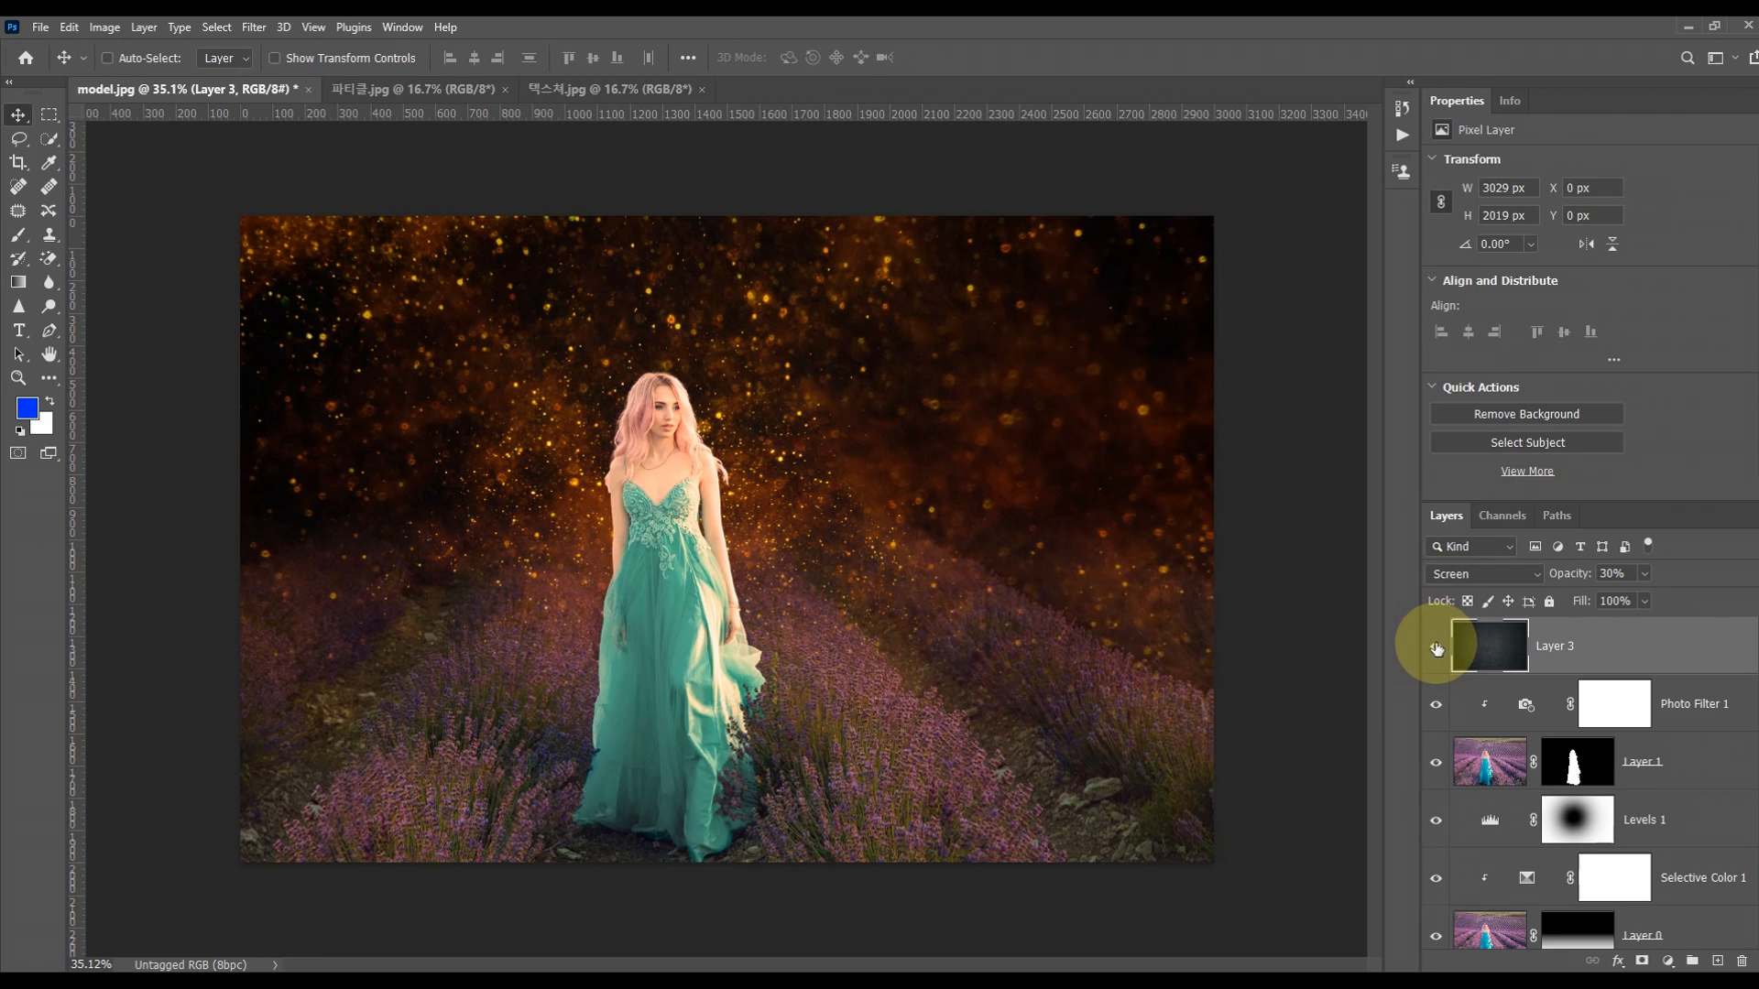
- Stamp all visible layers into a new top layer and convert that layer to a Smart Object
{"action": "key", "text": "ctrl+alt+shift+e"}
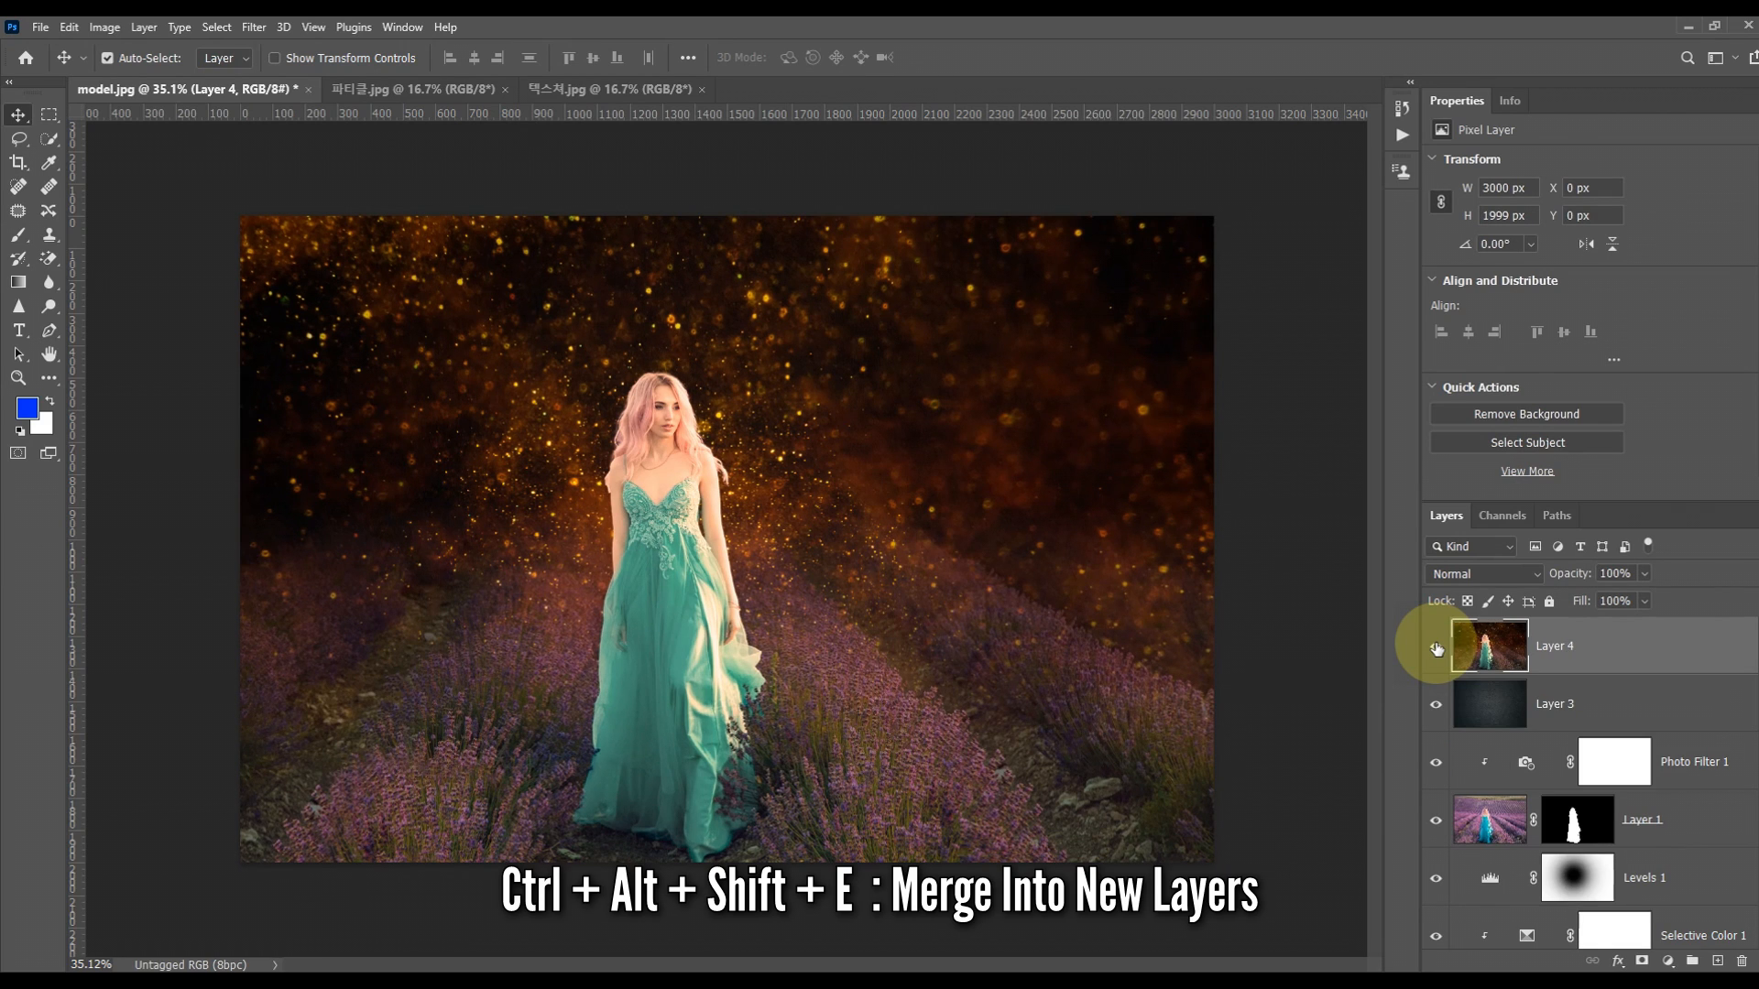
{"action": "right_click", "coordinate": [1624, 641]}
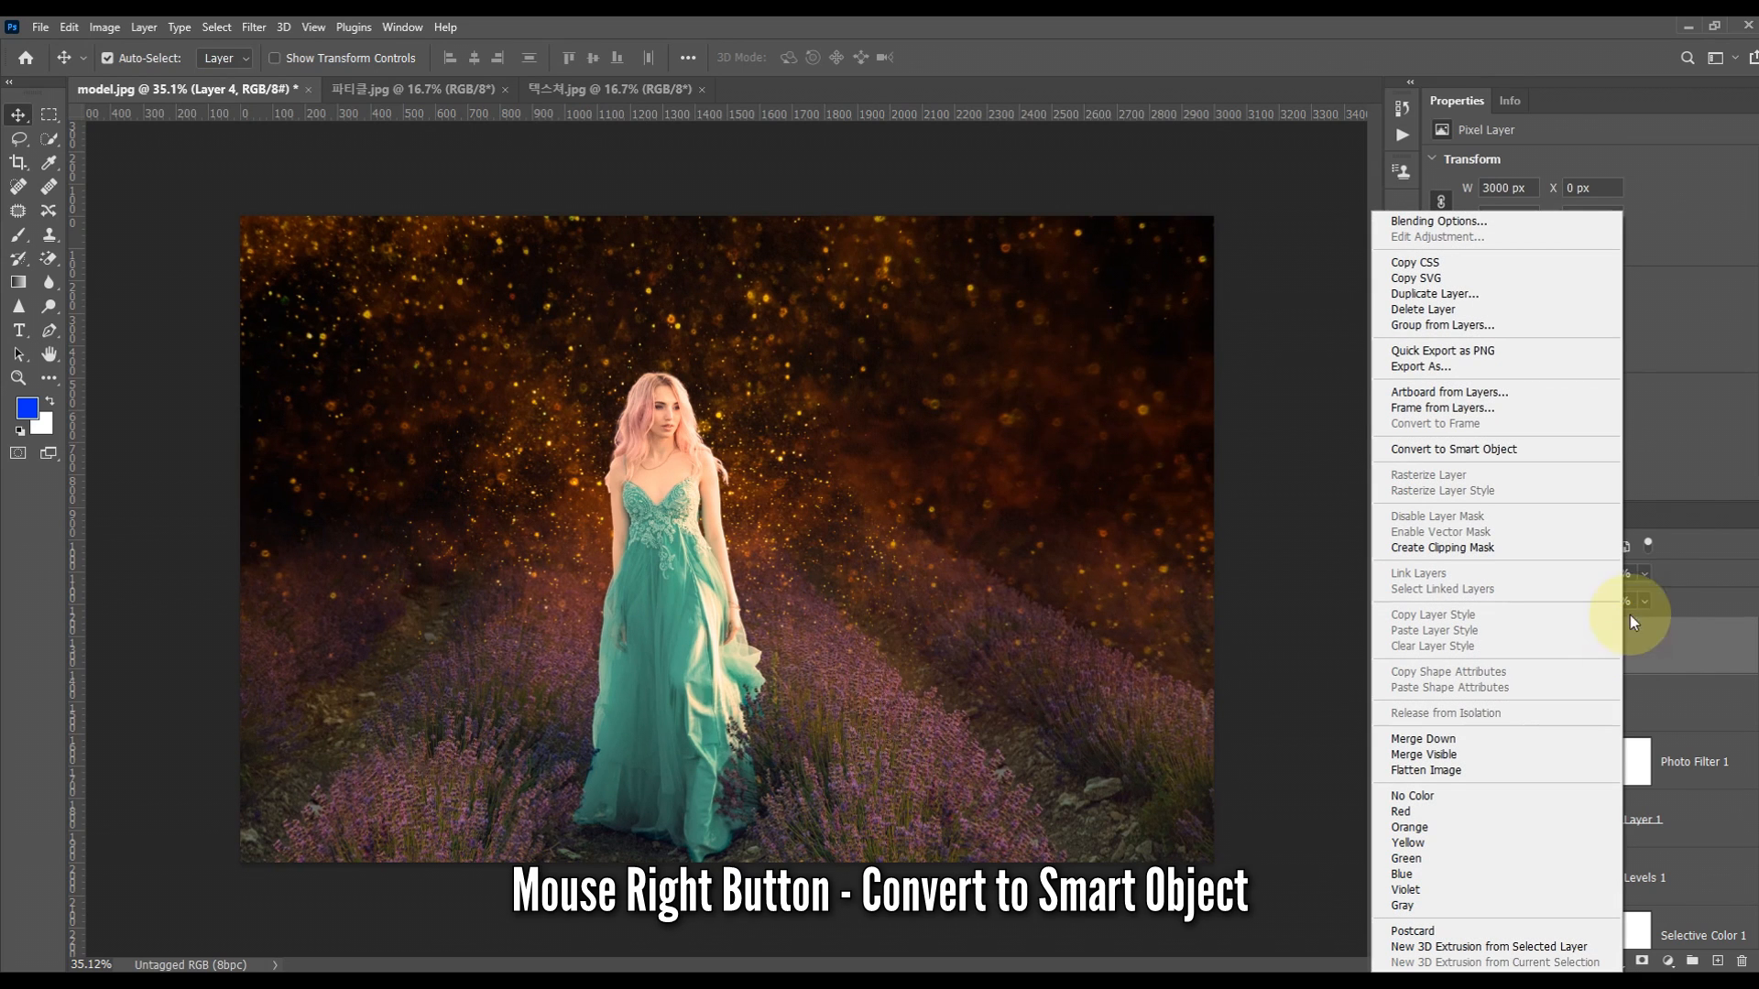
{"action": "left_click", "coordinate": [1548, 451]}
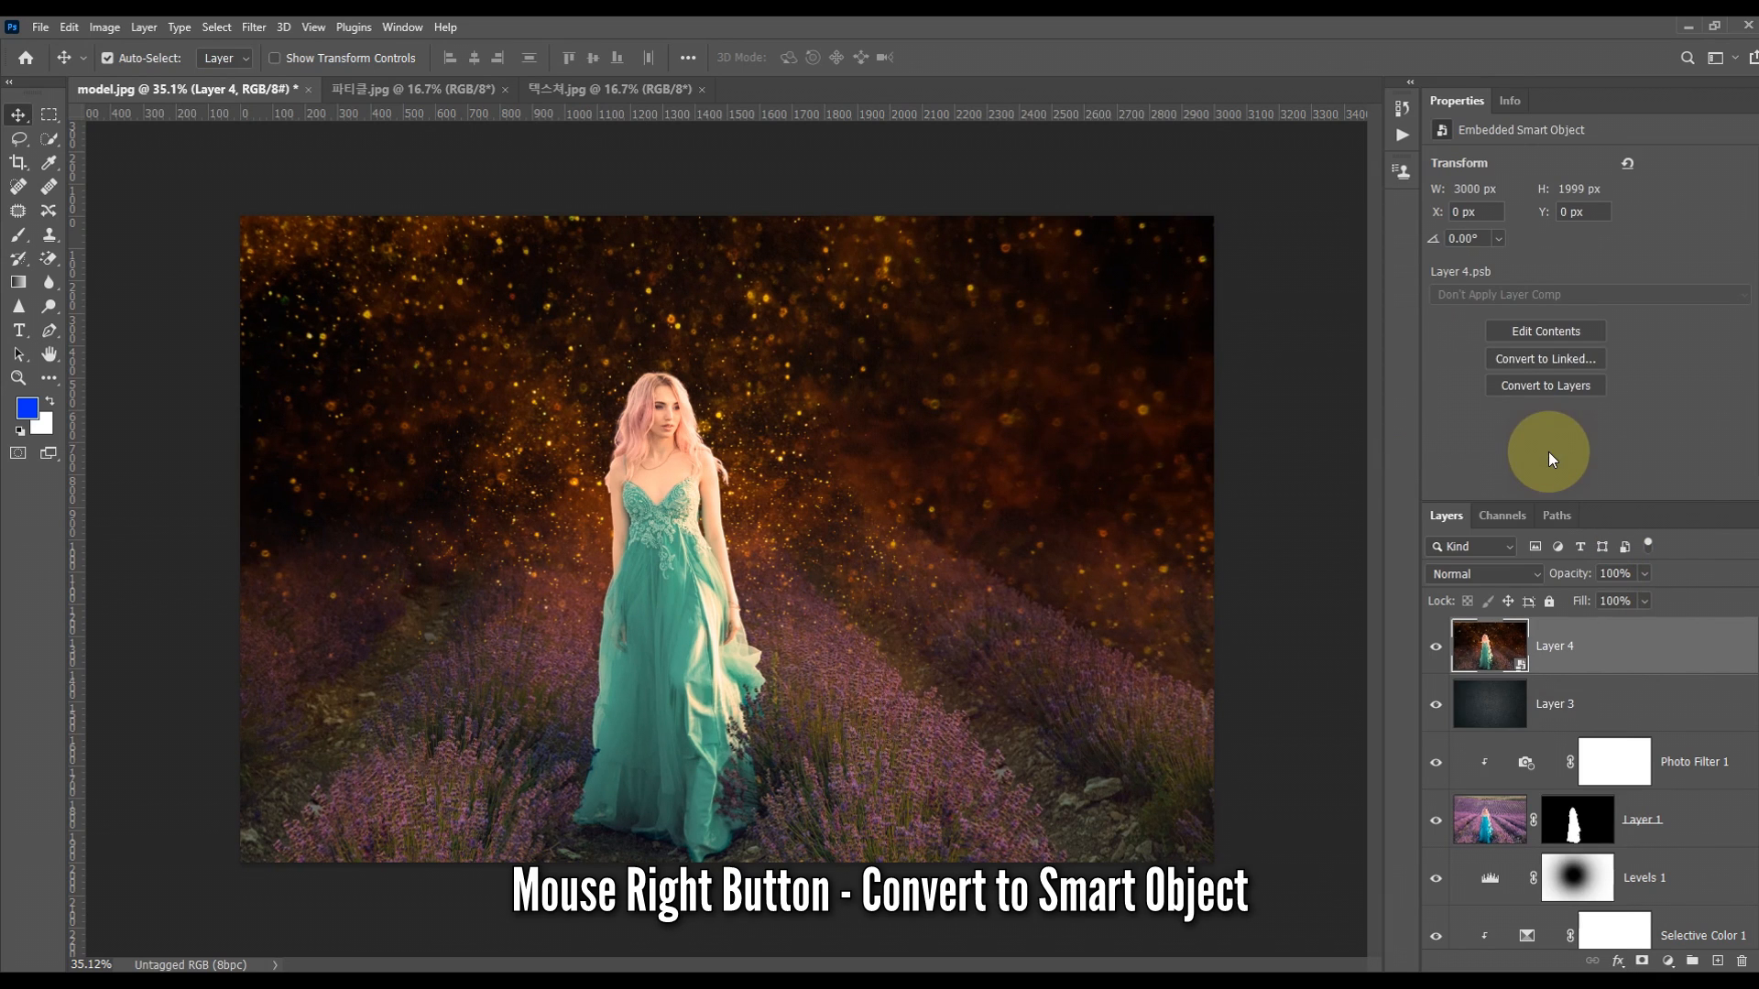
- Start the Camera Raw Filter on the merged layer and set the Calibration Red Primary hue to -2 and saturation to -30
{"action": "left_click", "coordinate": [253, 27]}
{"action": "left_click", "coordinate": [356, 164]}
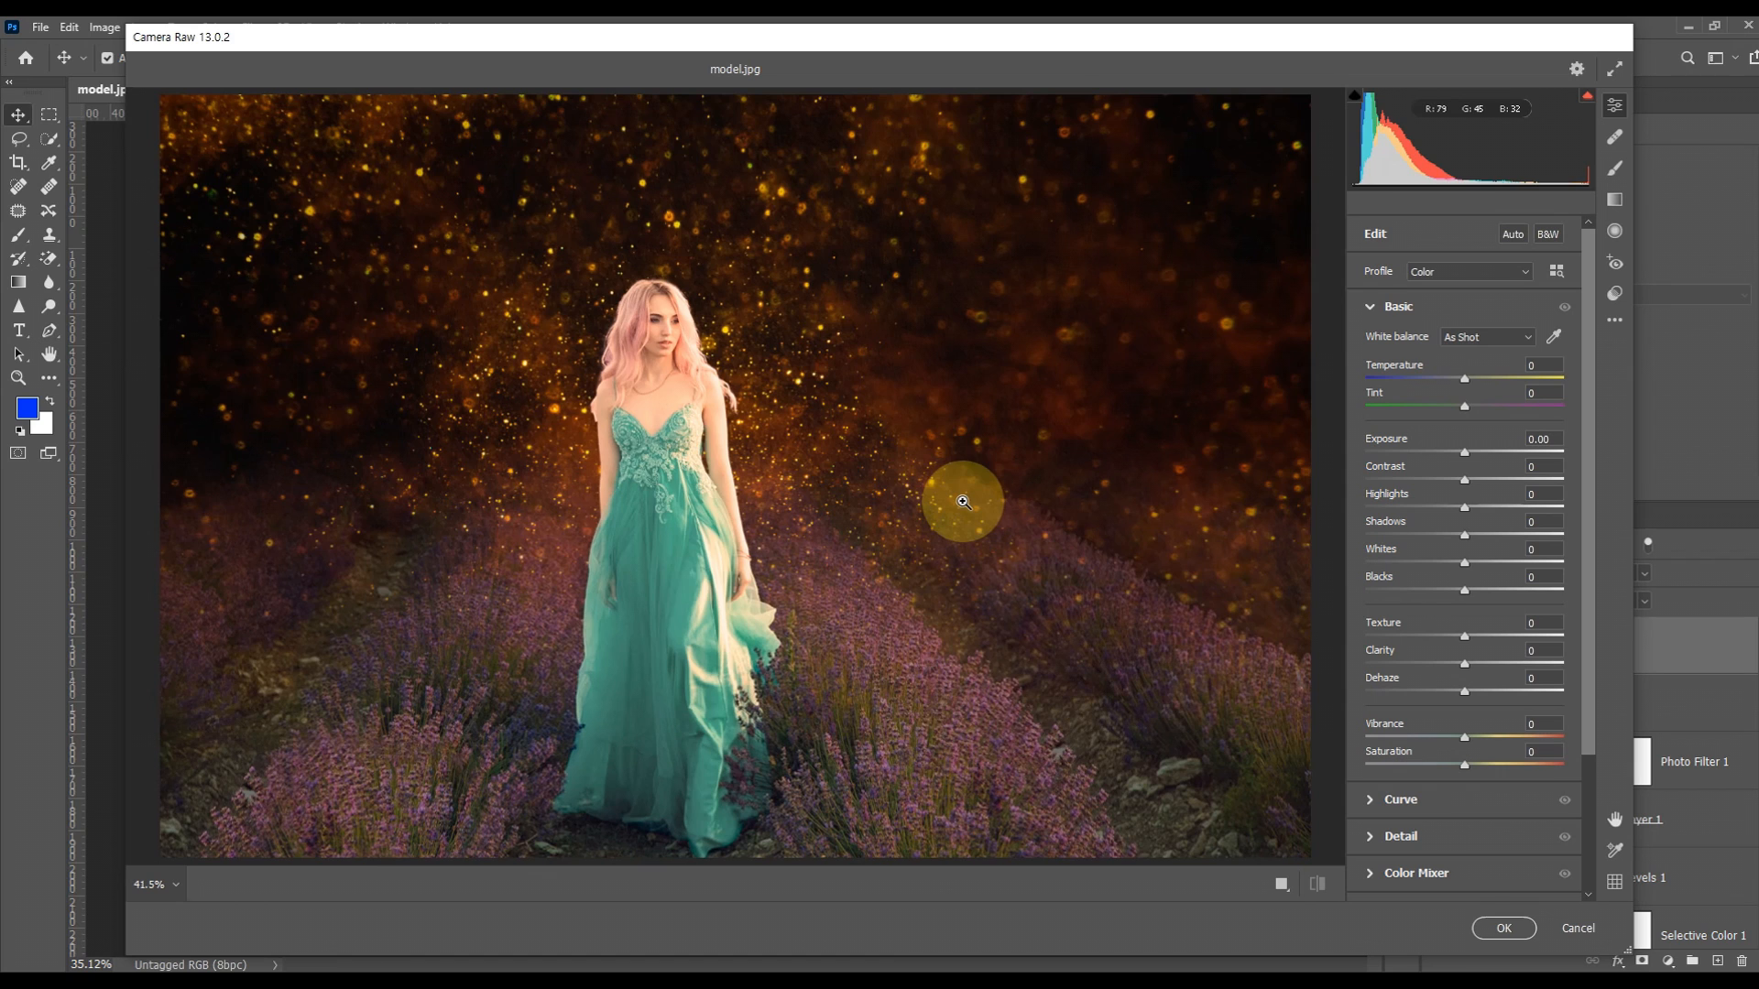
{"action": "scroll", "coordinate": [963, 502], "scroll_direction": "down", "scroll_amount": 2}
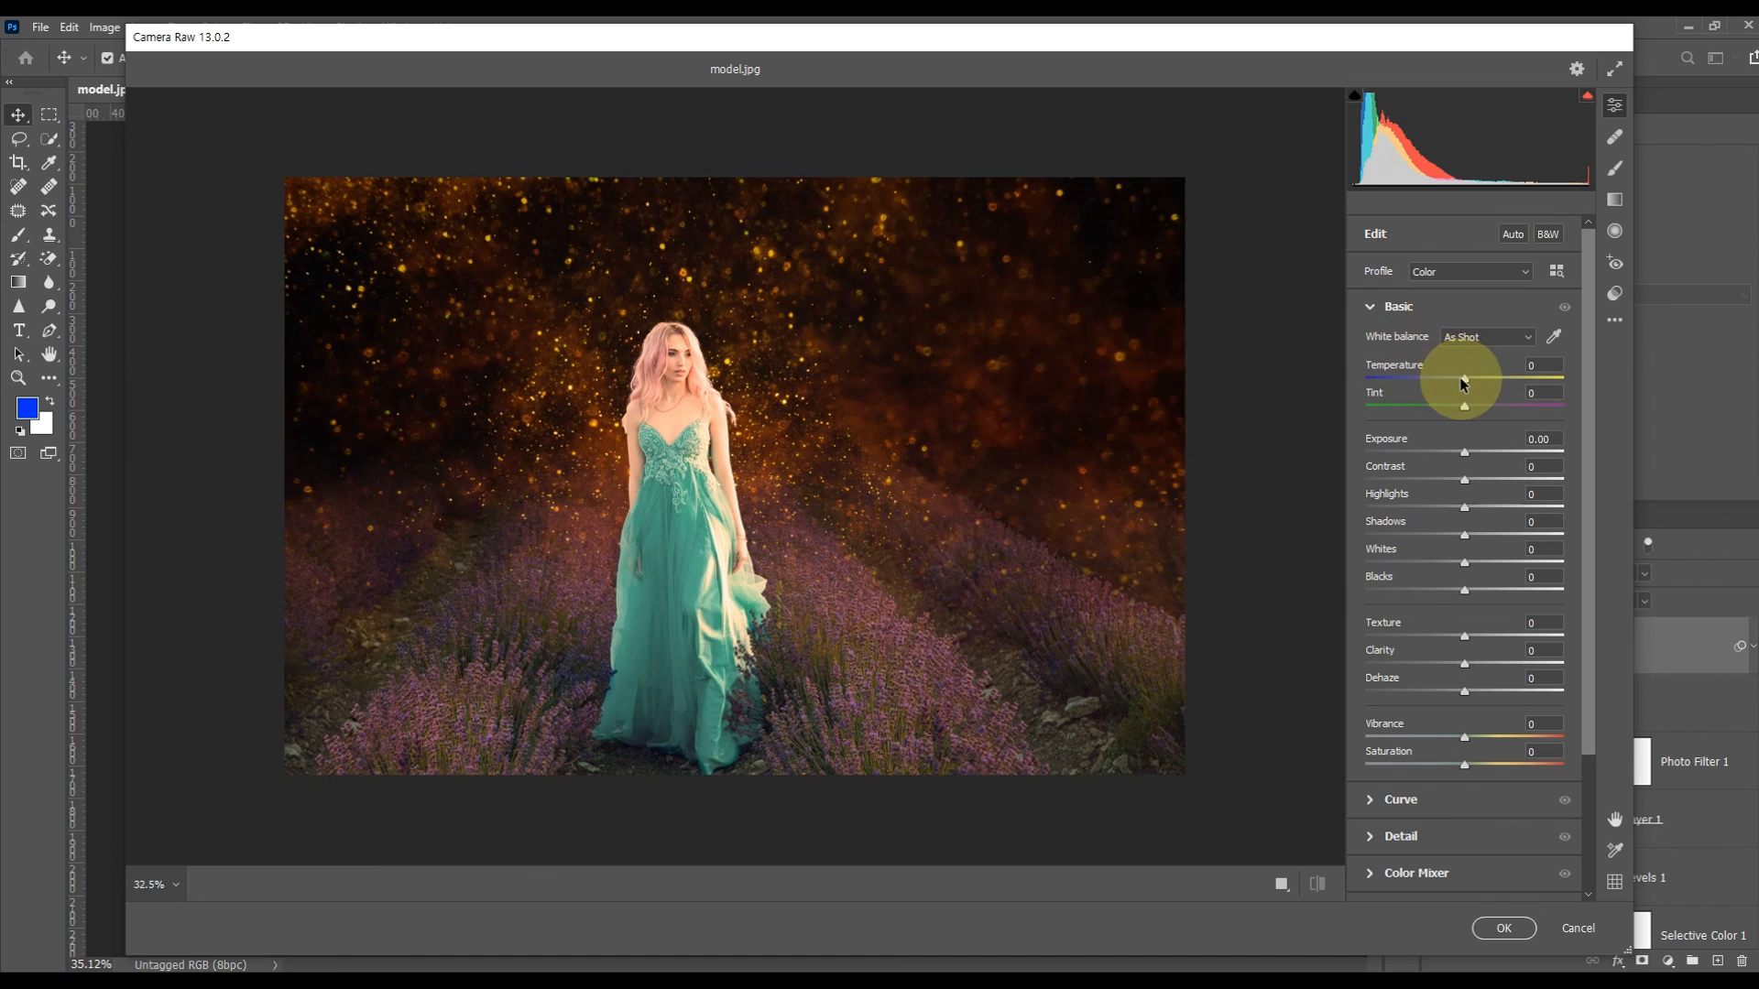
{"action": "left_click", "coordinate": [1371, 308]}
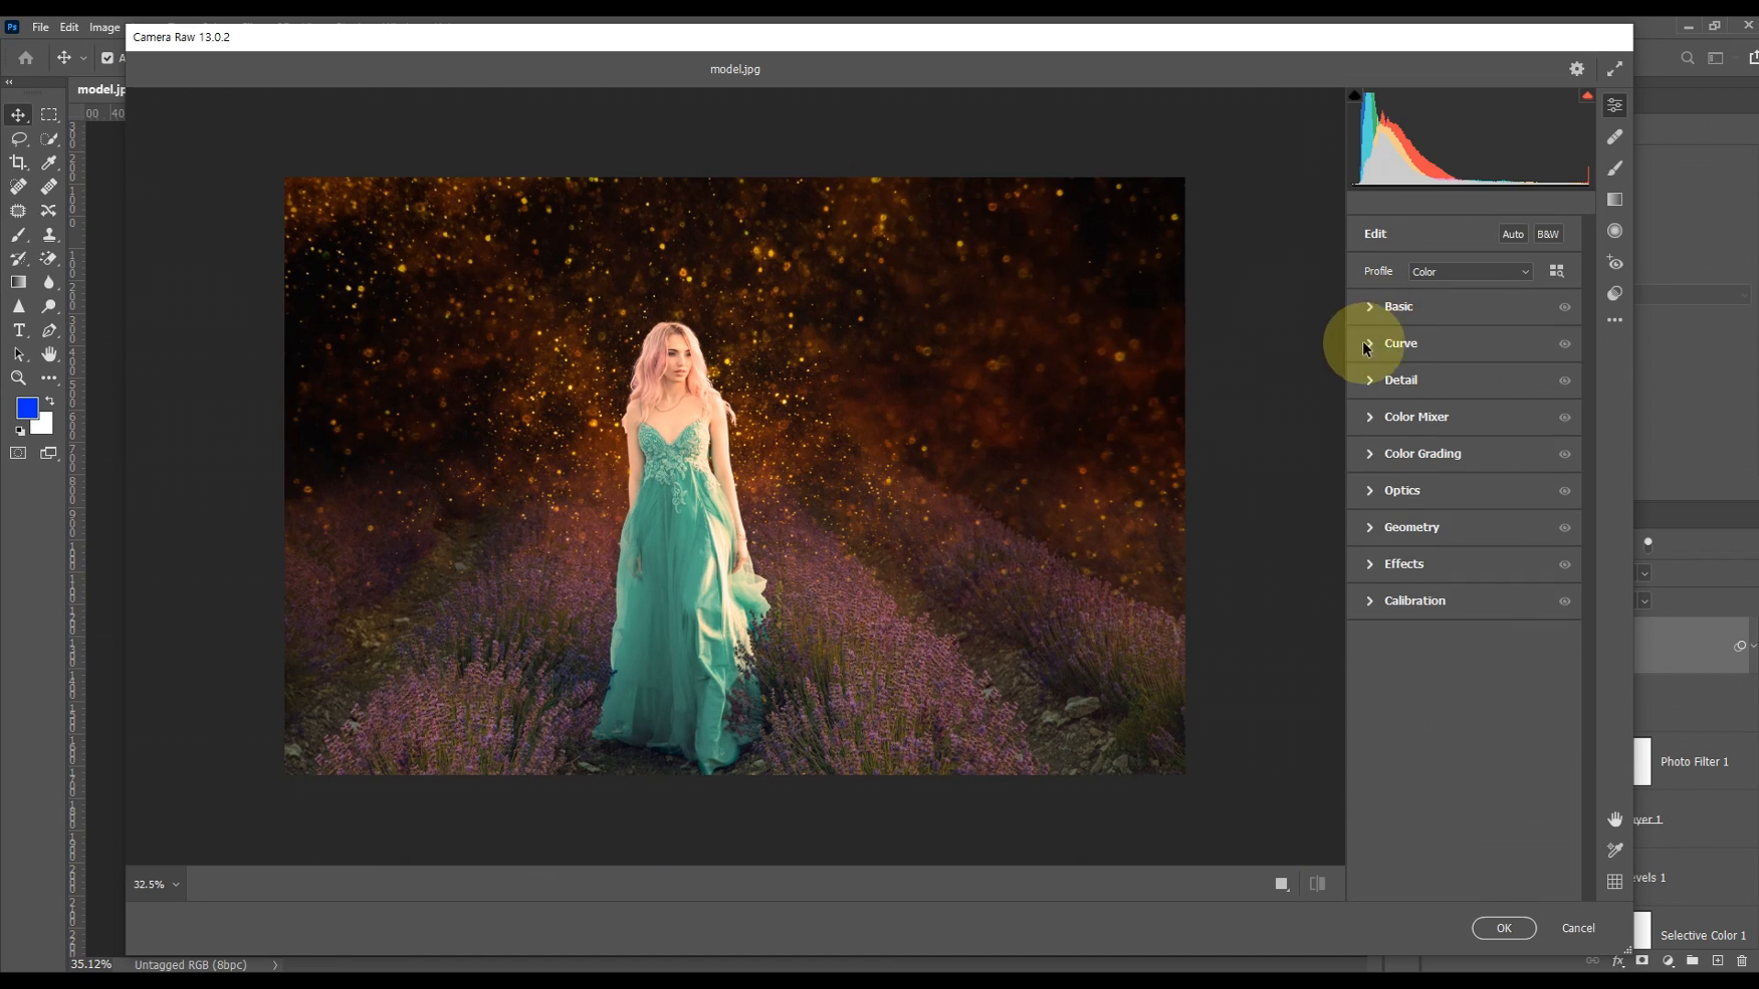
{"action": "left_click", "coordinate": [1371, 602]}
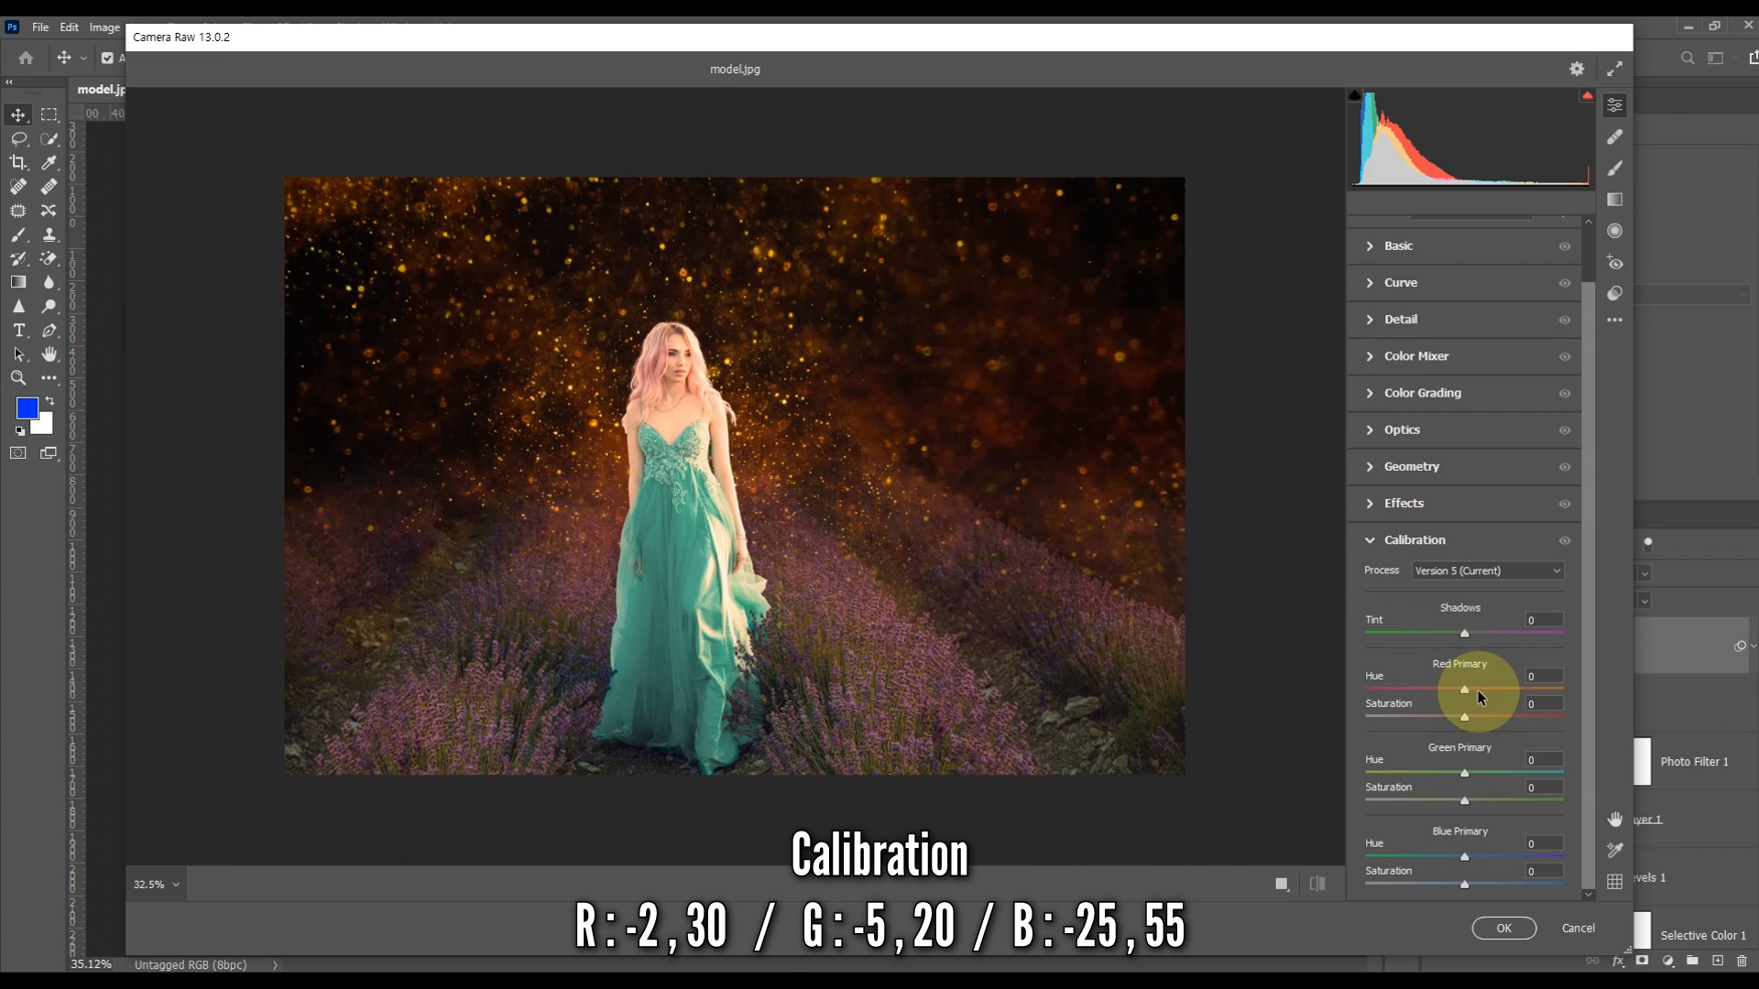
{"action": "mouse_move", "coordinate": [1465, 691]}
{"action": "left_mouse_down"}
{"action": "mouse_move", "coordinate": [1427, 694]}
{"action": "mouse_move", "coordinate": [1462, 693]}
{"action": "left_mouse_up"}
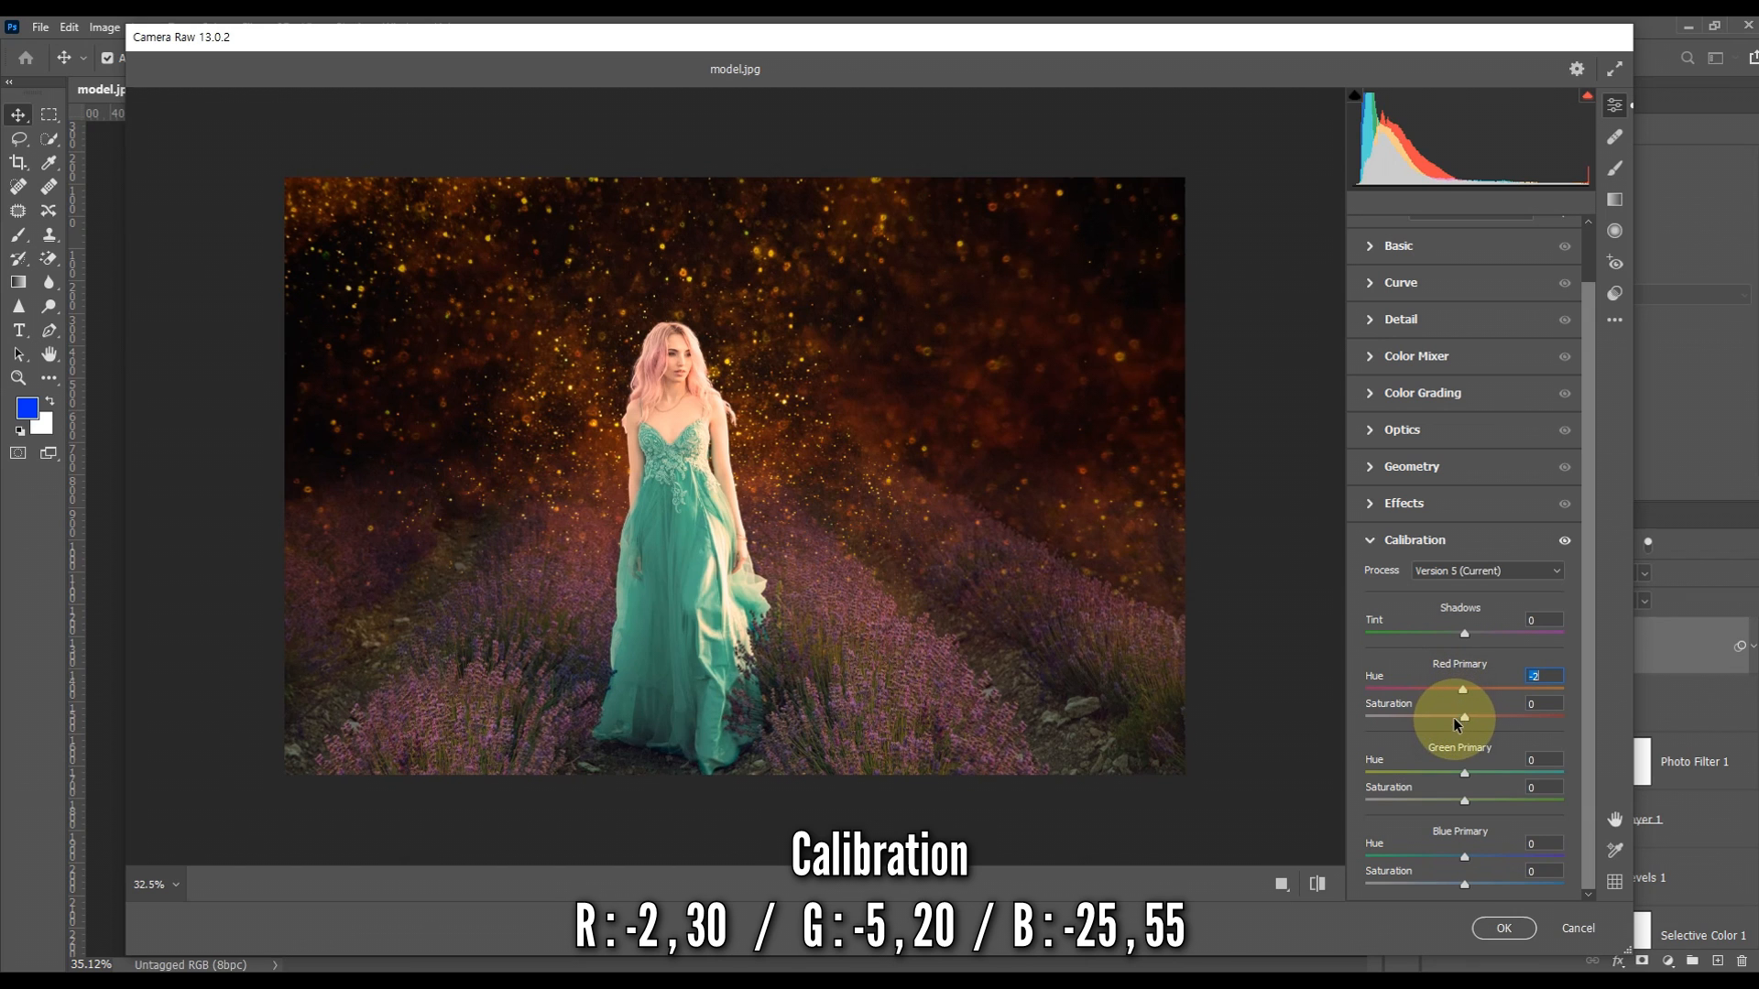
{"action": "left_click_drag", "start_coordinate": [1468, 724], "coordinate": [1437, 738]}
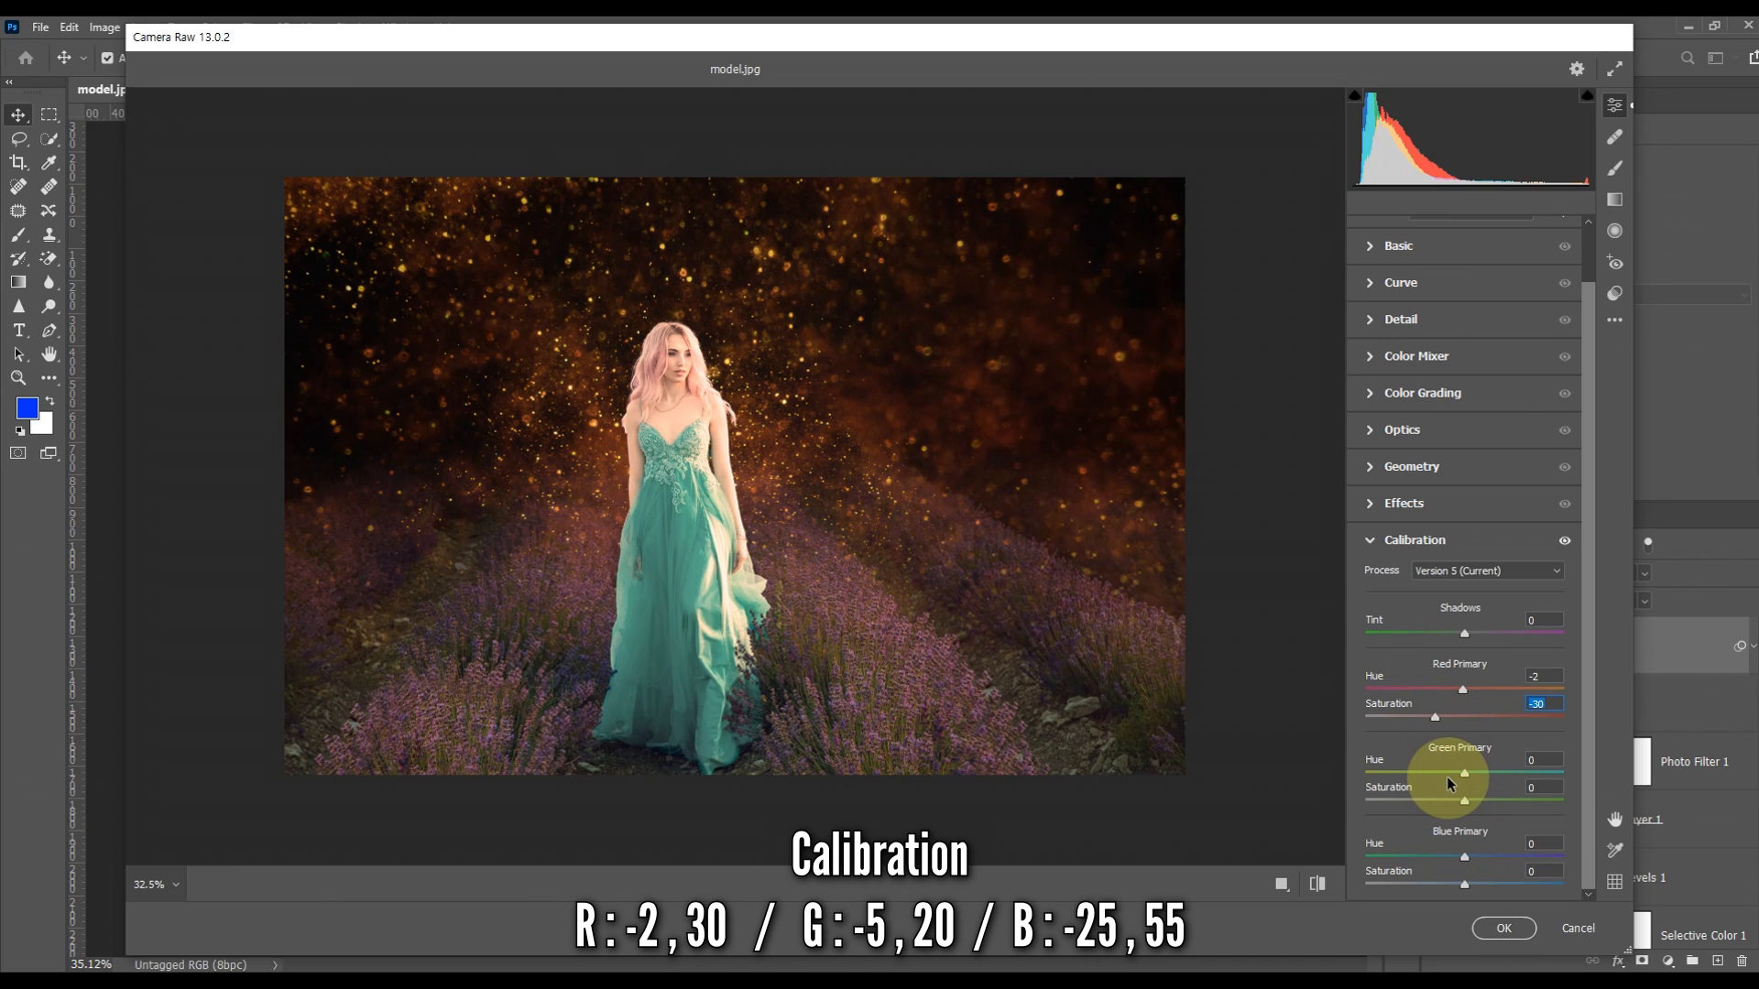
- Set the Calibration Green Primary to hue -5 and saturation +20, and the Blue Primary to hue -25 and saturation +55
{"action": "mouse_move", "coordinate": [1447, 777]}
{"action": "left_mouse_down"}
{"action": "mouse_move", "coordinate": [1531, 782]}
{"action": "mouse_move", "coordinate": [1449, 787]}
{"action": "mouse_move", "coordinate": [1482, 791]}
{"action": "mouse_move", "coordinate": [1458, 799]}
{"action": "left_mouse_up"}
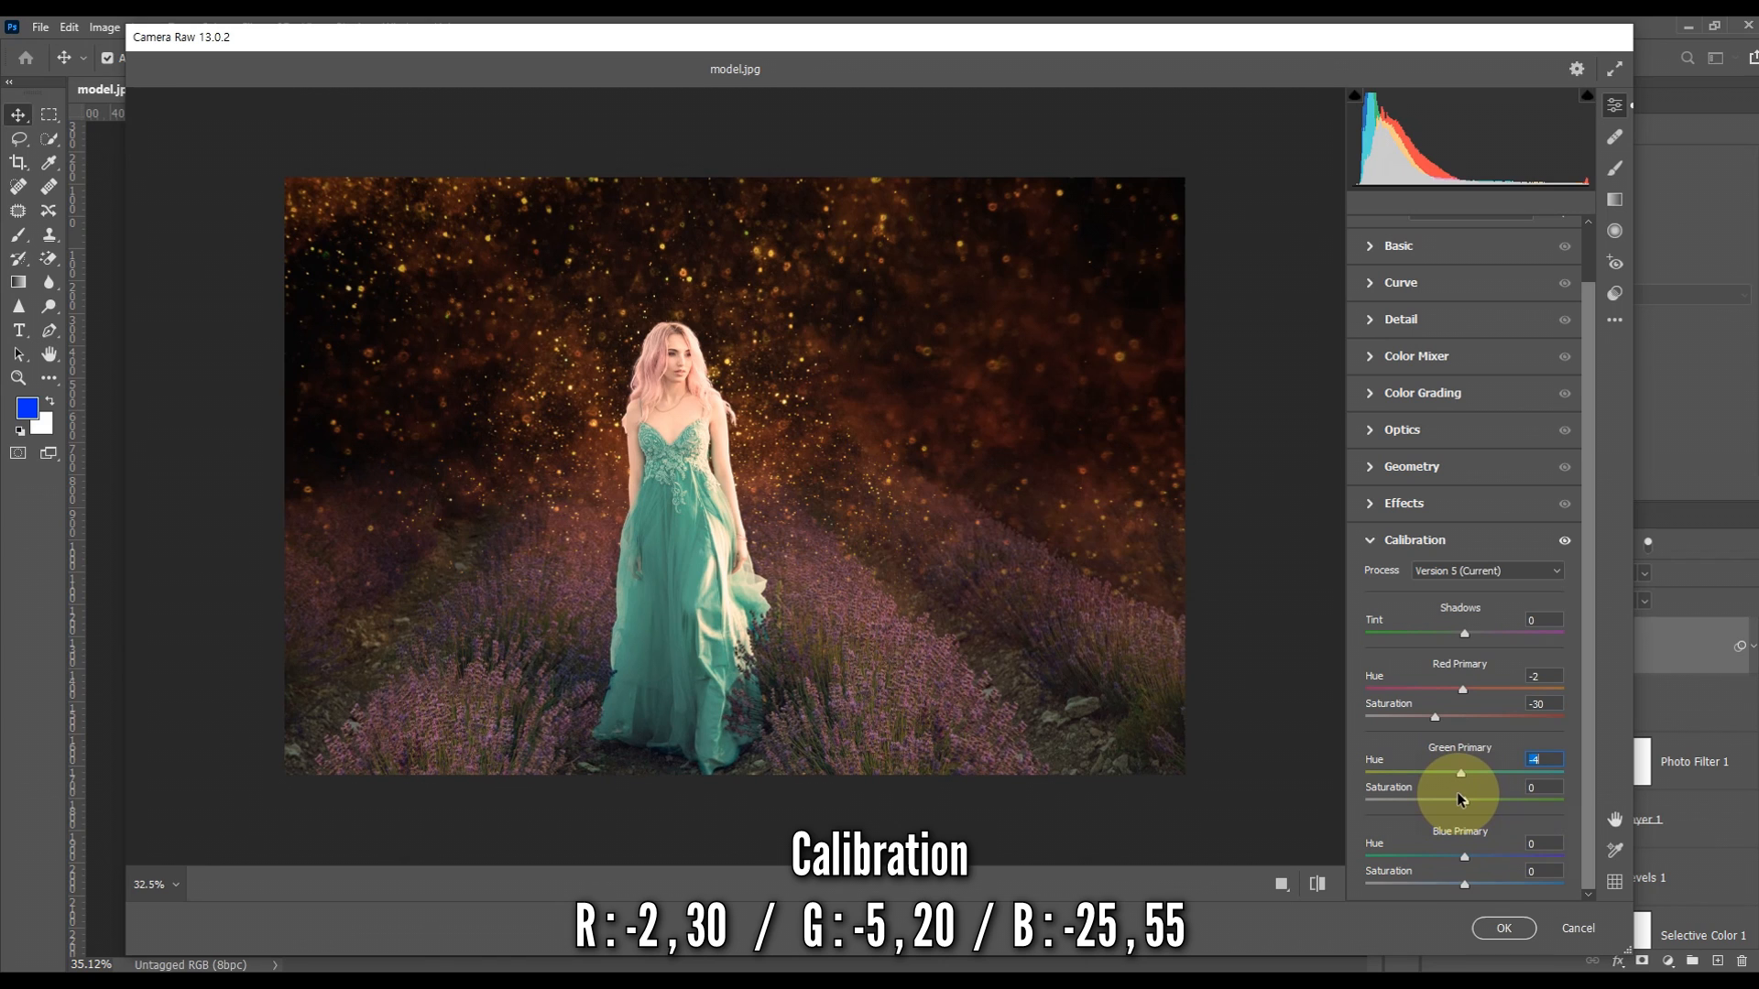
{"action": "left_click_drag", "start_coordinate": [1455, 793], "coordinate": [1458, 795]}
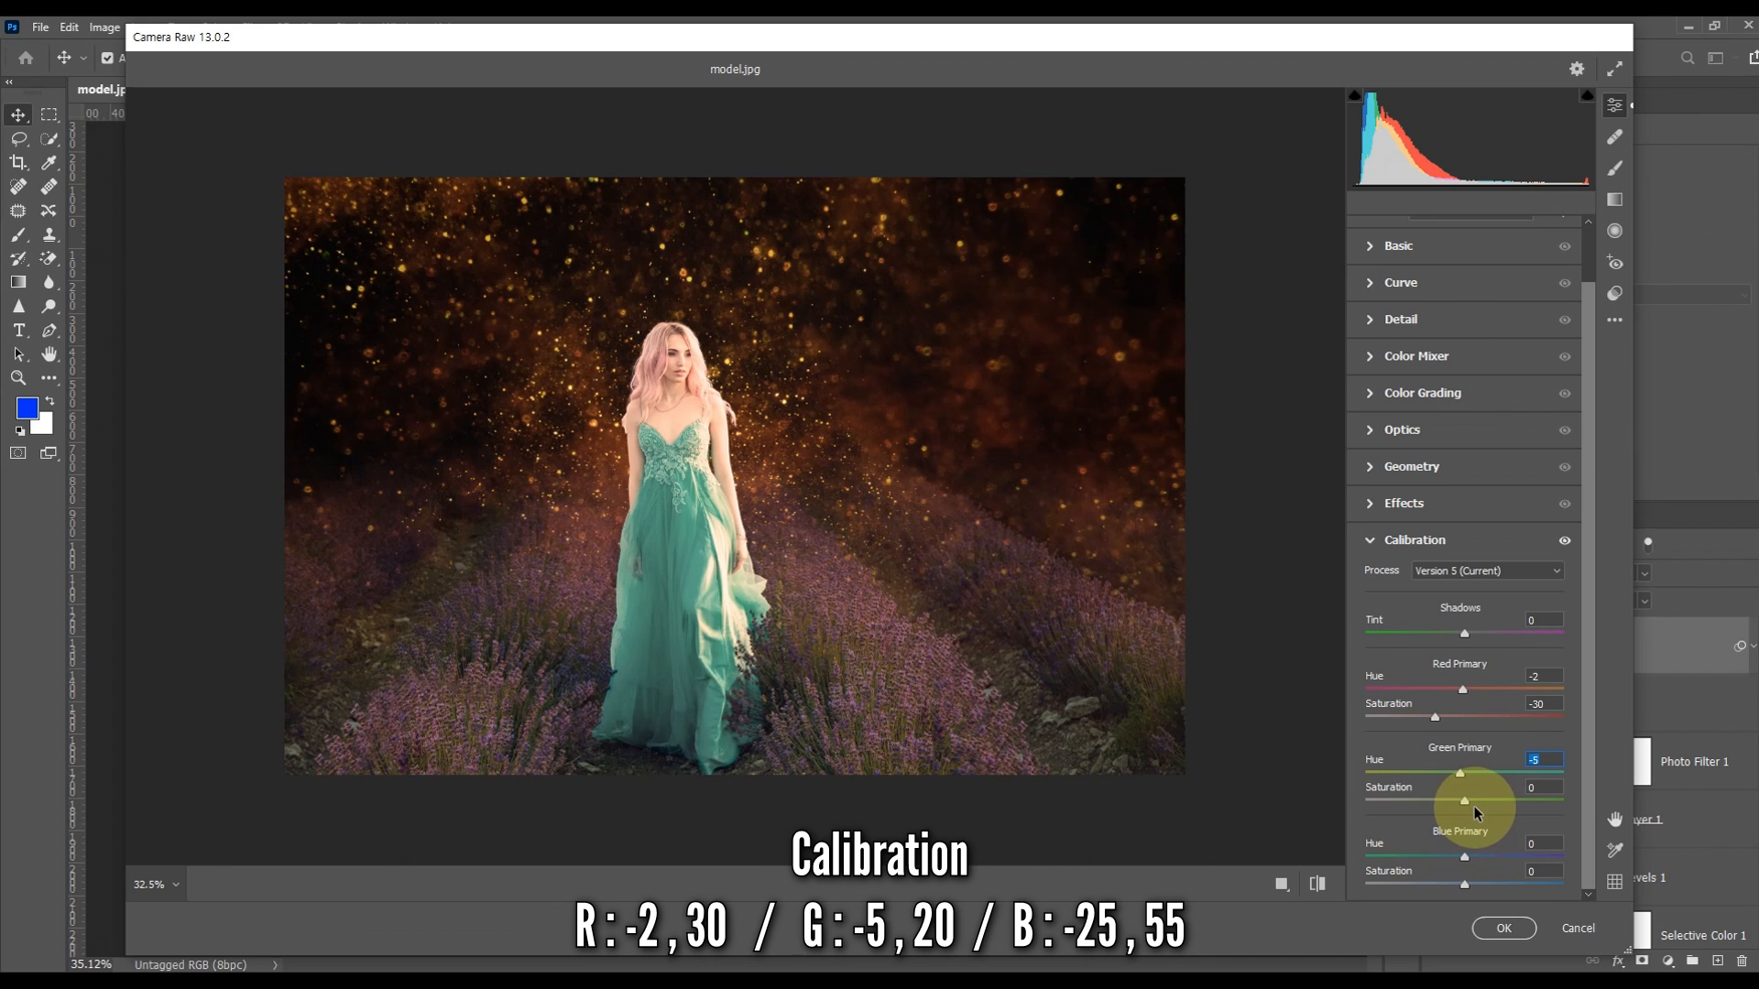
{"action": "mouse_move", "coordinate": [1464, 804]}
{"action": "left_mouse_down"}
{"action": "mouse_move", "coordinate": [1408, 806]}
{"action": "mouse_move", "coordinate": [1524, 803]}
{"action": "mouse_move", "coordinate": [1483, 809]}
{"action": "left_mouse_up"}
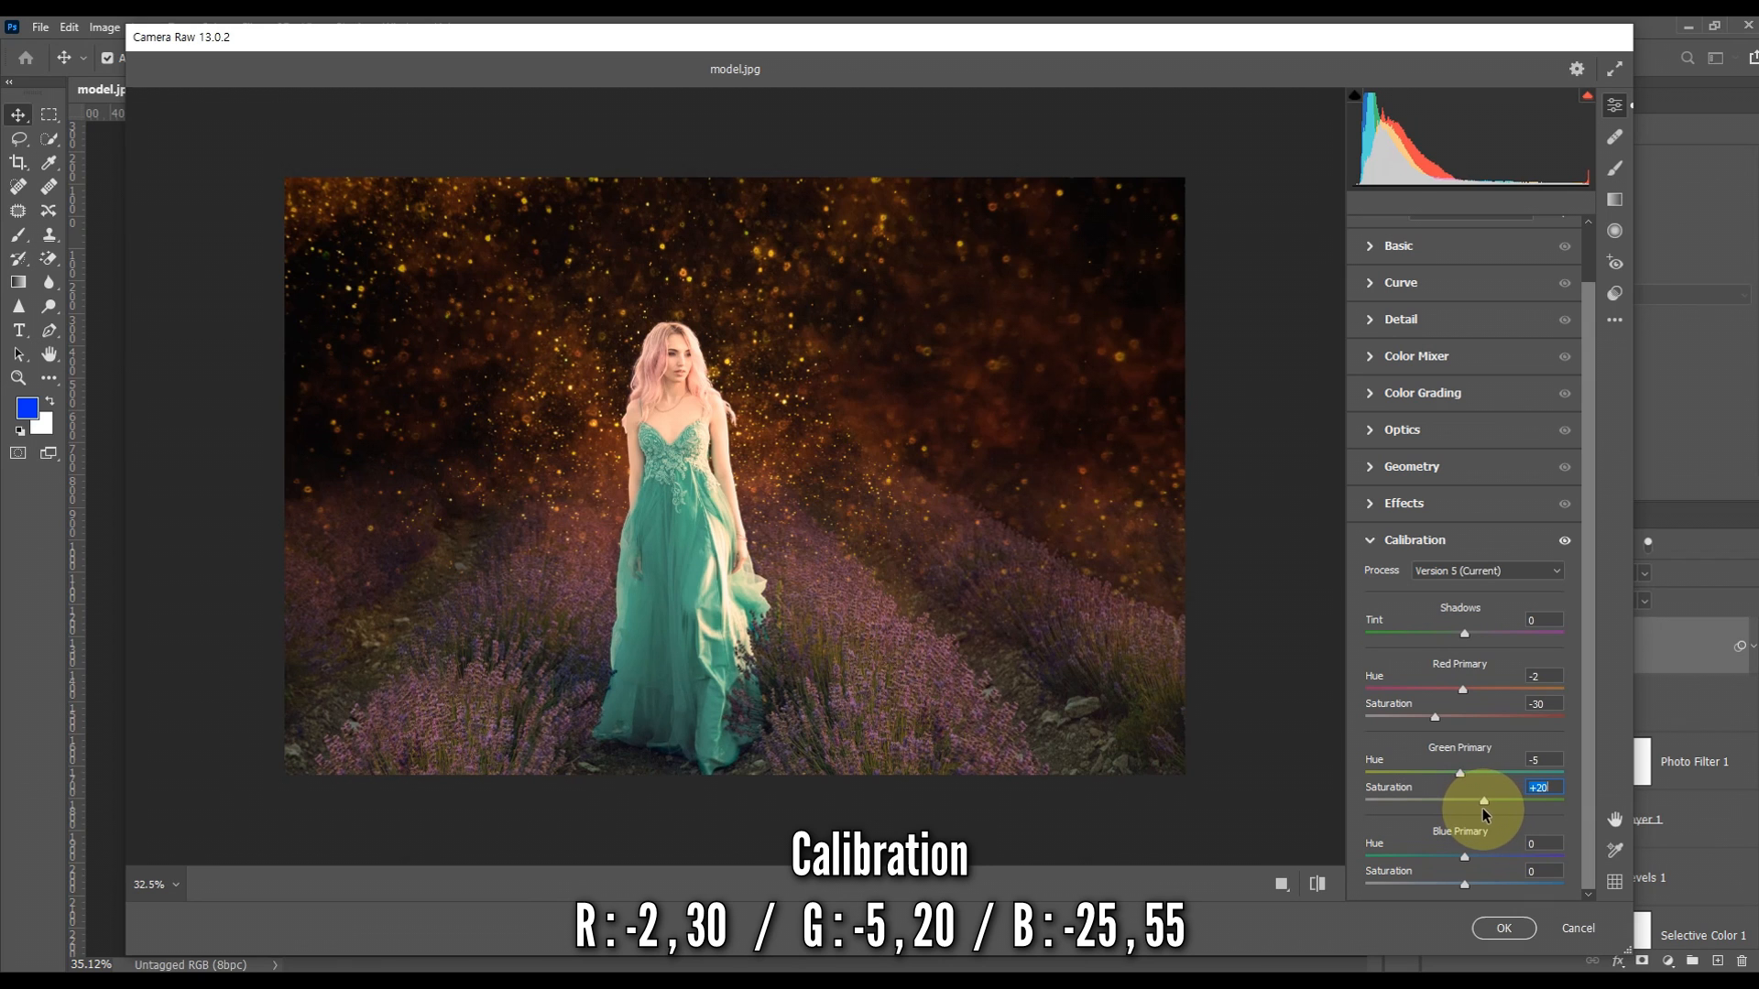
{"action": "left_click_drag", "start_coordinate": [1464, 856], "coordinate": [1414, 867]}
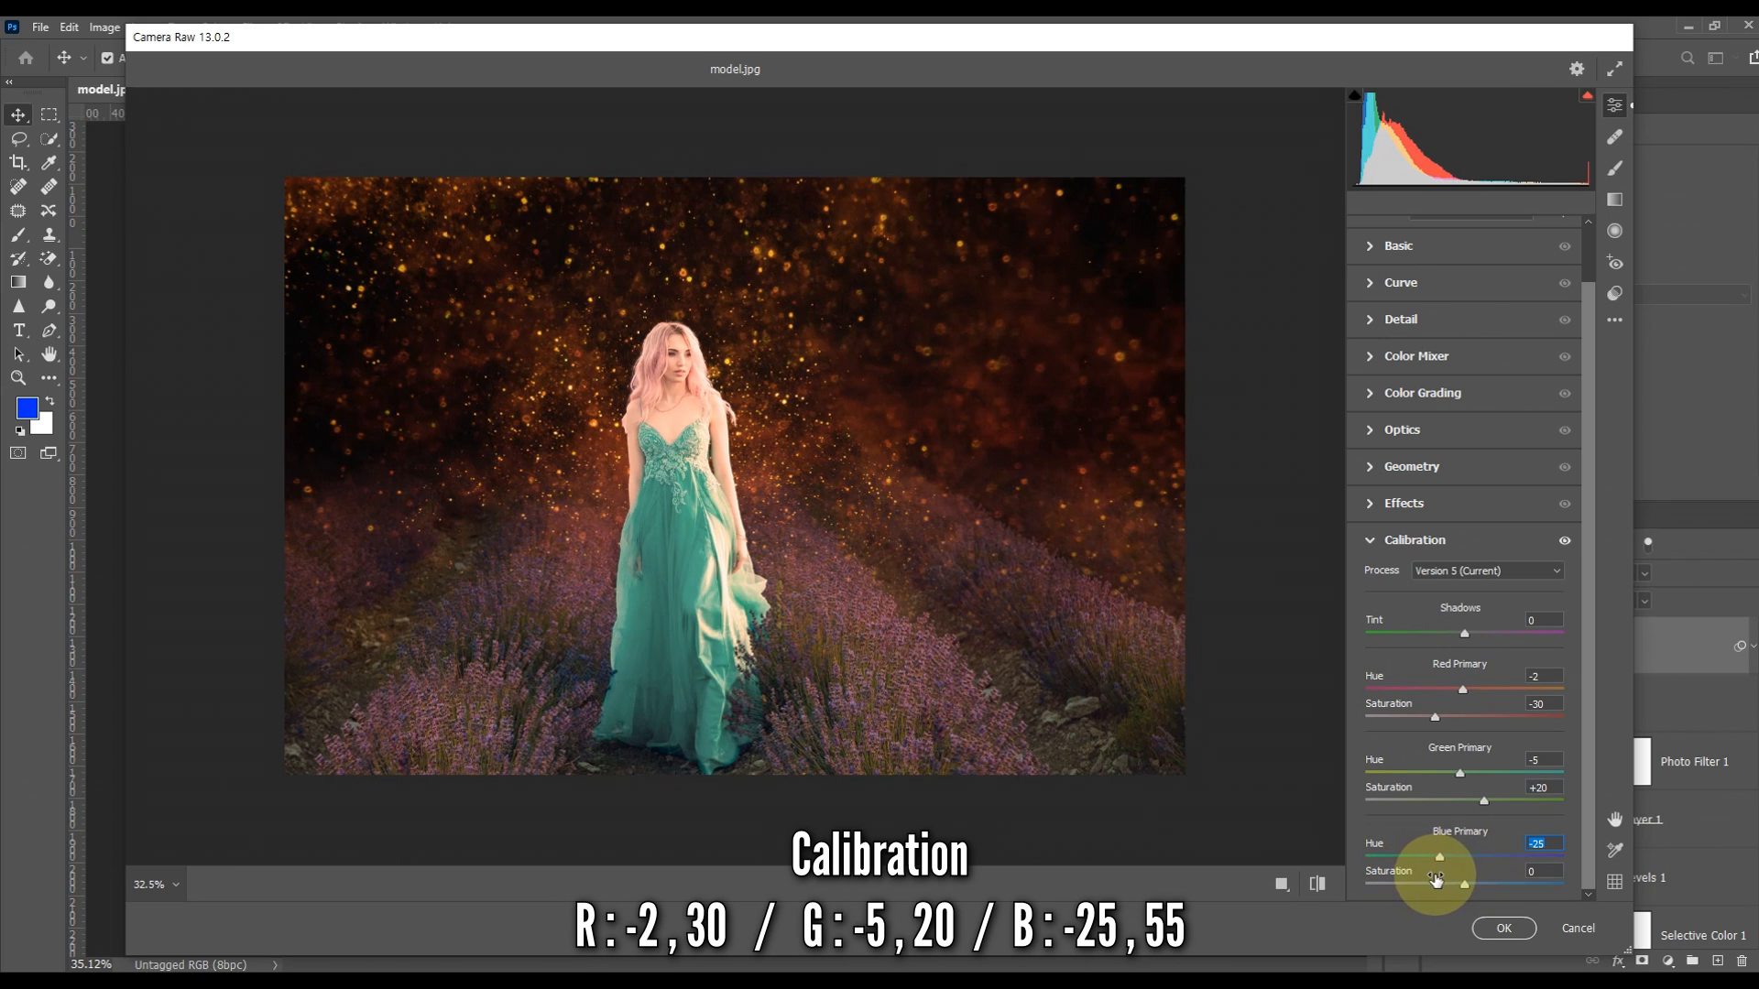
{"action": "mouse_move", "coordinate": [1464, 887]}
{"action": "left_mouse_down"}
{"action": "mouse_move", "coordinate": [1429, 885]}
{"action": "mouse_move", "coordinate": [1521, 887]}
{"action": "mouse_move", "coordinate": [1494, 893]}
{"action": "left_mouse_up"}
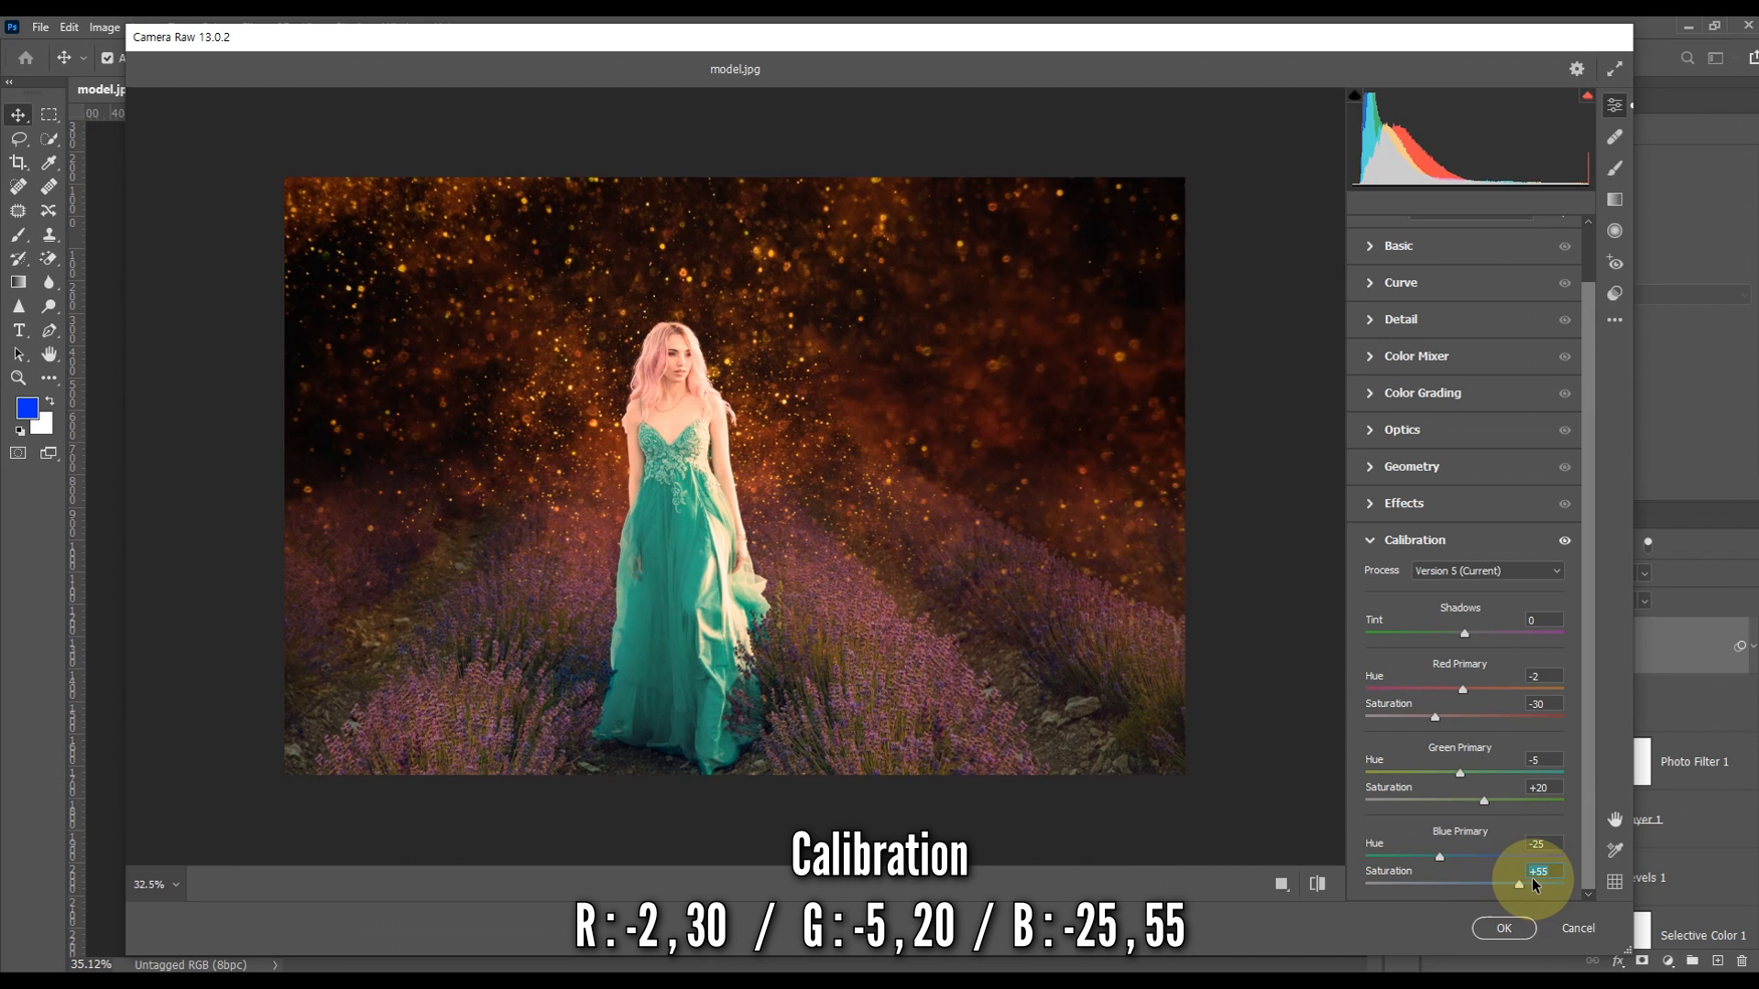
- Compare the image before and after the Calibration adjustments, and collapse the Calibration settings
{"action": "left_click", "coordinate": [1321, 884]}
{"action": "left_click", "coordinate": [1320, 884]}
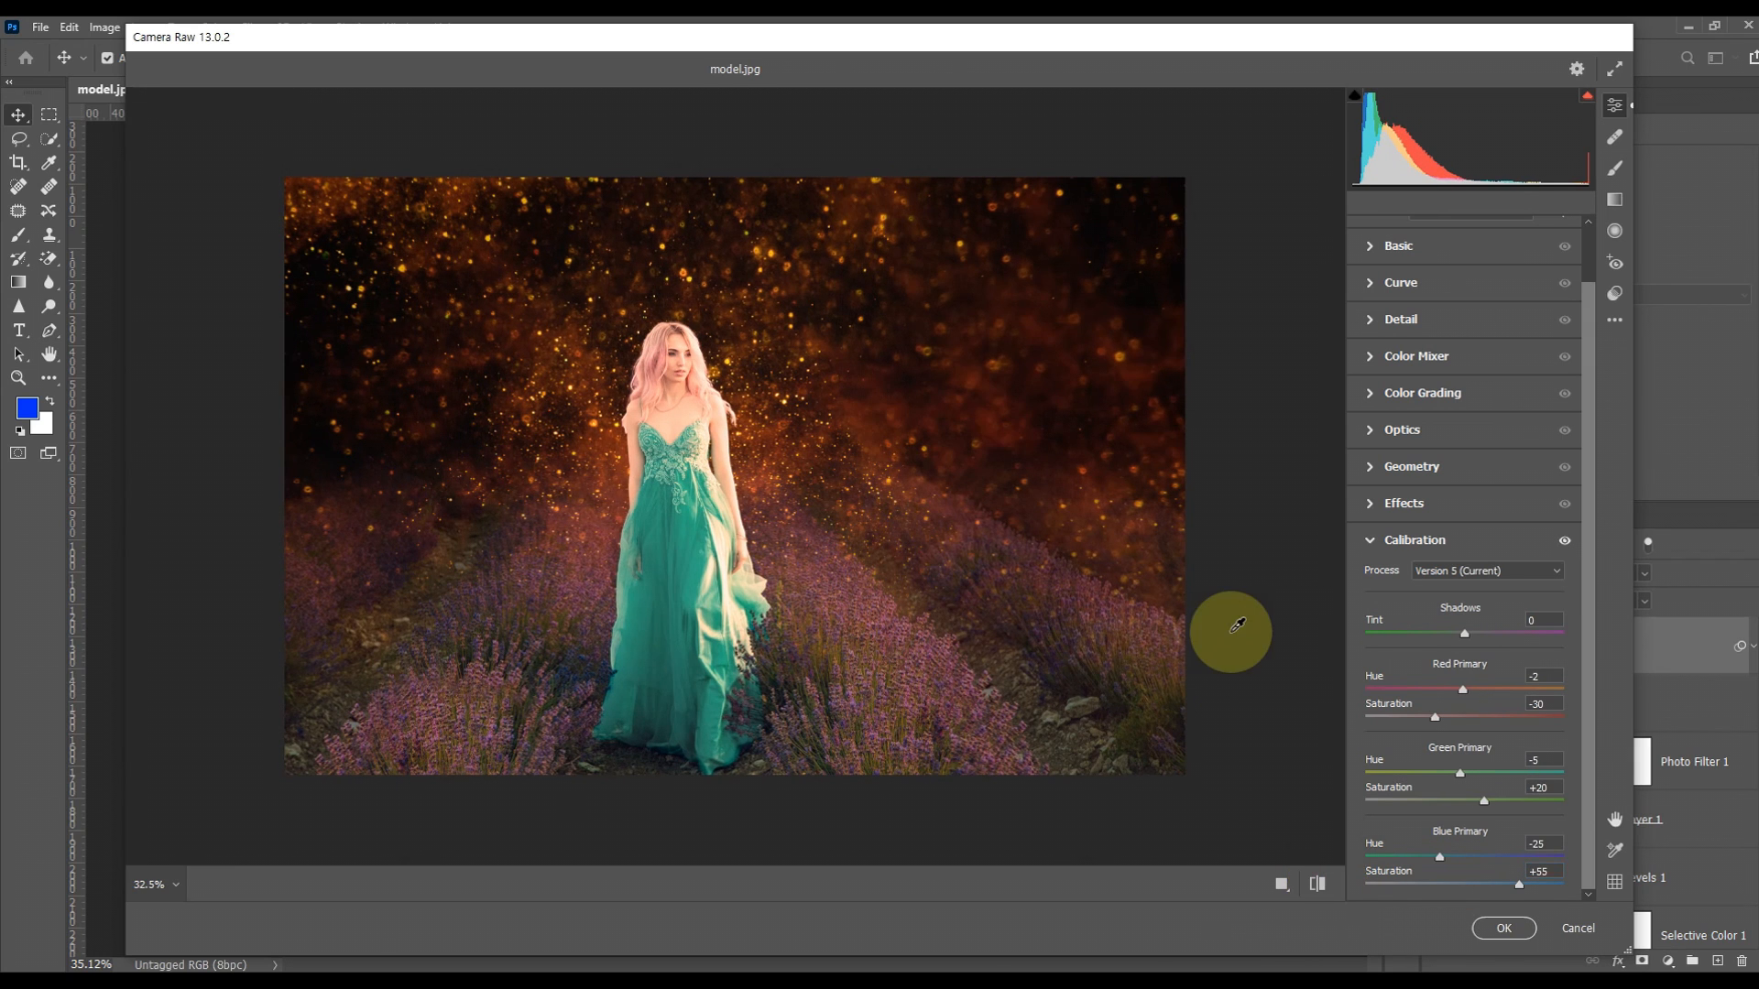
{"action": "left_click", "coordinate": [1371, 542]}
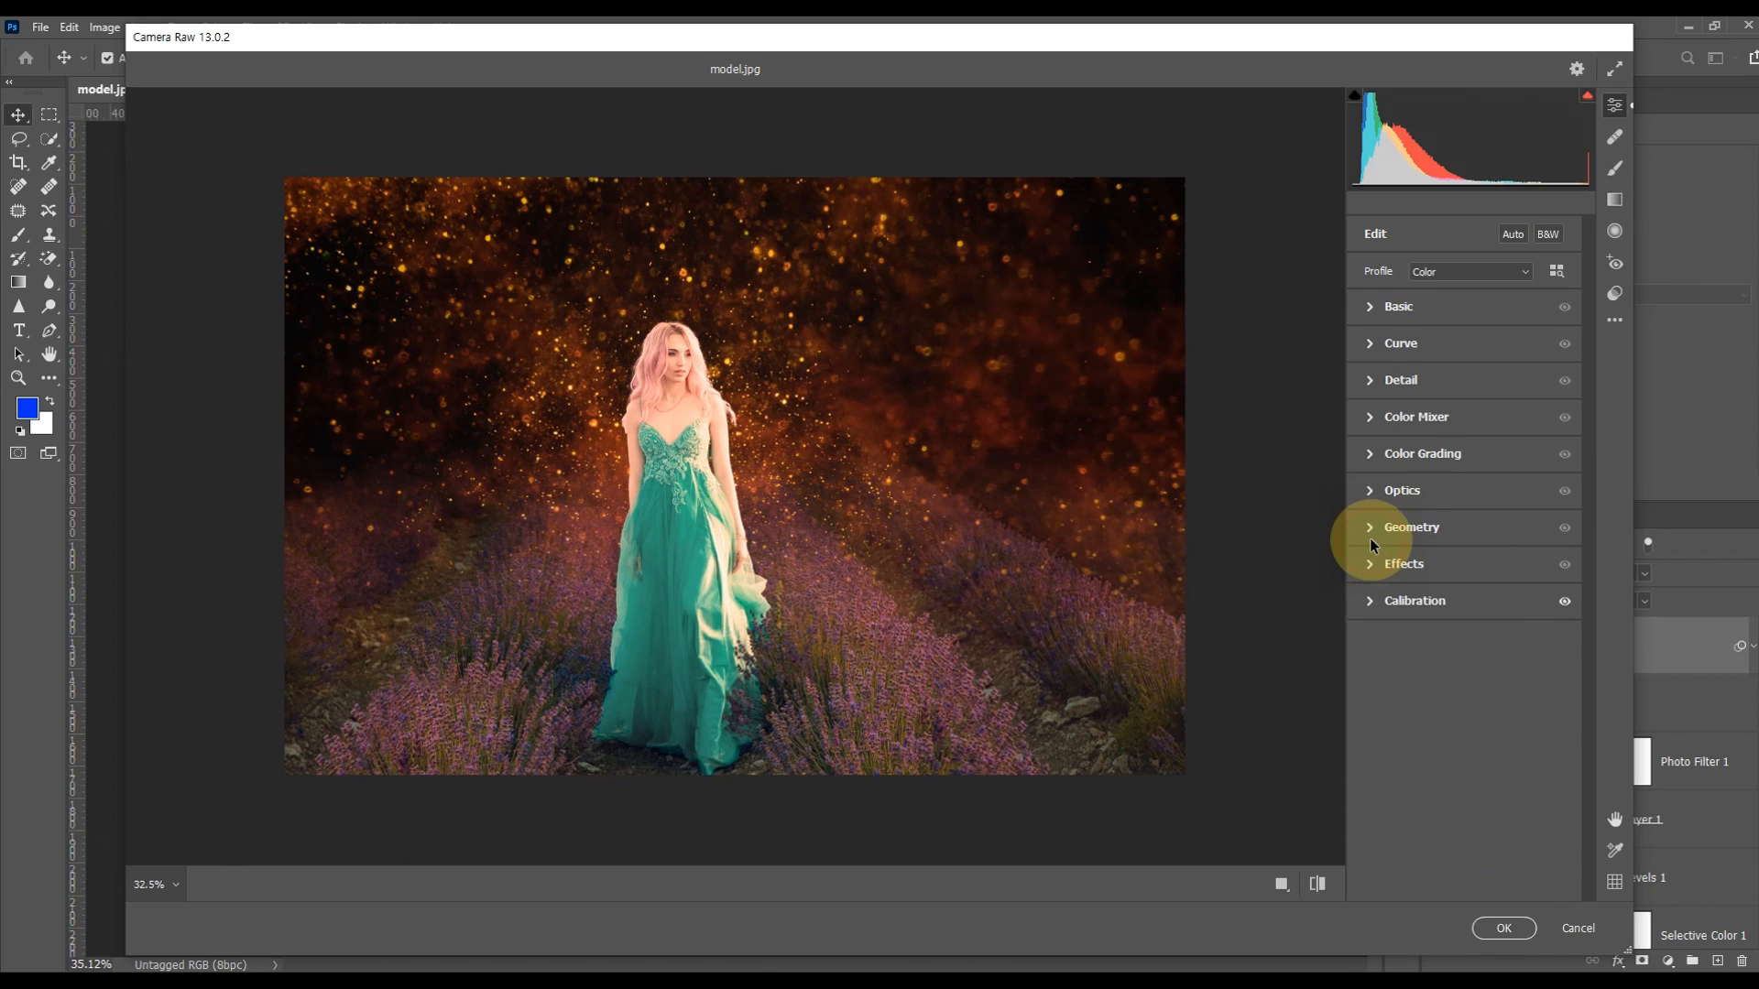
- Set the Color Mixer's Oranges saturation to +35 and Oranges luminance to +15
{"action": "left_click", "coordinate": [1371, 418]}
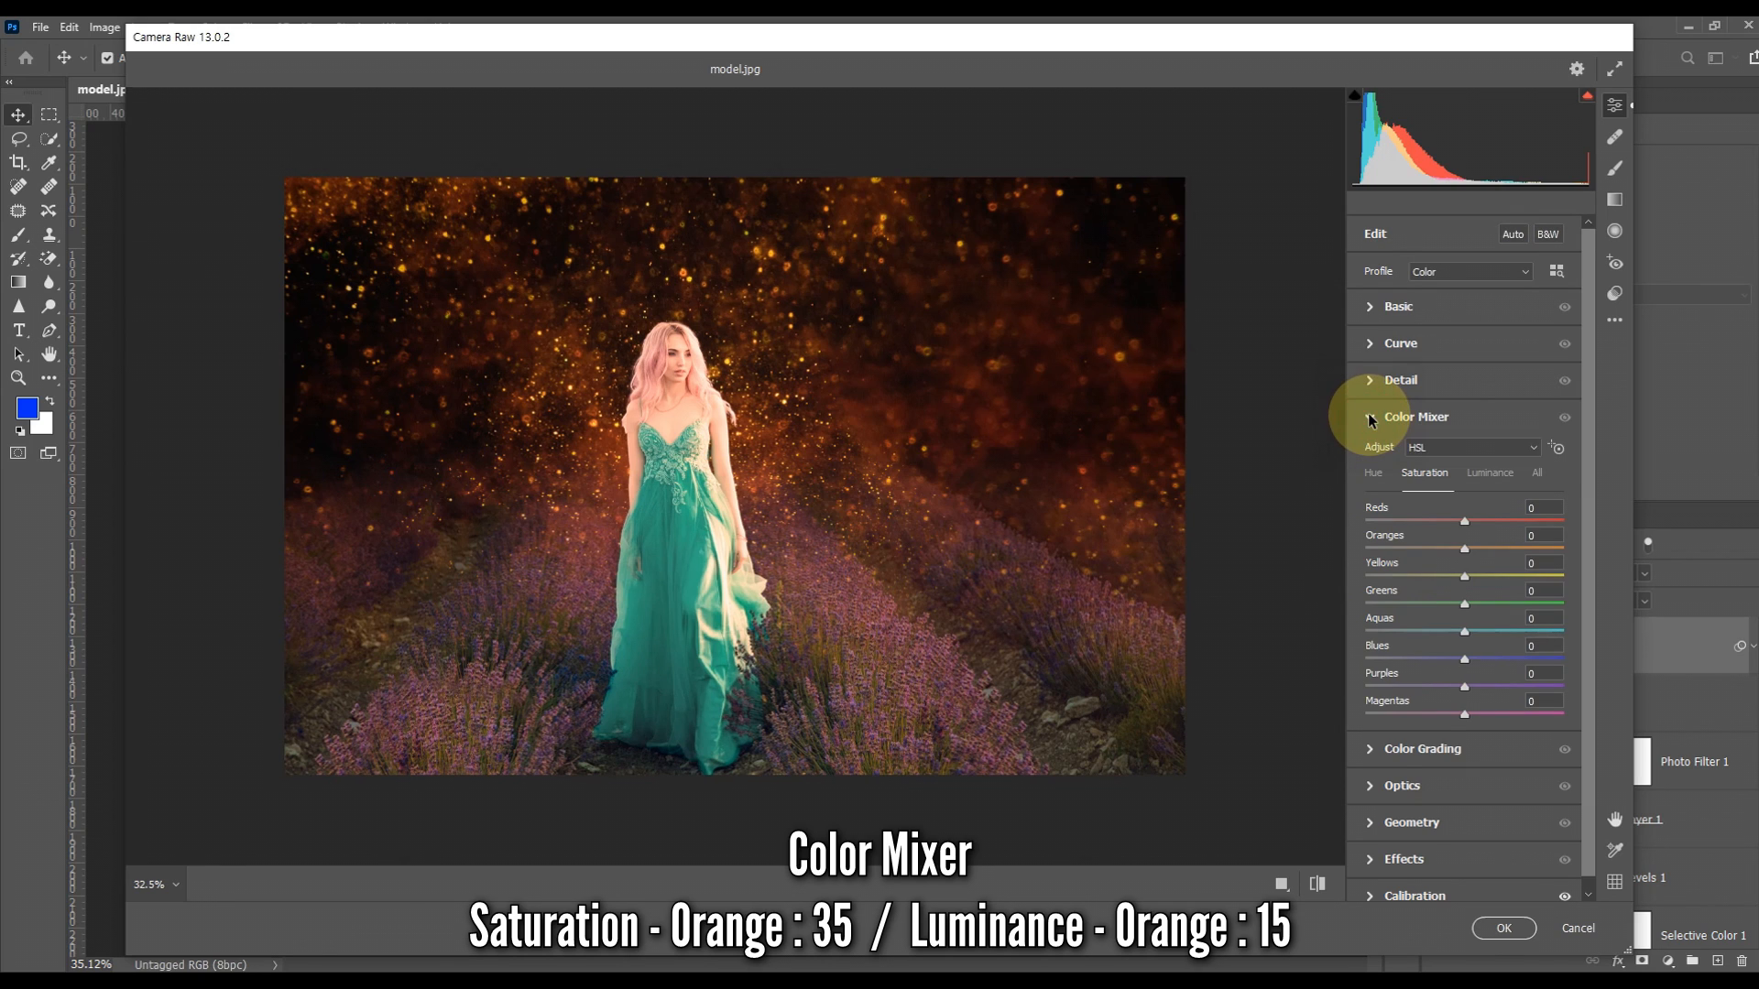
{"action": "left_click", "coordinate": [1587, 455]}
{"action": "left_click", "coordinate": [1363, 465]}
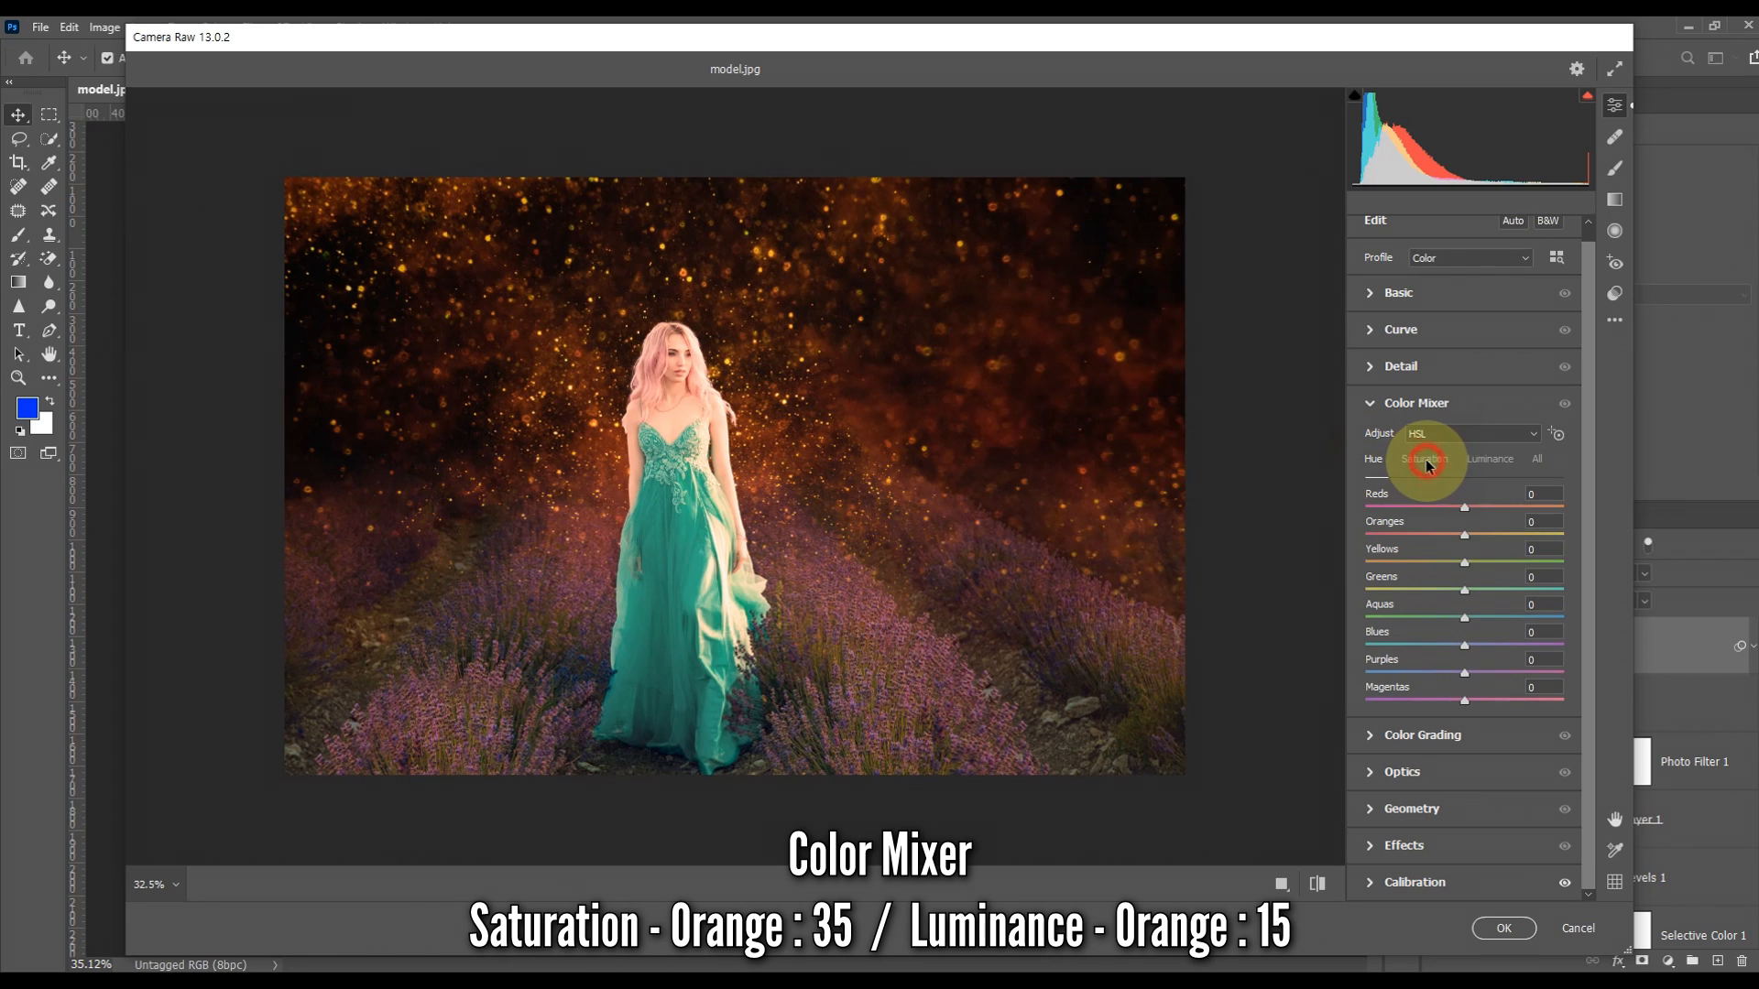
{"action": "left_click", "coordinate": [1425, 460]}
{"action": "mouse_move", "coordinate": [1462, 535]}
{"action": "left_mouse_down"}
{"action": "mouse_move", "coordinate": [1399, 539]}
{"action": "mouse_move", "coordinate": [1495, 540]}
{"action": "left_mouse_up"}
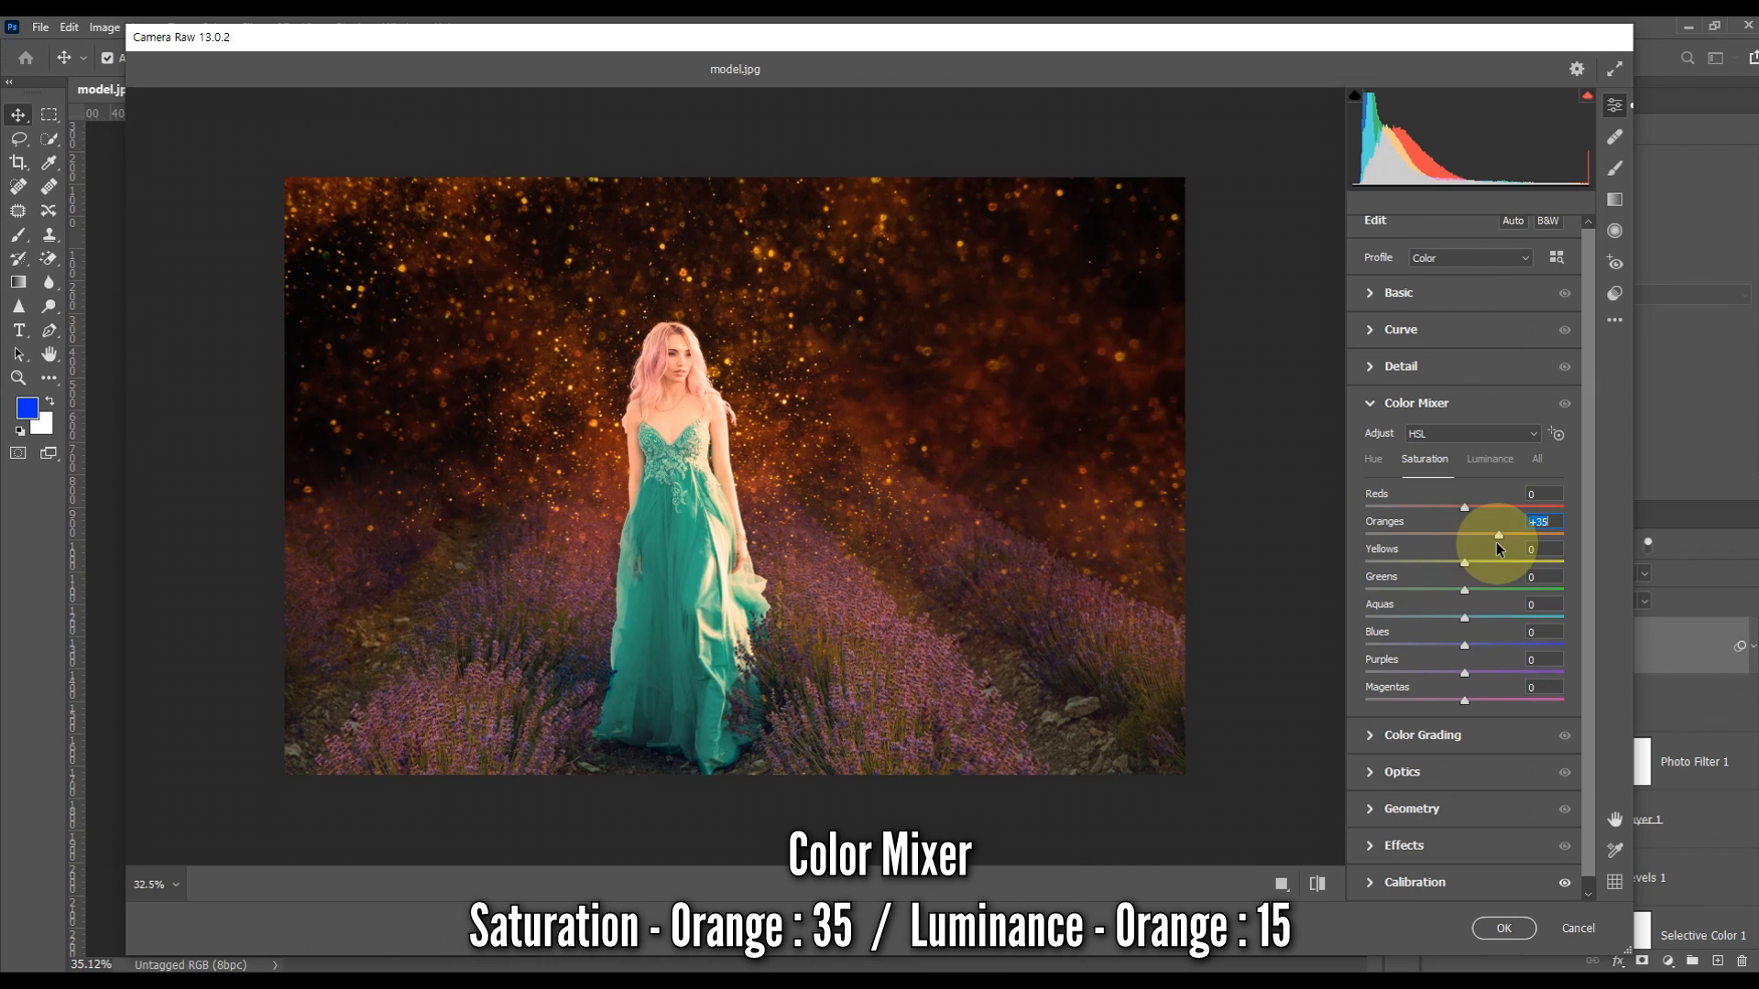
{"action": "left_click", "coordinate": [1489, 460]}
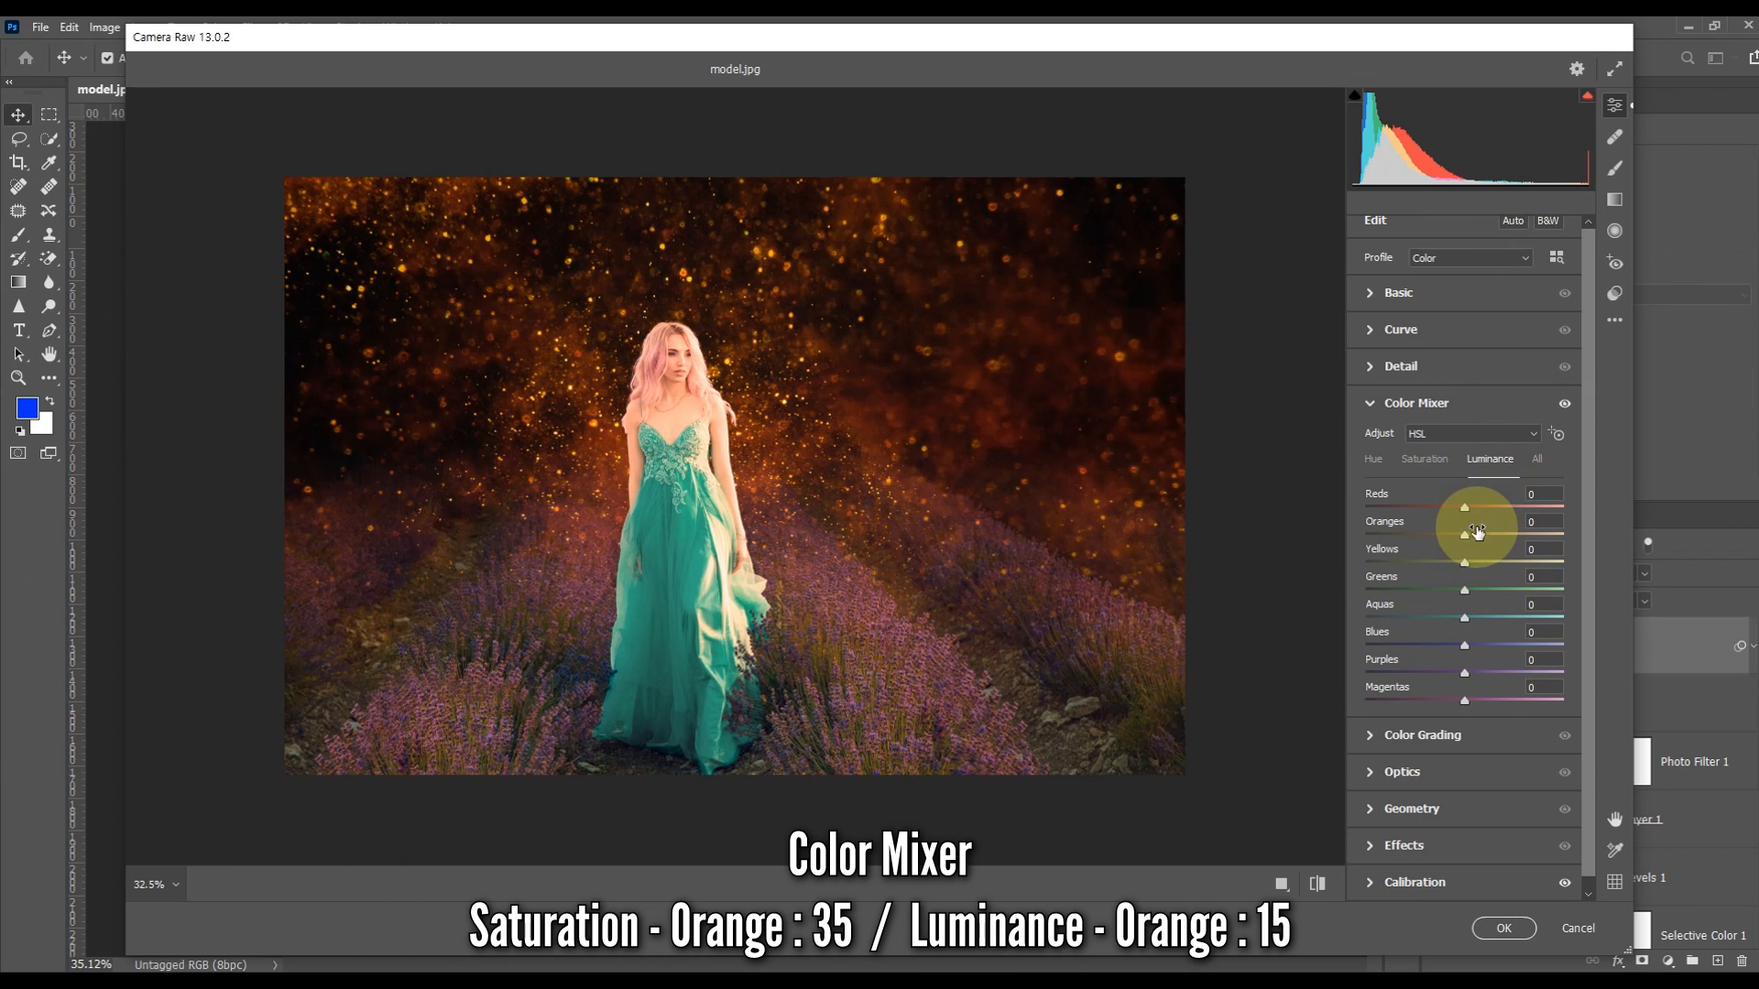
{"action": "left_click_drag", "start_coordinate": [1462, 538], "coordinate": [1503, 550]}
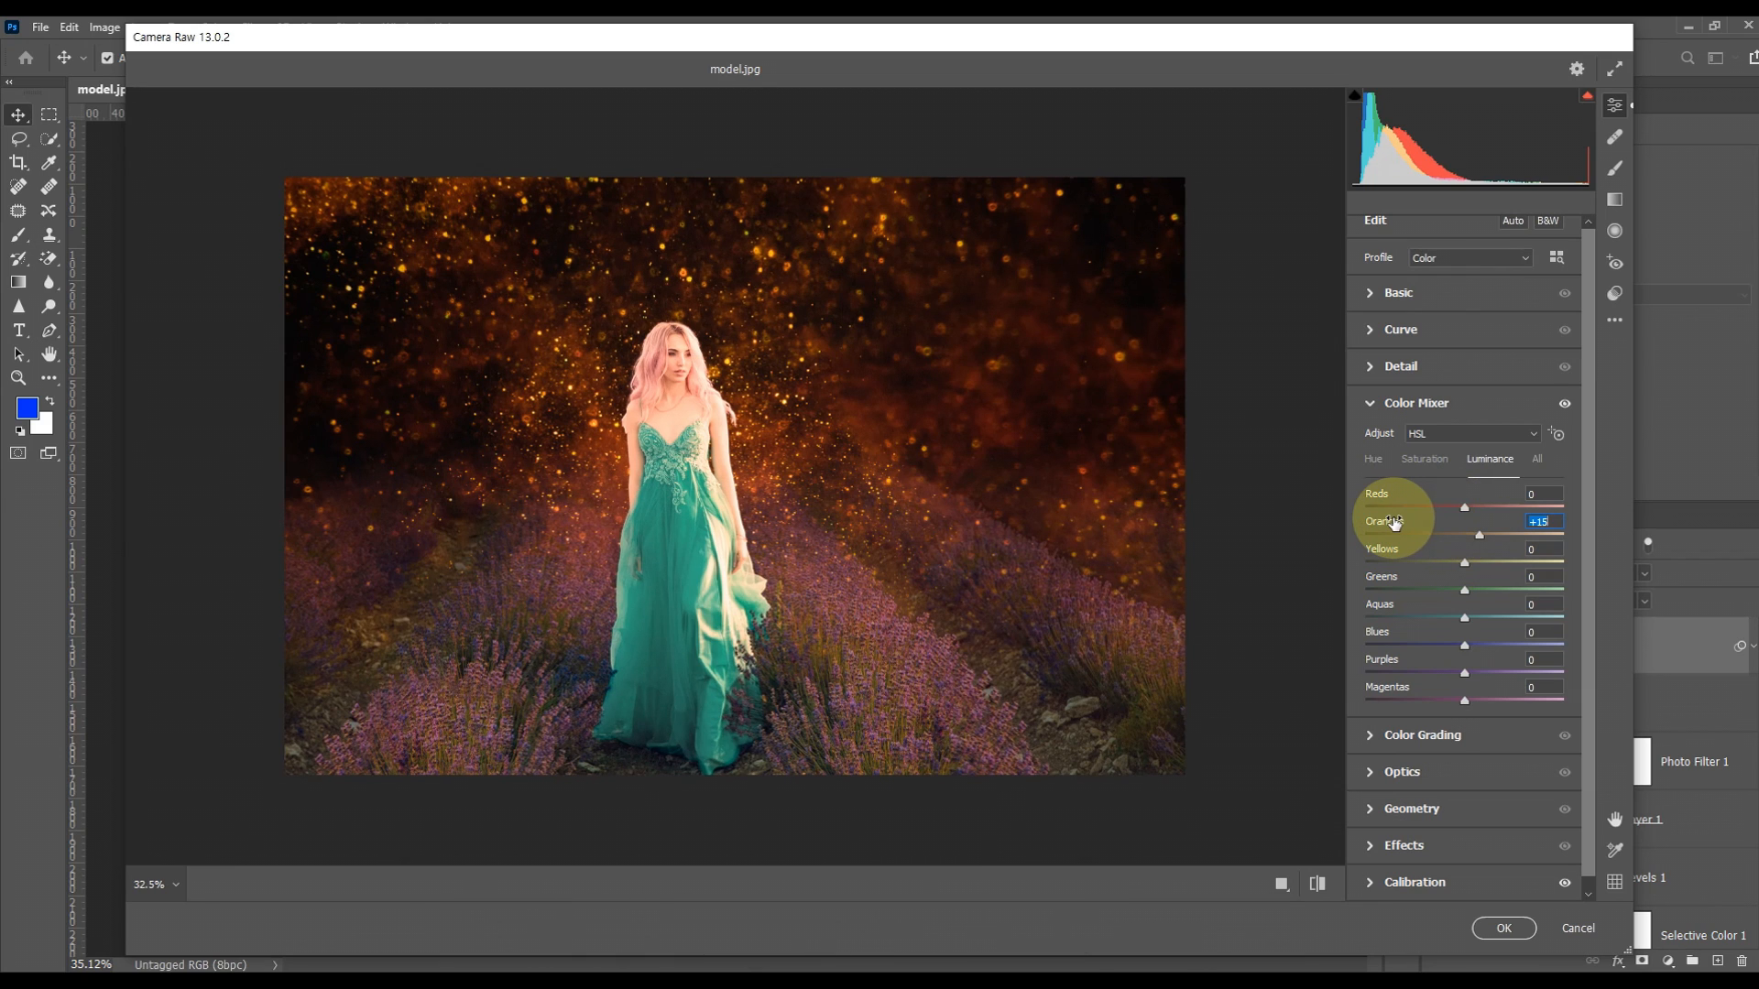
{"action": "left_click", "coordinate": [1372, 406]}
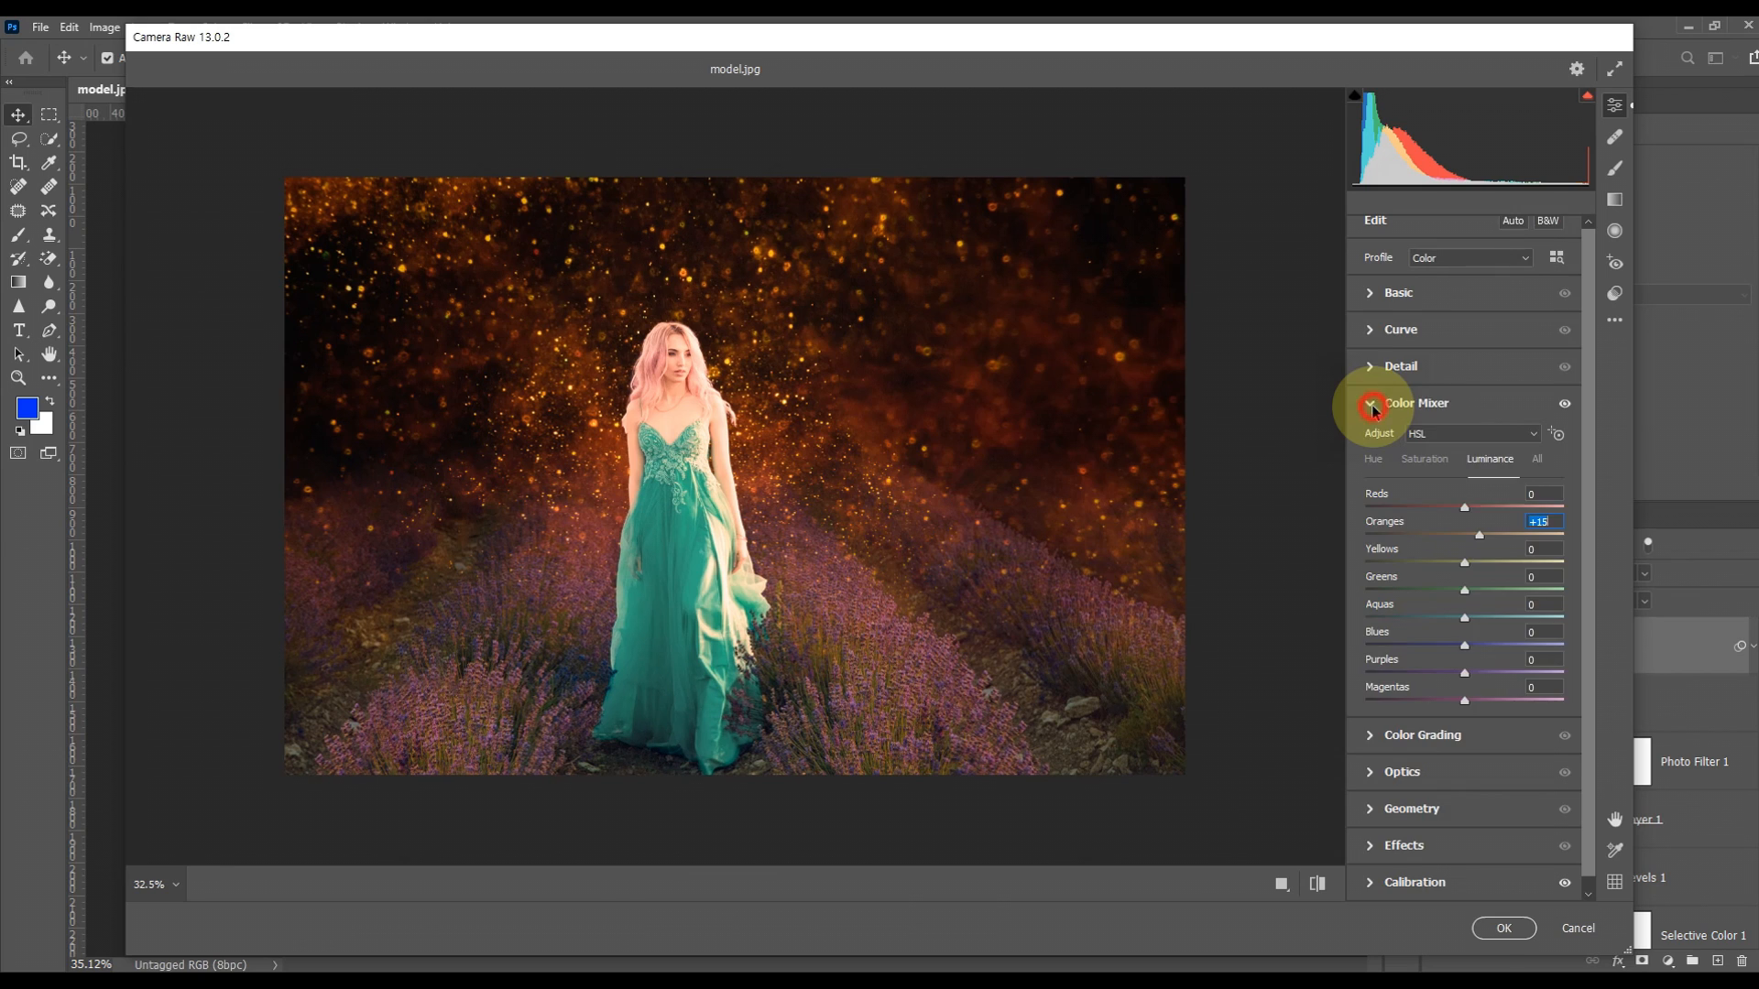
{"action": "left_click", "coordinate": [1371, 312]}
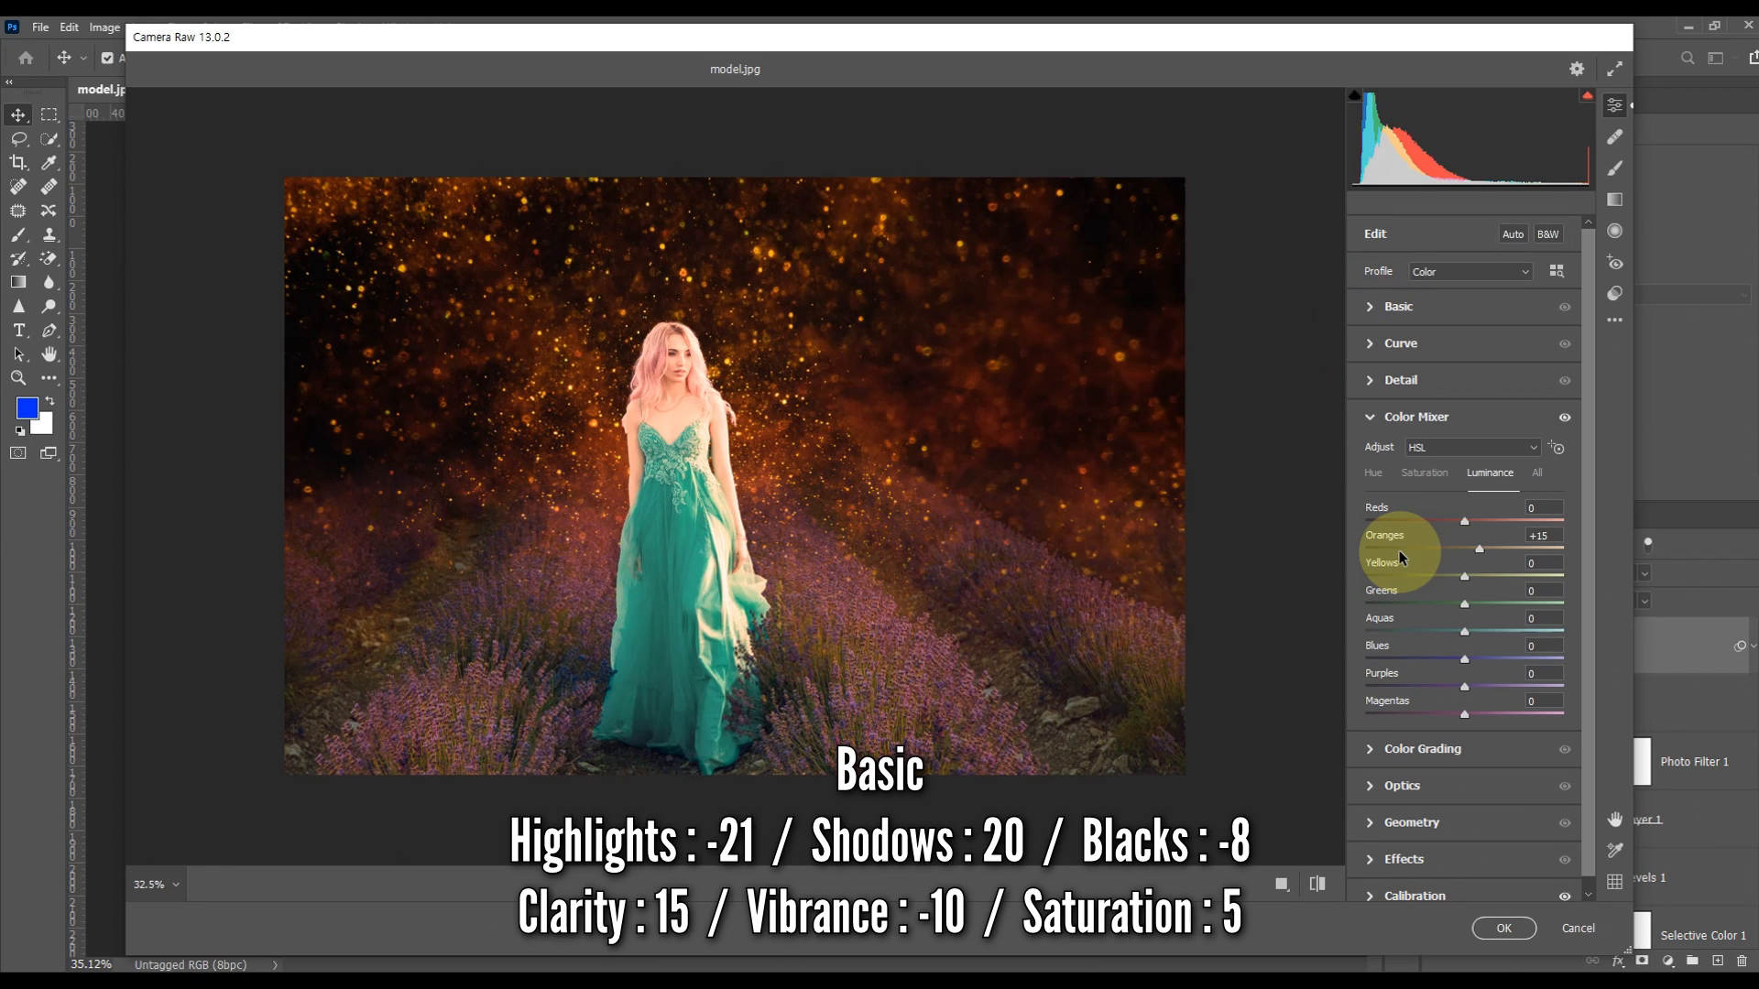
{"action": "left_click", "coordinate": [1371, 416]}
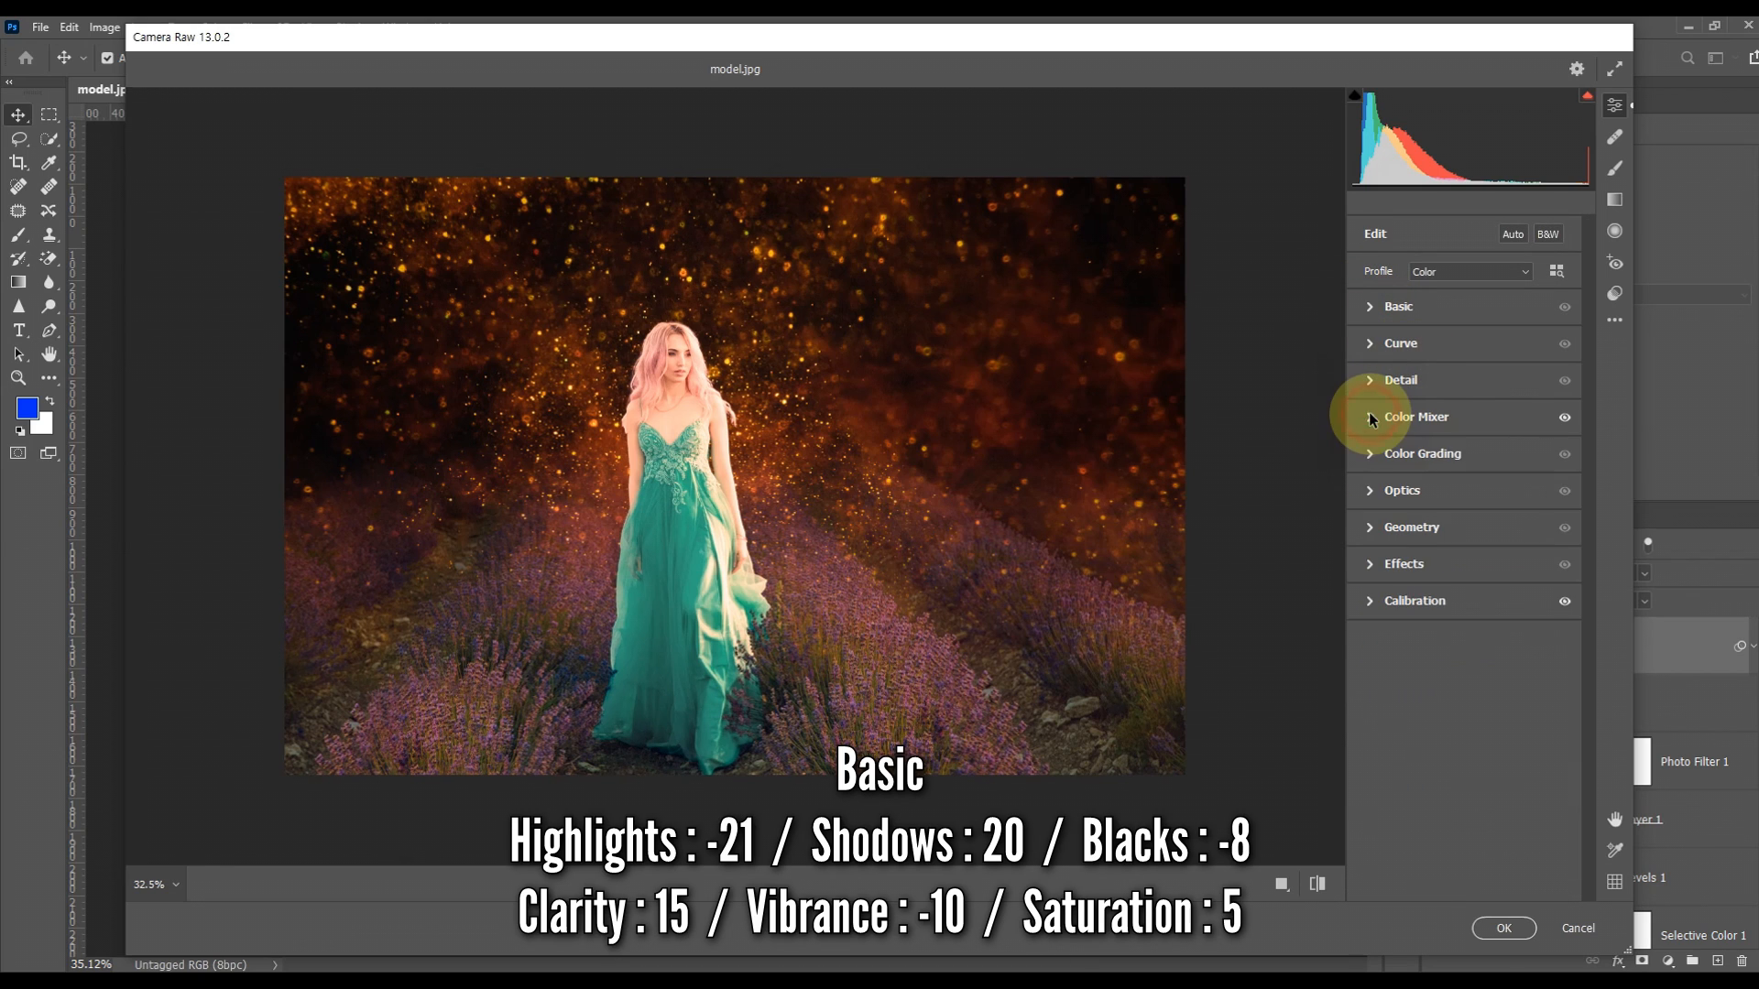
- Set the Basic tone adjustments to Blacks -8, Shadows +20 and Highlights -21
{"action": "left_click", "coordinate": [1371, 311]}
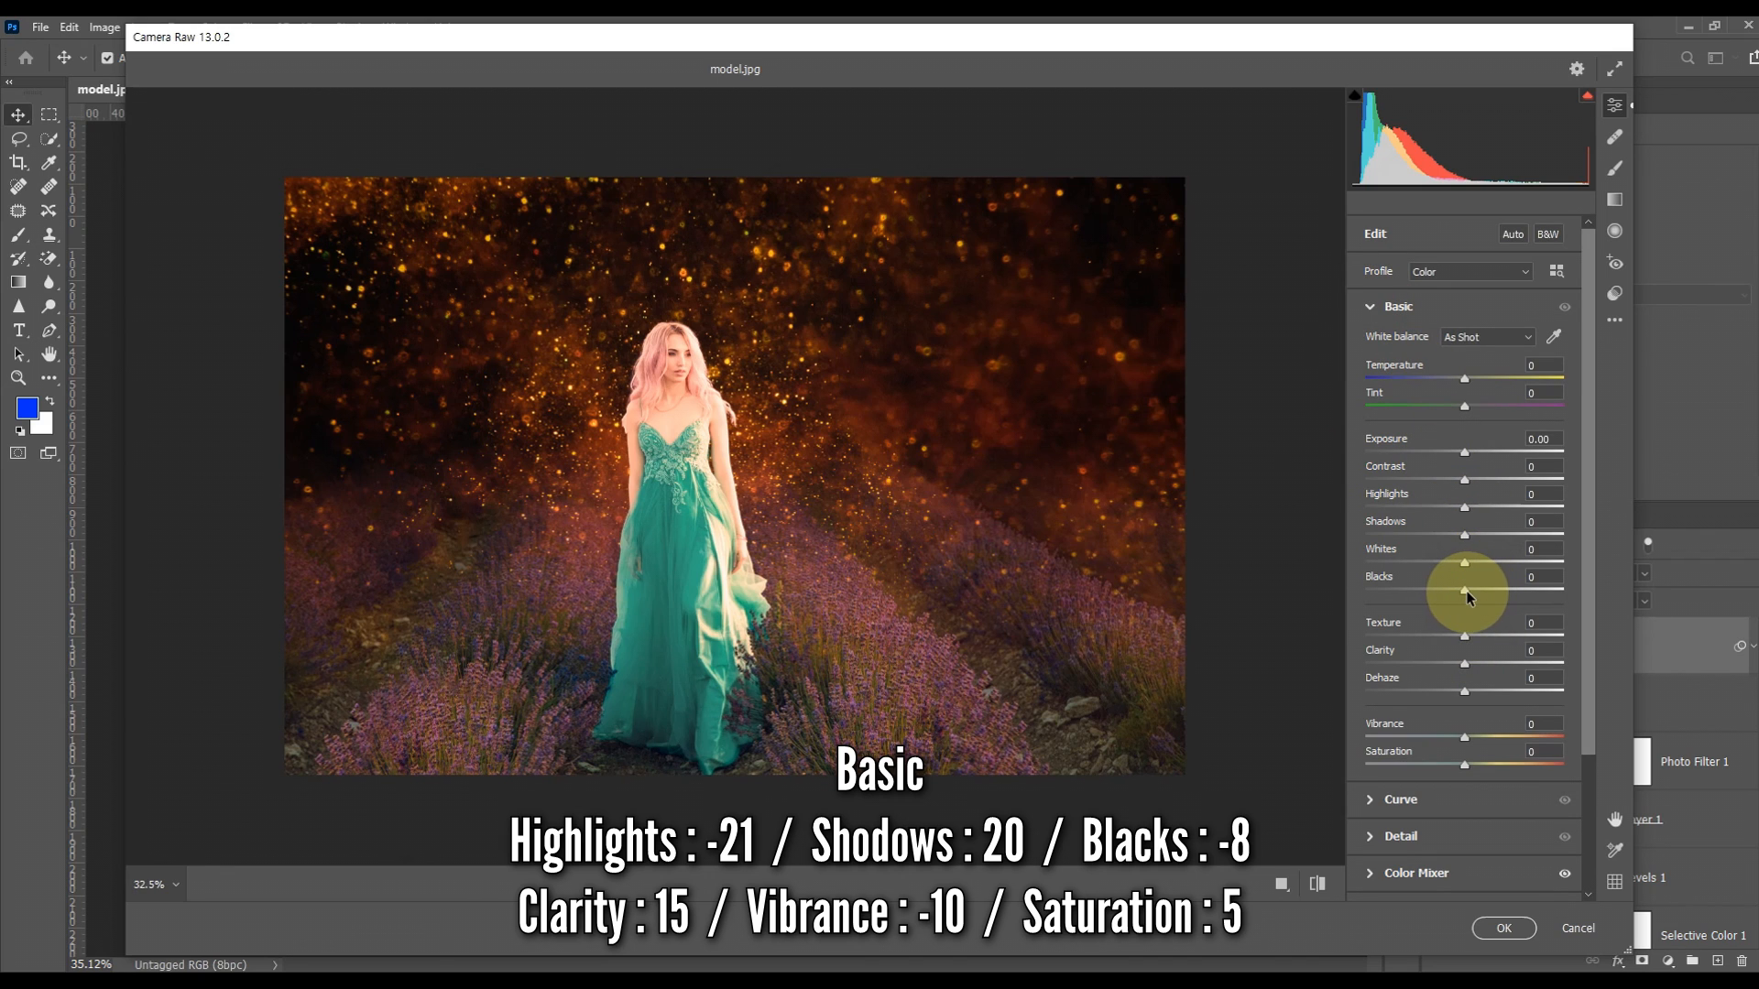
{"action": "left_click_drag", "start_coordinate": [1466, 597], "coordinate": [1460, 599]}
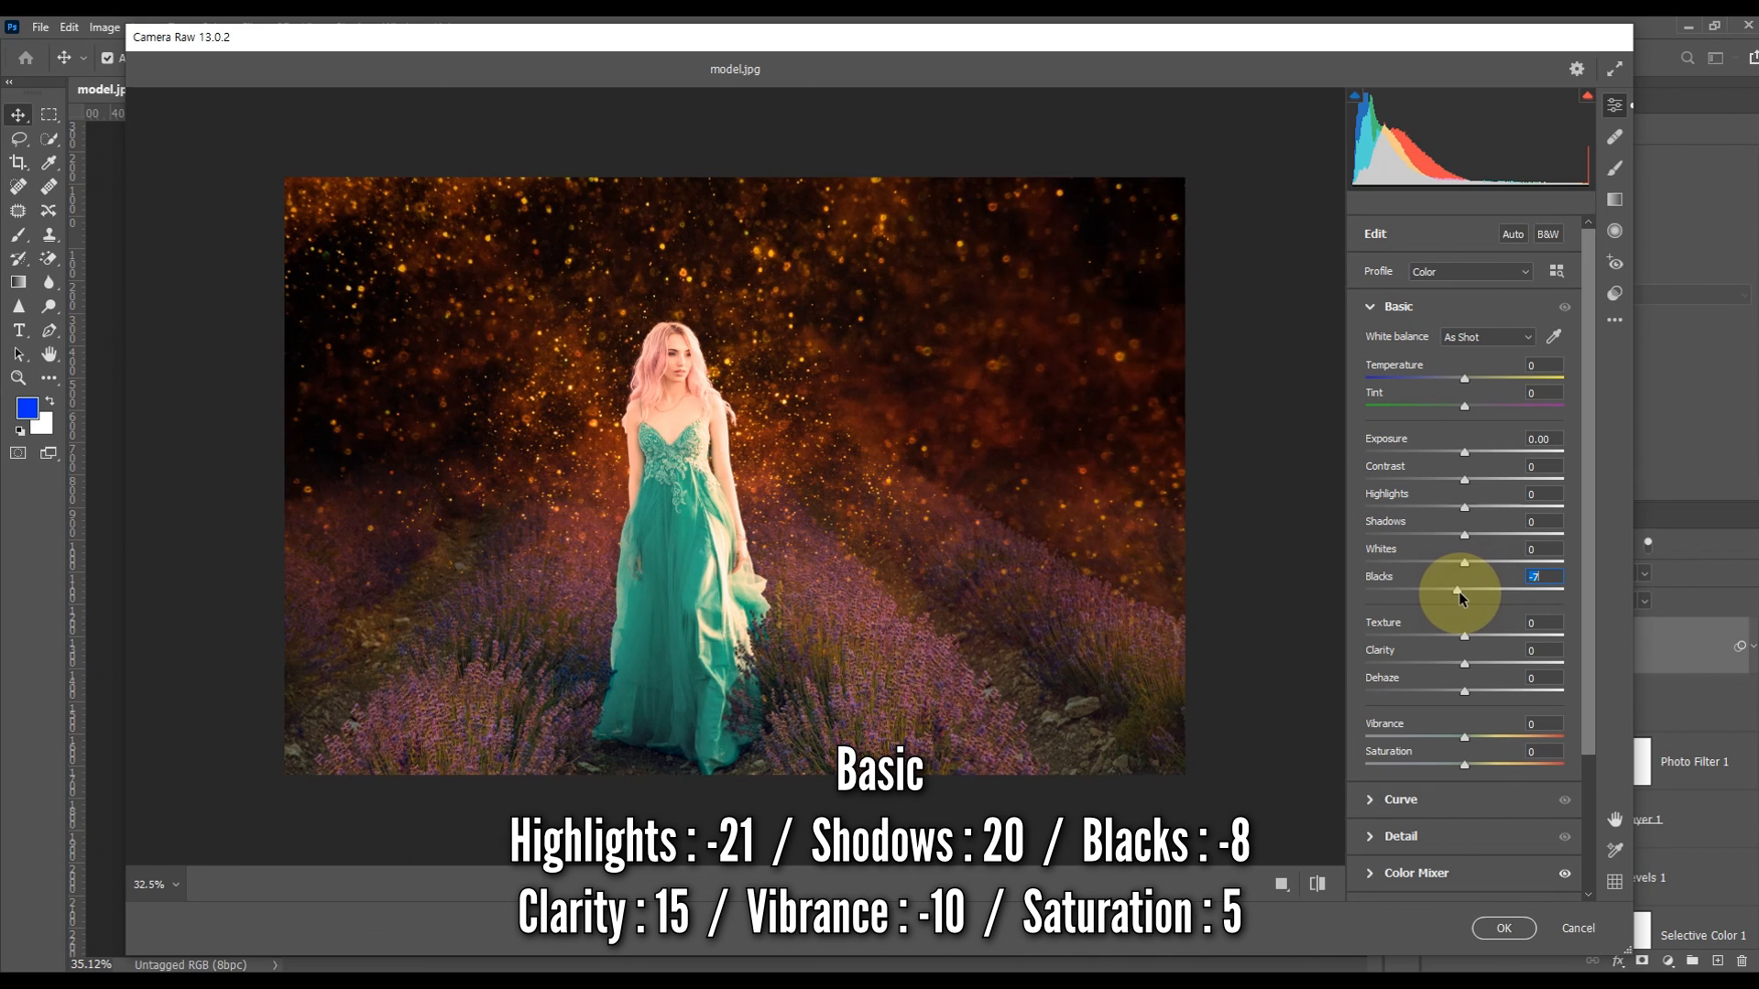
{"action": "left_click_drag", "start_coordinate": [1460, 594], "coordinate": [1460, 594]}
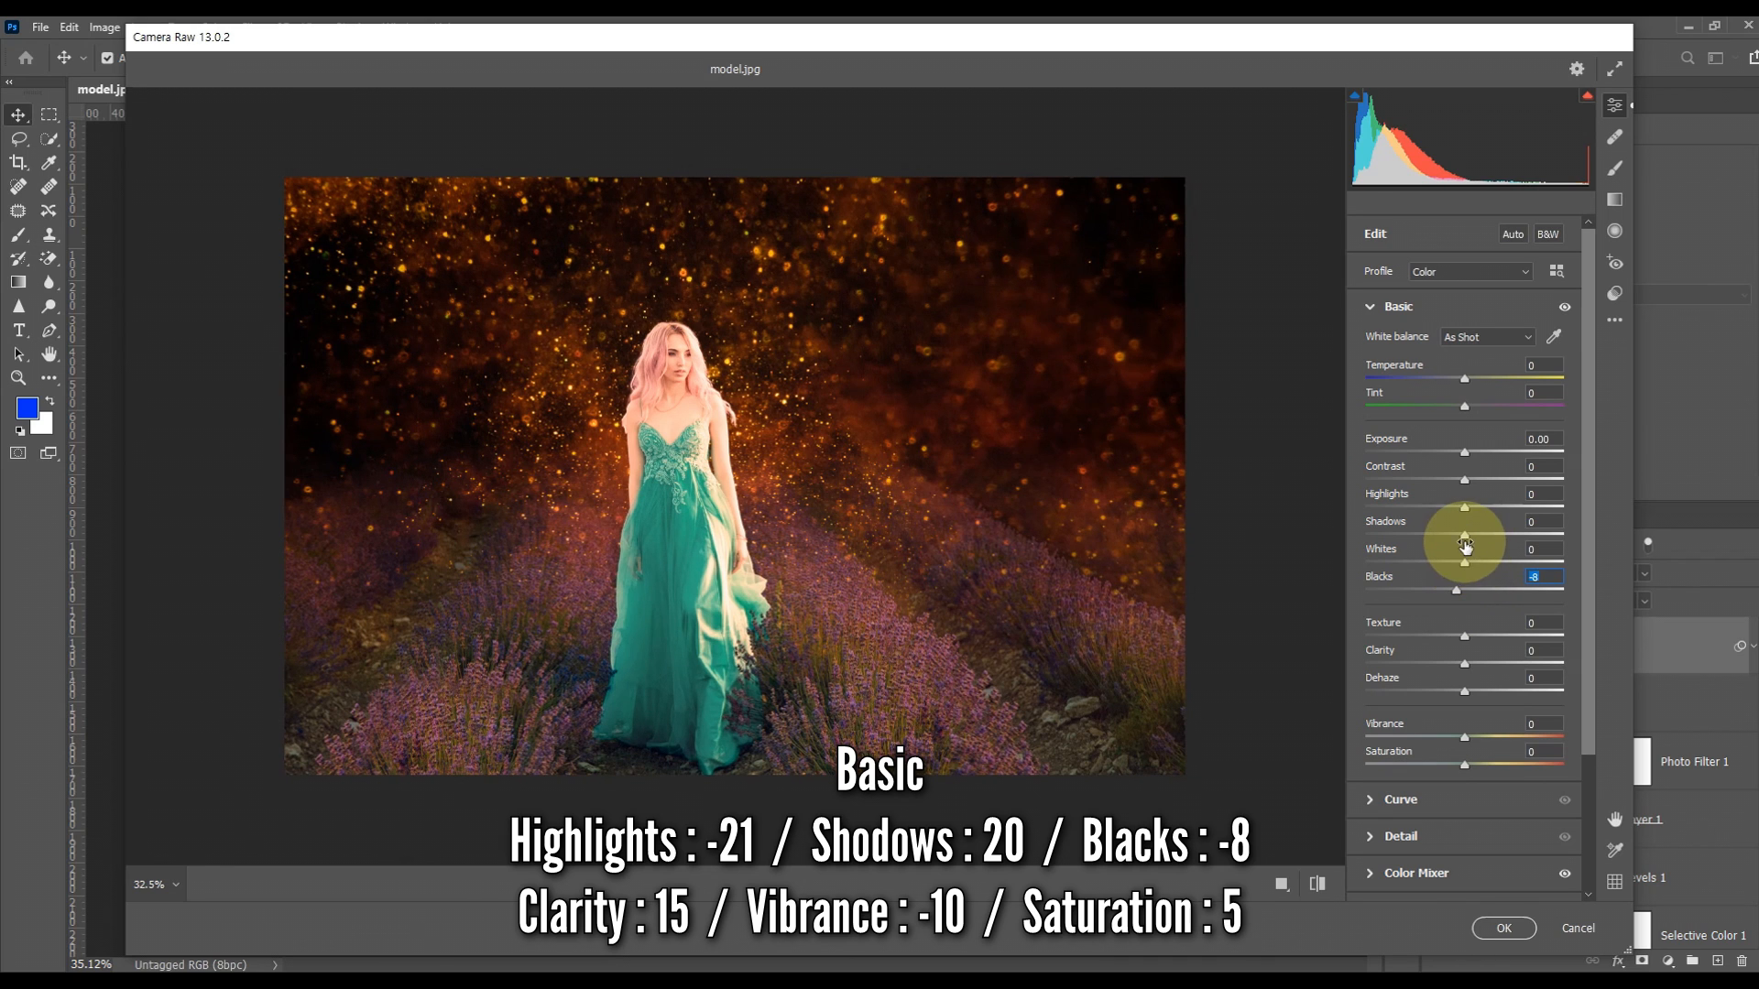
{"action": "mouse_move", "coordinate": [1462, 533]}
{"action": "left_mouse_down"}
{"action": "mouse_move", "coordinate": [1437, 539]}
{"action": "mouse_move", "coordinate": [1485, 541]}
{"action": "left_mouse_up"}
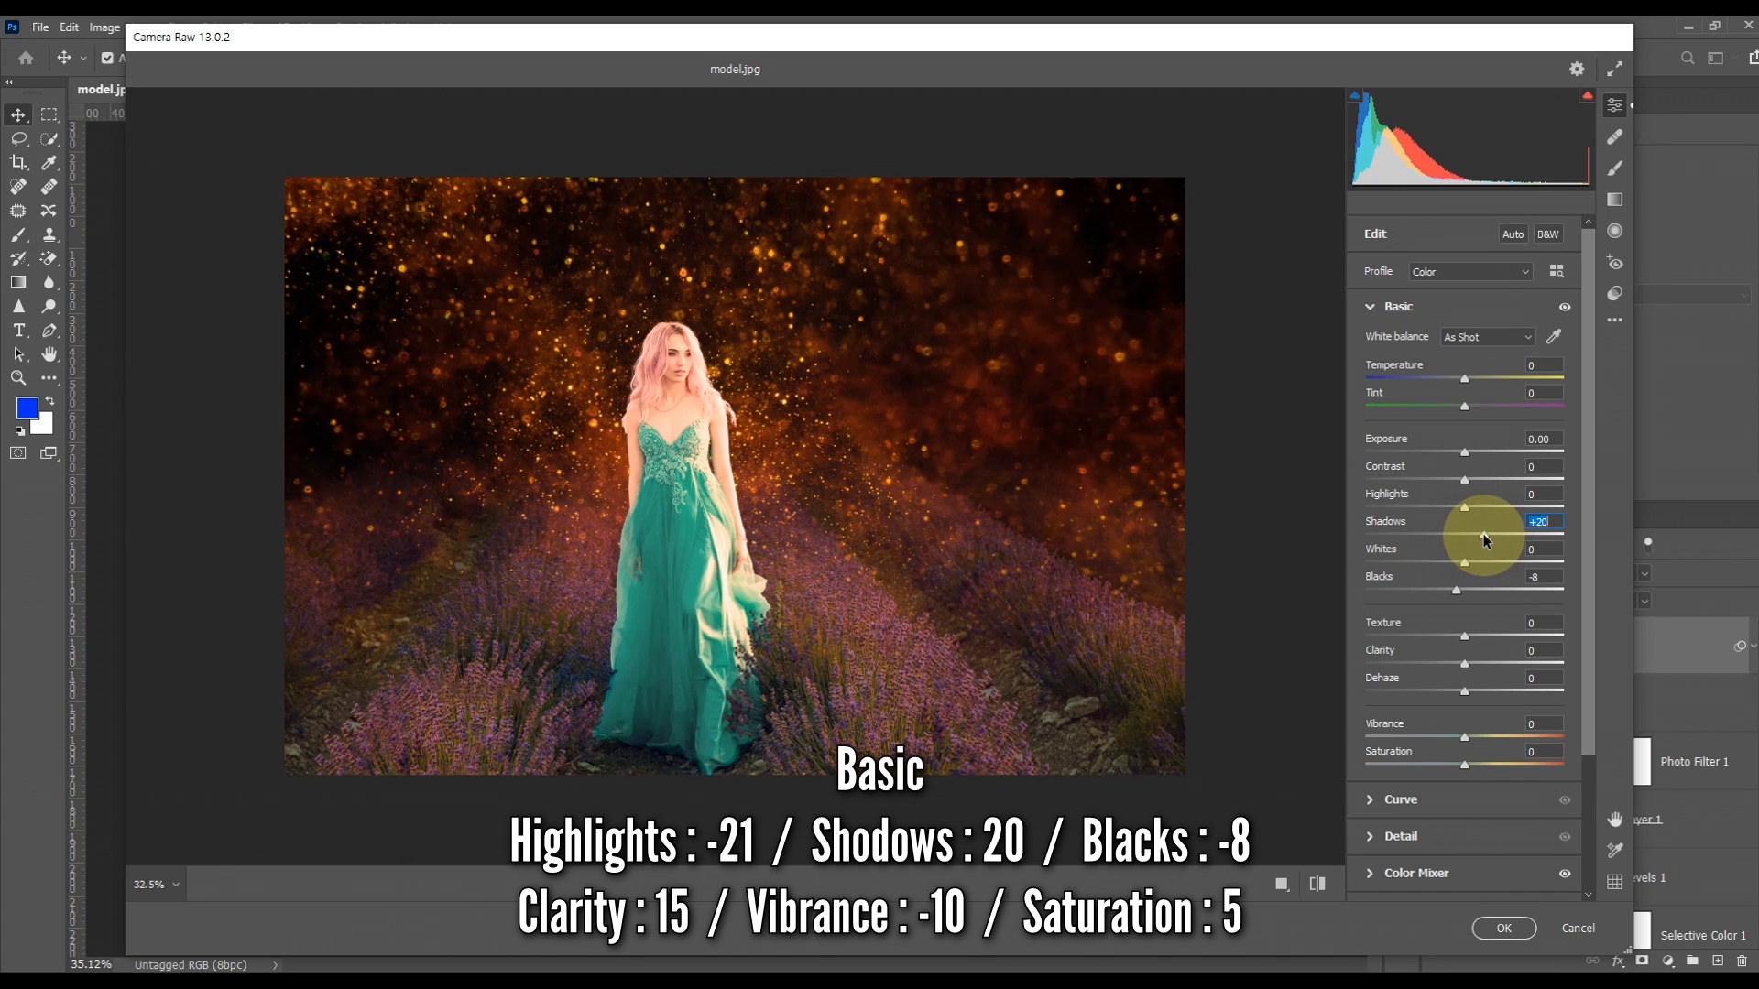
{"action": "left_click_drag", "start_coordinate": [1464, 508], "coordinate": [1444, 519]}
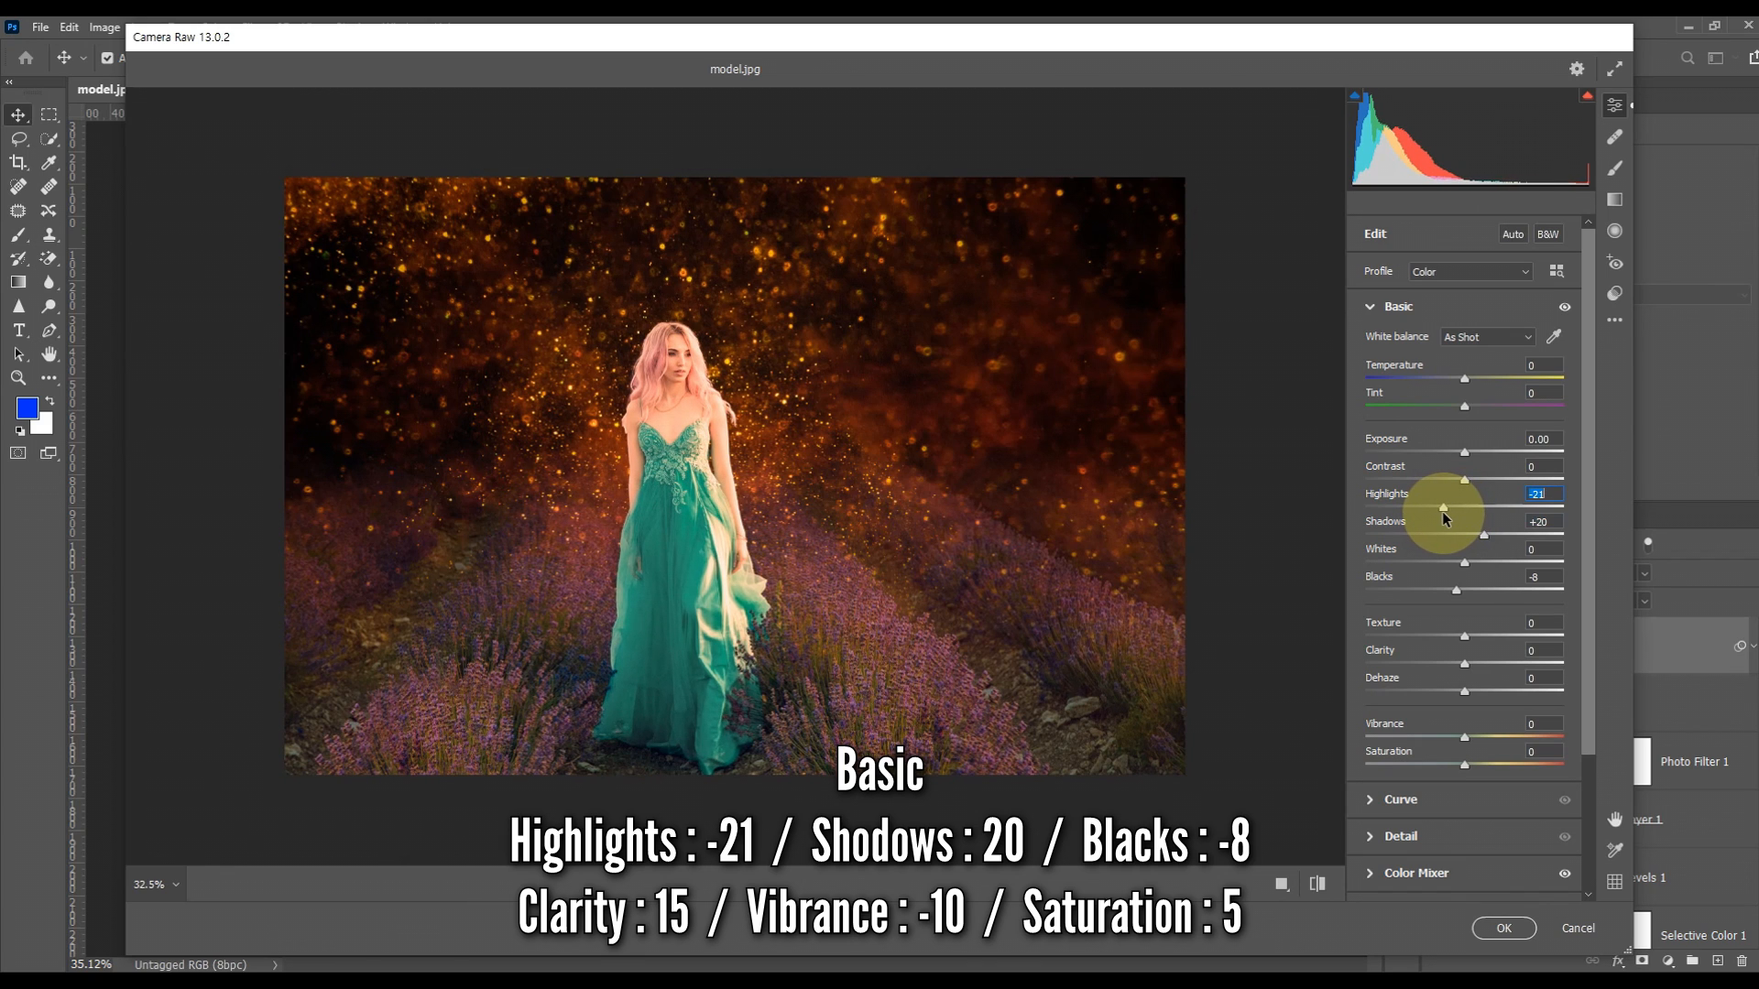
{"action": "left_click_drag", "start_coordinate": [1448, 518], "coordinate": [1444, 519]}
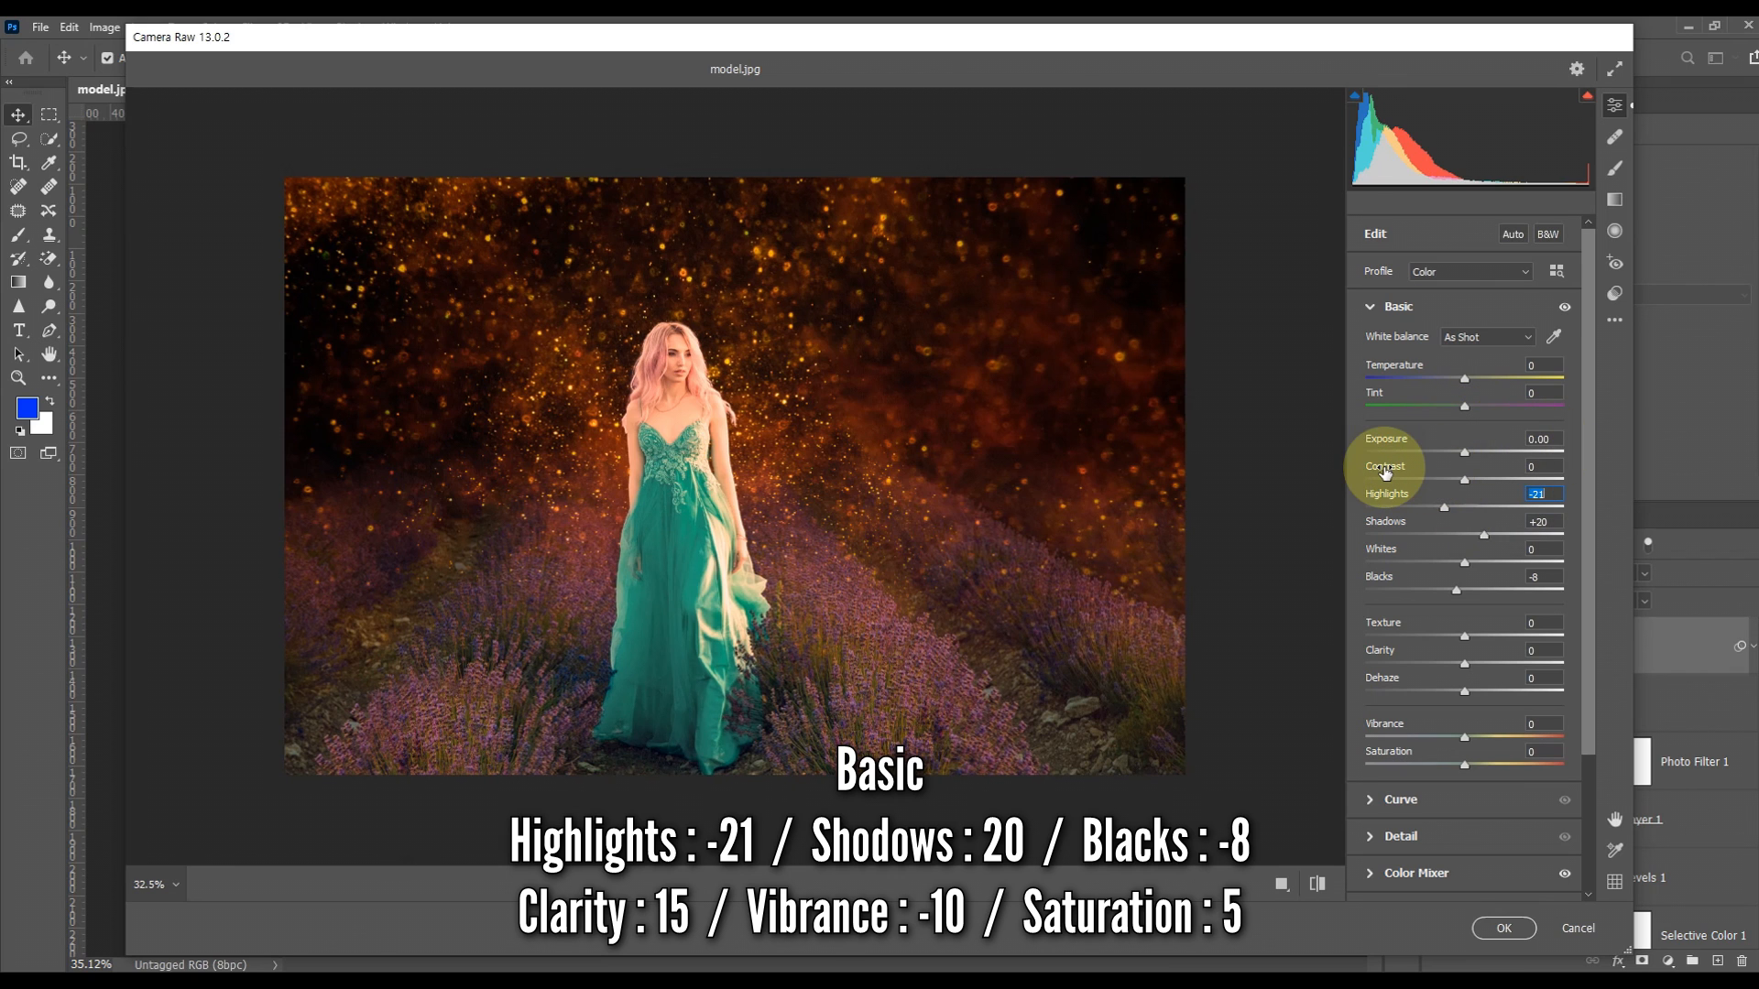
- Set Clarity to +15, Vibrance to -10 and Saturation to +5, and compare the result with the original settings
{"action": "mouse_move", "coordinate": [1467, 668]}
{"action": "left_mouse_down"}
{"action": "mouse_move", "coordinate": [1413, 668]}
{"action": "mouse_move", "coordinate": [1525, 682]}
{"action": "mouse_move", "coordinate": [1466, 701]}
{"action": "mouse_move", "coordinate": [1505, 694]}
{"action": "mouse_move", "coordinate": [1481, 698]}
{"action": "left_mouse_up"}
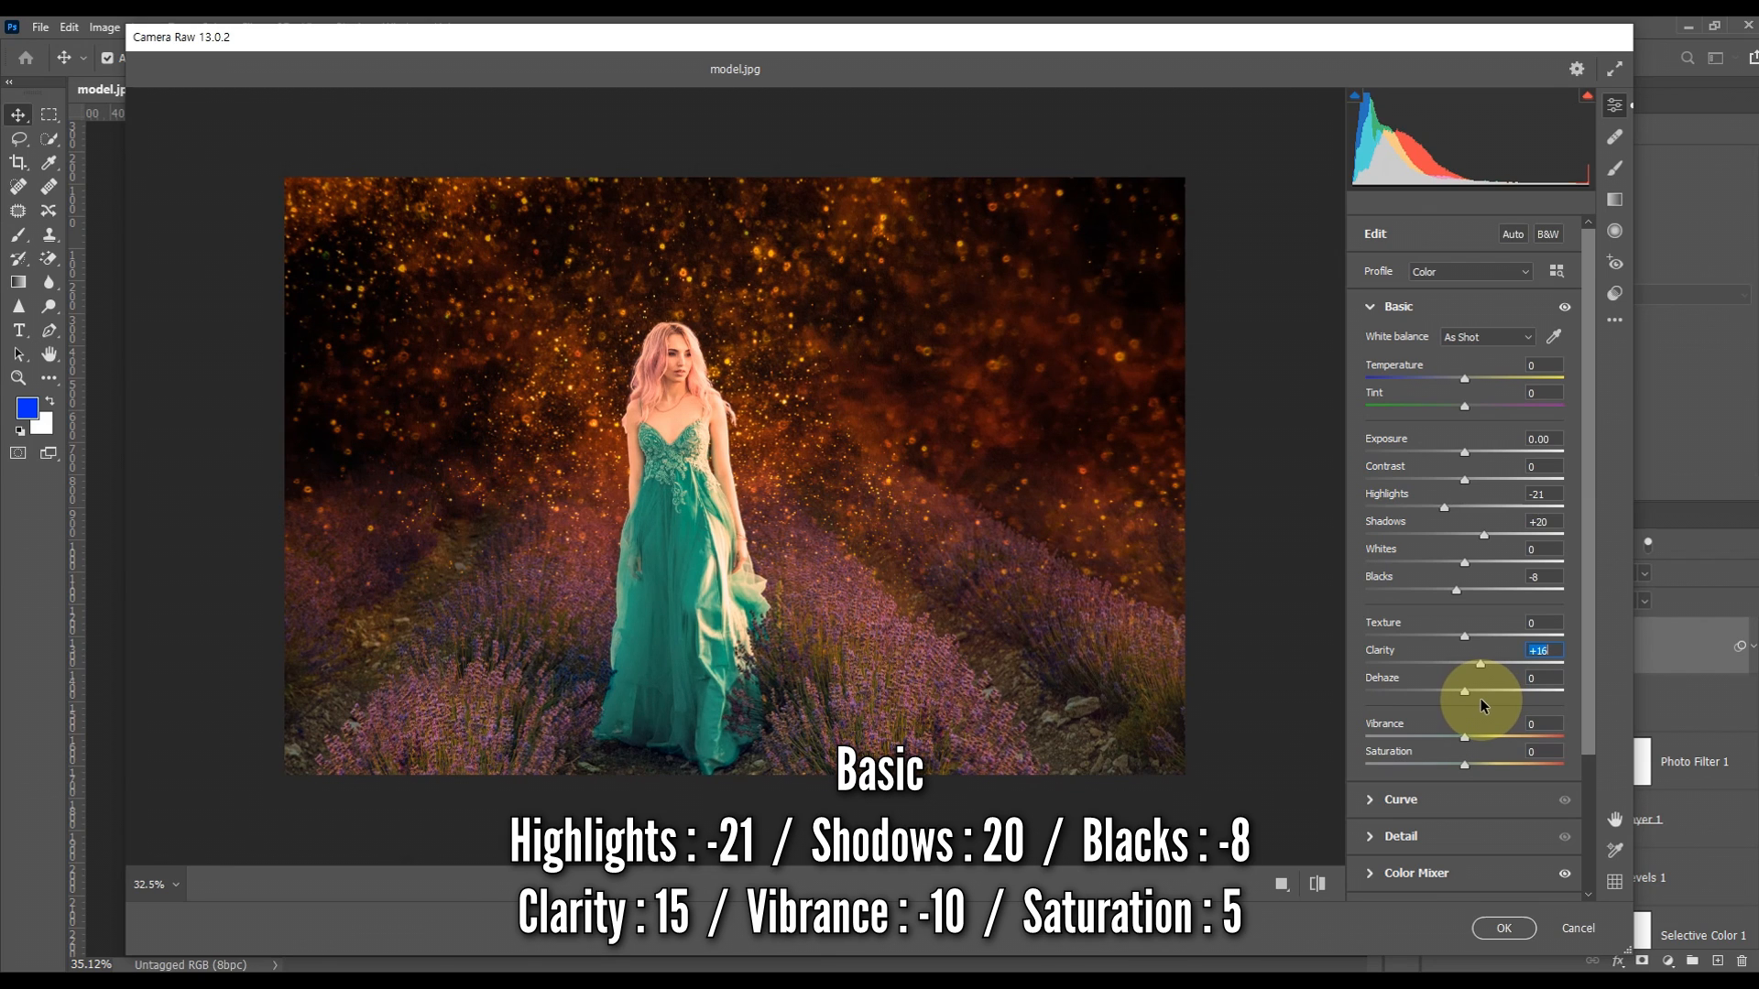
{"action": "left_click", "coordinate": [1464, 738]}
{"action": "mouse_move", "coordinate": [1463, 738]}
{"action": "left_mouse_down"}
{"action": "mouse_move", "coordinate": [1502, 733]}
{"action": "mouse_move", "coordinate": [1421, 738]}
{"action": "mouse_move", "coordinate": [1457, 751]}
{"action": "left_mouse_up"}
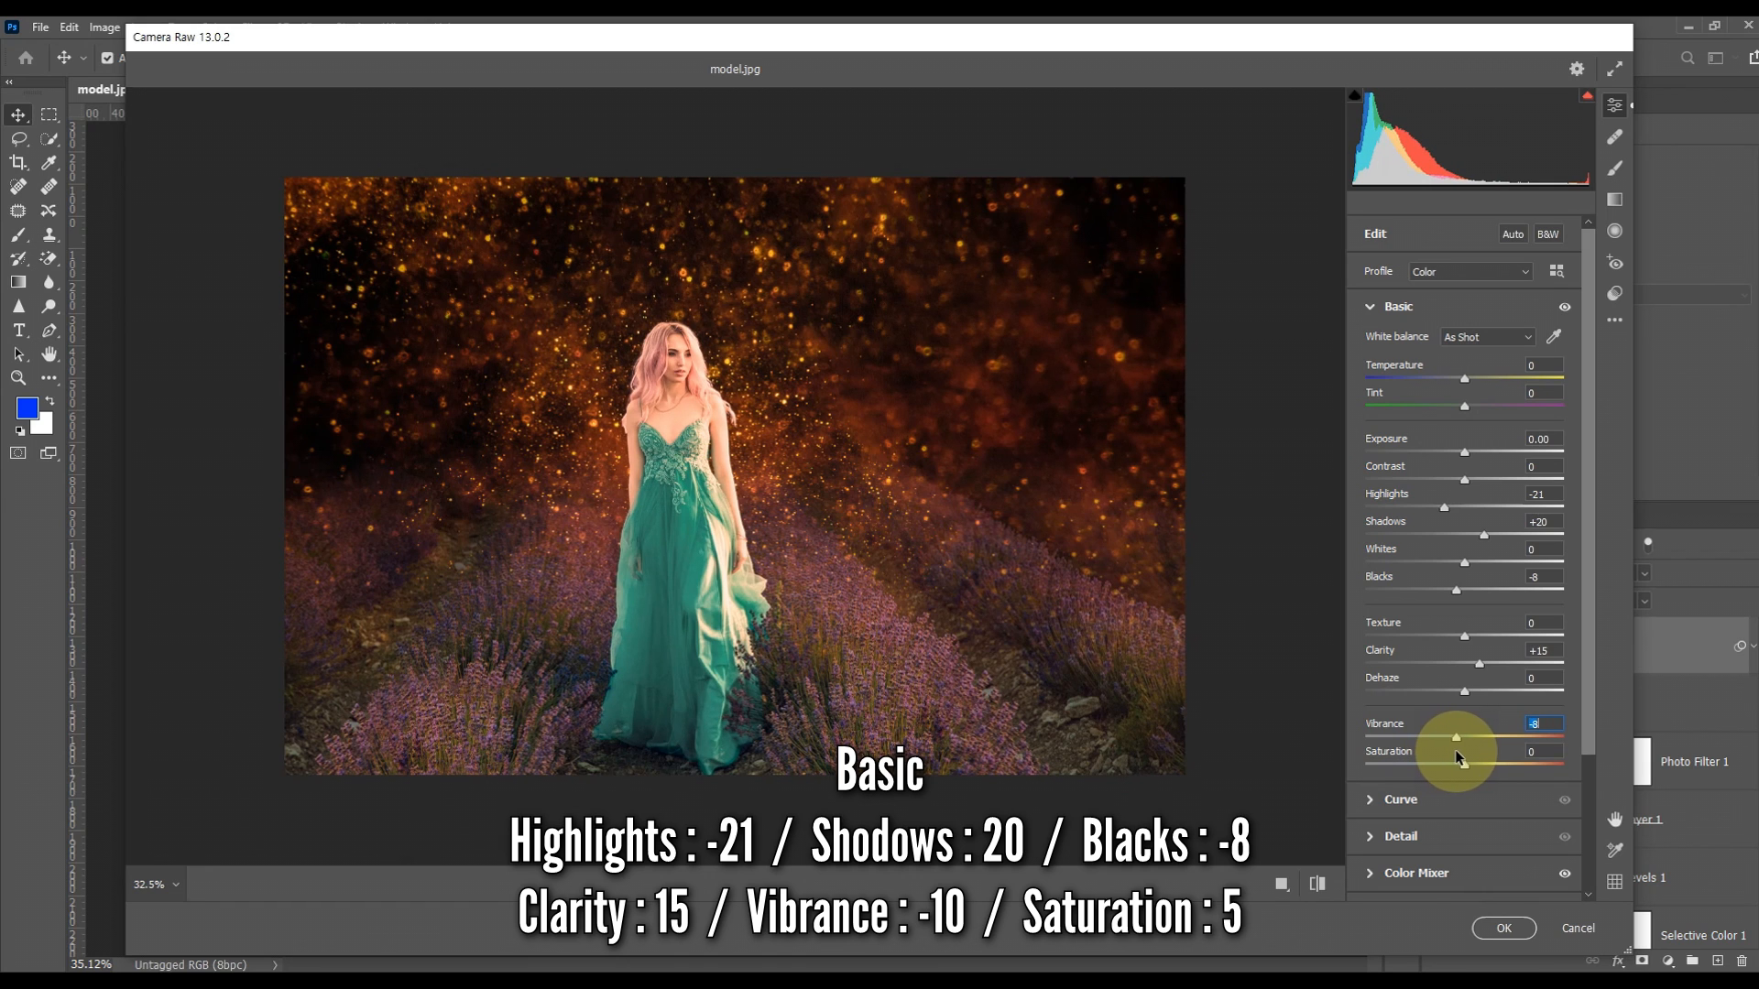
{"action": "mouse_move", "coordinate": [1466, 767]}
{"action": "left_mouse_down"}
{"action": "mouse_move", "coordinate": [1427, 766]}
{"action": "mouse_move", "coordinate": [1482, 764]}
{"action": "mouse_move", "coordinate": [1470, 772]}
{"action": "left_mouse_up"}
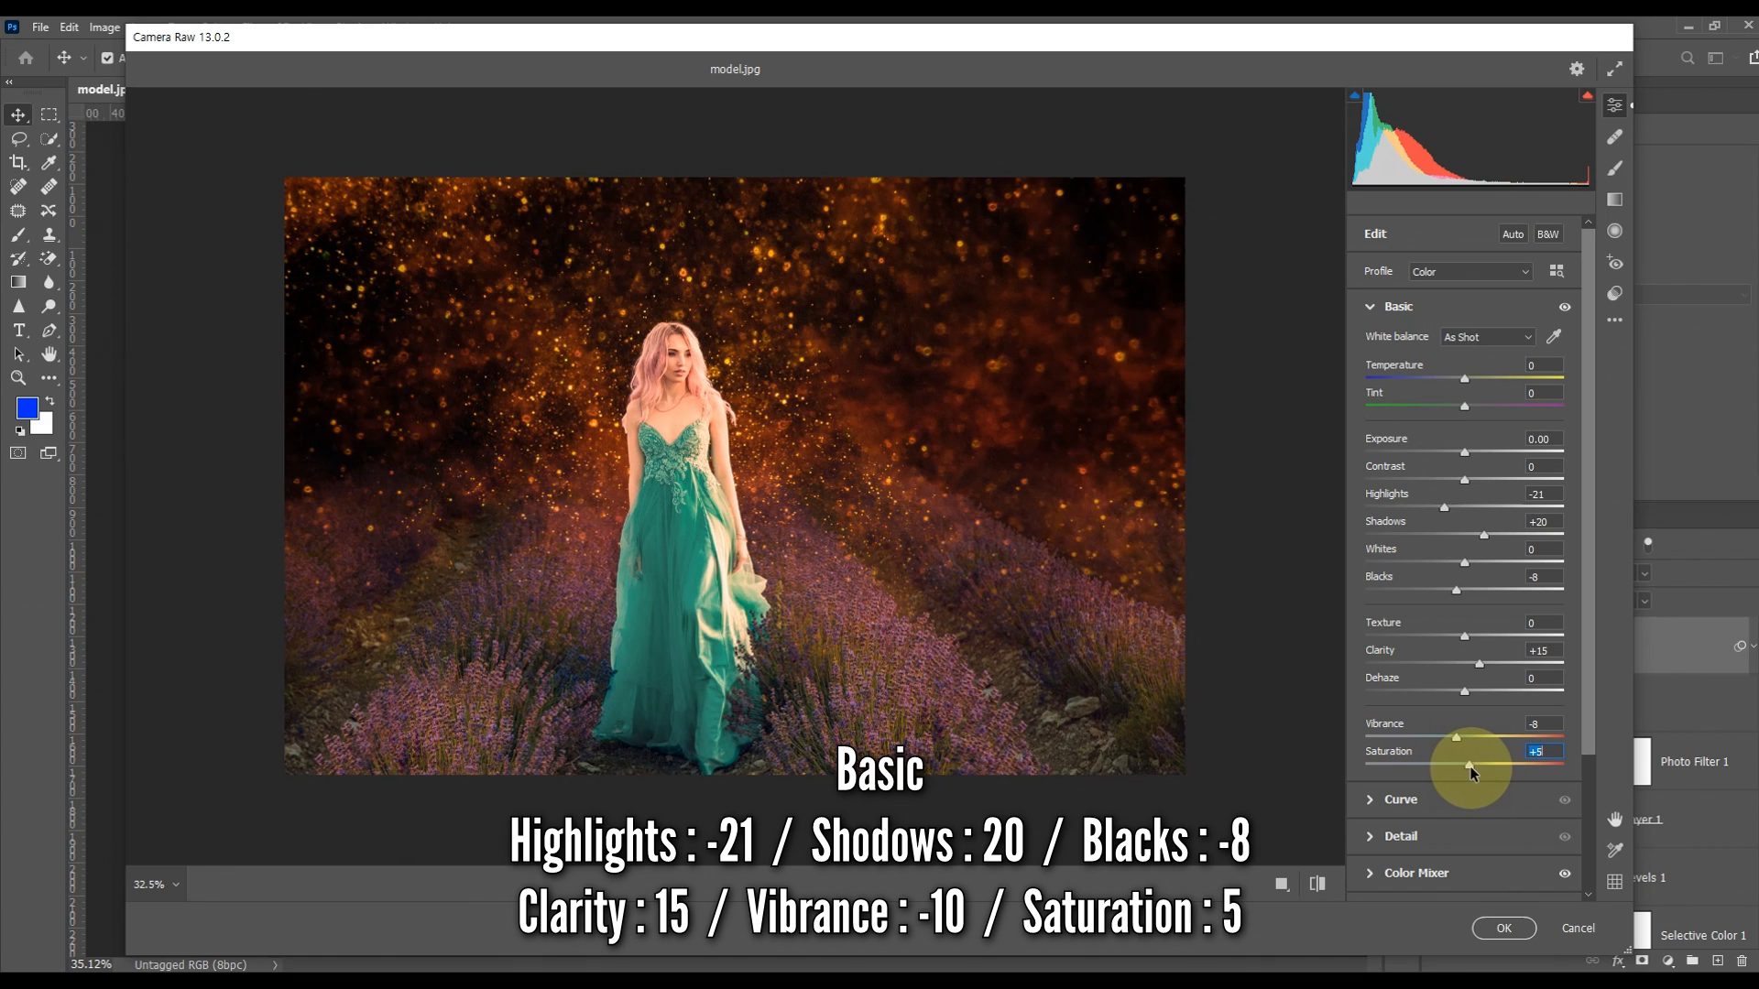
{"action": "left_click_drag", "start_coordinate": [1457, 737], "coordinate": [1456, 744]}
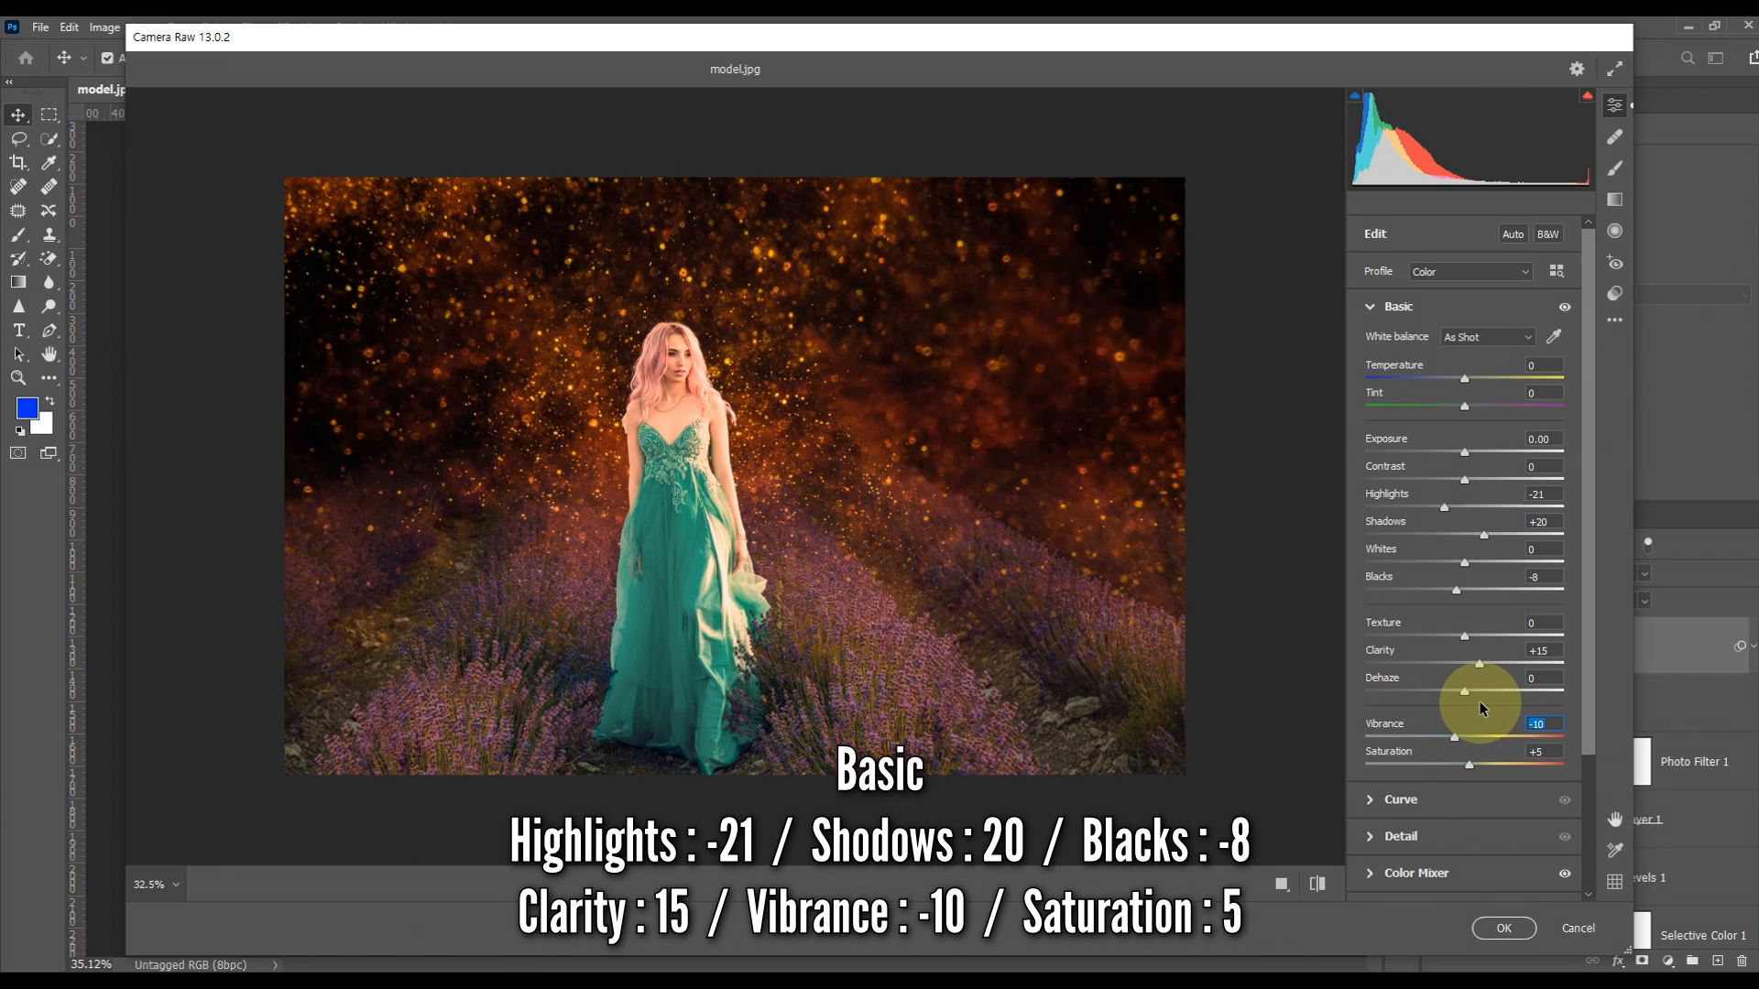
{"action": "left_click", "coordinate": [1319, 885]}
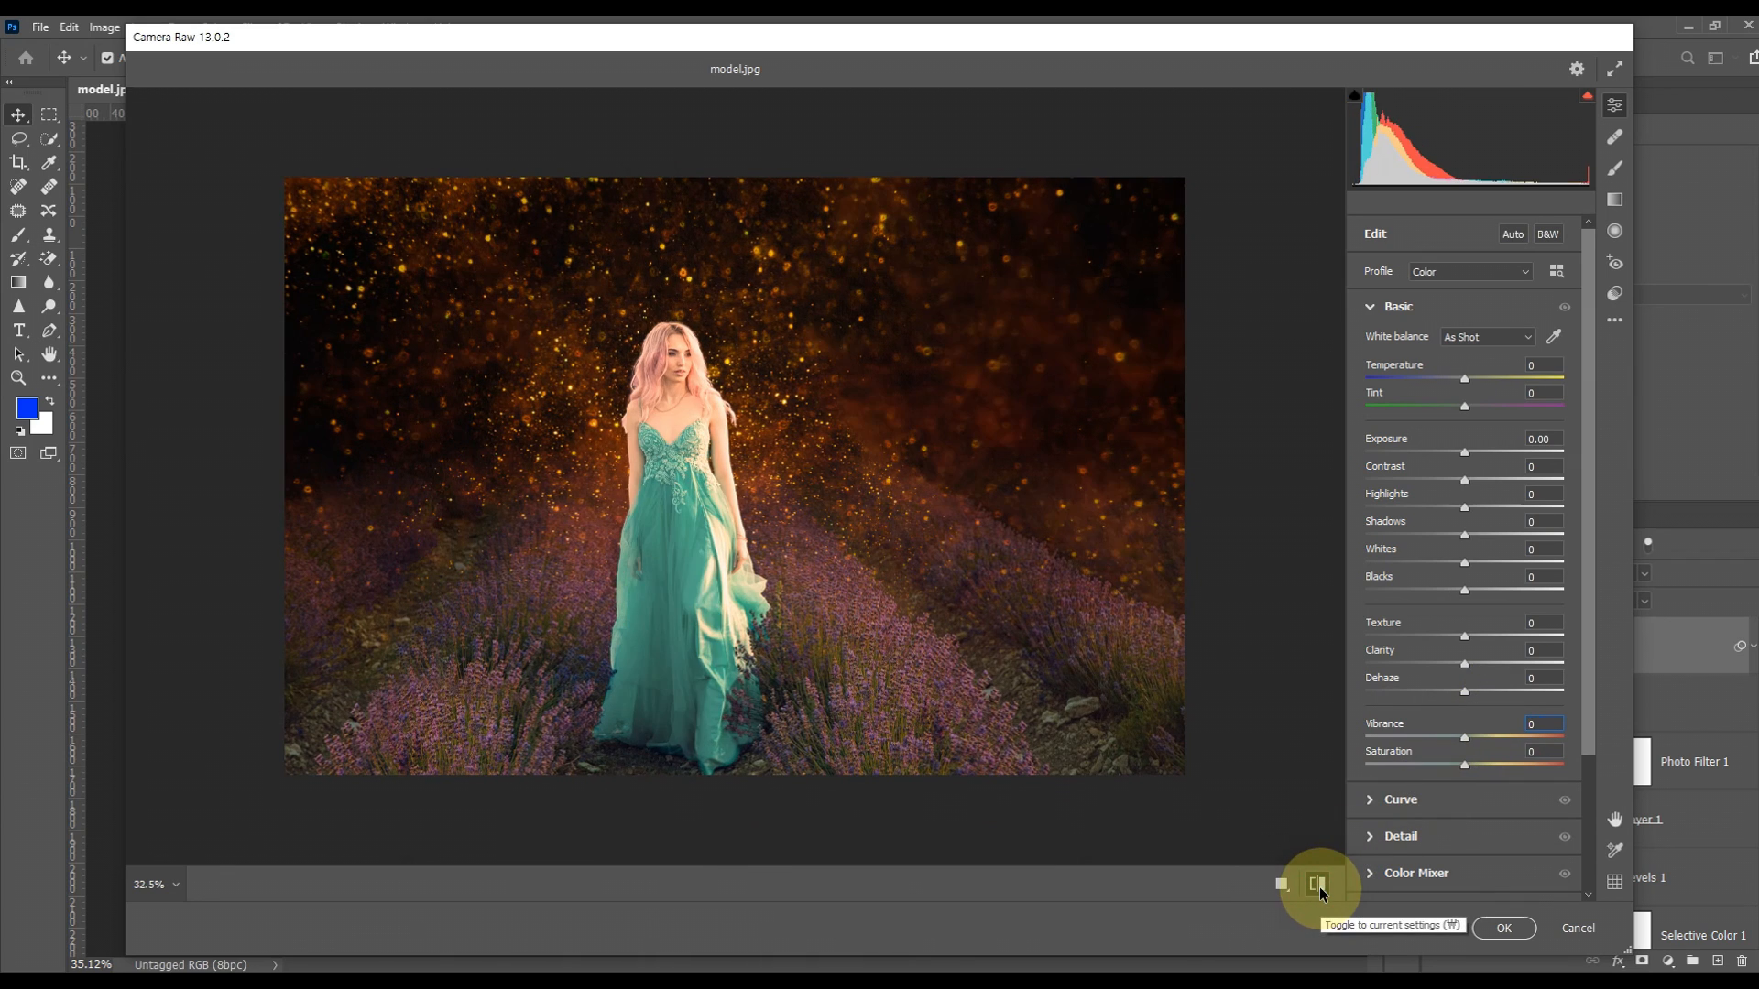
{"action": "left_click", "coordinate": [1318, 885]}
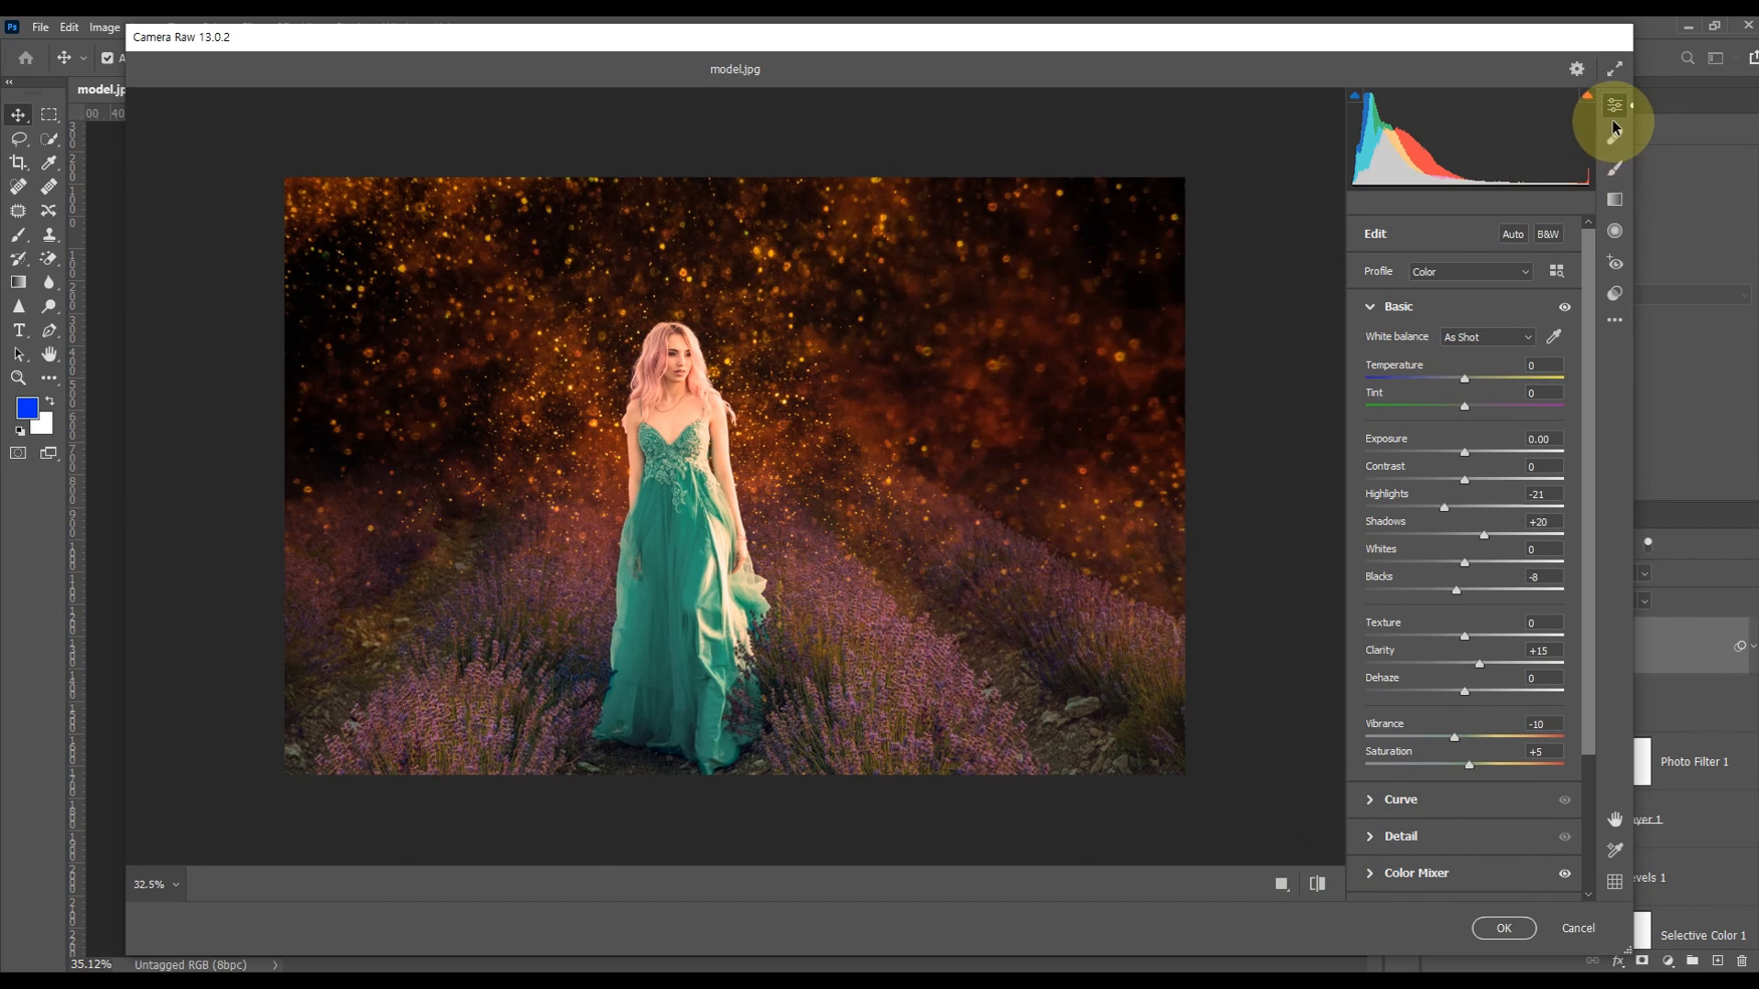
- Add an elliptical Radial Filter around the whole woman and set its Exposure to -0.10
{"action": "left_click", "coordinate": [1615, 231]}
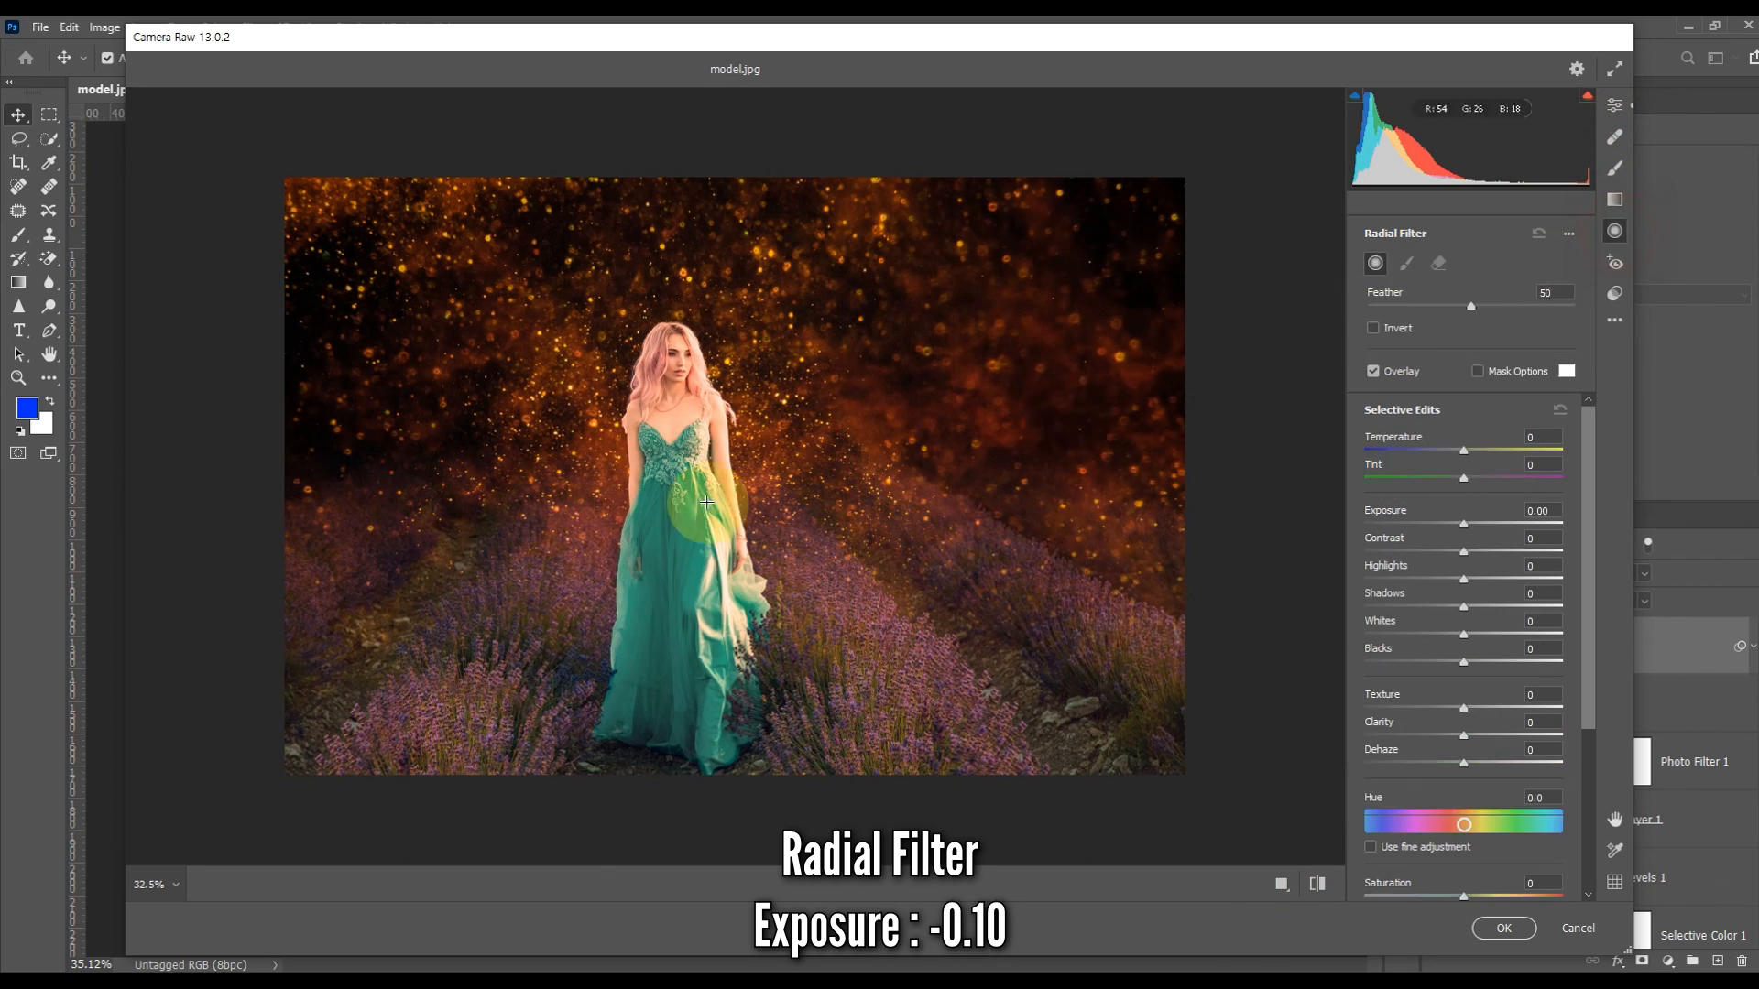
{"action": "left_click_drag", "start_coordinate": [677, 503], "coordinate": [778, 689]}
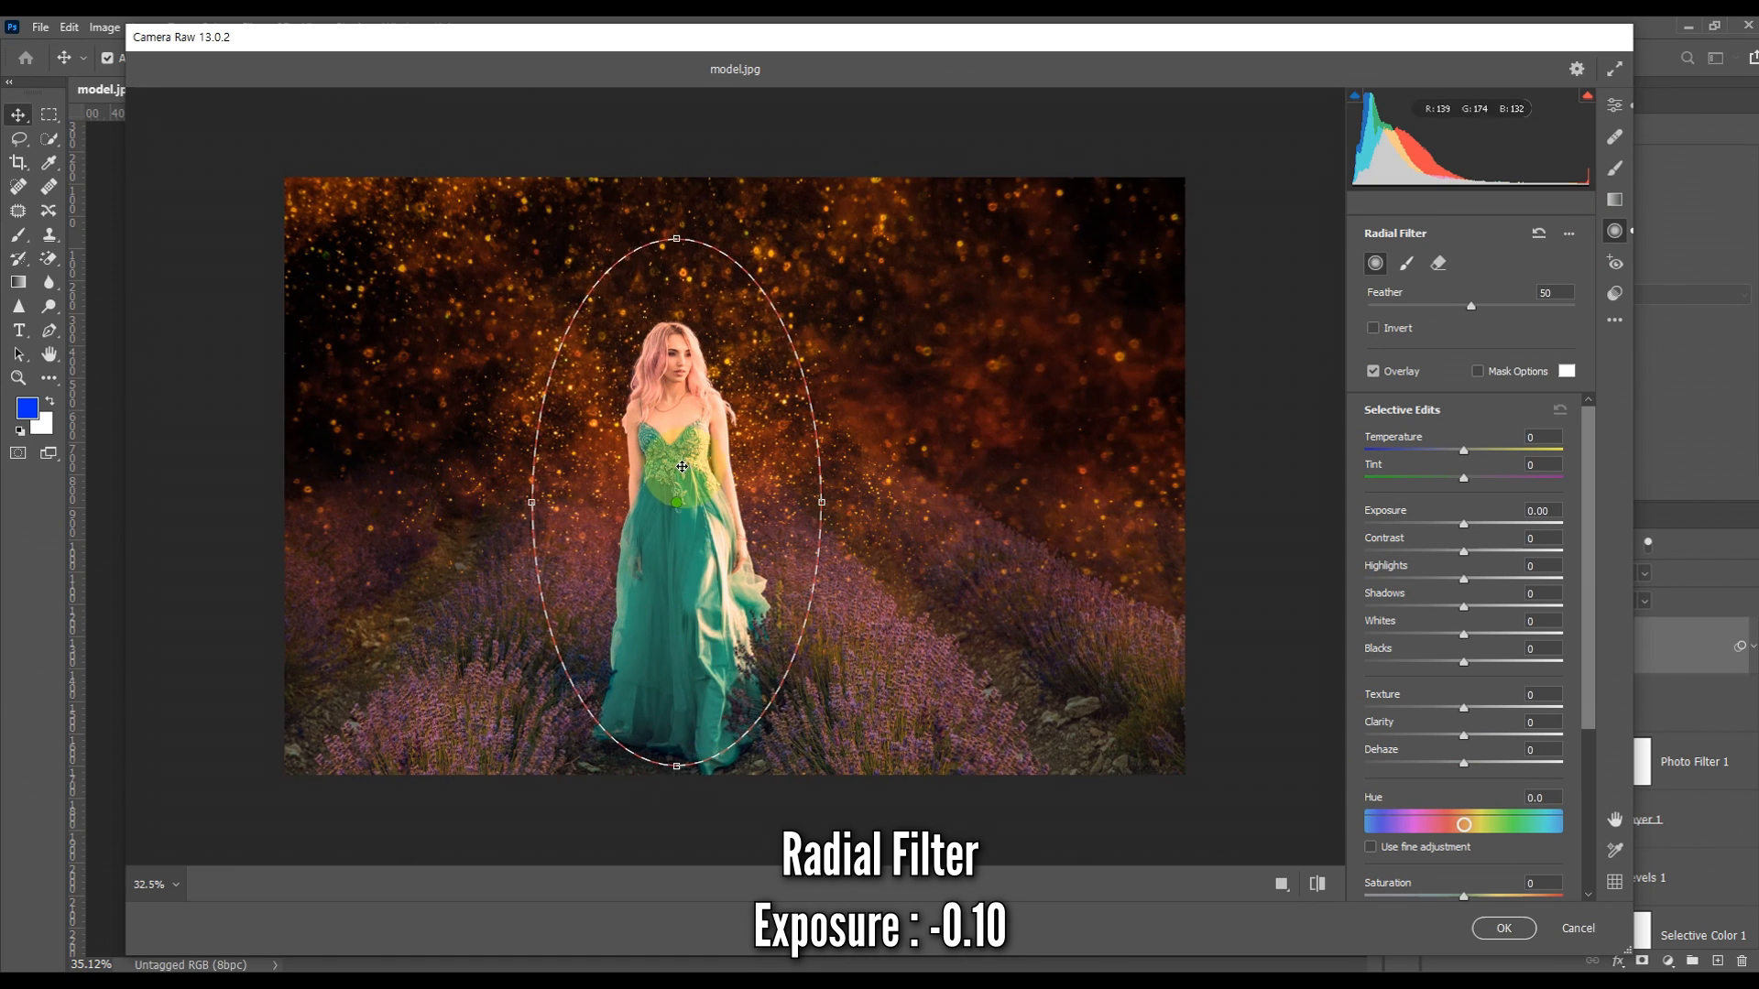
{"action": "left_click_drag", "start_coordinate": [677, 503], "coordinate": [680, 515]}
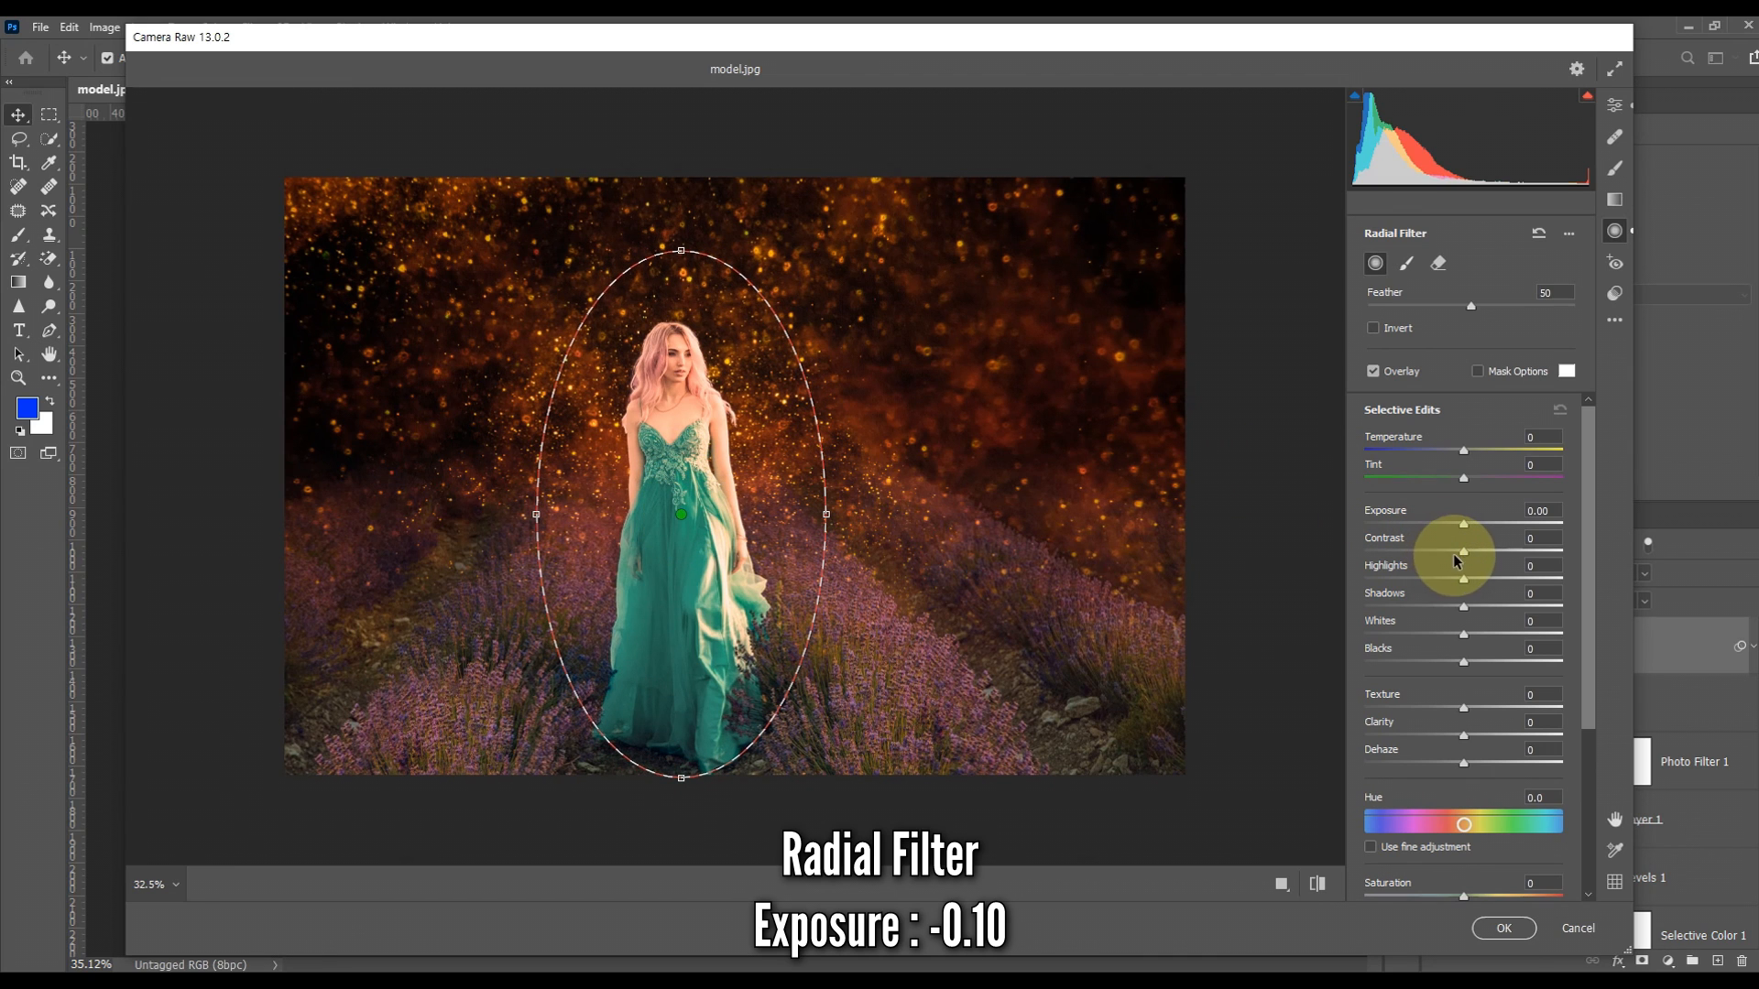
{"action": "mouse_move", "coordinate": [1462, 524]}
{"action": "left_mouse_down"}
{"action": "mouse_move", "coordinate": [1496, 523]}
{"action": "mouse_move", "coordinate": [1444, 537]}
{"action": "mouse_move", "coordinate": [1468, 540]}
{"action": "left_mouse_up"}
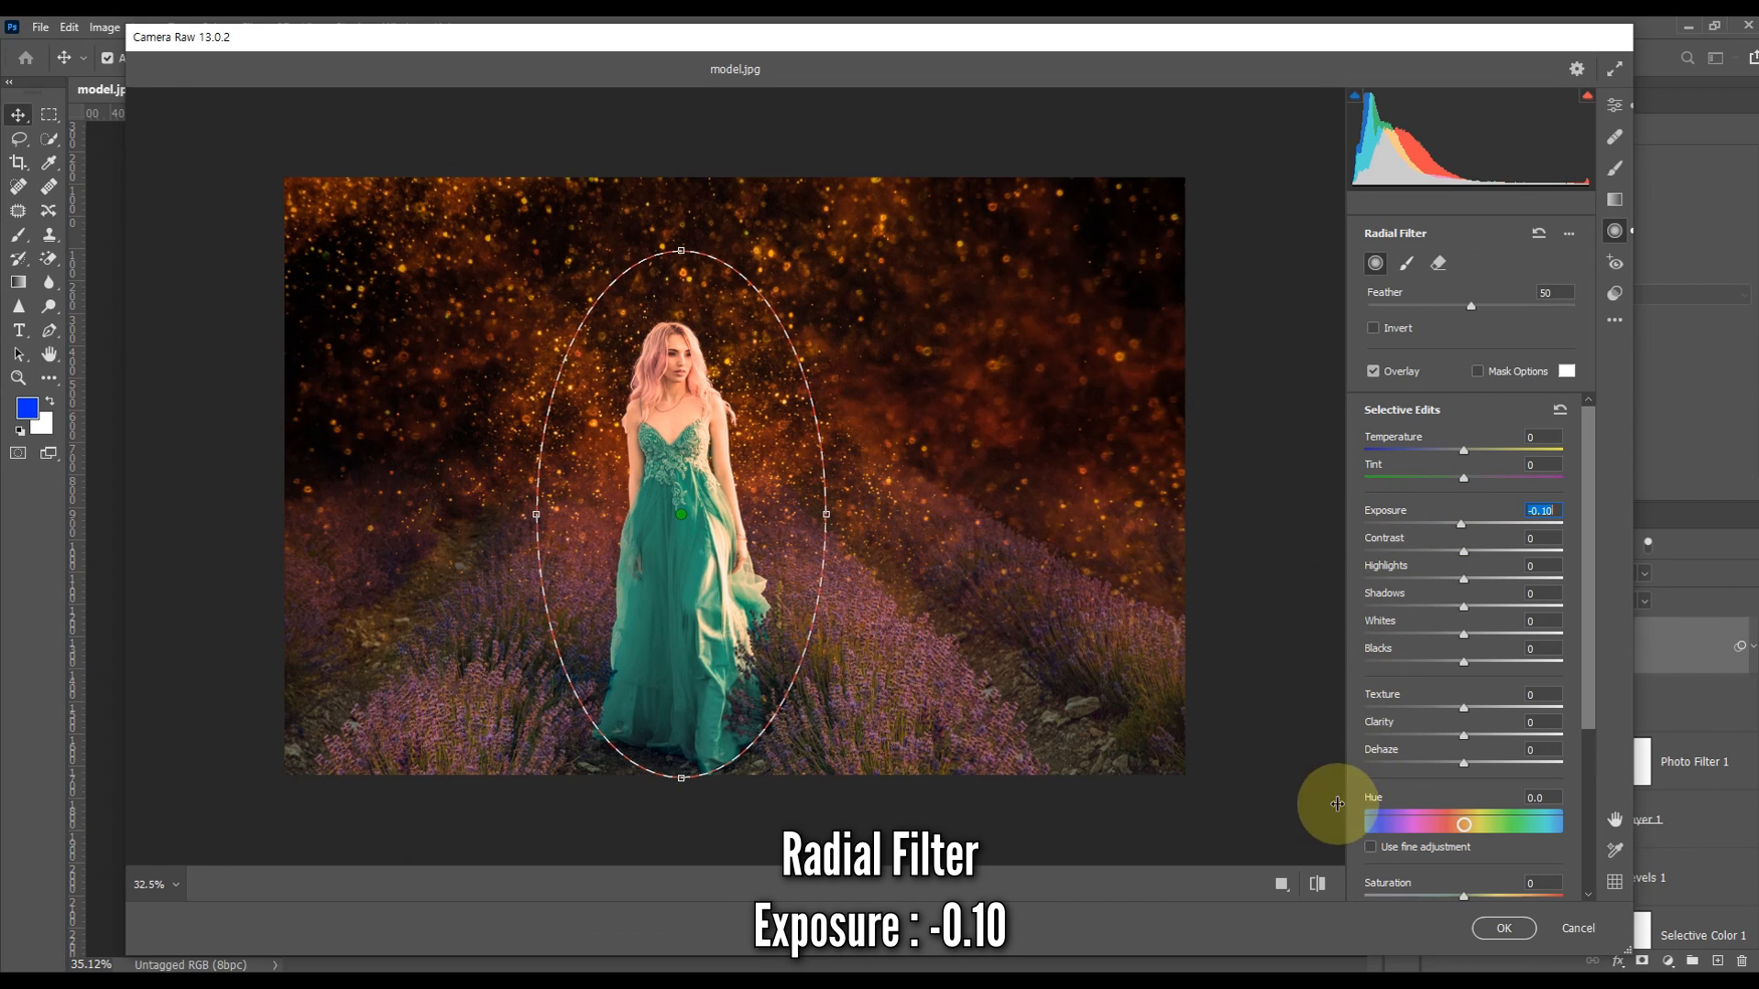
- Compare the image before and after the radial adjustment, and apply the Camera Raw Filter to the merged layer
{"action": "left_click", "coordinate": [1319, 884]}
{"action": "left_click", "coordinate": [1319, 884]}
{"action": "left_click", "coordinate": [1319, 884]}
{"action": "left_click", "coordinate": [1319, 884]}
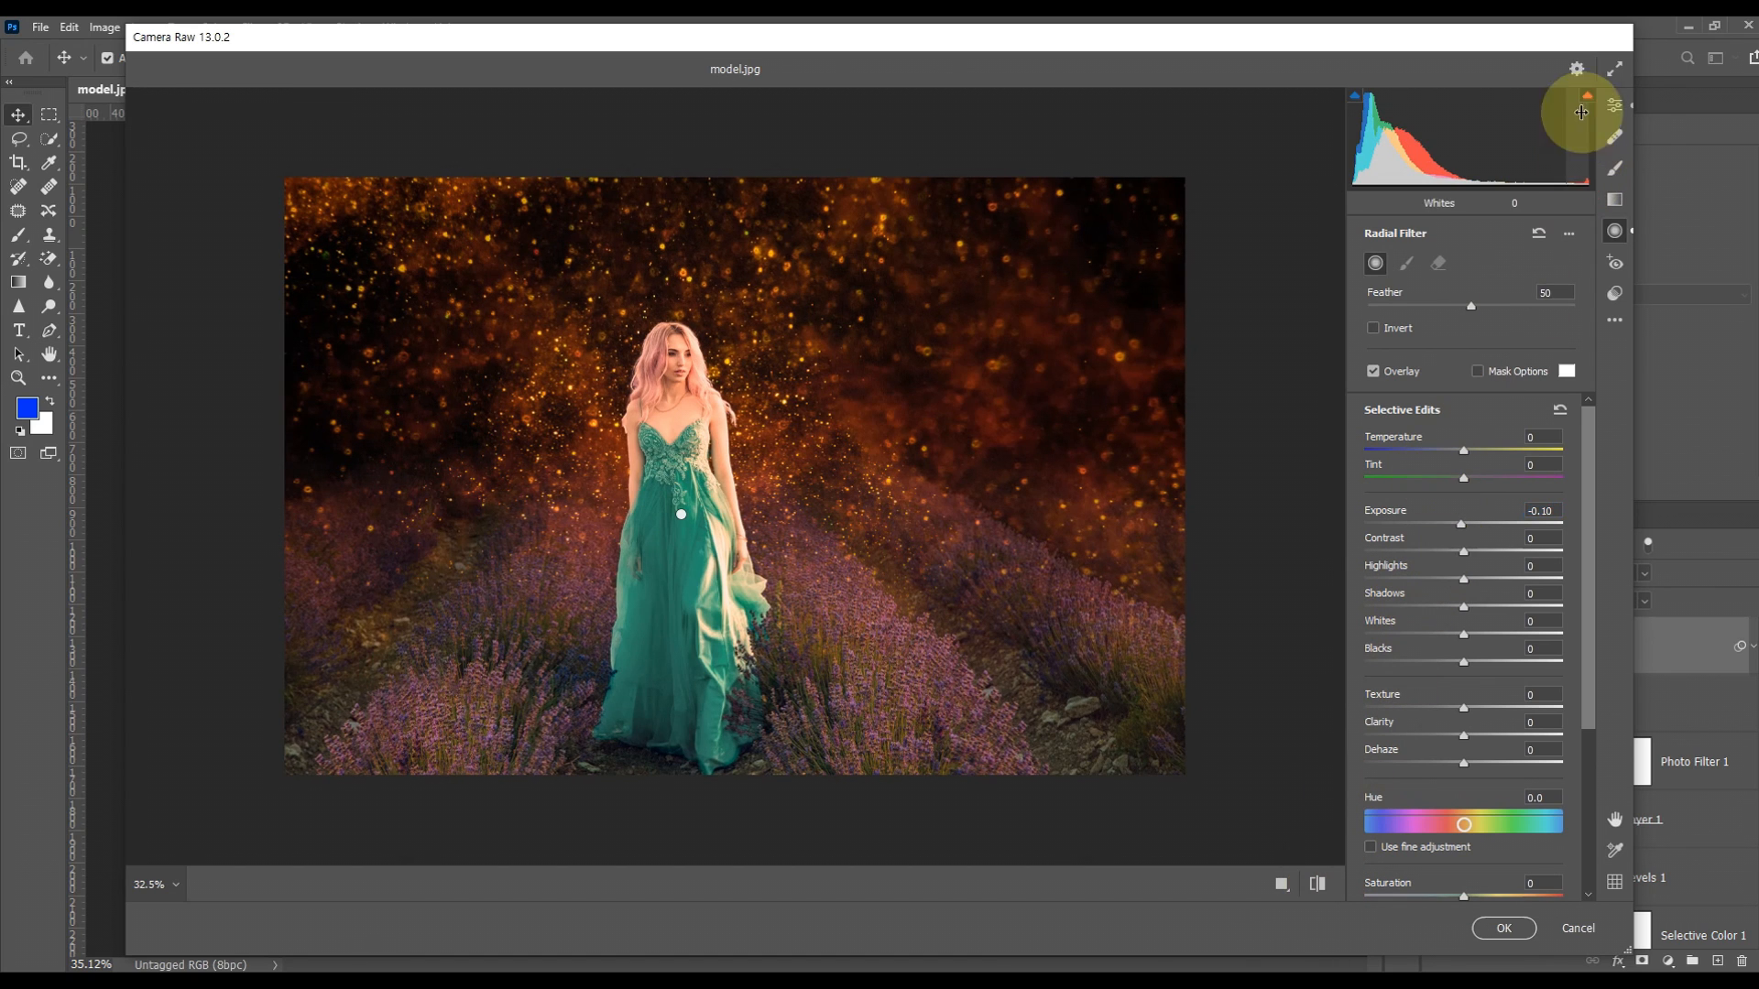
{"action": "left_click", "coordinate": [1616, 110]}
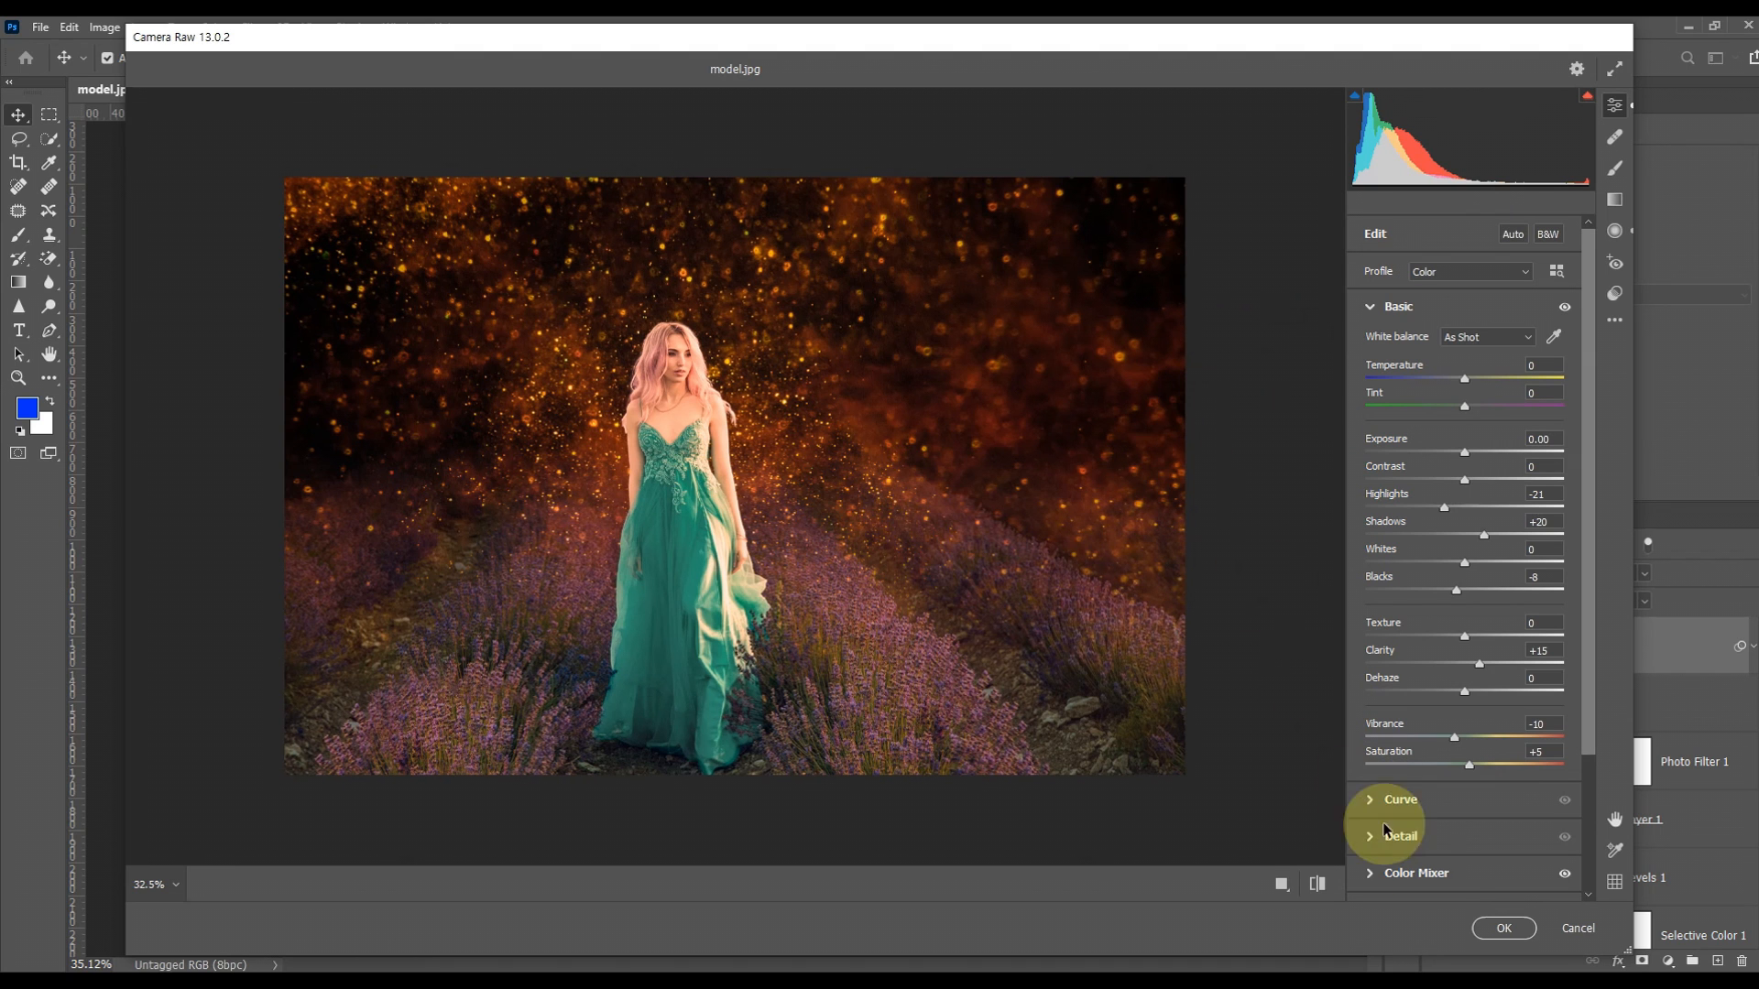
{"action": "left_click", "coordinate": [1503, 928]}
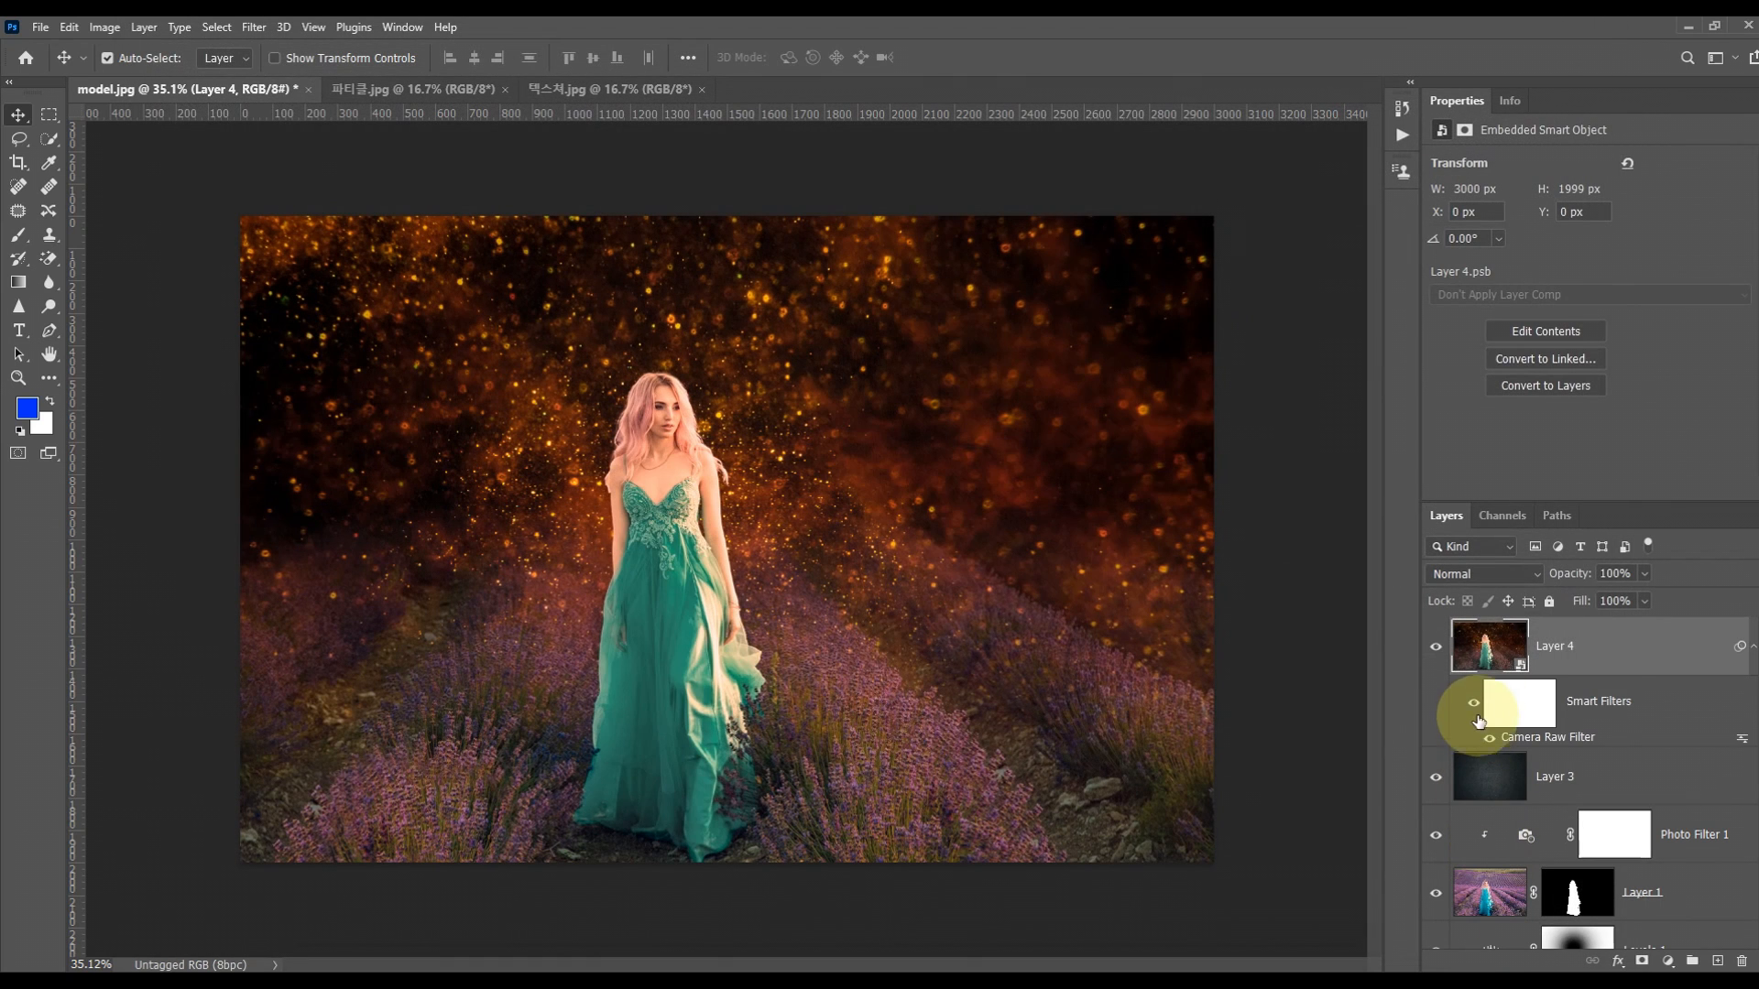
{"action": "scroll", "coordinate": [1745, 682], "scroll_direction": "down", "scroll_amount": 5}
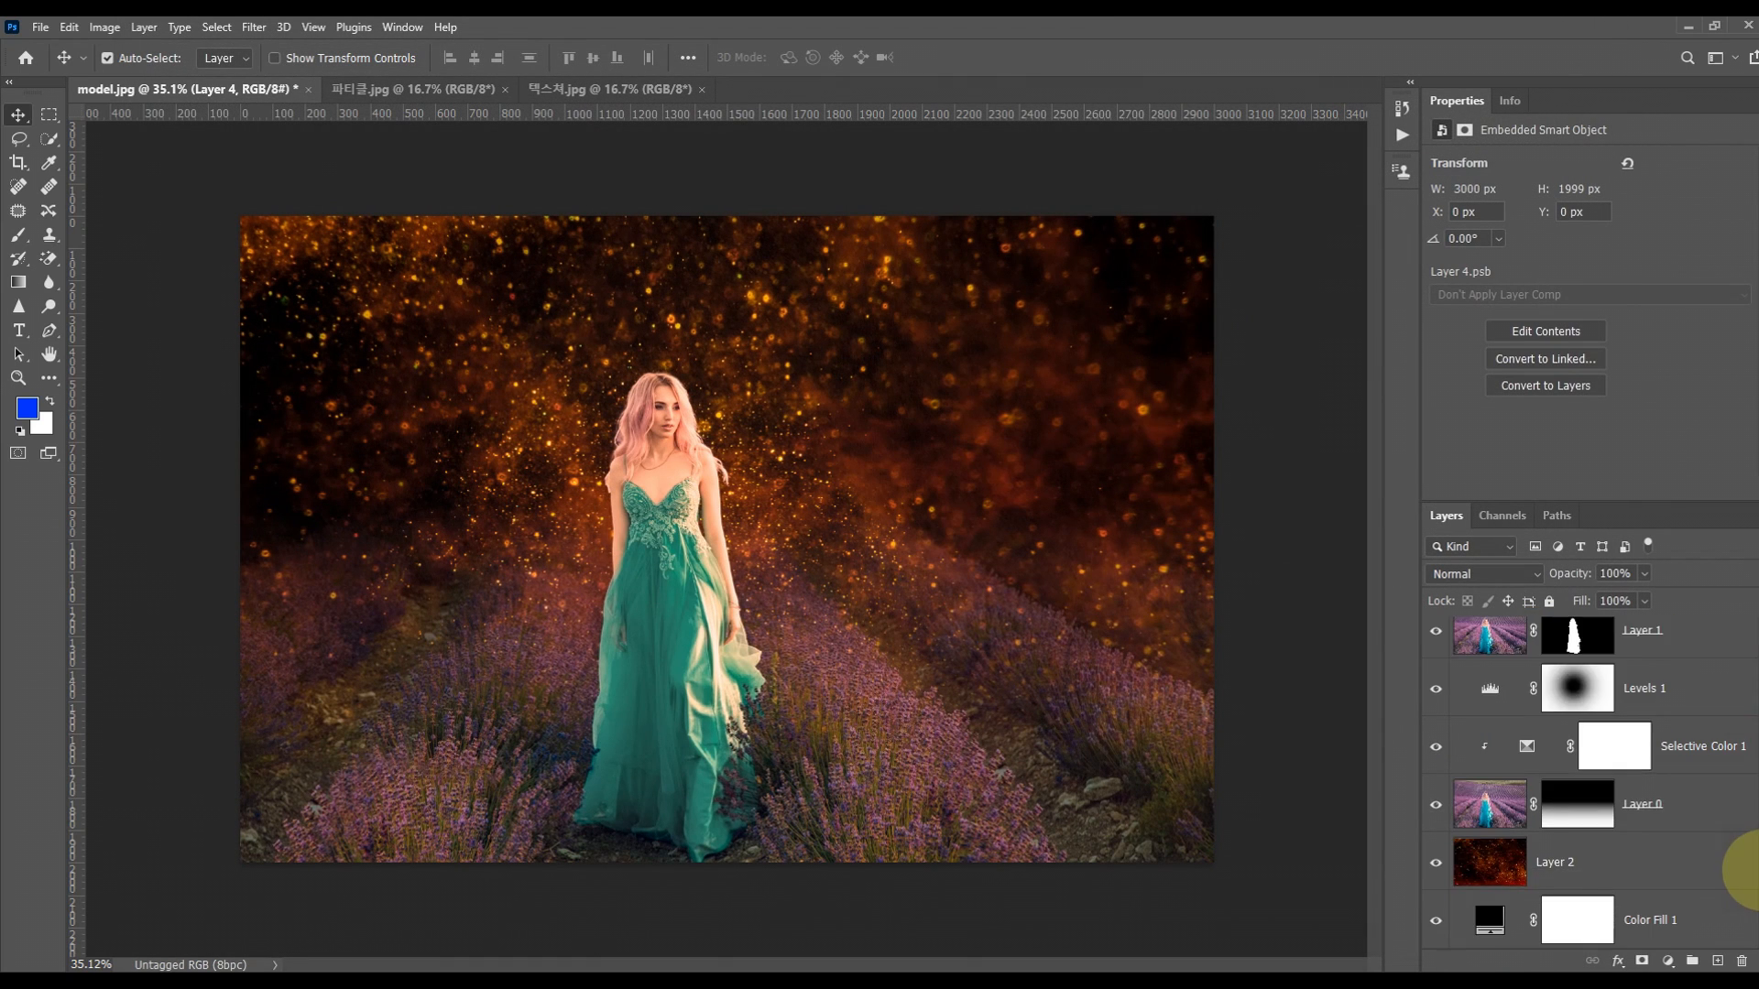
{"action": "scroll", "coordinate": [1486, 887], "scroll_direction": "up", "scroll_amount": 5}
{"action": "scroll", "coordinate": [1676, 641], "scroll_direction": "up", "scroll_amount": 1}
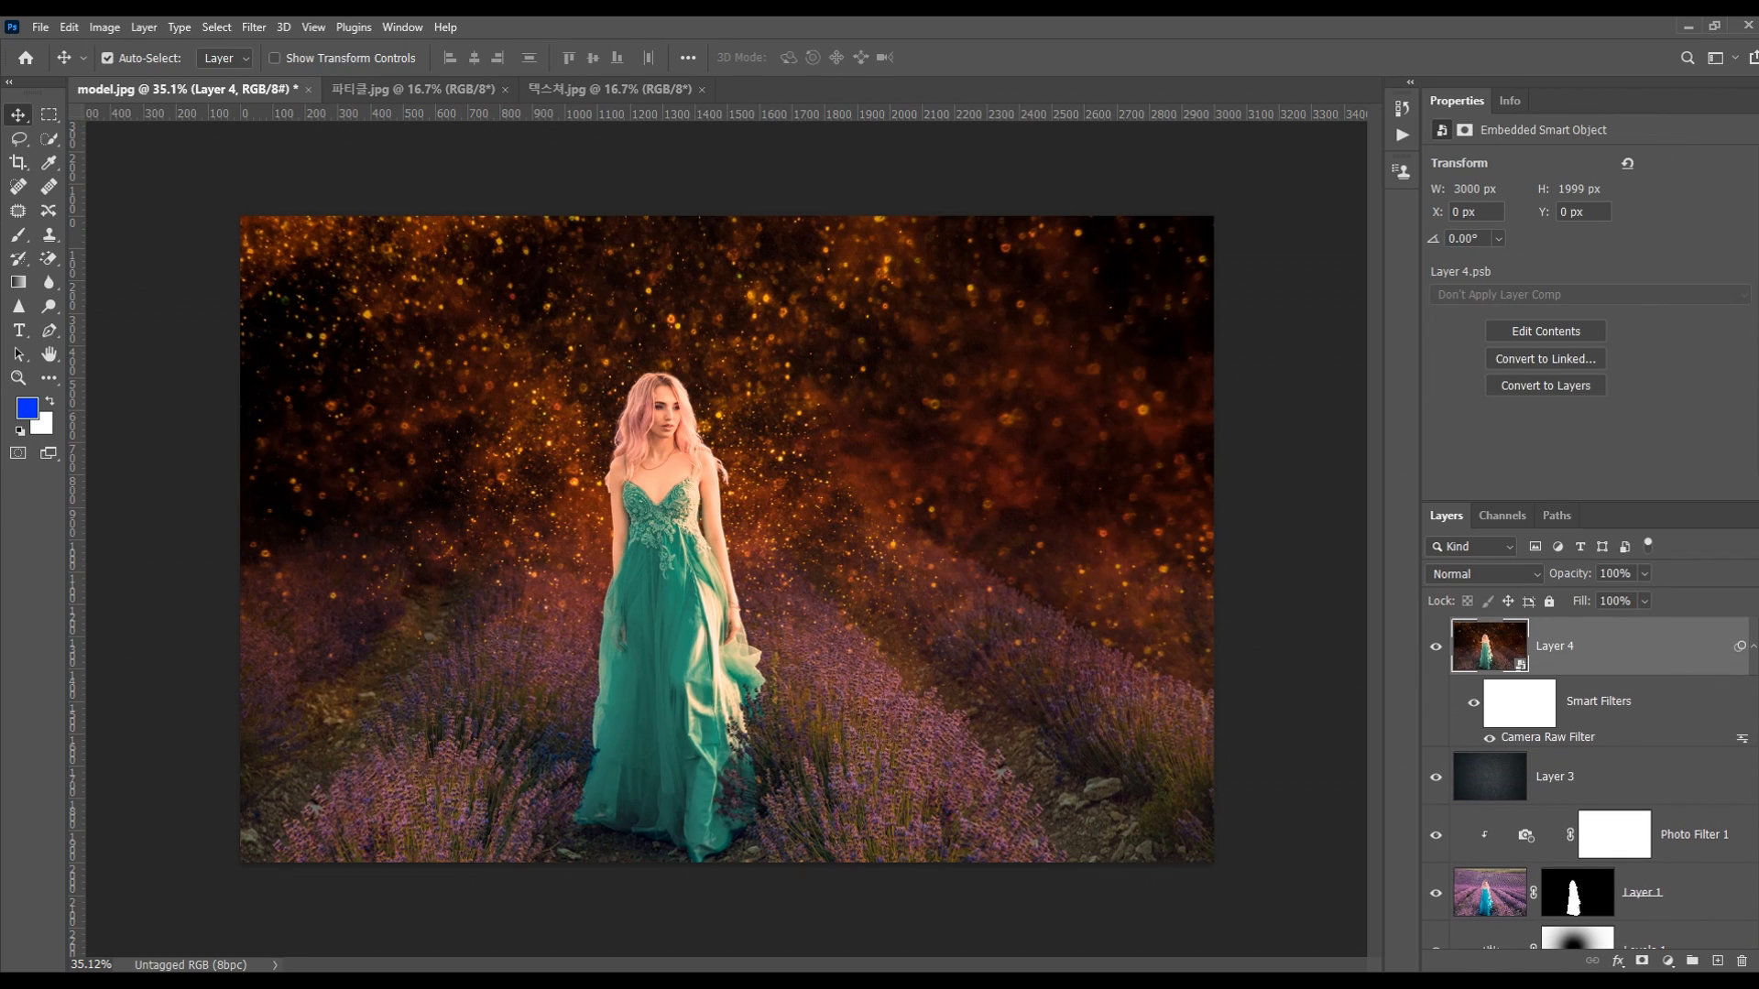
- Compare the original model.jpg state with Snapshot 1 in the history, and return to the latest Camera Raw Filter state
{"action": "left_click", "coordinate": [1399, 109]}
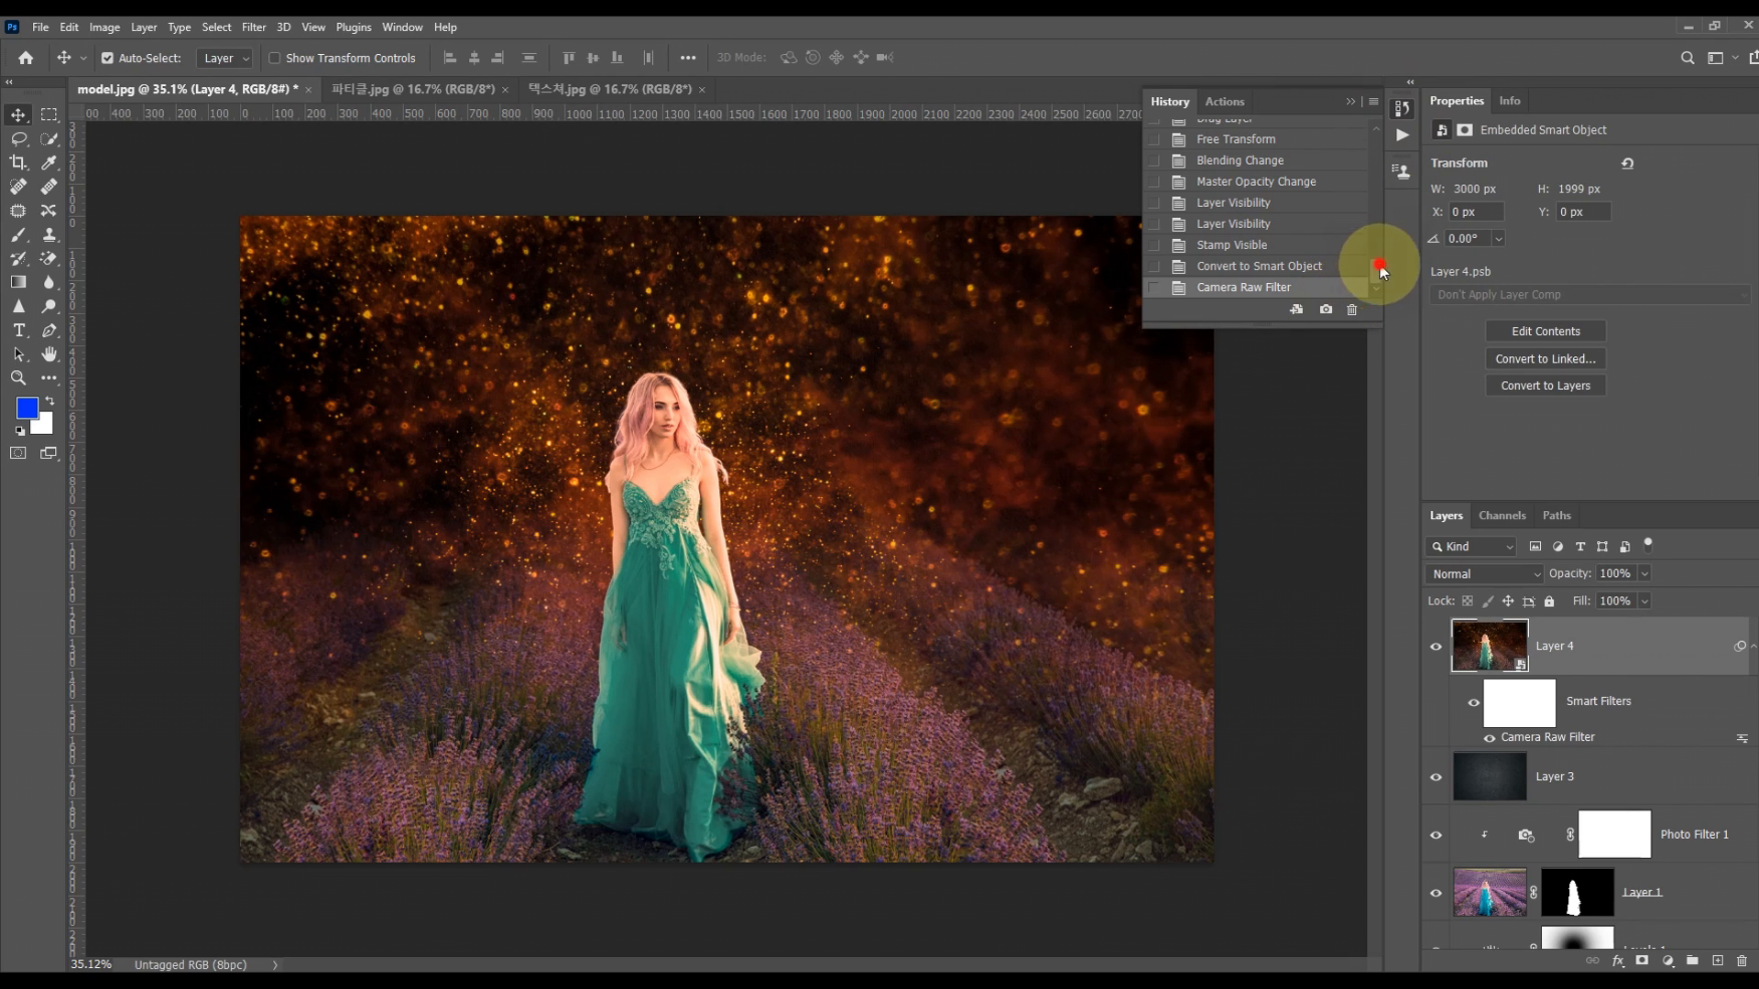
{"action": "left_click_drag", "start_coordinate": [1374, 267], "coordinate": [1400, 111]}
{"action": "left_click", "coordinate": [1244, 139]}
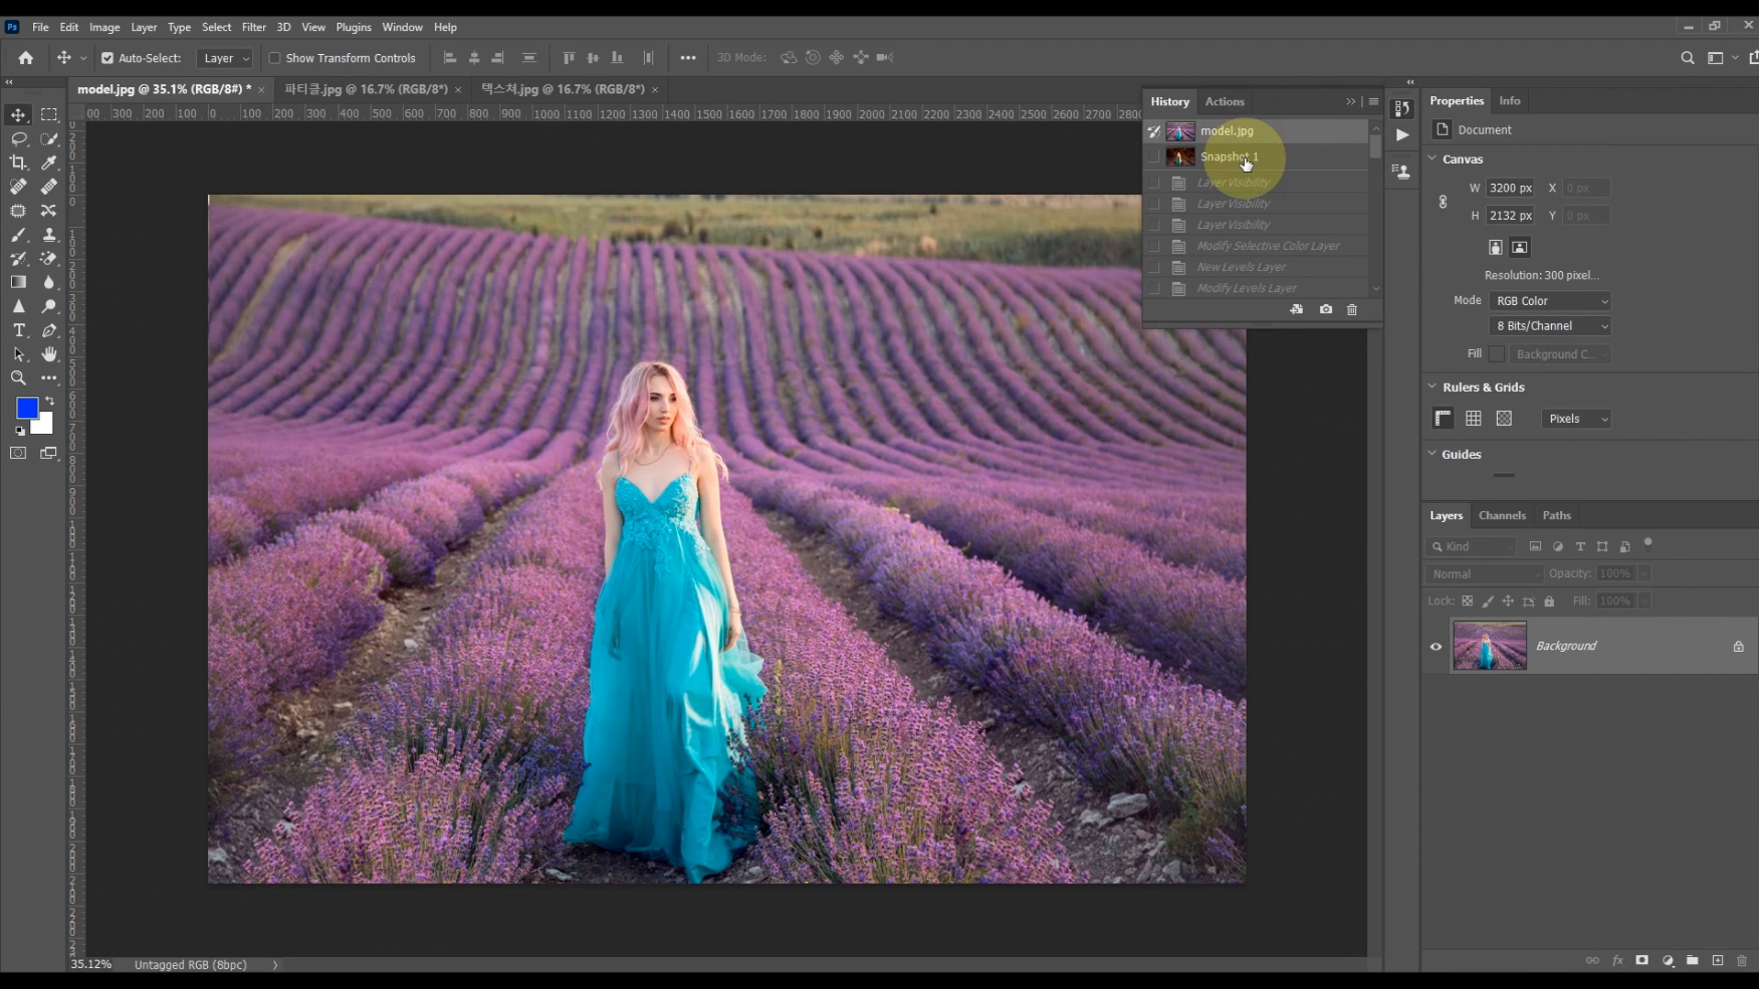
{"action": "left_click", "coordinate": [1244, 157]}
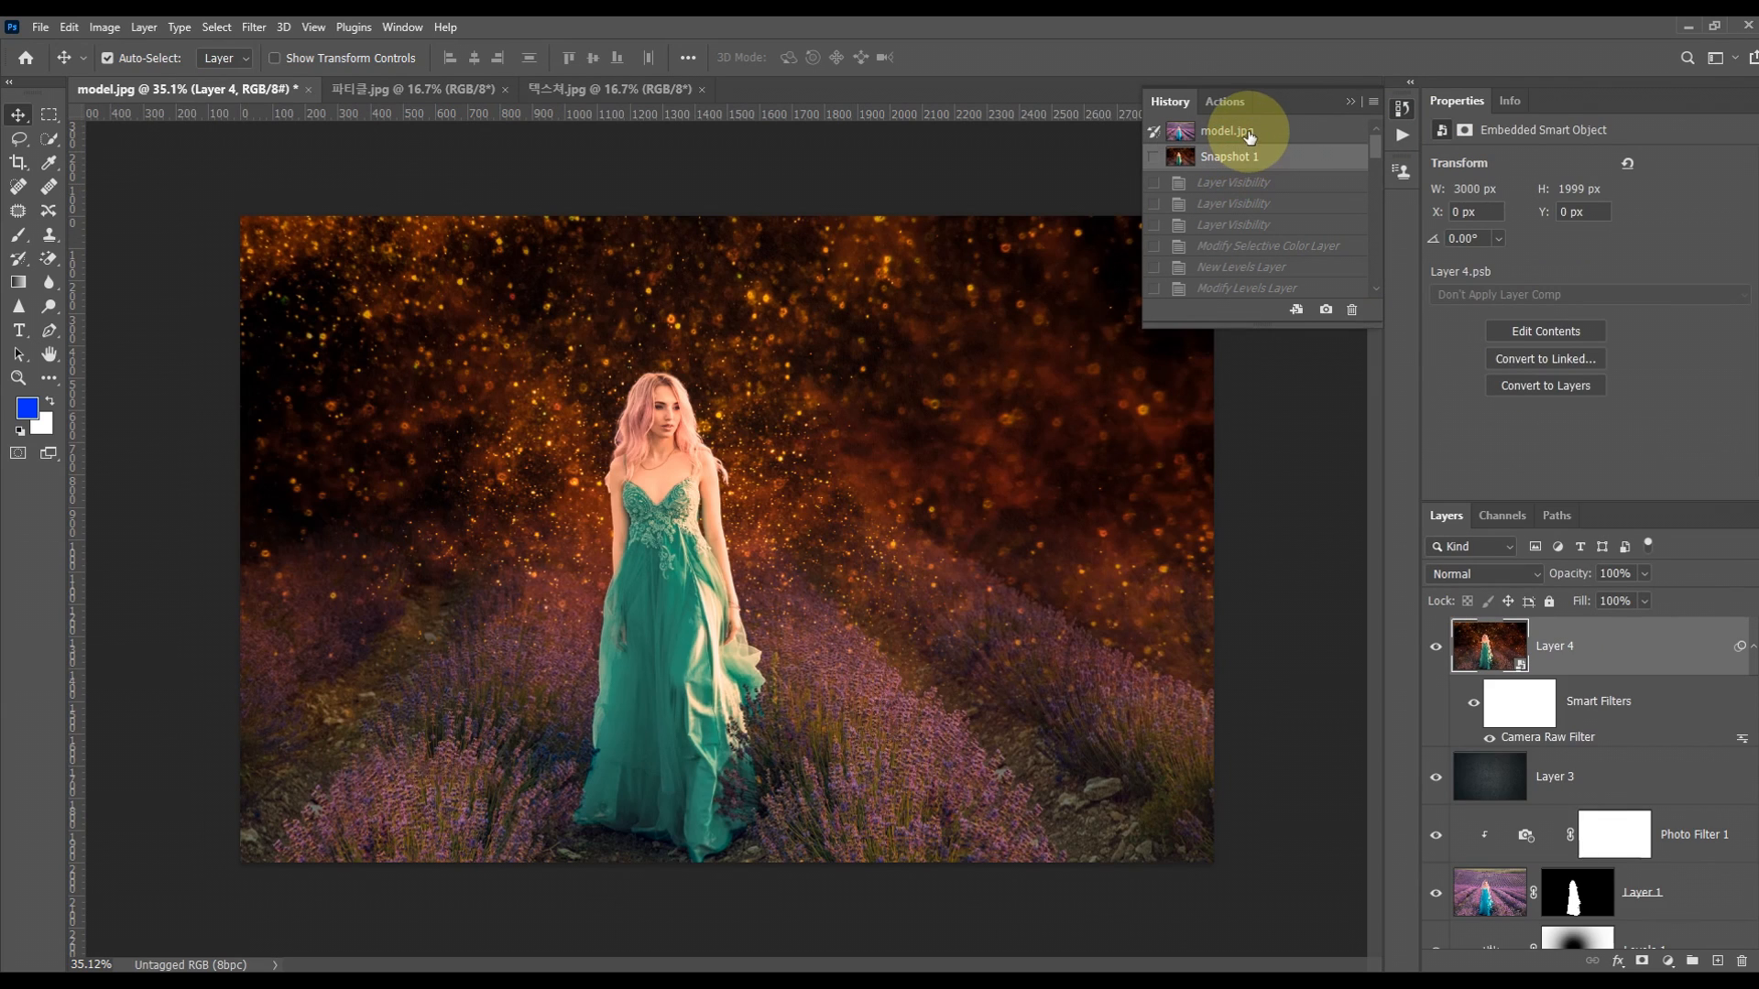
{"action": "left_click", "coordinate": [1249, 136]}
{"action": "left_click", "coordinate": [1248, 159]}
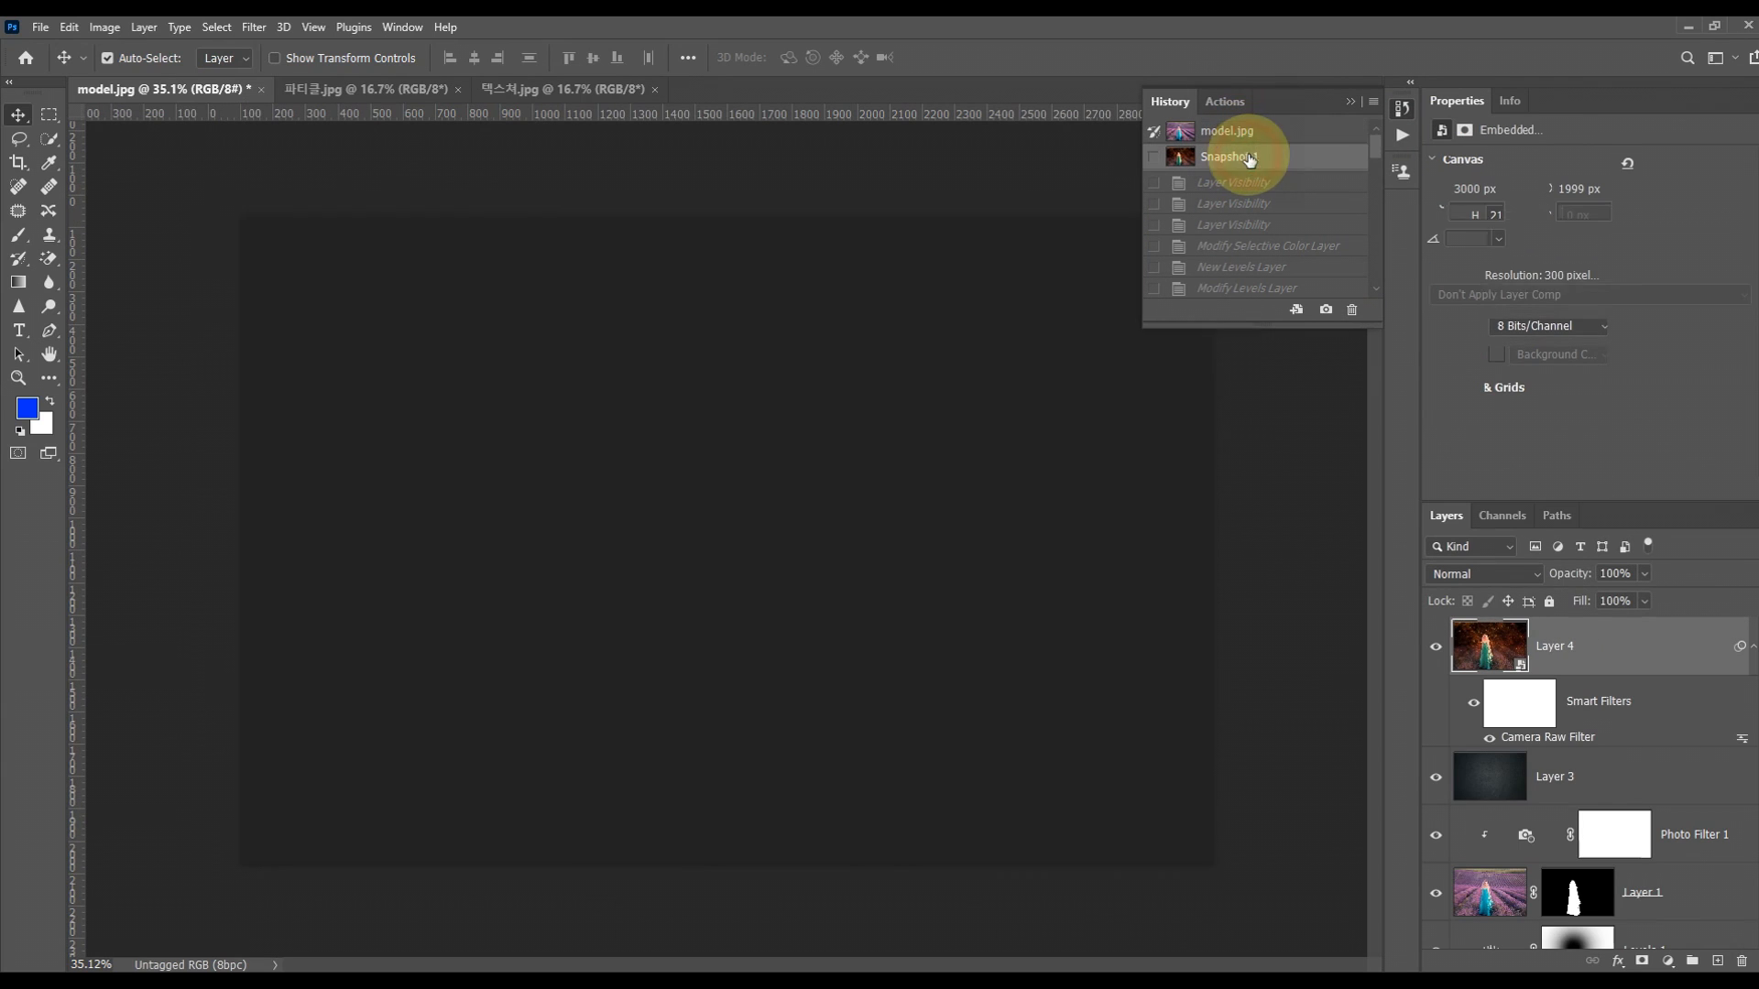
{"action": "left_click_drag", "start_coordinate": [1376, 143], "coordinate": [1376, 291]}
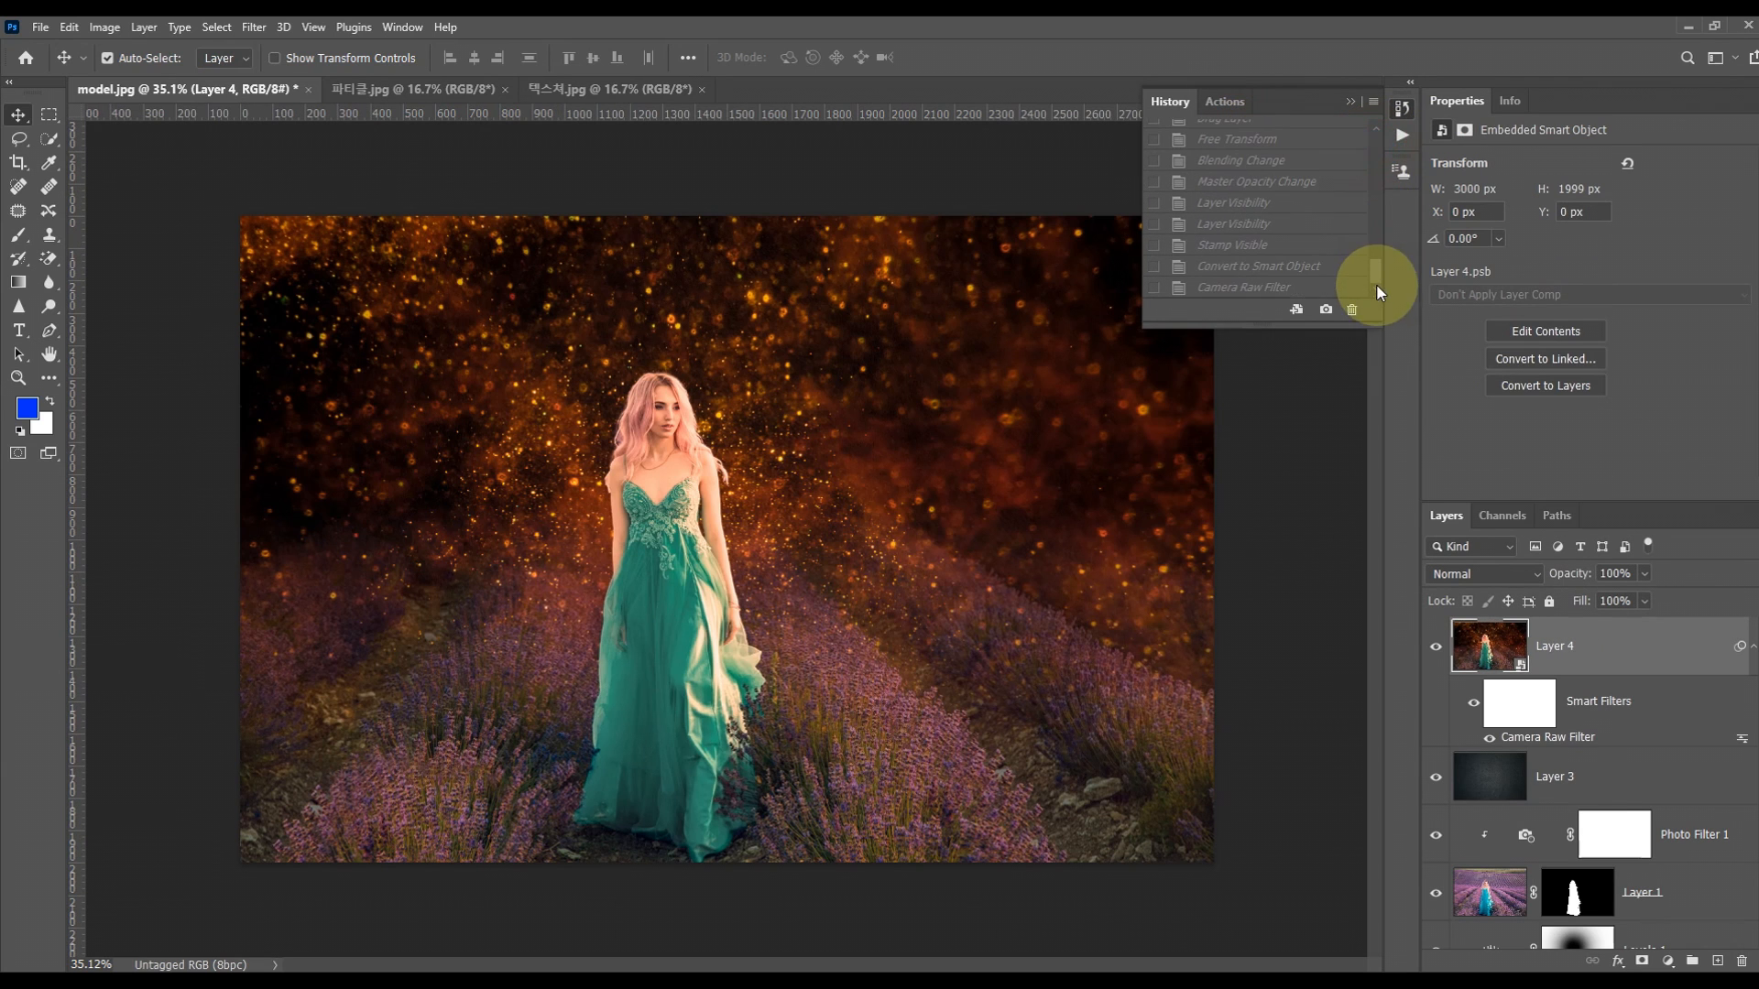
{"action": "left_click", "coordinate": [1296, 287]}
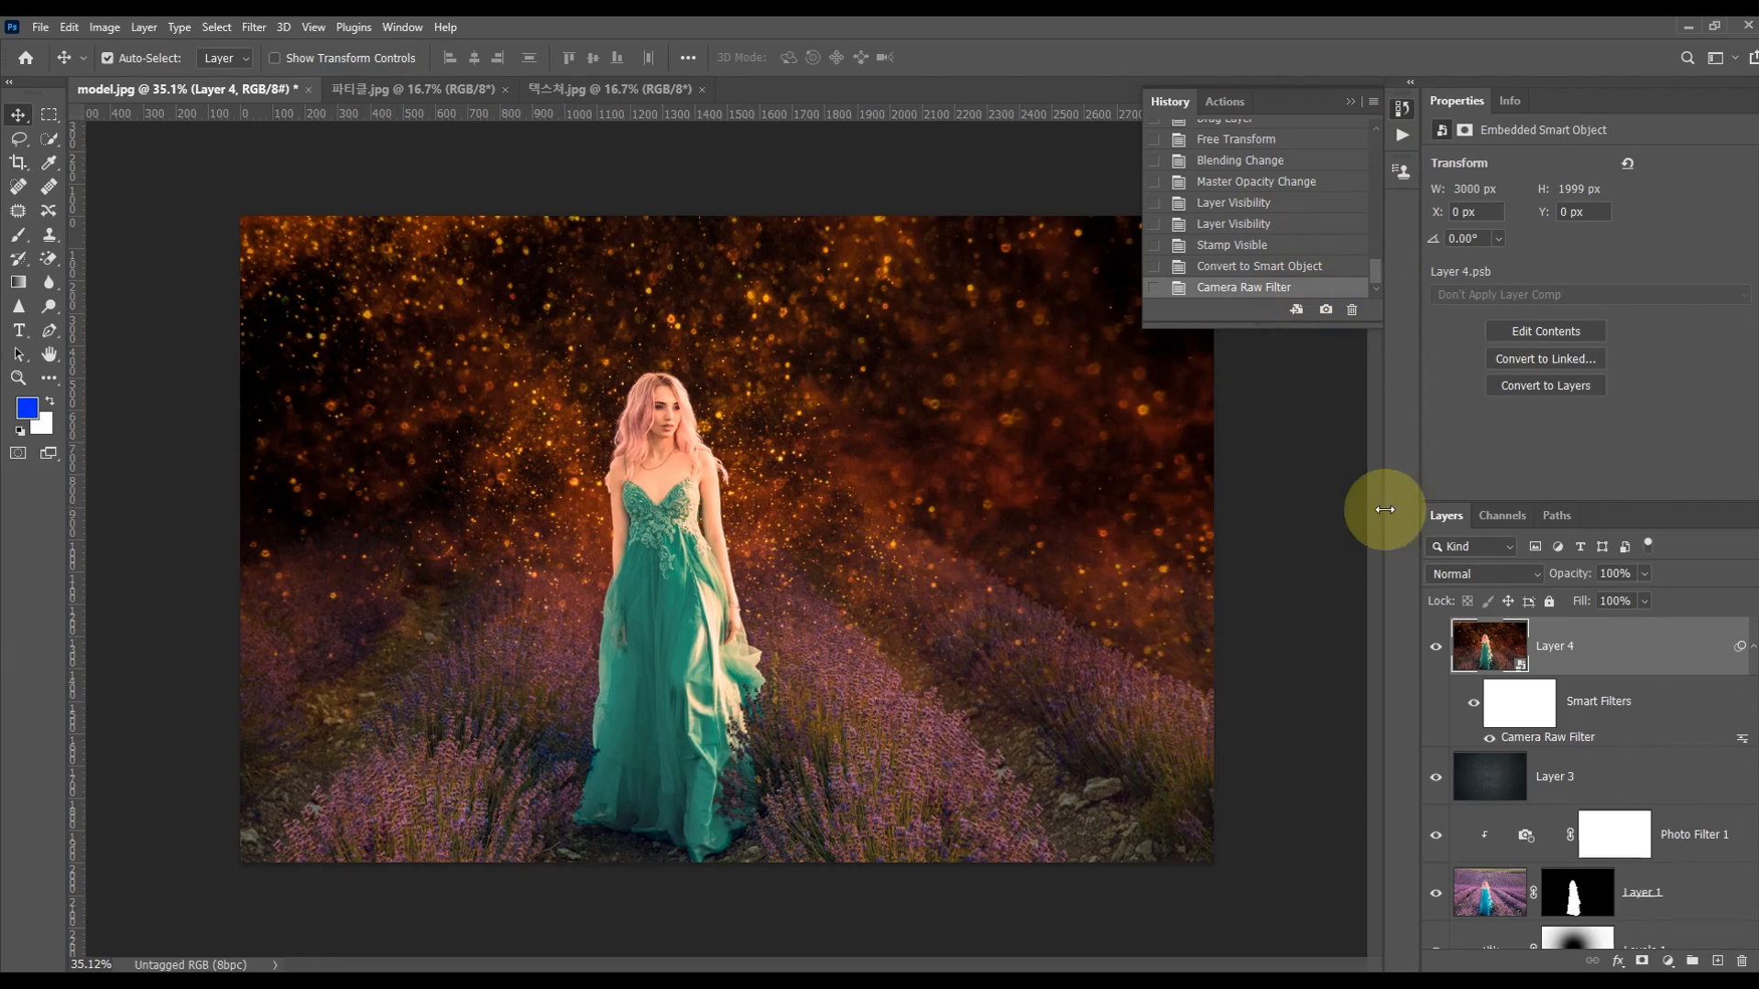
{"action": "left_click", "coordinate": [1351, 104]}
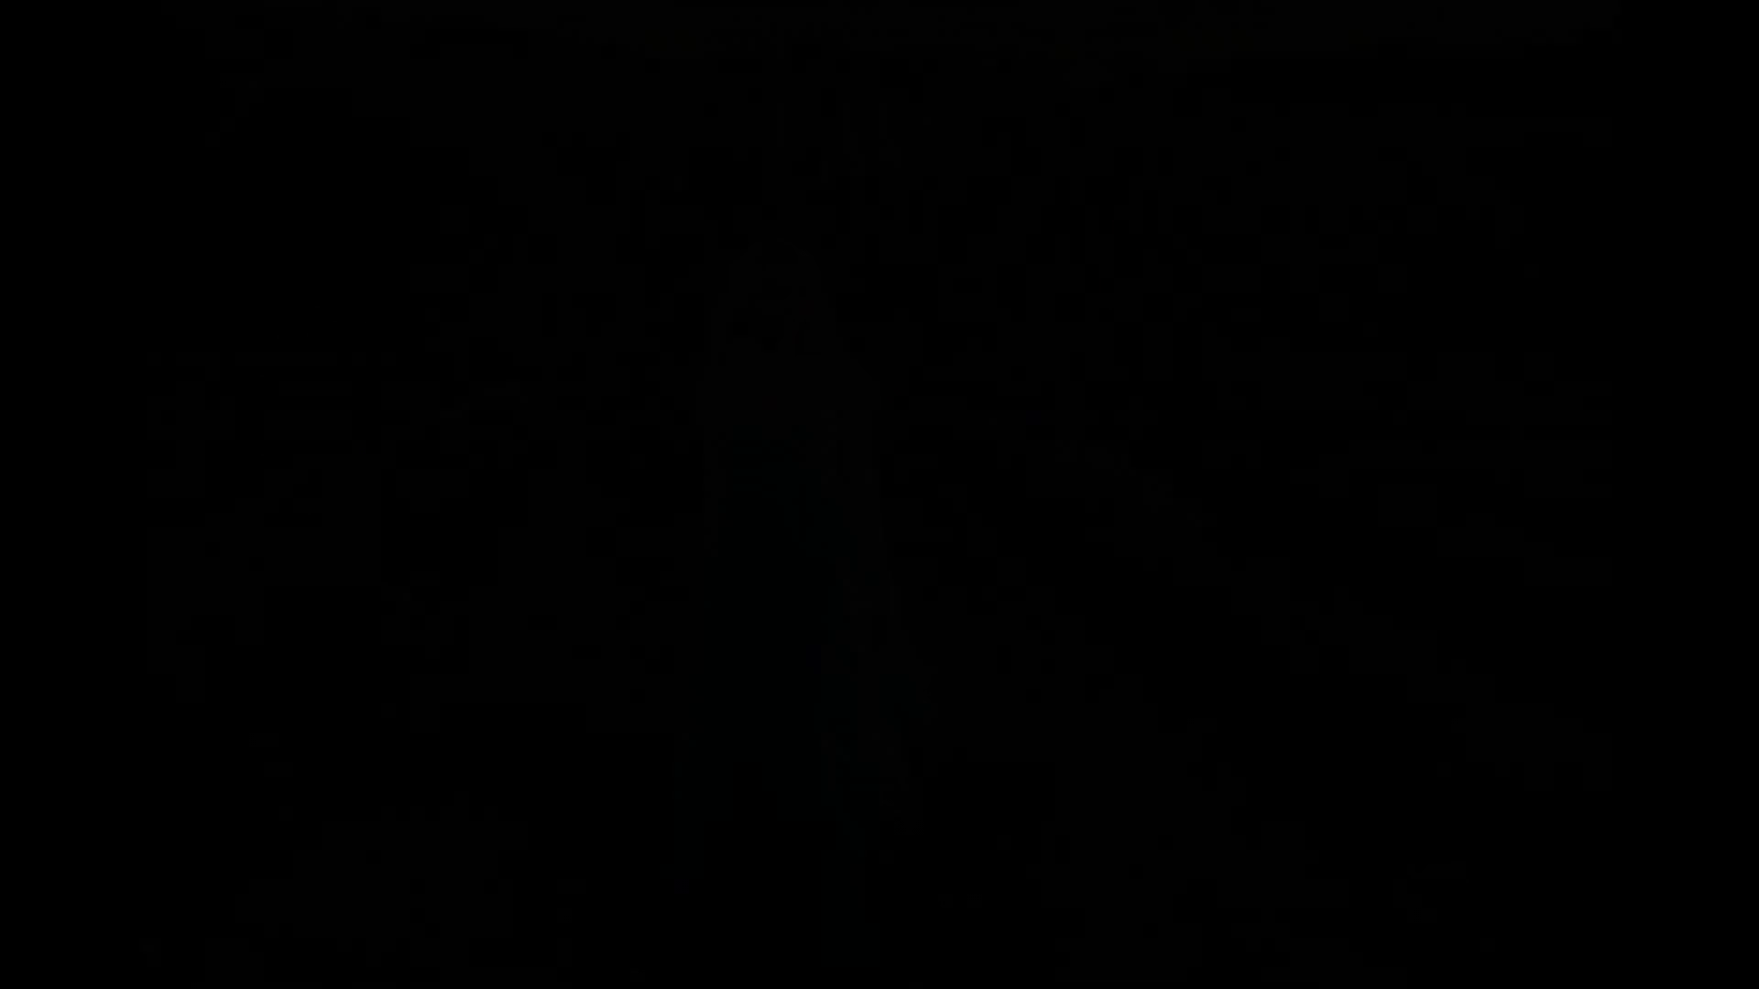